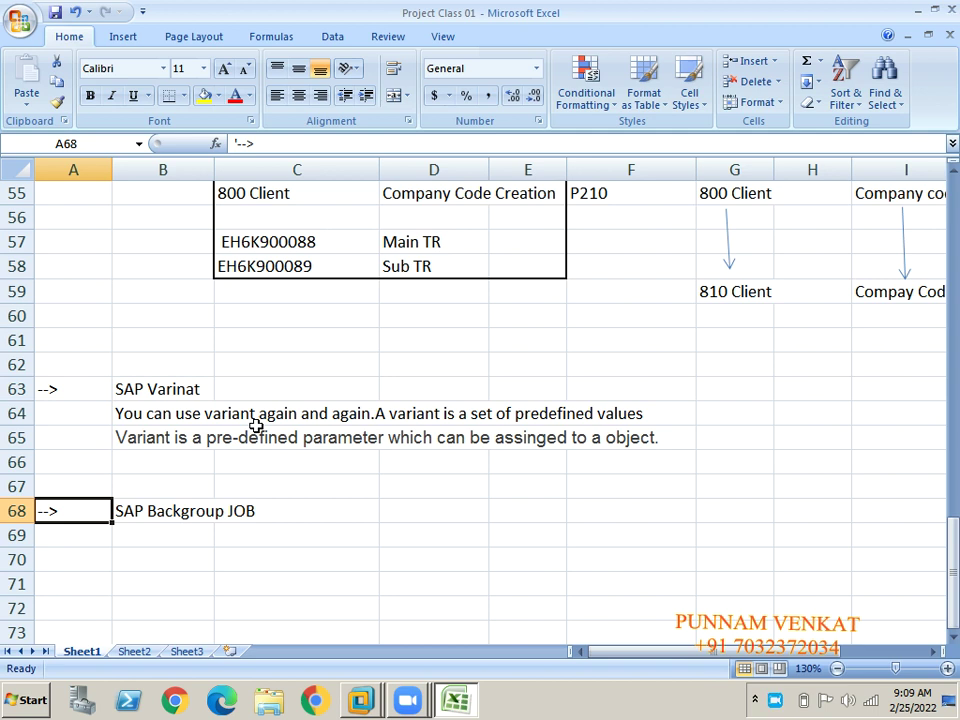
Move from the SAP Varinat notes to the role note in cell L69.
{"action": "key", "text": "Up"}
{"action": "key", "text": "Up"}
{"action": "key", "text": "Up"}
{"action": "key", "text": "Up"}
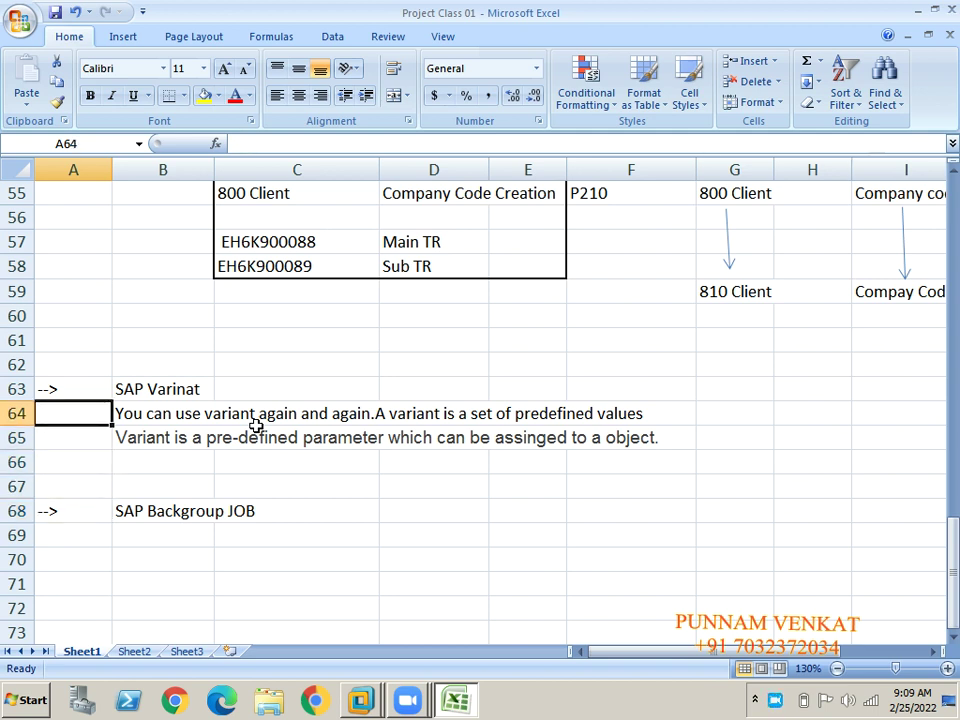
{"action": "key", "text": "Up"}
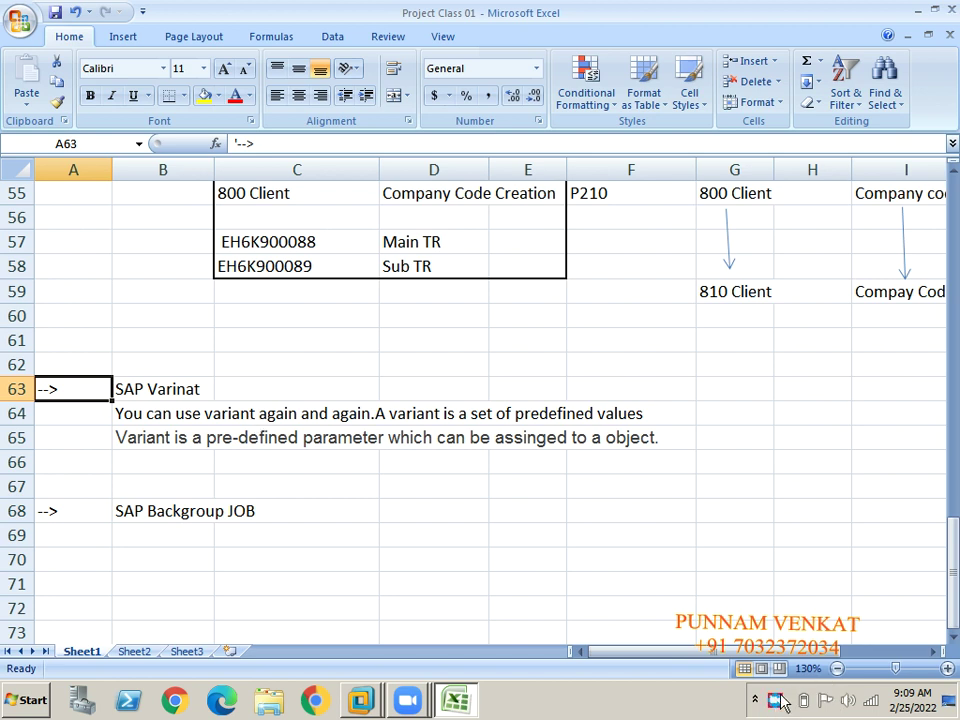
{"action": "left_click", "coordinate": [305, 481]}
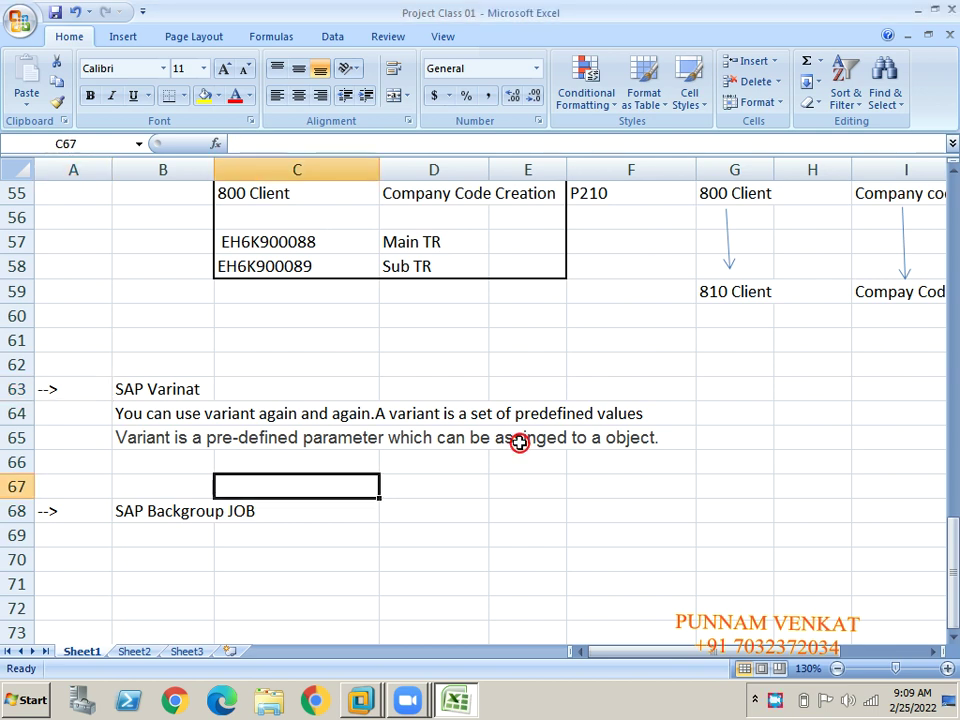
{"action": "key", "text": "Right"}
{"action": "key", "text": "Right"}
{"action": "key", "text": "Right"}
{"action": "key", "text": "Right"}
{"action": "key", "text": "Right"}
{"action": "key", "text": "Right"}
{"action": "key", "text": "Right"}
{"action": "key", "text": "Right"}
{"action": "key", "text": "Right"}
{"action": "key", "text": "Right"}
{"action": "key", "text": "Right"}
{"action": "key", "text": "Right"}
{"action": "key", "text": "Left"}
{"action": "key", "text": "Left"}
{"action": "key", "text": "Left"}
{"action": "key", "text": "Left"}
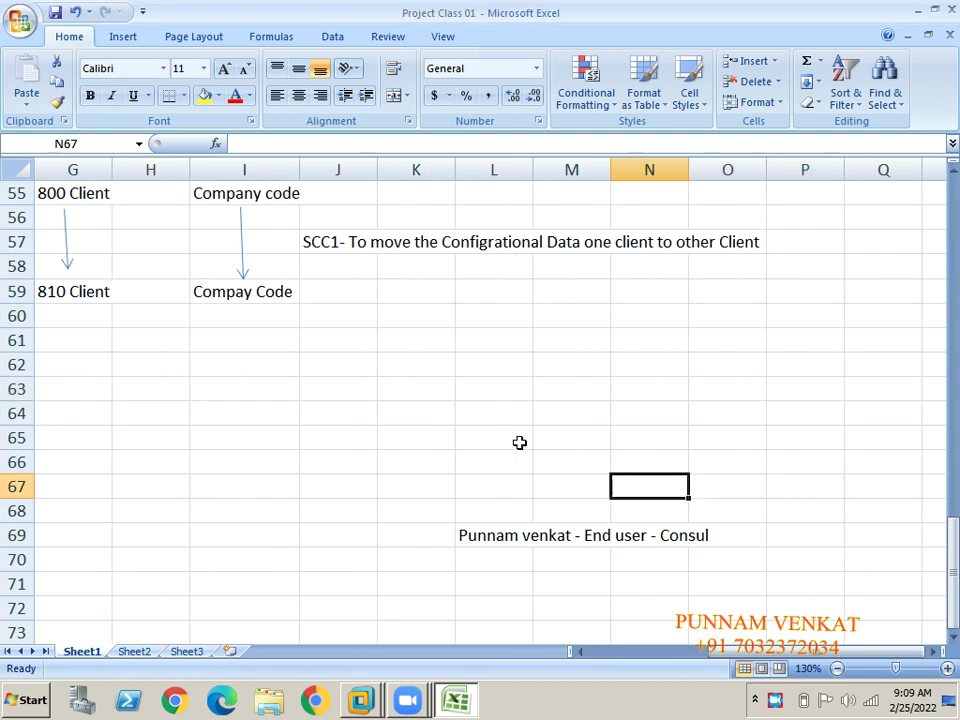
{"action": "key", "text": "Down"}
{"action": "key", "text": "Down"}
{"action": "key", "text": "Right"}
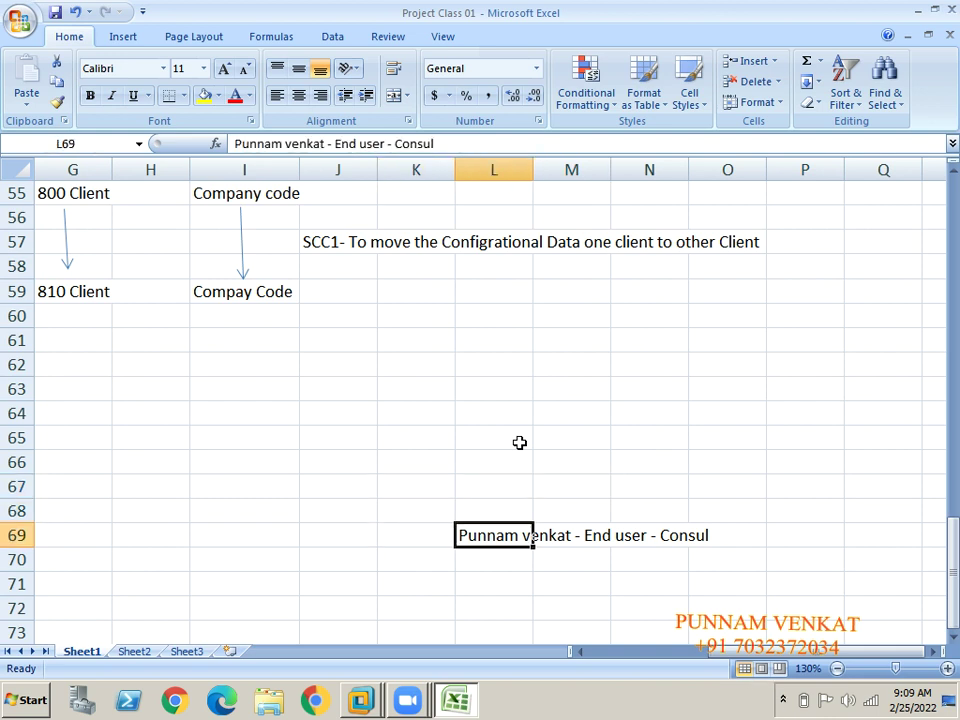
Correct the L69 role note so 'Consul' ends as 'Consaltant'.
{"action": "left_click", "coordinate": [384, 144]}
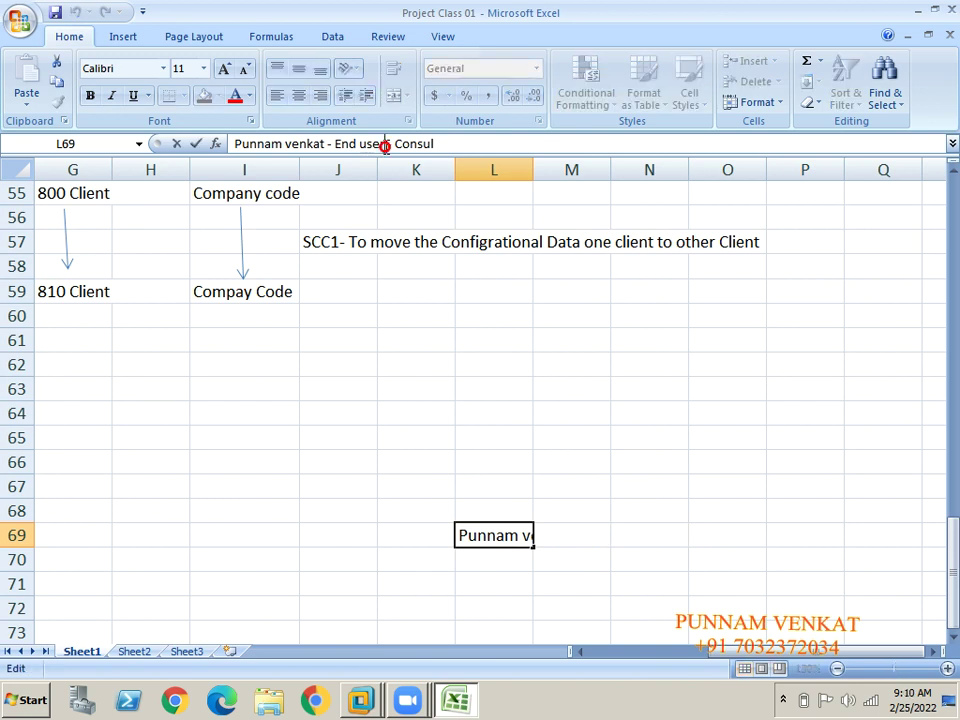
{"action": "key", "text": "Right"}
{"action": "key", "text": "Right"}
{"action": "key", "text": "Right"}
{"action": "key", "text": "Right"}
{"action": "key", "text": "Right"}
{"action": "key", "text": "Right"}
{"action": "key", "text": "Right"}
{"action": "key", "text": "Right"}
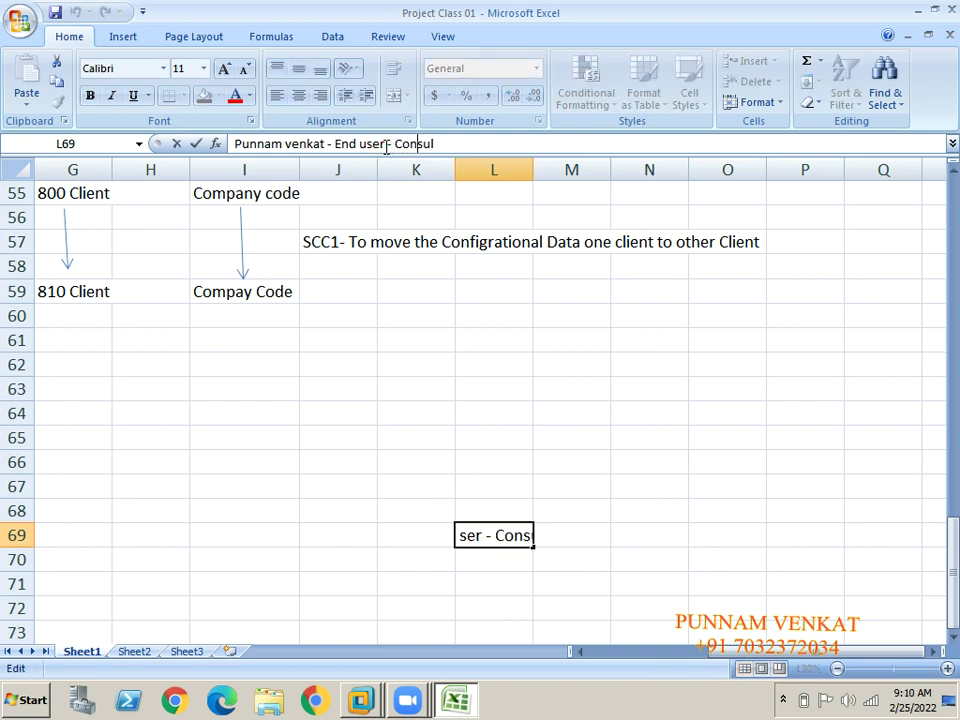
{"action": "key", "text": "Right"}
{"action": "key", "text": "Right"}
{"action": "key", "text": "BackSpace"}
{"action": "key", "text": "BackSpace"}
{"action": "key", "text": "BackSpace"}
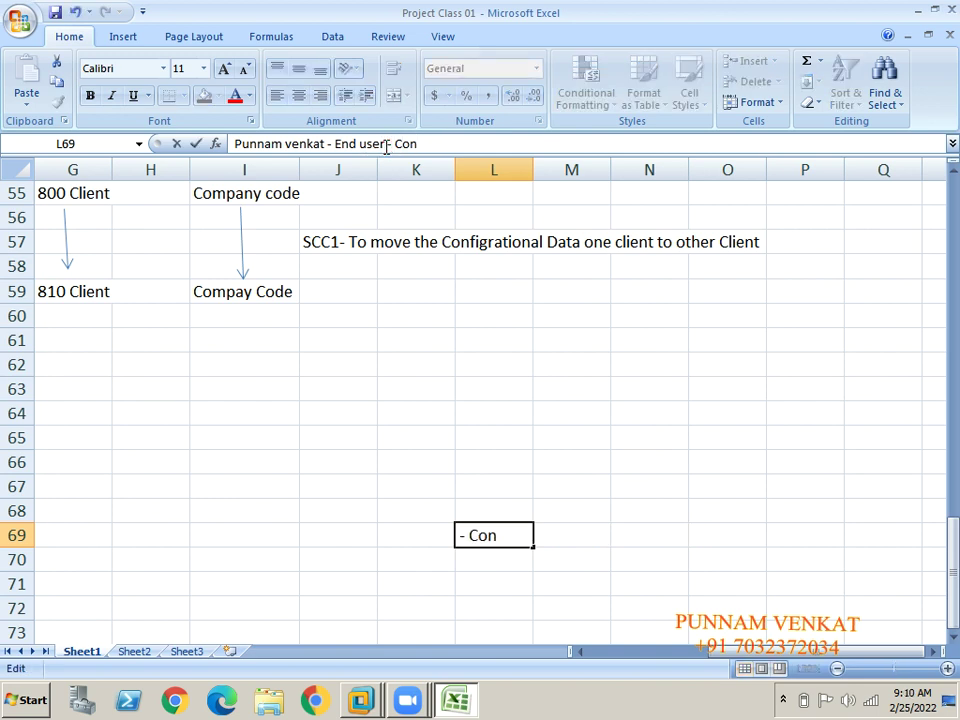
{"action": "type", "text": "s"}
{"action": "key", "text": "BackSpace"}
{"action": "type", "text": "saltant \\"}
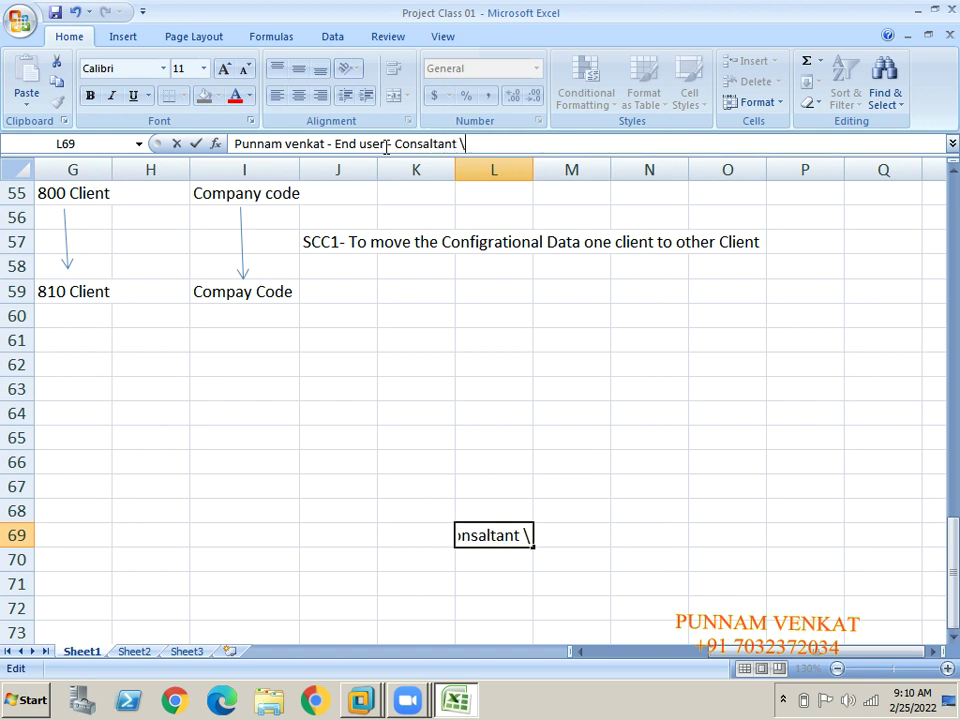
{"action": "key", "text": "BackSpace"}
{"action": "key", "text": "Return"}
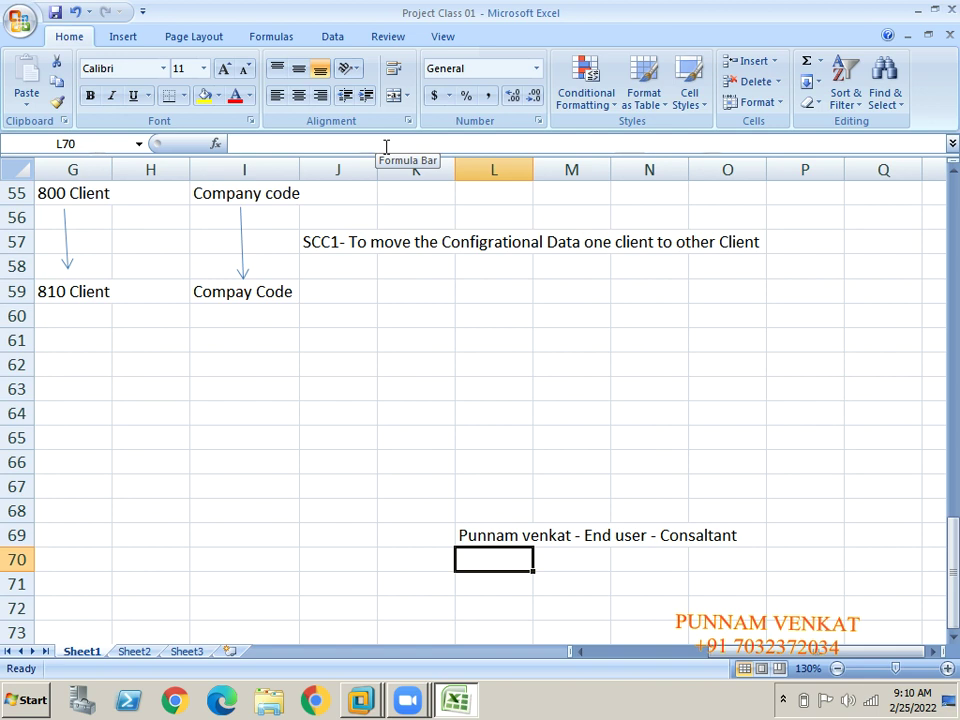
Enter 'FBL1N,' in I65 and 'FBL5N' in J65.
{"action": "key", "text": "Up"}
{"action": "key", "text": "Up"}
{"action": "key", "text": "Up"}
{"action": "key", "text": "Up"}
{"action": "key", "text": "Up"}
{"action": "key", "text": "Left"}
{"action": "key", "text": "Left"}
{"action": "key", "text": "Left"}
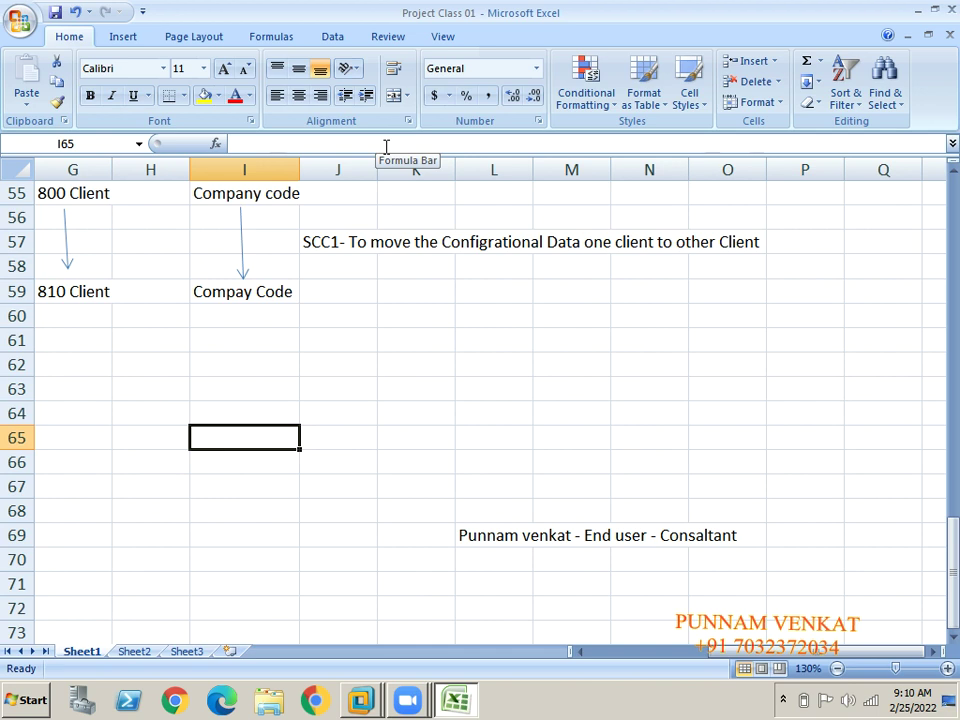
{"action": "type", "text": "FBL1"}
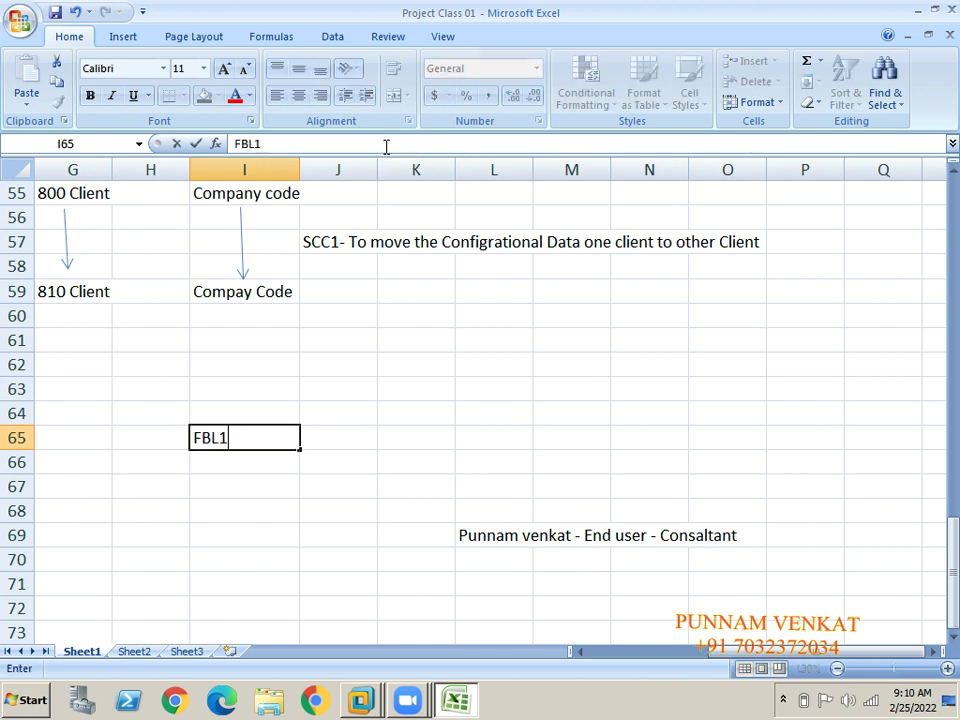
{"action": "type", "text": "N,"}
{"action": "key", "text": "Tab"}
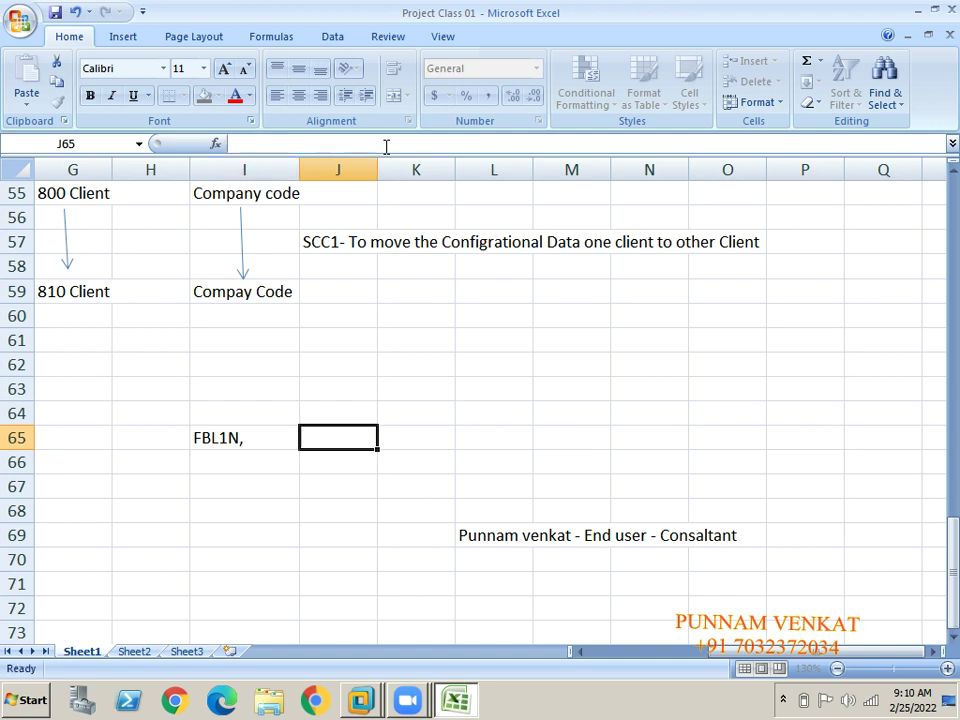
{"action": "type", "text": "FBL5N"}
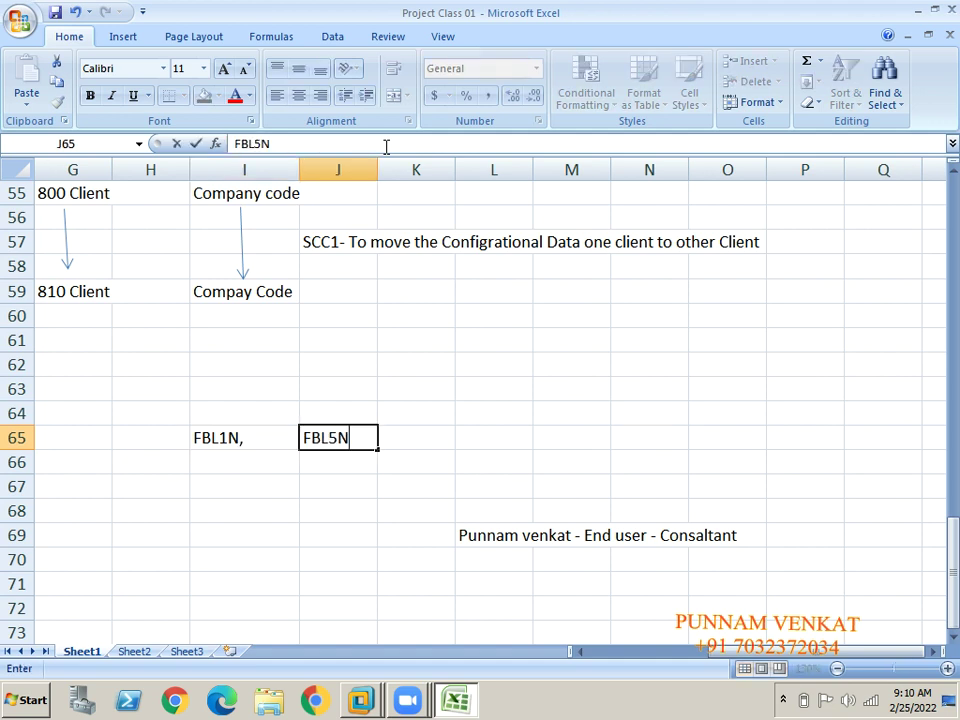
{"action": "key", "text": "Return"}
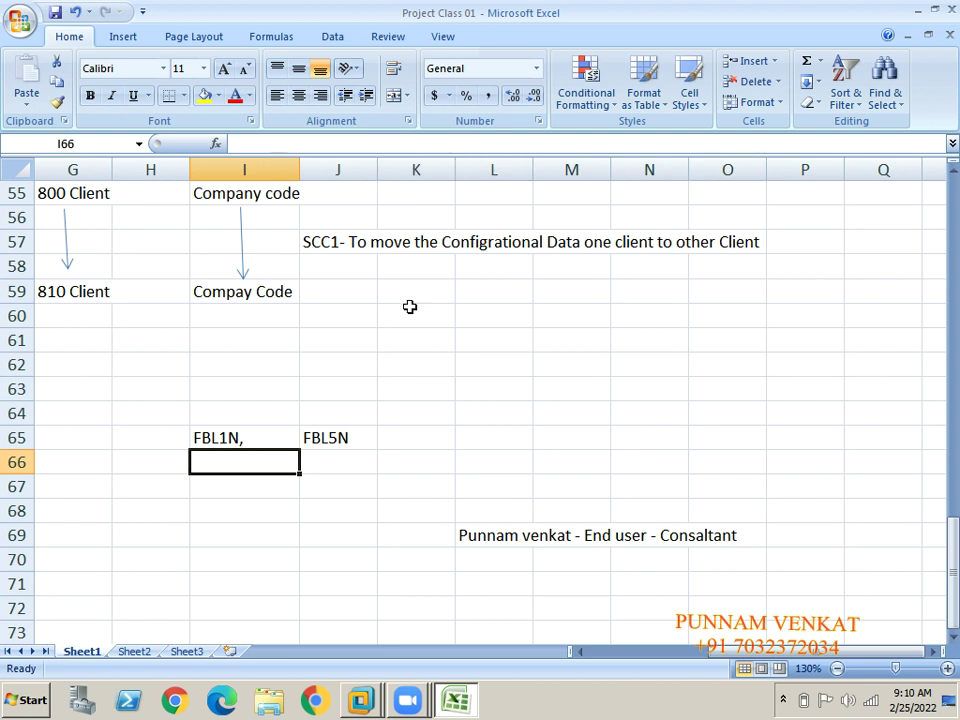
Draw a straight arrow in column L from row 69 up to row 62.
{"action": "left_click", "coordinate": [337, 442]}
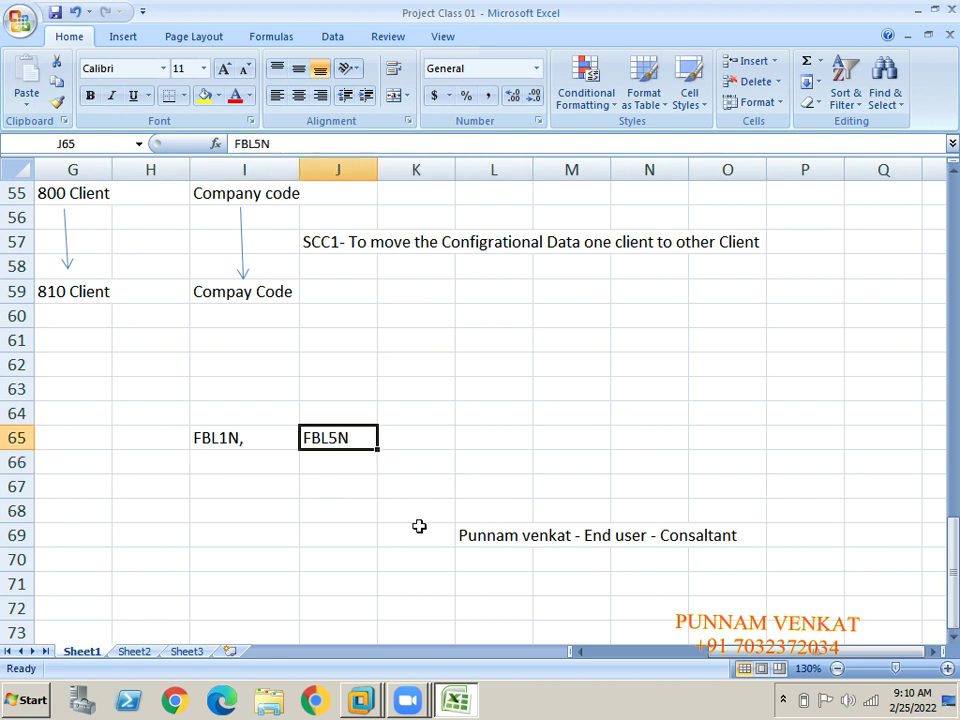
{"action": "left_click", "coordinate": [124, 38]}
{"action": "left_click", "coordinate": [200, 100]}
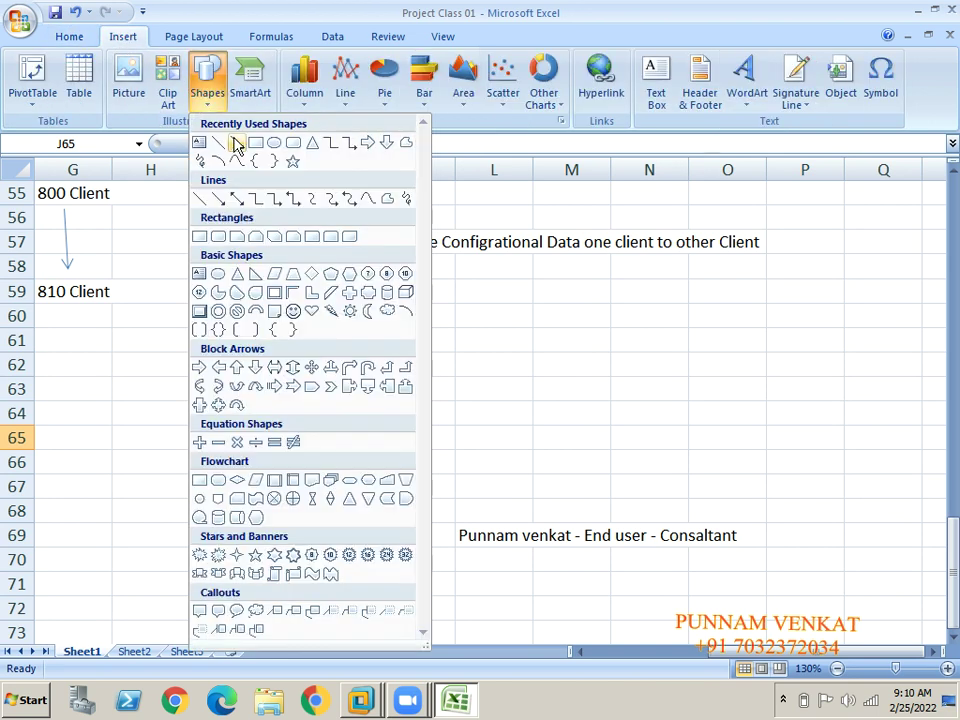
{"action": "left_click", "coordinate": [240, 141]}
{"action": "left_click_drag", "start_coordinate": [482, 525], "coordinate": [486, 383]}
Type the label 'Manager' into cell L62.
{"action": "left_click", "coordinate": [472, 363]}
{"action": "type", "text": "MAN"}
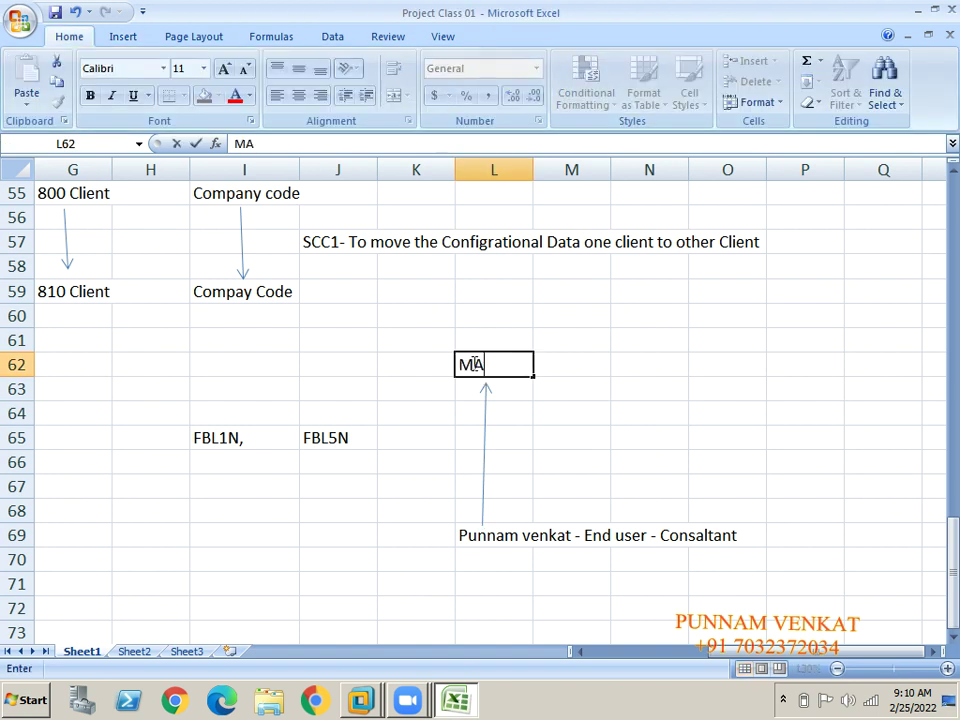
{"action": "key", "text": "BackSpace"}
{"action": "key", "text": "BackSpace"}
{"action": "type", "text": "anager"}
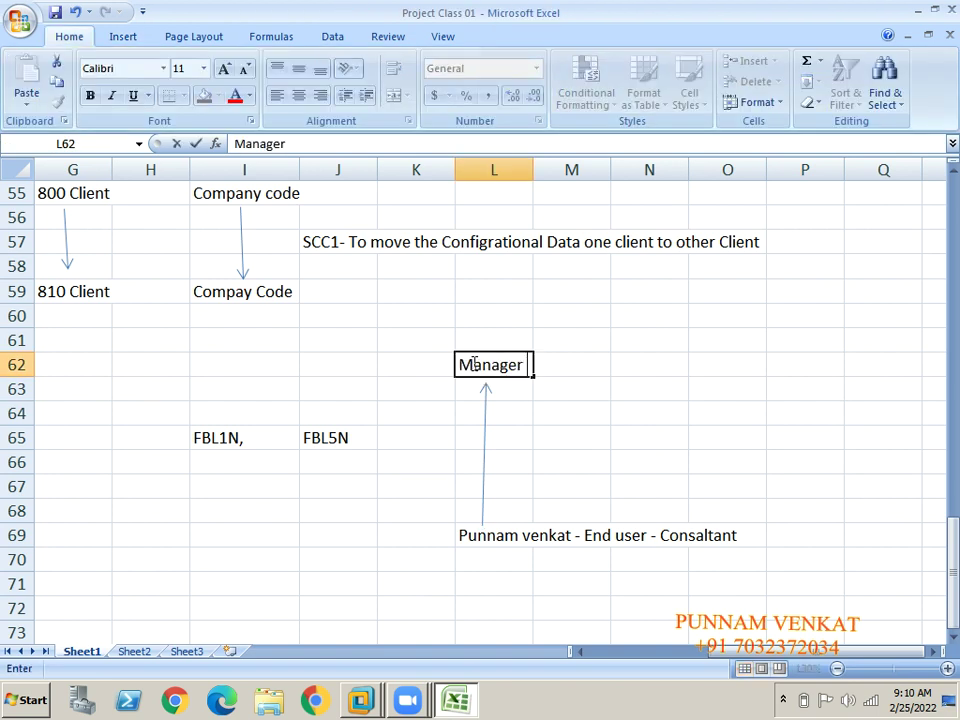
{"action": "key", "text": "Return"}
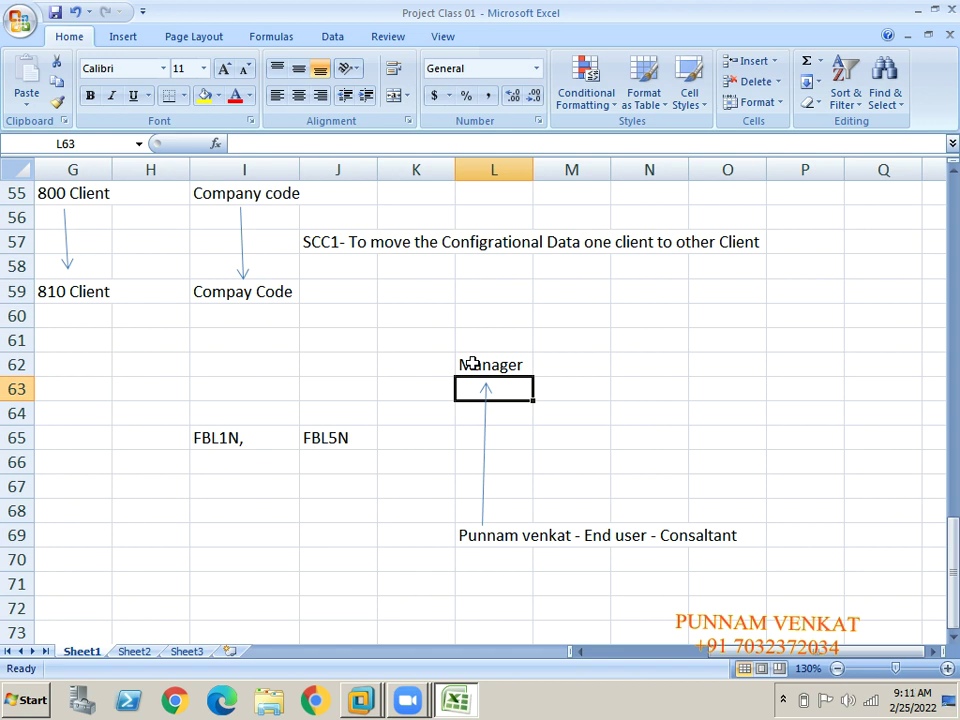
Label row 65 by entering 'Vendor Report' in cell G65.
{"action": "key", "text": "Left"}
{"action": "key", "text": "Left"}
{"action": "key", "text": "Left"}
{"action": "key", "text": "Left"}
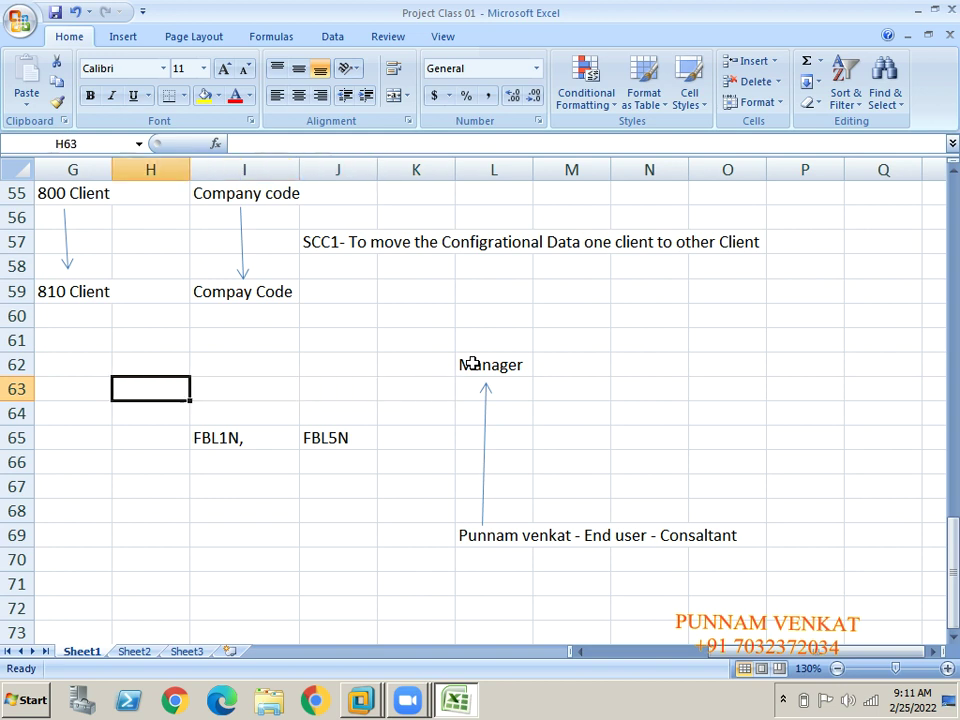
{"action": "key", "text": "Down"}
{"action": "key", "text": "Down"}
{"action": "key", "text": "Right"}
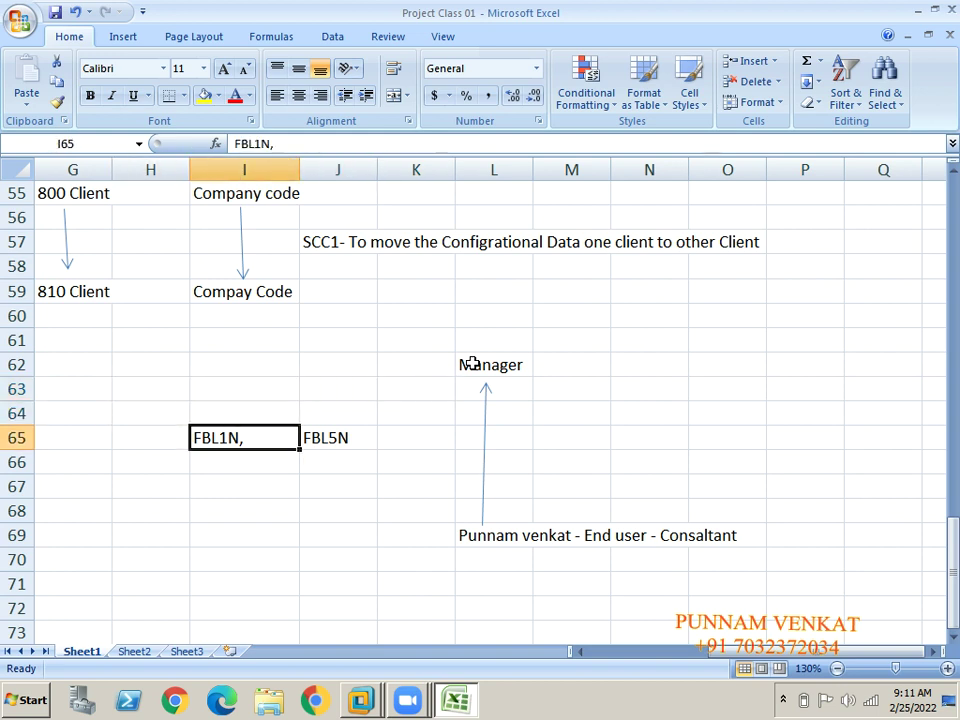
{"action": "key", "text": "Left"}
{"action": "key", "text": "Left"}
{"action": "type", "text": "v"}
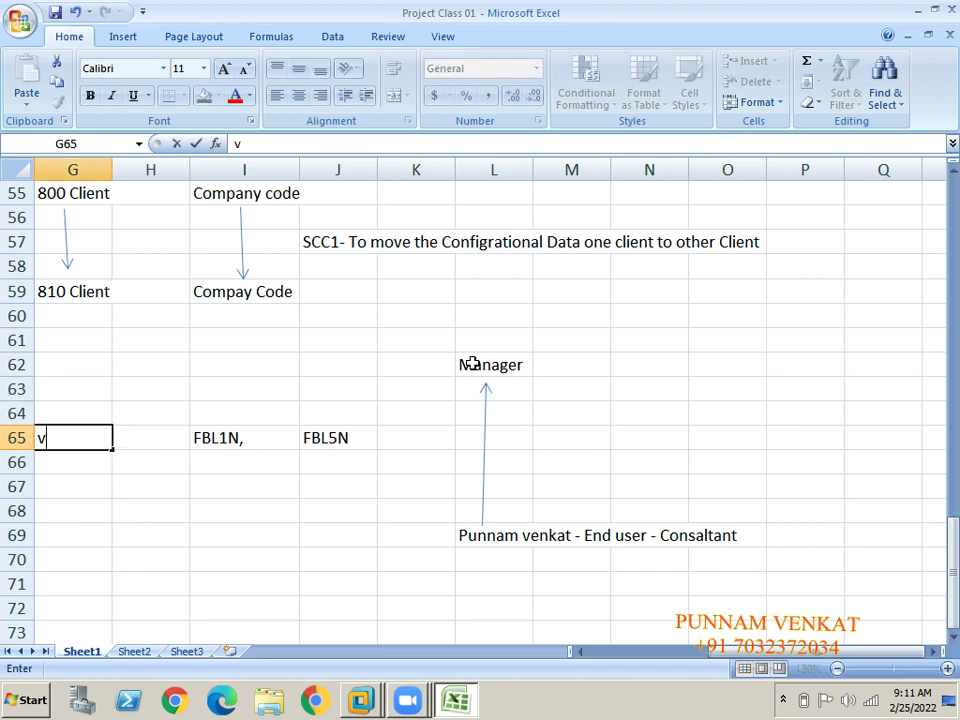
{"action": "key", "text": "BackSpace"}
{"action": "type", "text": "Vendor Re"}
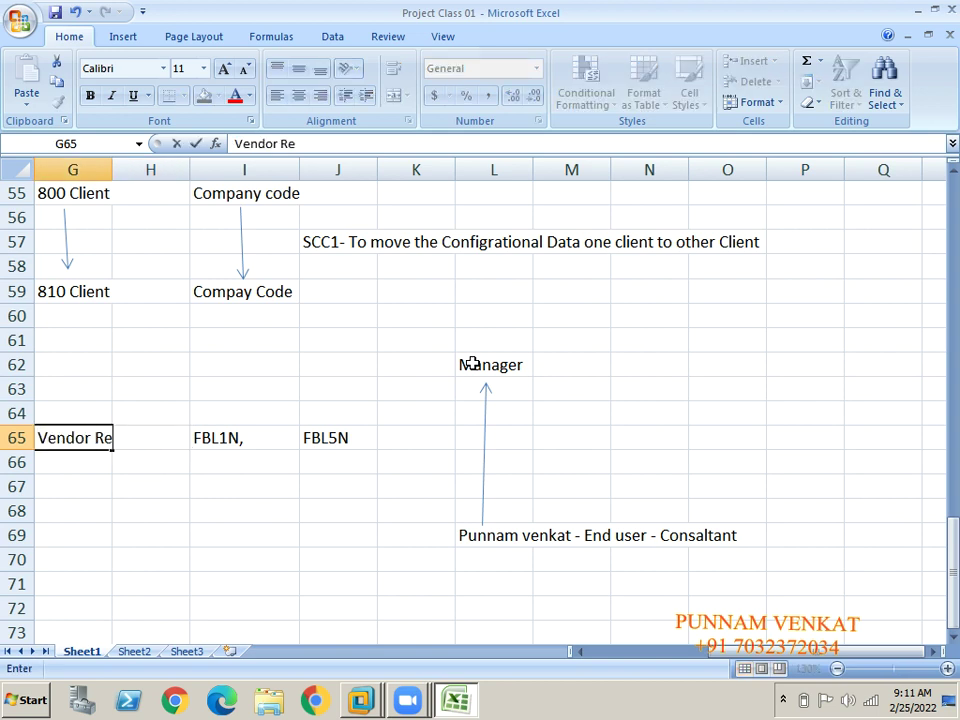
{"action": "type", "text": "port"}
{"action": "key", "text": "Return"}
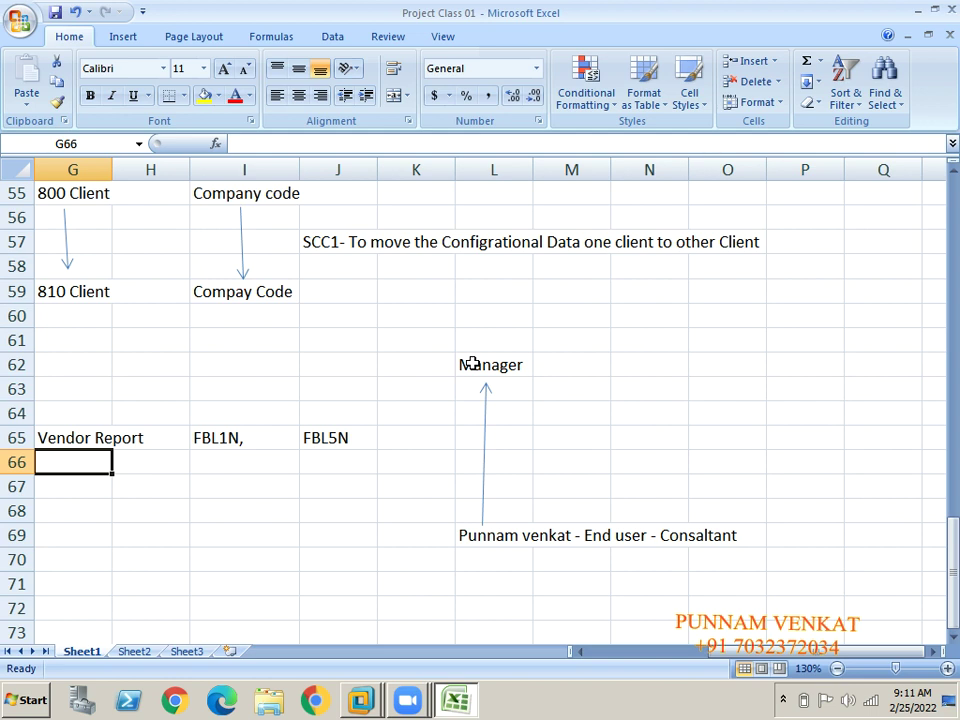
Return to the FBL1N, cell and switch over to the SAP window.
{"action": "left_click", "coordinate": [510, 366]}
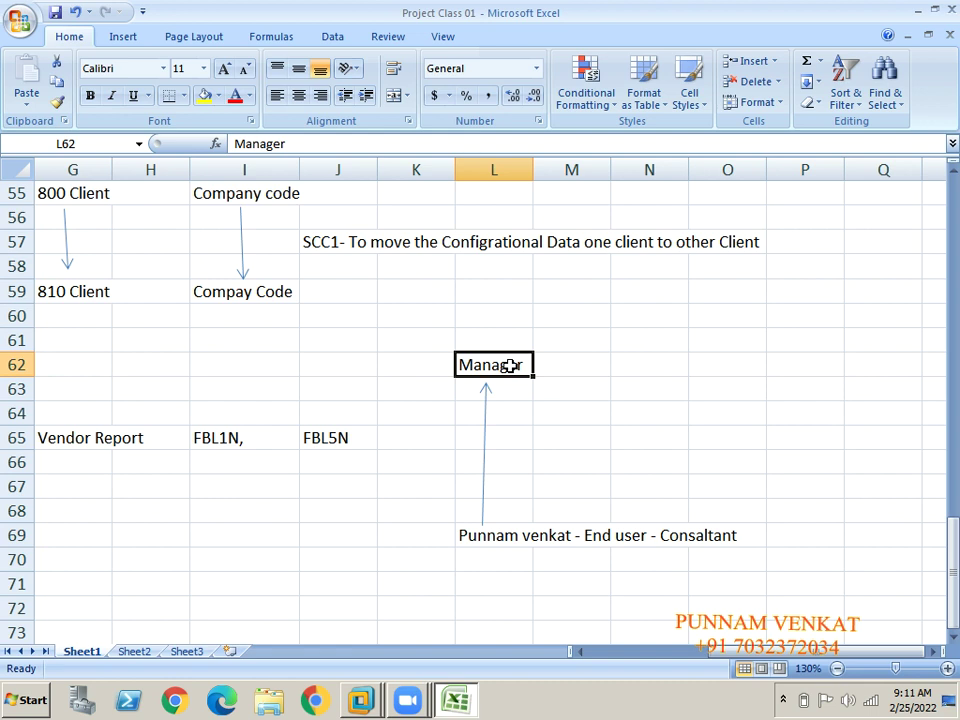
{"action": "key", "text": "Down"}
{"action": "key", "text": "Down"}
{"action": "key", "text": "Down"}
{"action": "key", "text": "Down"}
{"action": "key", "text": "Down"}
{"action": "key", "text": "Down"}
{"action": "key", "text": "Down"}
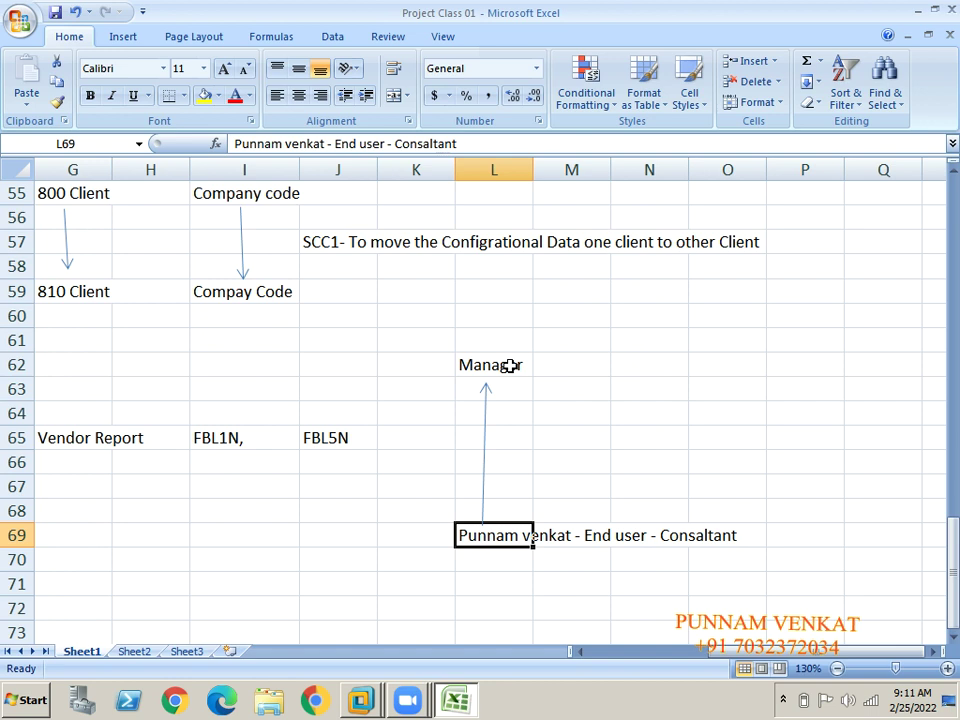
{"action": "key", "text": "Up"}
{"action": "key", "text": "Up"}
{"action": "key", "text": "Up"}
{"action": "key", "text": "Up"}
{"action": "key", "text": "Left"}
{"action": "key", "text": "Left"}
{"action": "key", "text": "Left"}
{"action": "key", "text": "alt+Tab"}
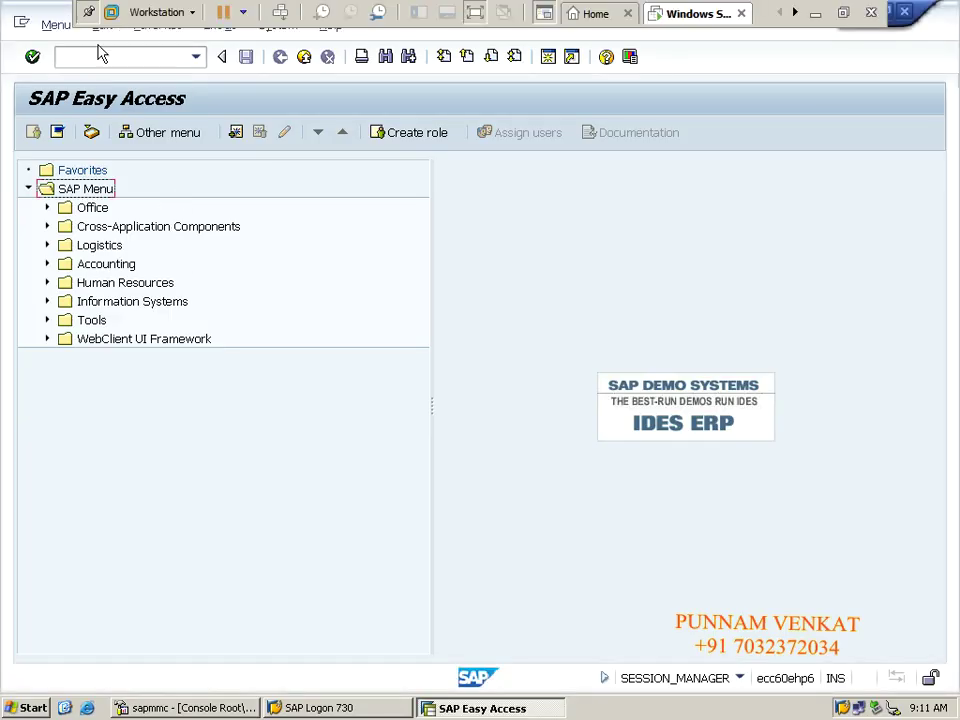
Start the vendor line item report FBL1N in the SAP session.
{"action": "left_click", "coordinate": [97, 56]}
{"action": "left_click", "coordinate": [97, 56]}
{"action": "type", "text": "FBL1N"}
{"action": "key", "text": "Return"}
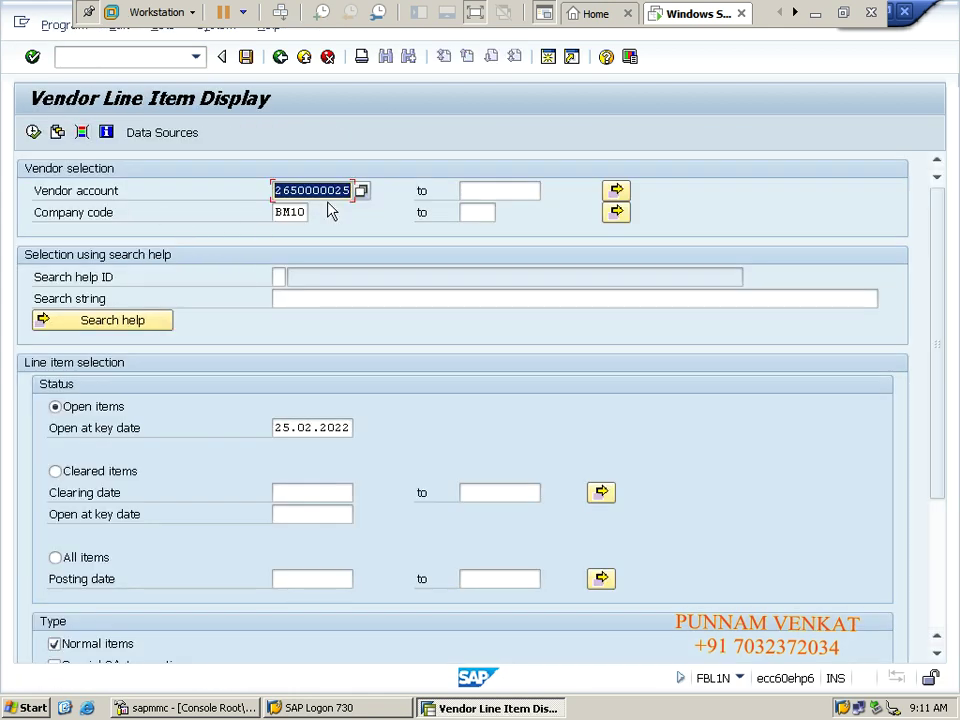
{"action": "left_click", "coordinate": [363, 190]}
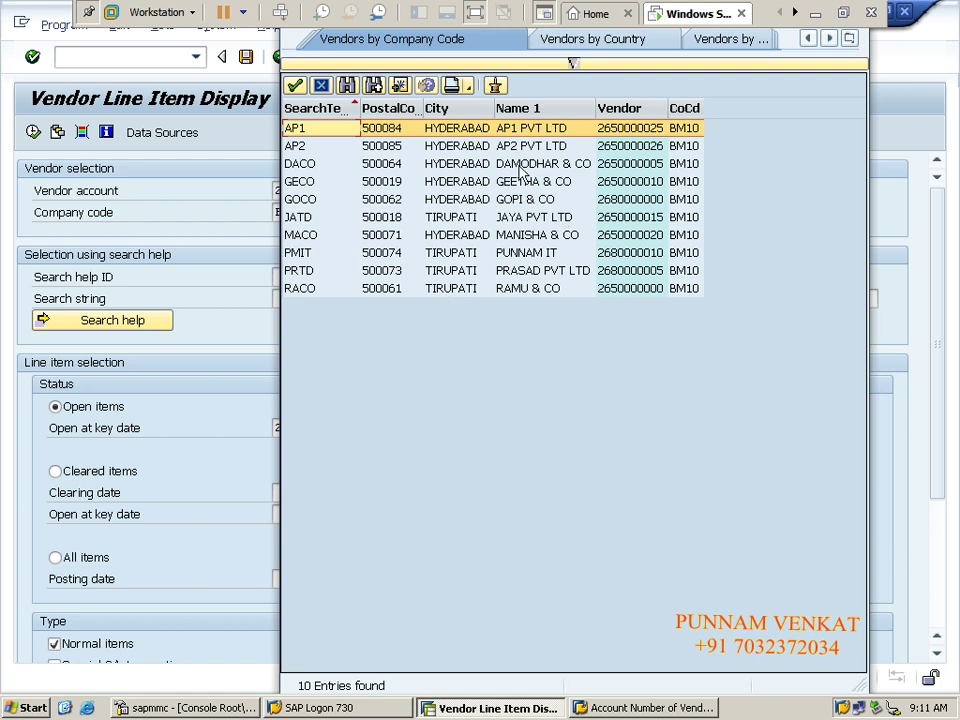
{"action": "double_click", "coordinate": [507, 145]}
{"action": "key", "text": "Tab"}
{"action": "key", "text": "Tab"}
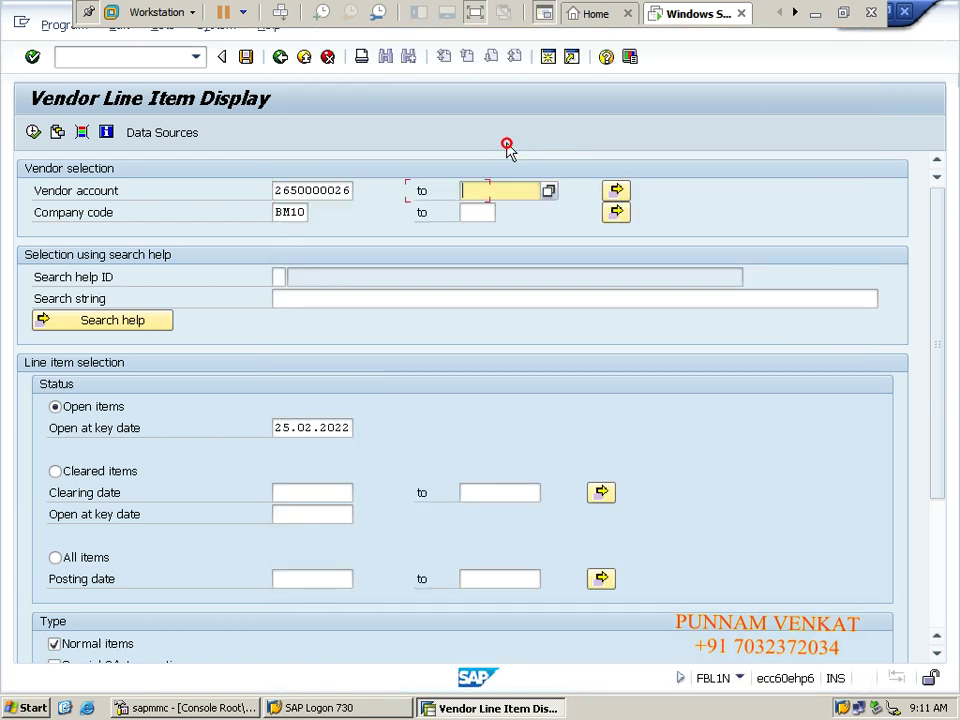
{"action": "left_click", "coordinate": [55, 557]}
{"action": "scroll", "coordinate": [936, 500], "scroll_direction": "down", "scroll_amount": 1}
{"action": "scroll", "coordinate": [944, 534], "scroll_direction": "down", "scroll_amount": 2}
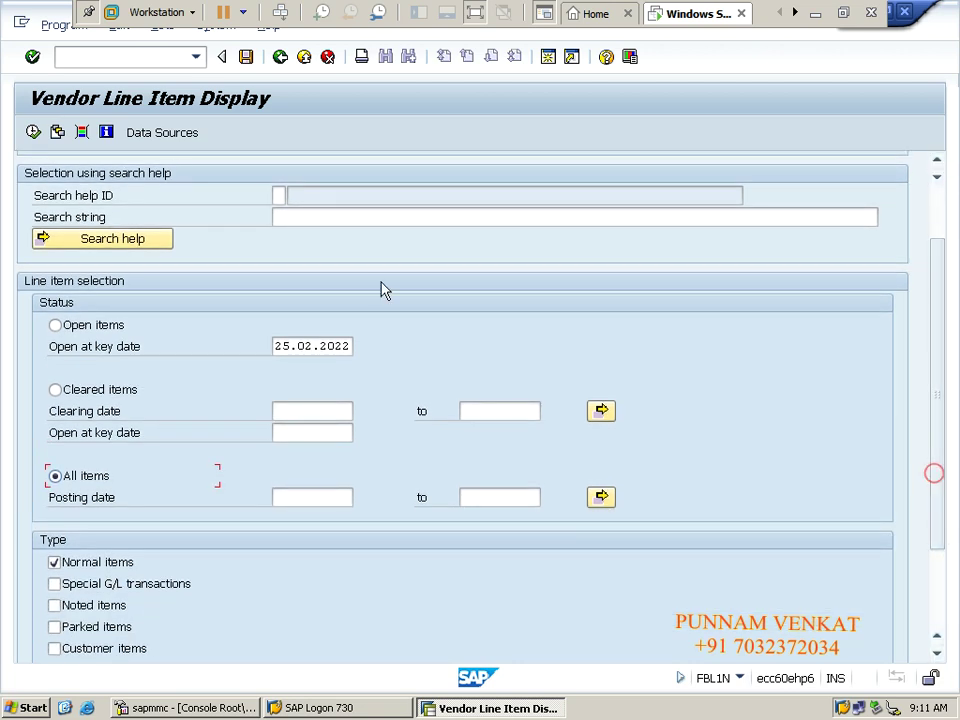
{"action": "left_click", "coordinate": [33, 132]}
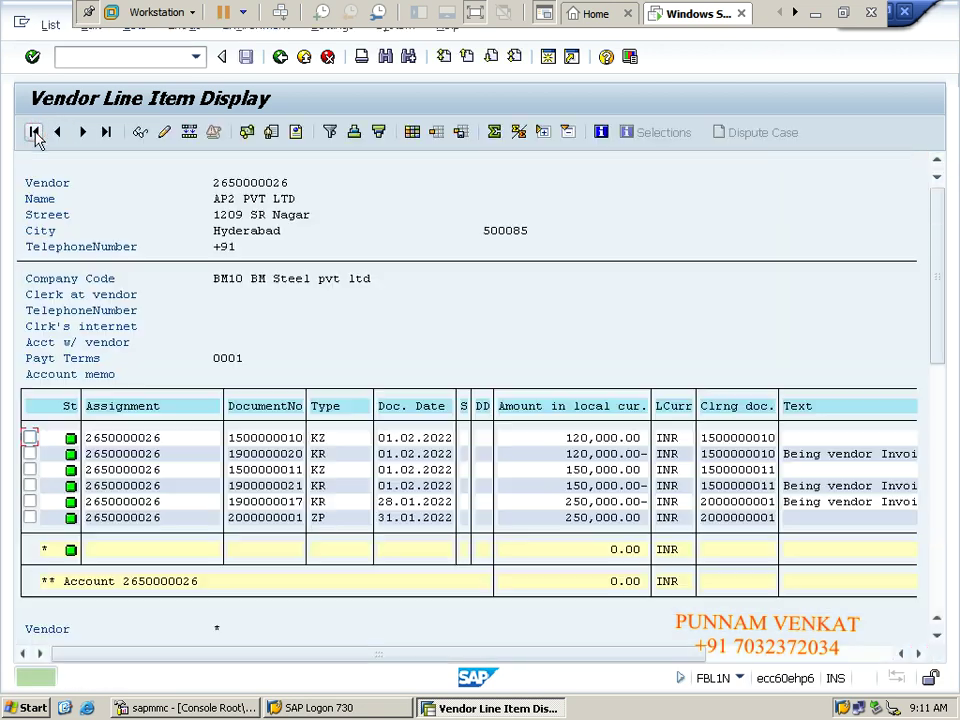
{"action": "left_click", "coordinate": [281, 57]}
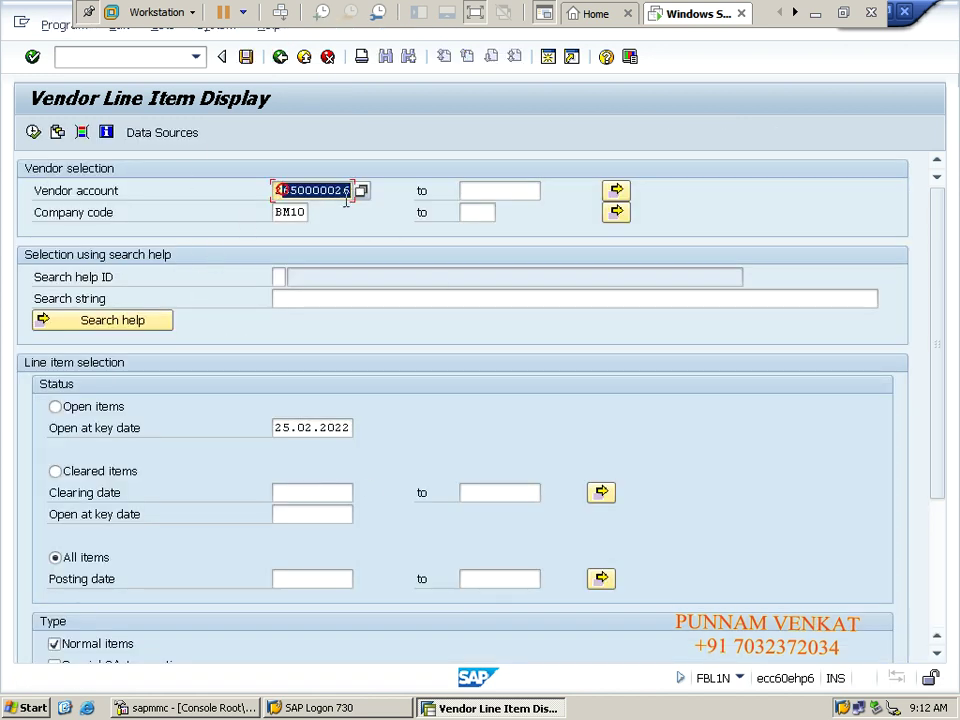
{"action": "double_click", "coordinate": [284, 213]}
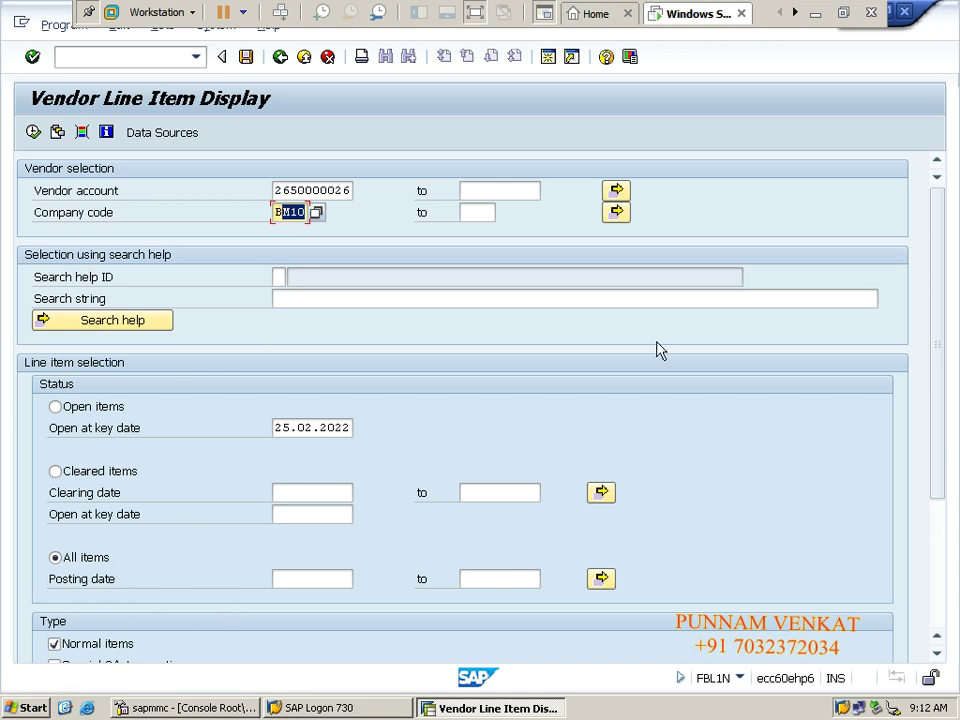
{"action": "left_click", "coordinate": [935, 374]}
{"action": "double_click", "coordinate": [277, 190]}
{"action": "double_click", "coordinate": [276, 212]}
{"action": "left_click", "coordinate": [32, 133]}
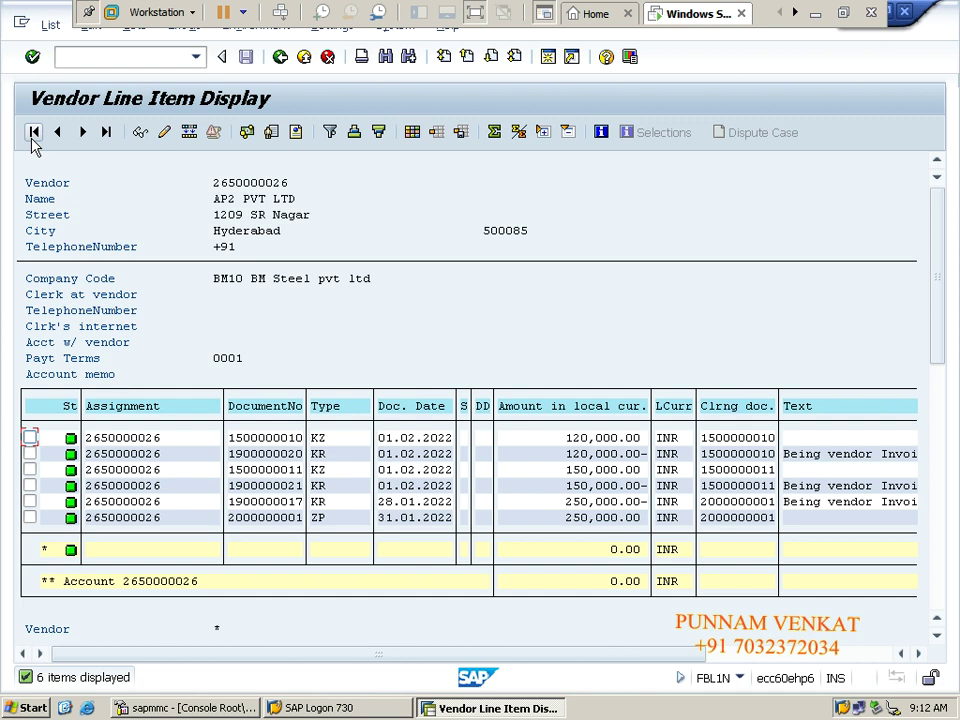
{"action": "left_click", "coordinate": [280, 57]}
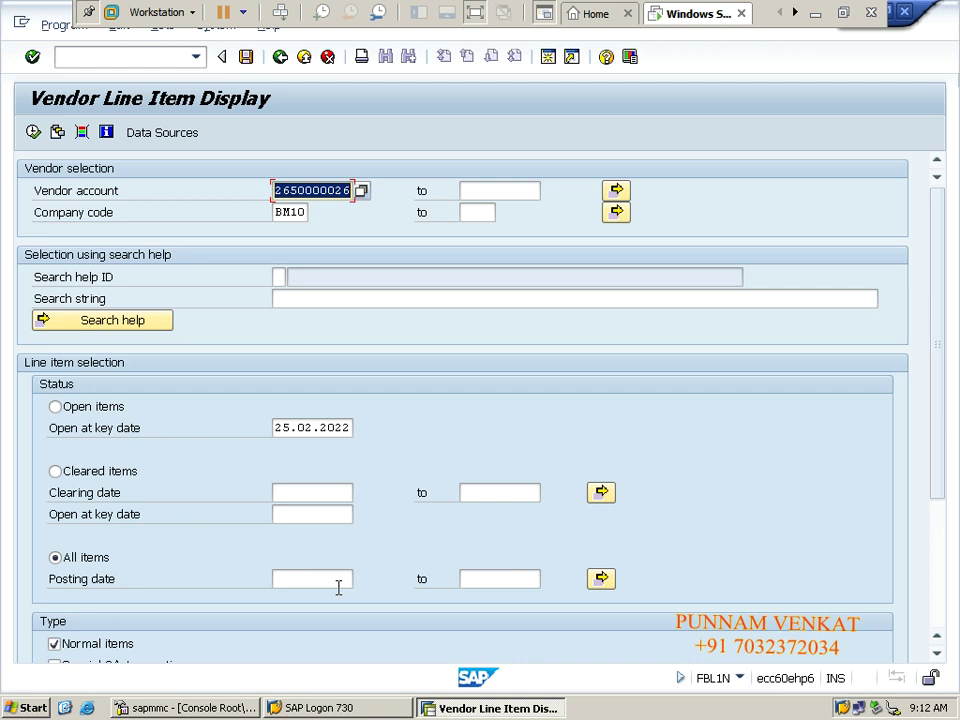
Leave the report with /n and start transaction FBL5N.
{"action": "left_click", "coordinate": [129, 57]}
{"action": "type", "text": "/n"}
{"action": "key", "text": "Return"}
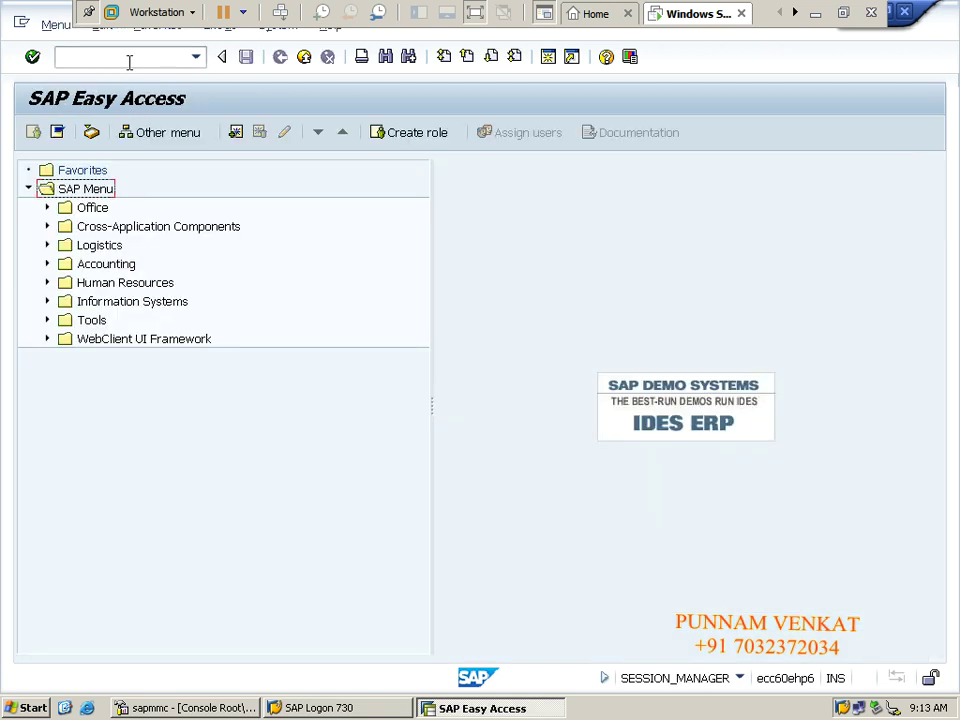
{"action": "type", "text": "FBL5N"}
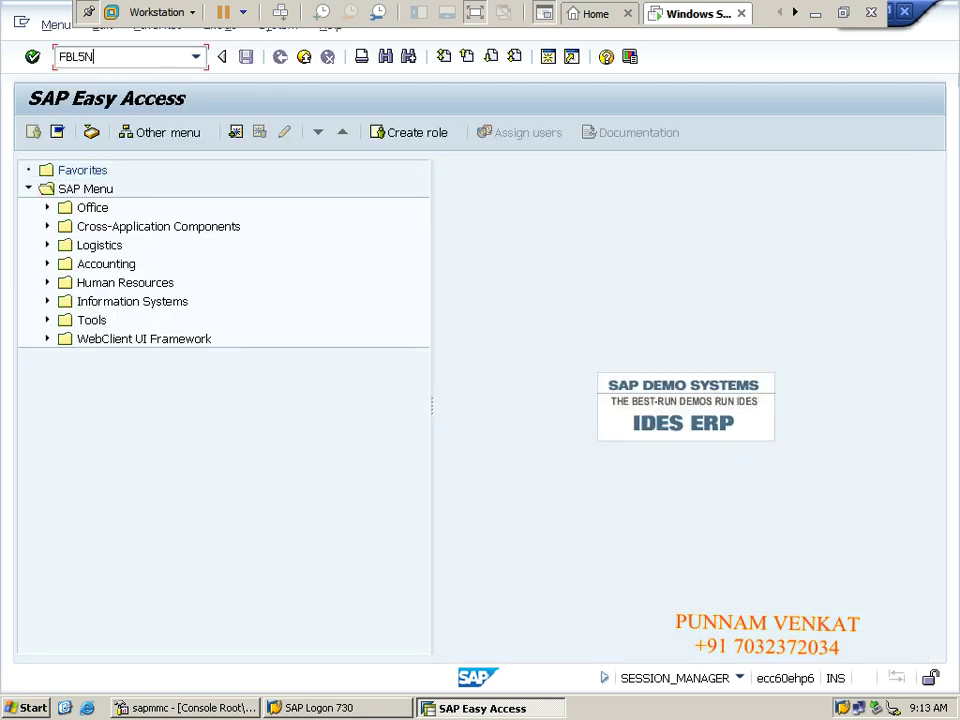
{"action": "key", "text": "Return"}
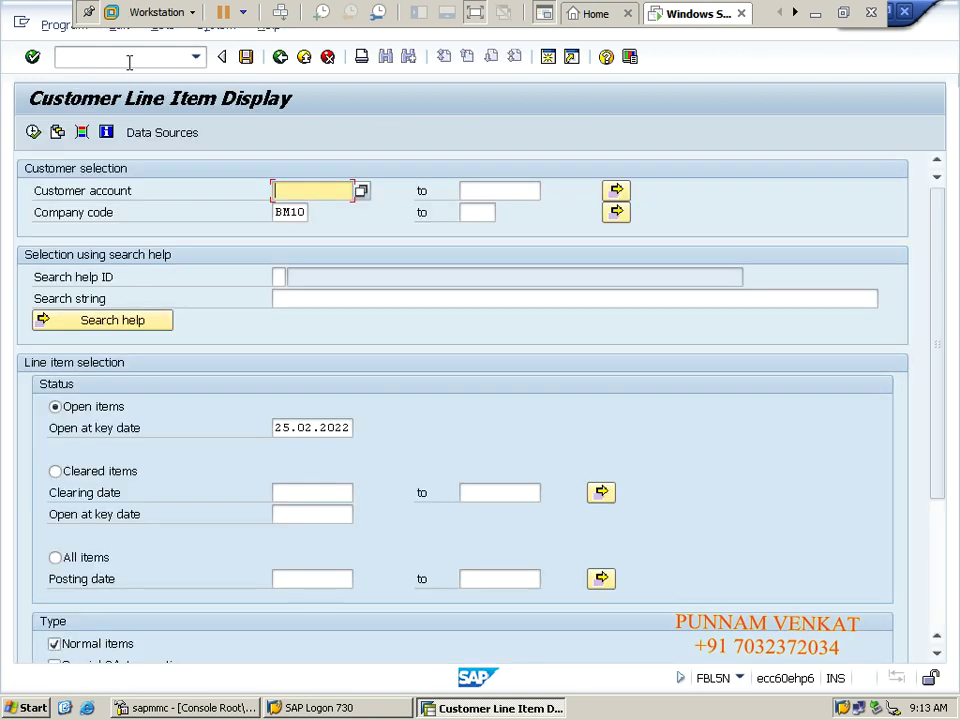
{"action": "left_click", "coordinate": [362, 192]}
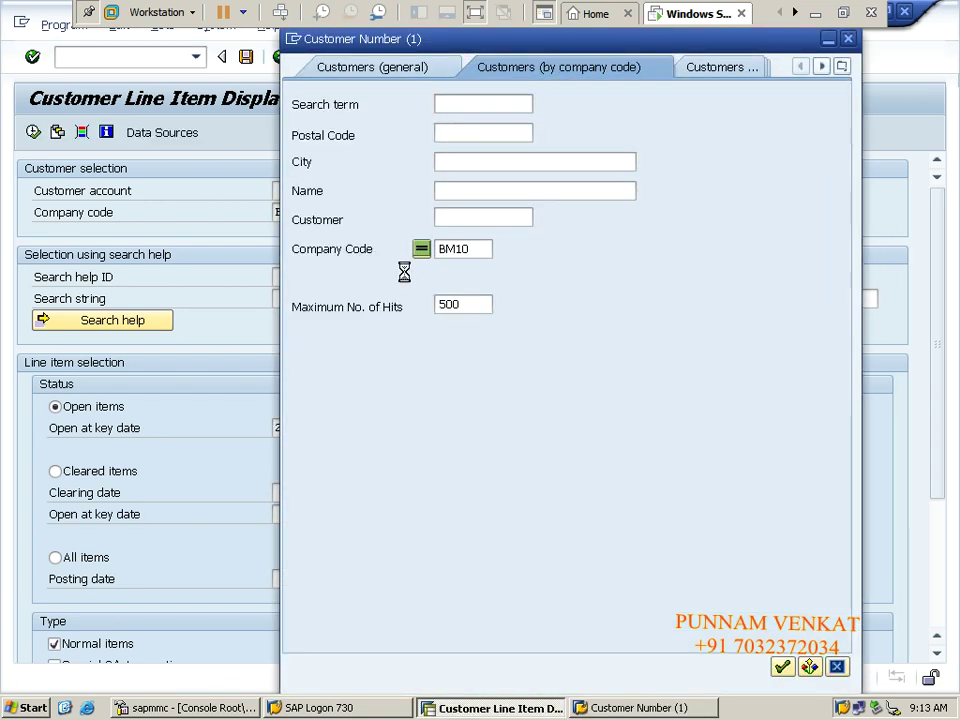
{"action": "key", "text": "Return"}
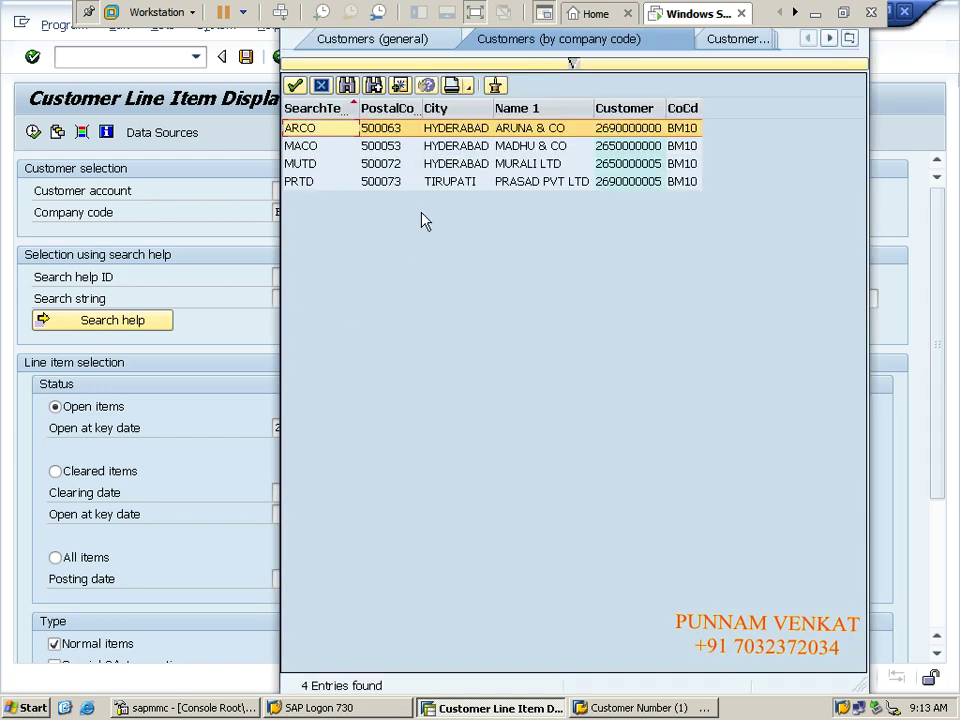
{"action": "double_click", "coordinate": [514, 146]}
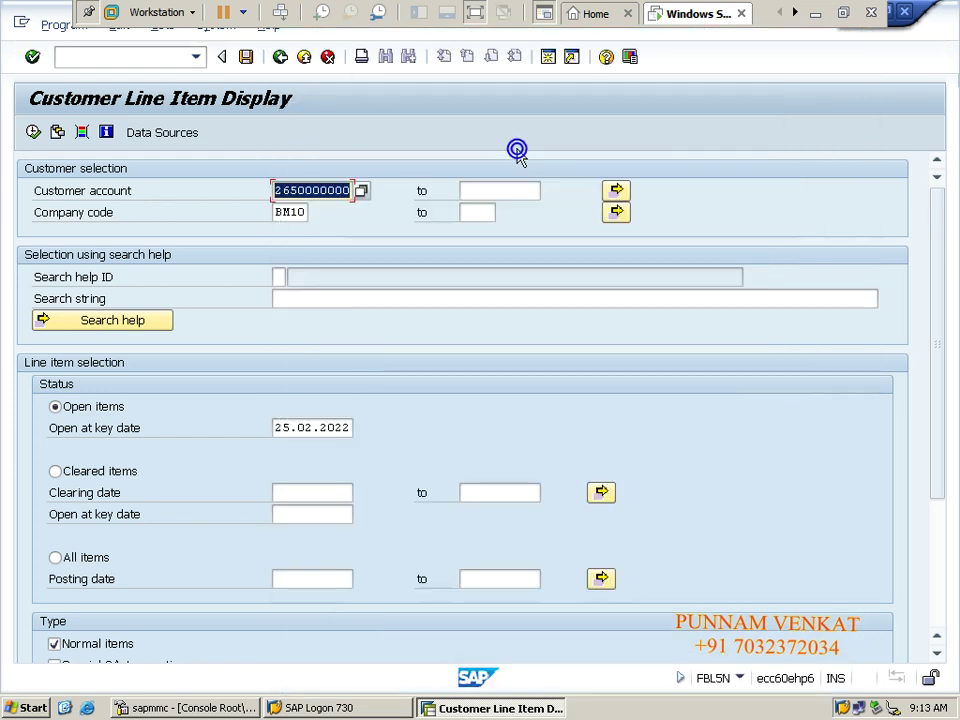
{"action": "left_click", "coordinate": [284, 212]}
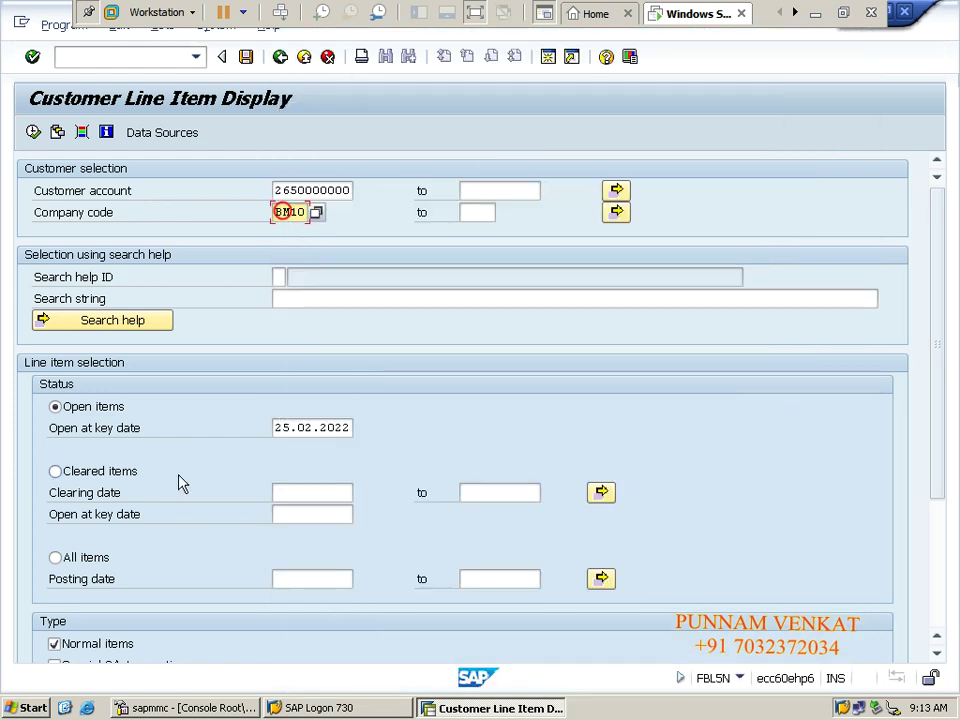
{"action": "left_click", "coordinate": [88, 557]}
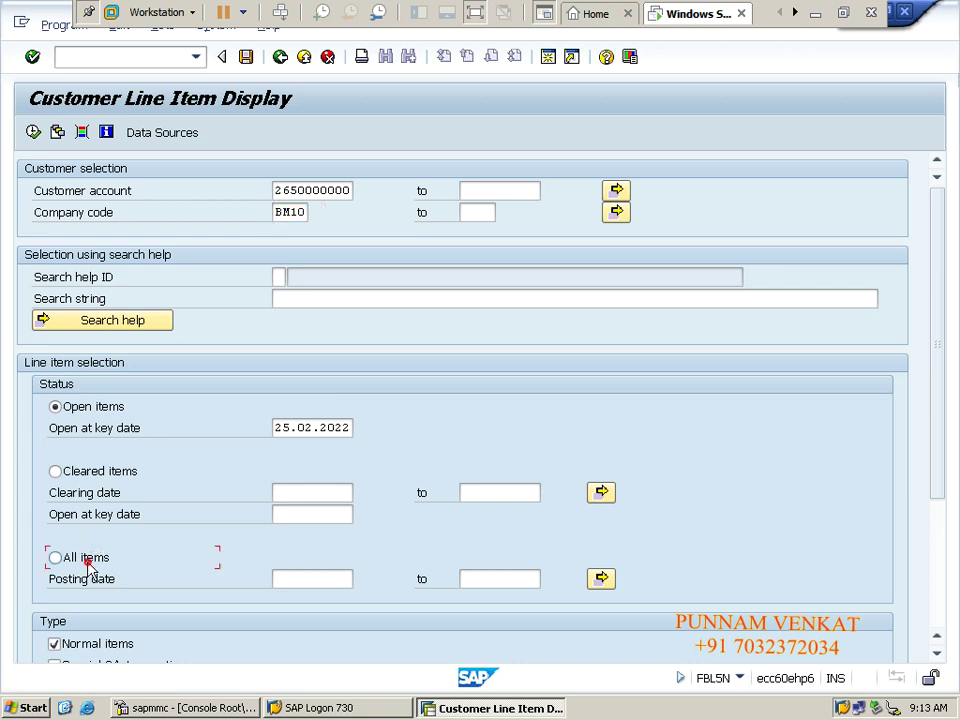
{"action": "scroll", "coordinate": [936, 410], "scroll_direction": "down", "scroll_amount": 5}
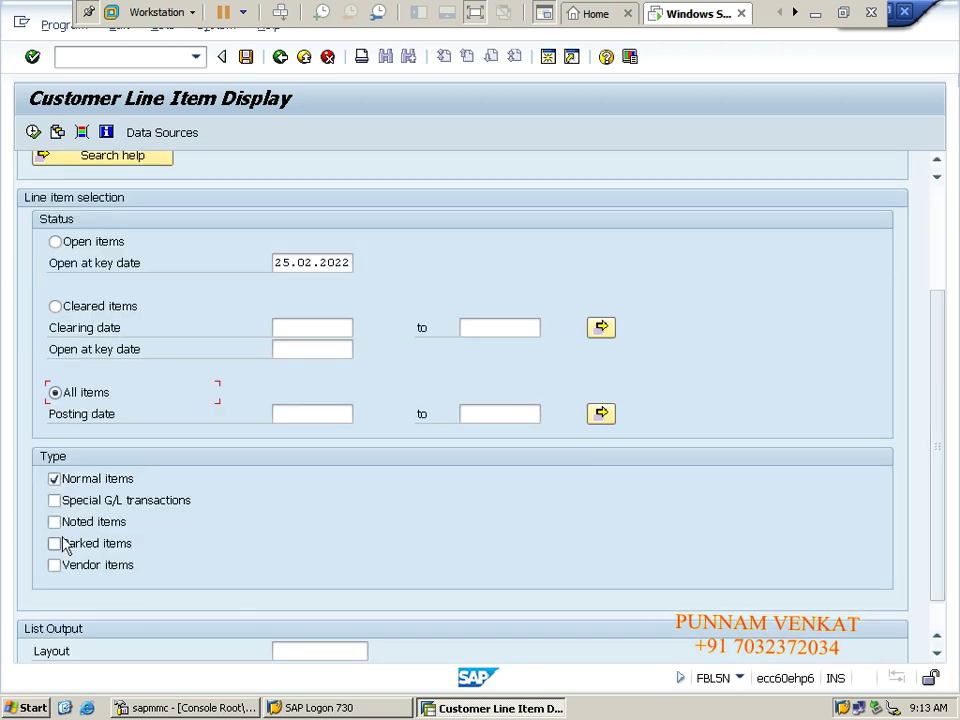
{"action": "left_click", "coordinate": [108, 507]}
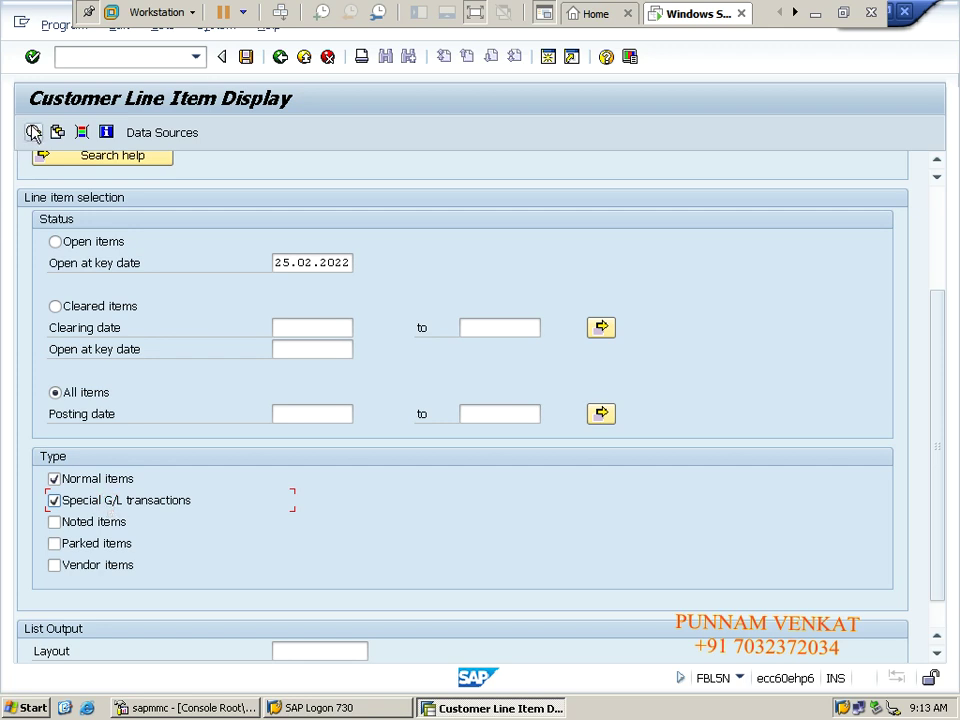
{"action": "left_click_drag", "start_coordinate": [939, 434], "coordinate": [948, 283]}
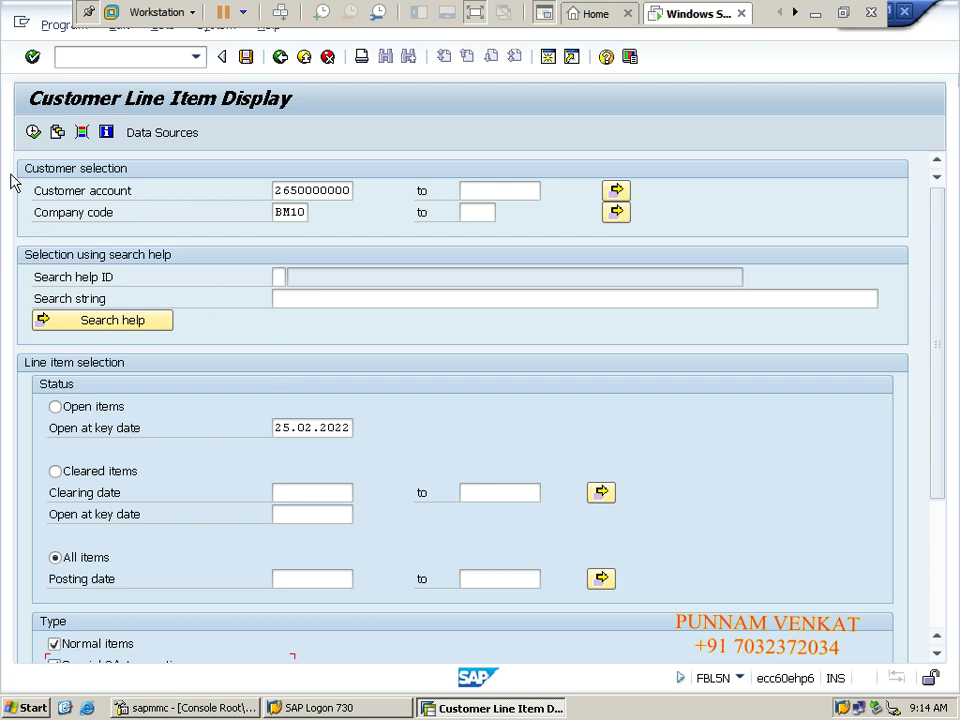
Execute FBL5N to list 3 items totalling 80,000.00 INR, then minimise SAP.
{"action": "left_click", "coordinate": [33, 133]}
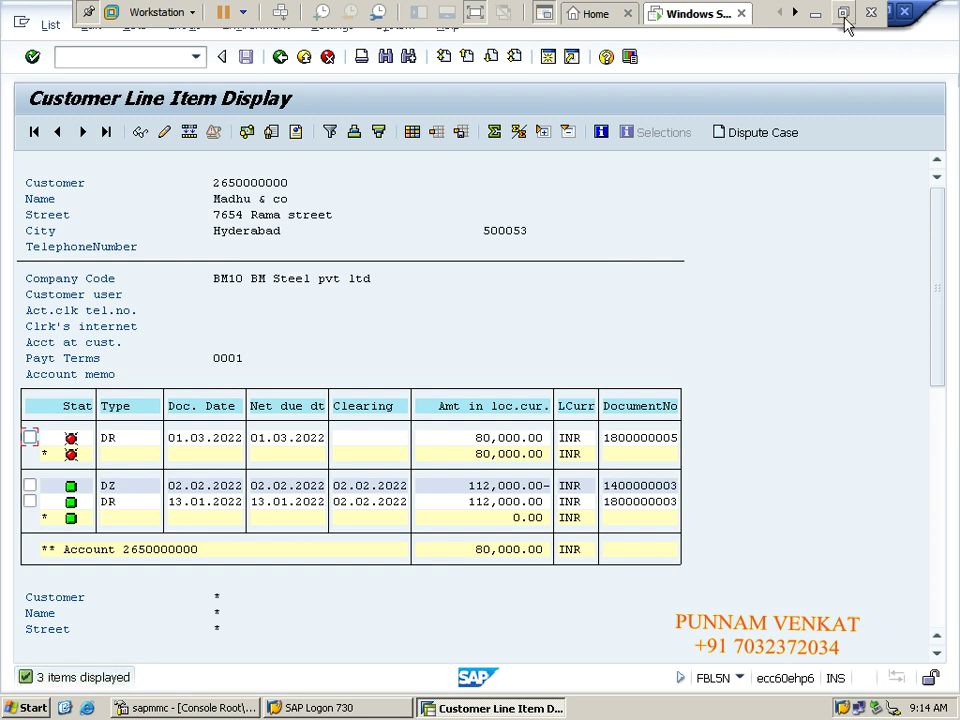
{"action": "left_click", "coordinate": [815, 14]}
Look over the SAP Variant notes around rows 63–73, then return to SAP.
{"action": "left_click", "coordinate": [360, 390]}
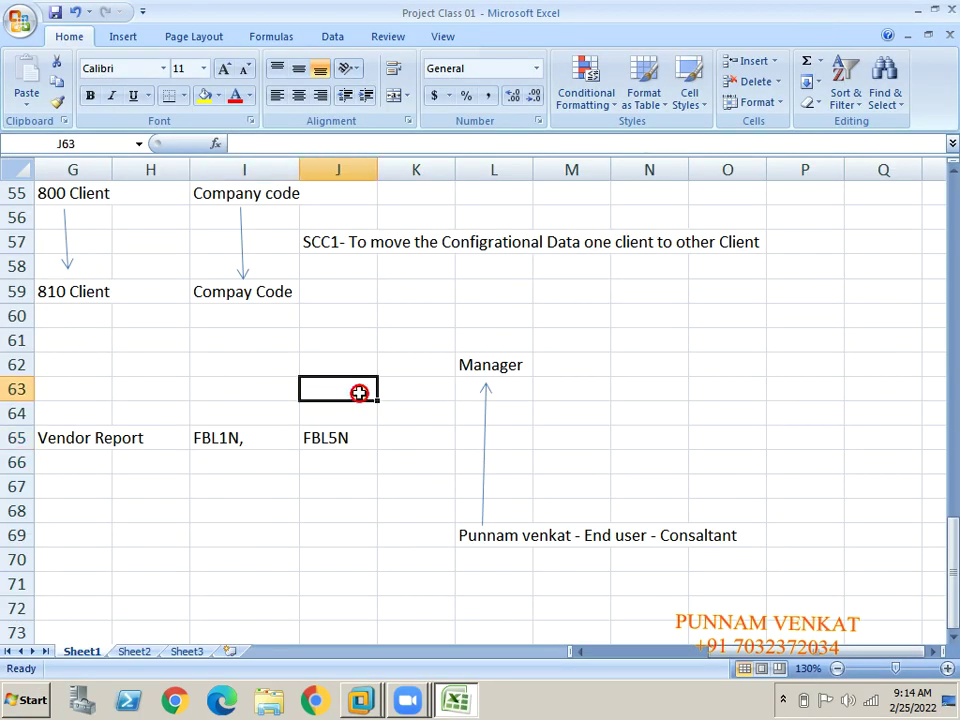
{"action": "key", "text": "Down"}
{"action": "key", "text": "Down"}
{"action": "key", "text": "Down"}
{"action": "key", "text": "Down"}
{"action": "key", "text": "Down"}
{"action": "key", "text": "Down"}
{"action": "key", "text": "Down"}
{"action": "key", "text": "Down"}
{"action": "key", "text": "Down"}
{"action": "key", "text": "Down"}
{"action": "key", "text": "Left"}
{"action": "key", "text": "Left"}
{"action": "key", "text": "Left"}
{"action": "key", "text": "Left"}
{"action": "key", "text": "Left"}
{"action": "key", "text": "Left"}
{"action": "key", "text": "Left"}
{"action": "key", "text": "Left"}
{"action": "key", "text": "Left"}
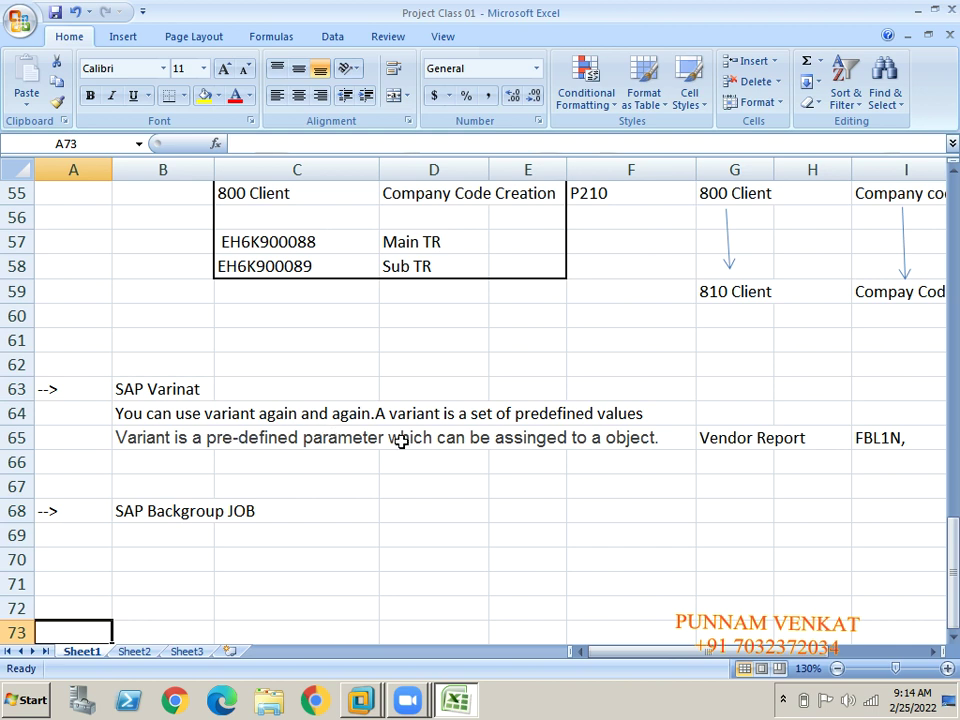
{"action": "left_click", "coordinate": [555, 420]}
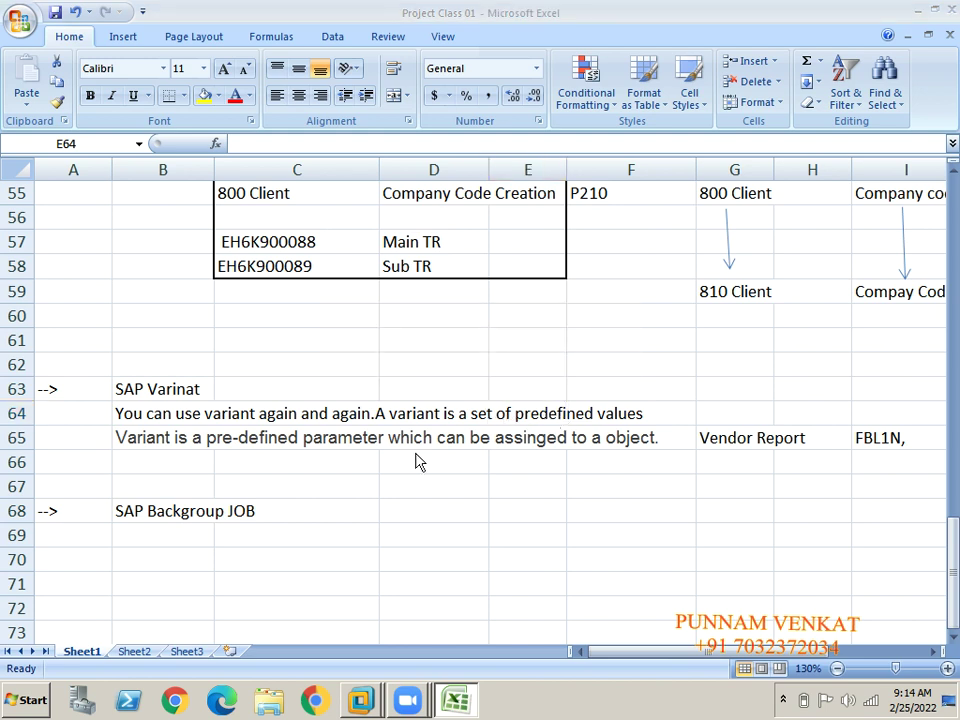
{"action": "key", "text": "alt+Tab"}
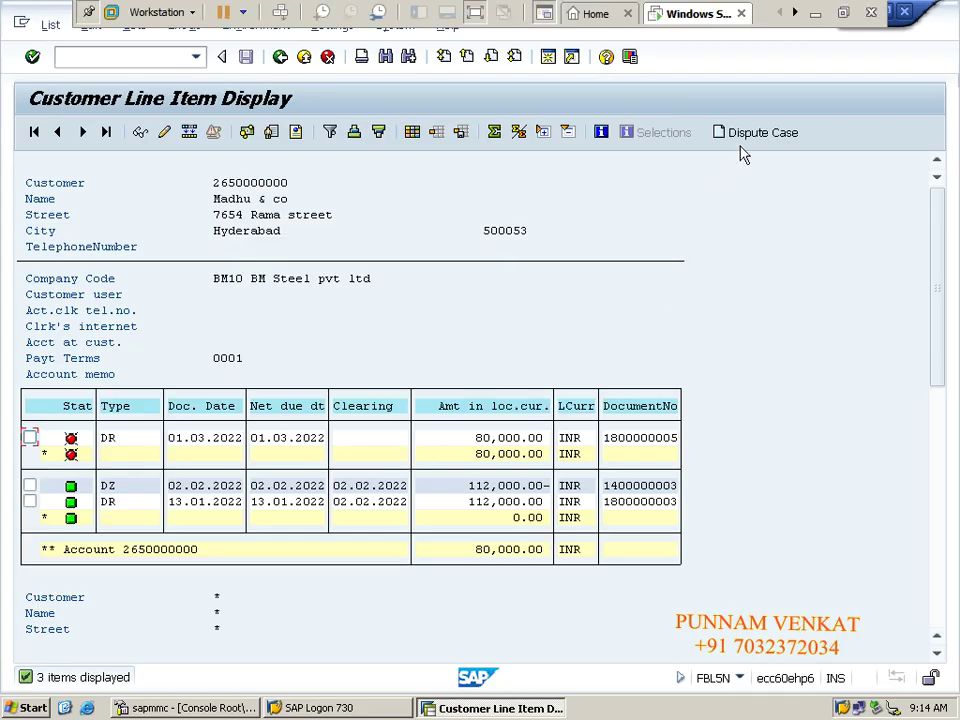
Minimise the SAP VMware window to bring the Excel notes forward.
{"action": "left_click", "coordinate": [816, 12]}
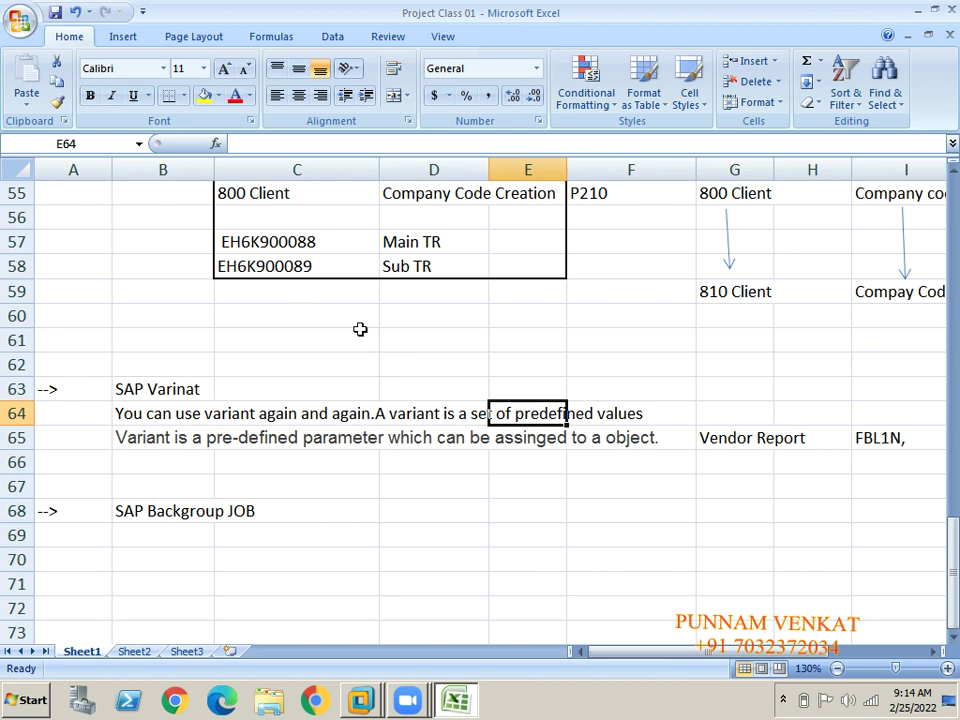
Browse the notes down to the FBL1N, entry in I65, then switch back to SAP.
{"action": "left_click", "coordinate": [311, 456]}
{"action": "left_click", "coordinate": [159, 404]}
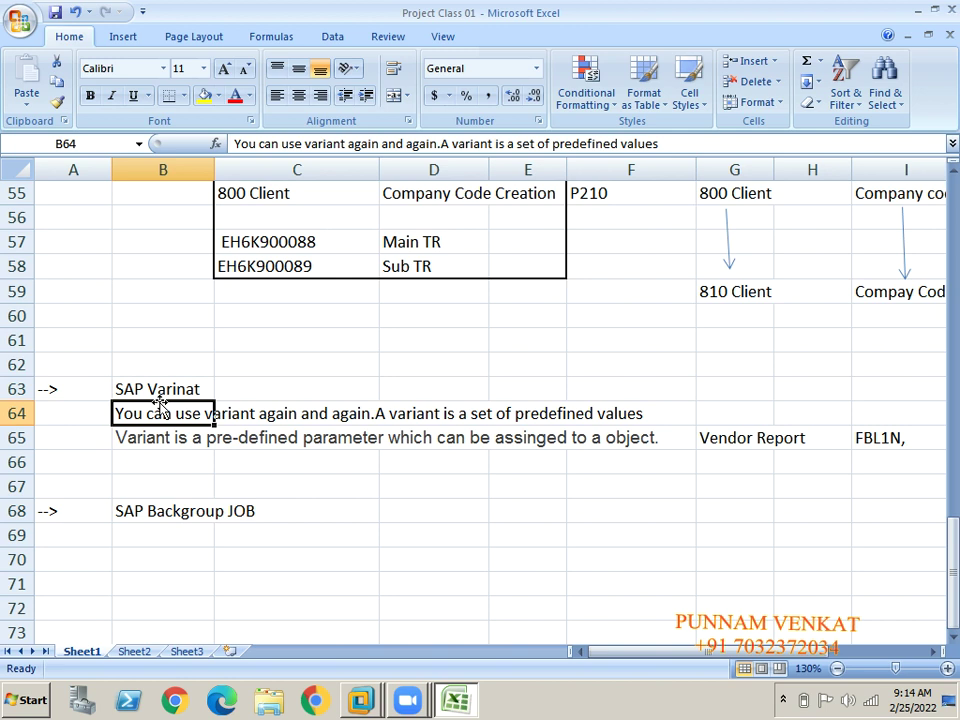
{"action": "left_click", "coordinate": [651, 484]}
{"action": "key", "text": "Right"}
{"action": "key", "text": "Right"}
{"action": "key", "text": "Right"}
{"action": "key", "text": "Right"}
{"action": "key", "text": "Right"}
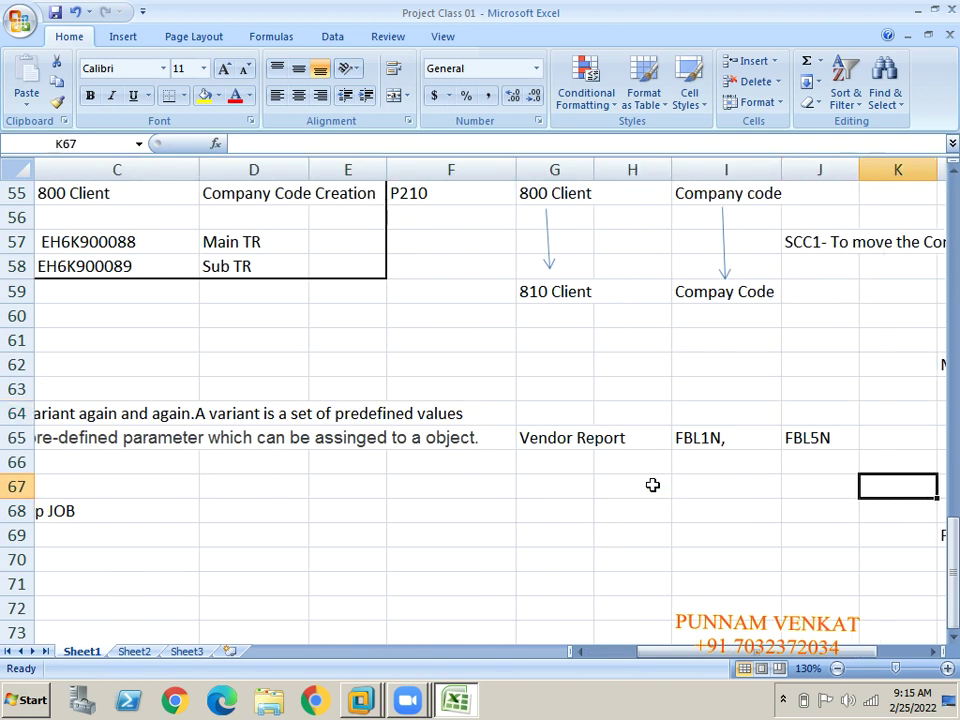
{"action": "key", "text": "Left"}
{"action": "key", "text": "Left"}
{"action": "key", "text": "Up"}
{"action": "key", "text": "Up"}
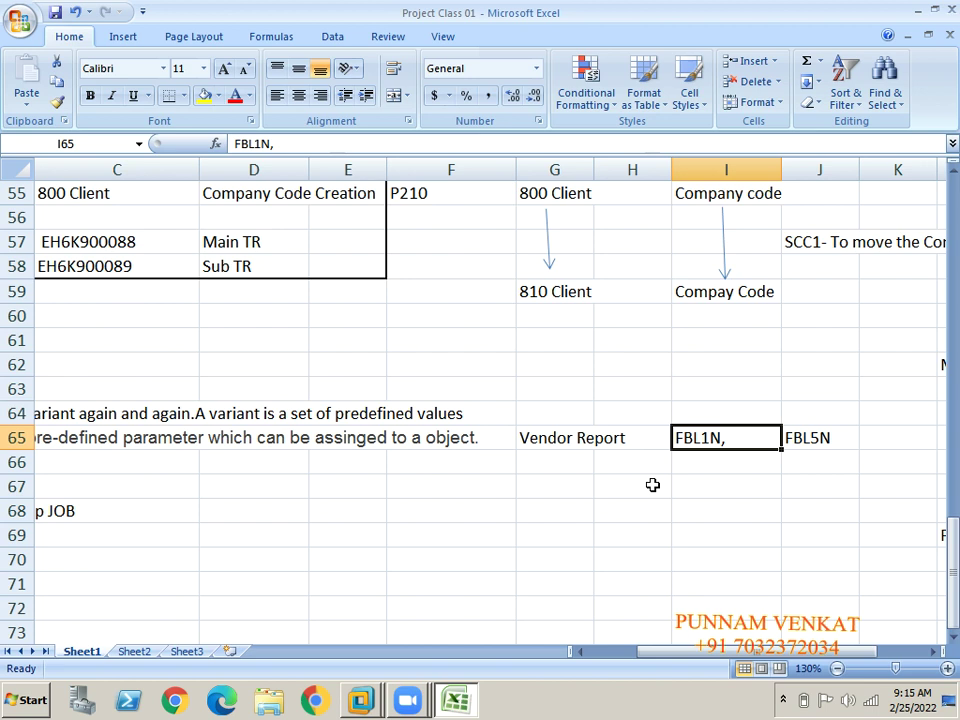
{"action": "key", "text": "alt+Tab"}
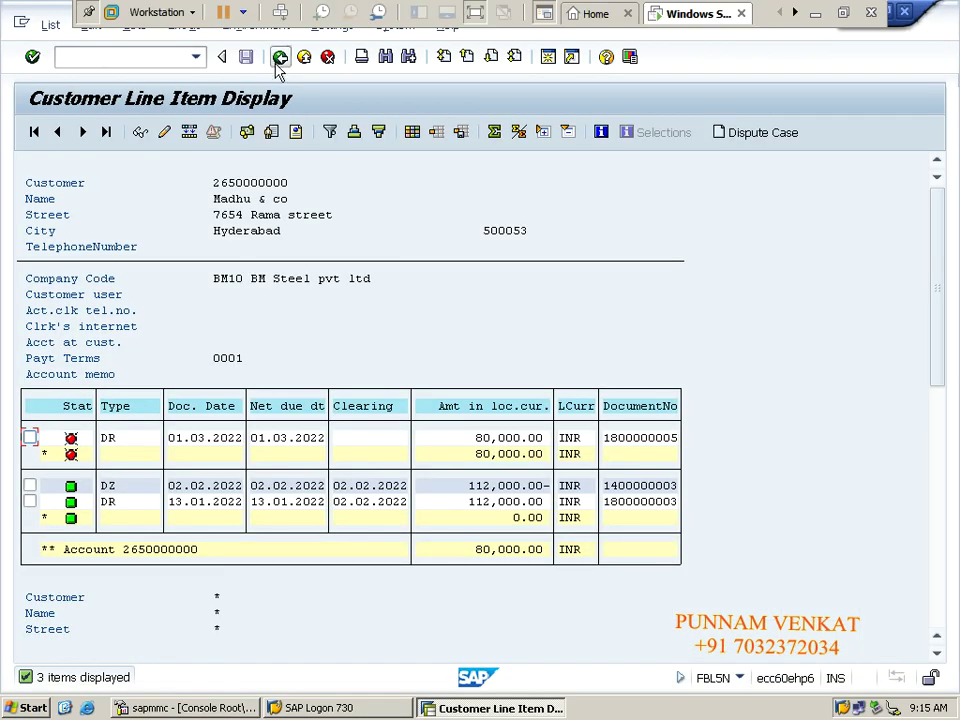
Leave the customer report with /n and launch FBL1N again.
{"action": "left_click", "coordinate": [280, 57]}
{"action": "type", "text": "/n"}
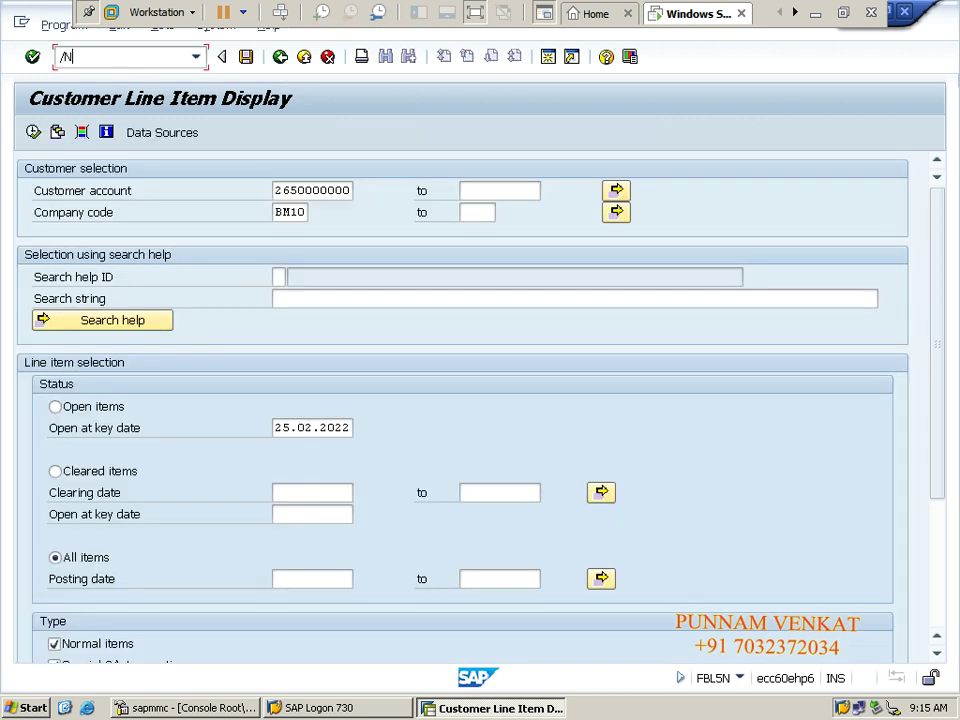
{"action": "key", "text": "Return"}
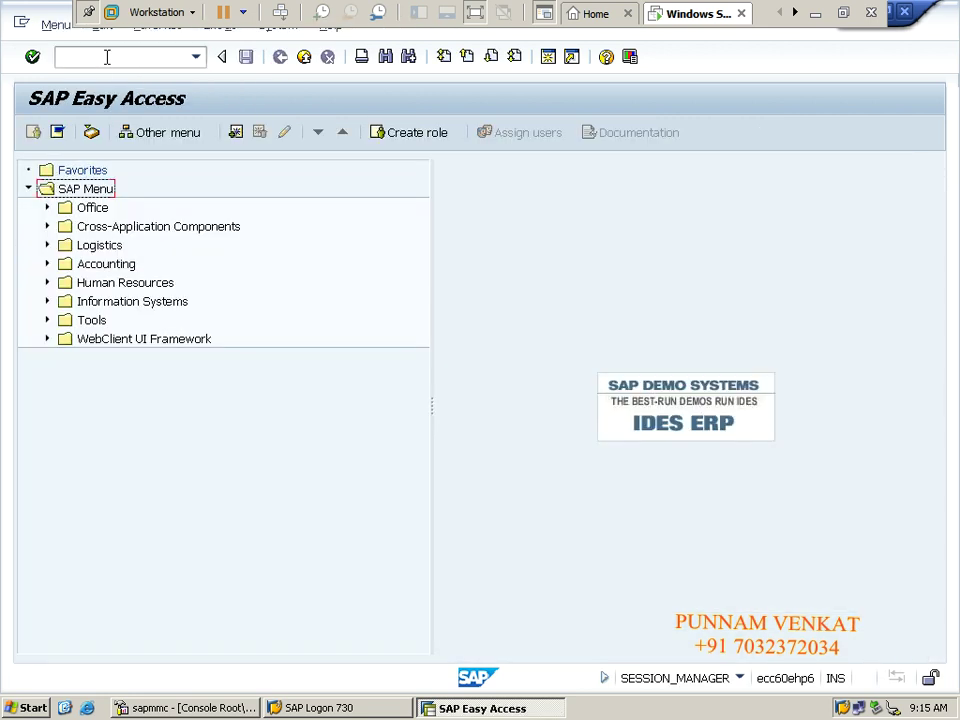
{"action": "left_click", "coordinate": [107, 57]}
{"action": "type", "text": "FBL1N"}
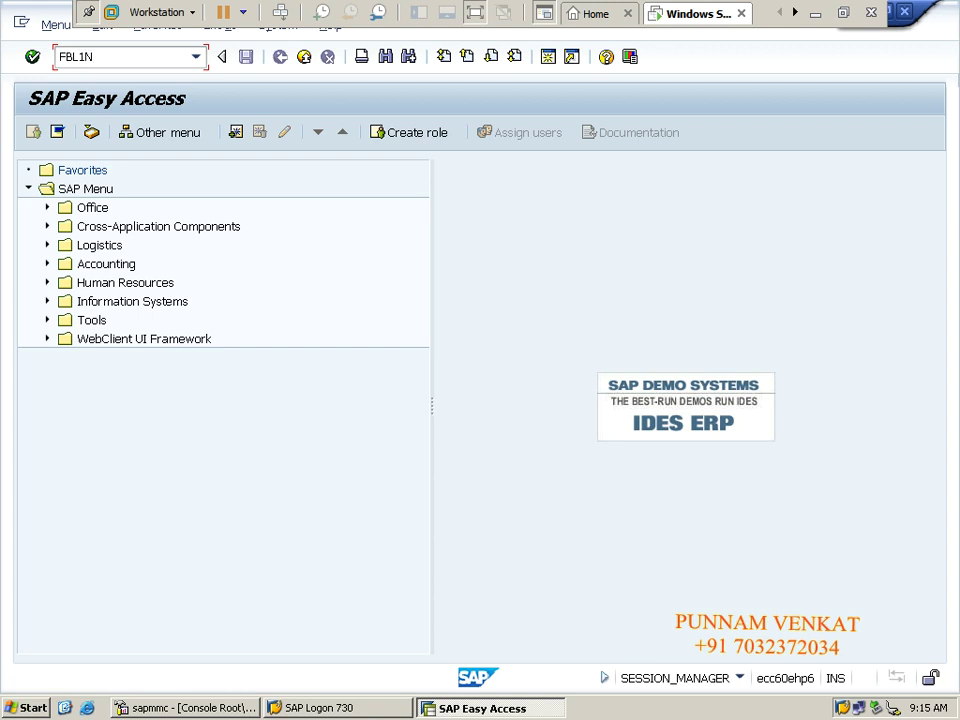
{"action": "key", "text": "Return"}
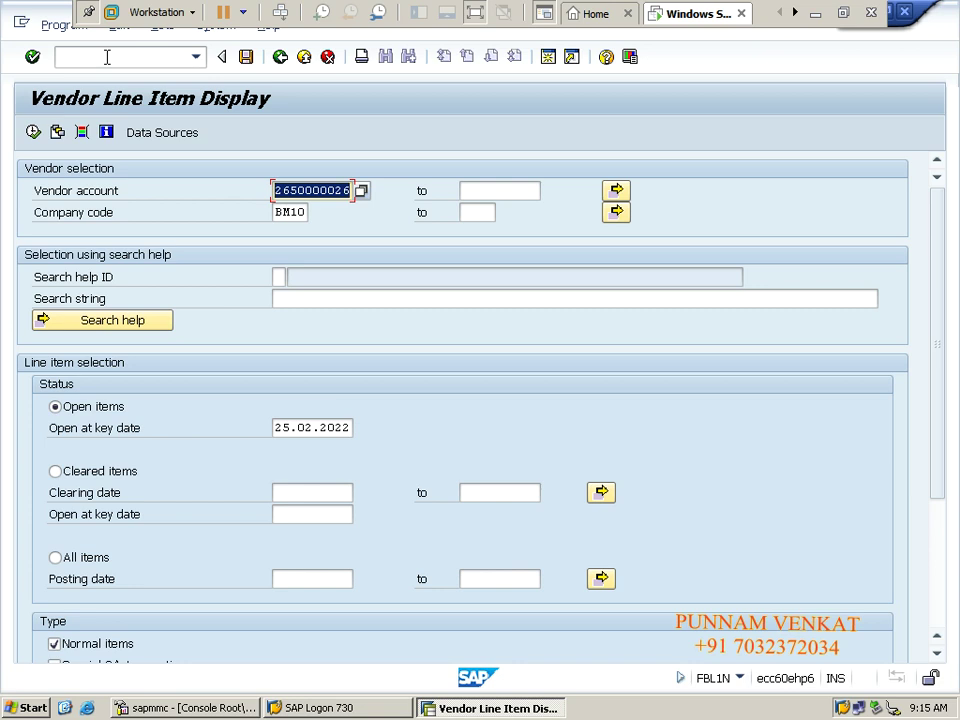
Search the BM10 vendor list and pick AP2 PVT LTD as the vendor account.
{"action": "left_click", "coordinate": [362, 191]}
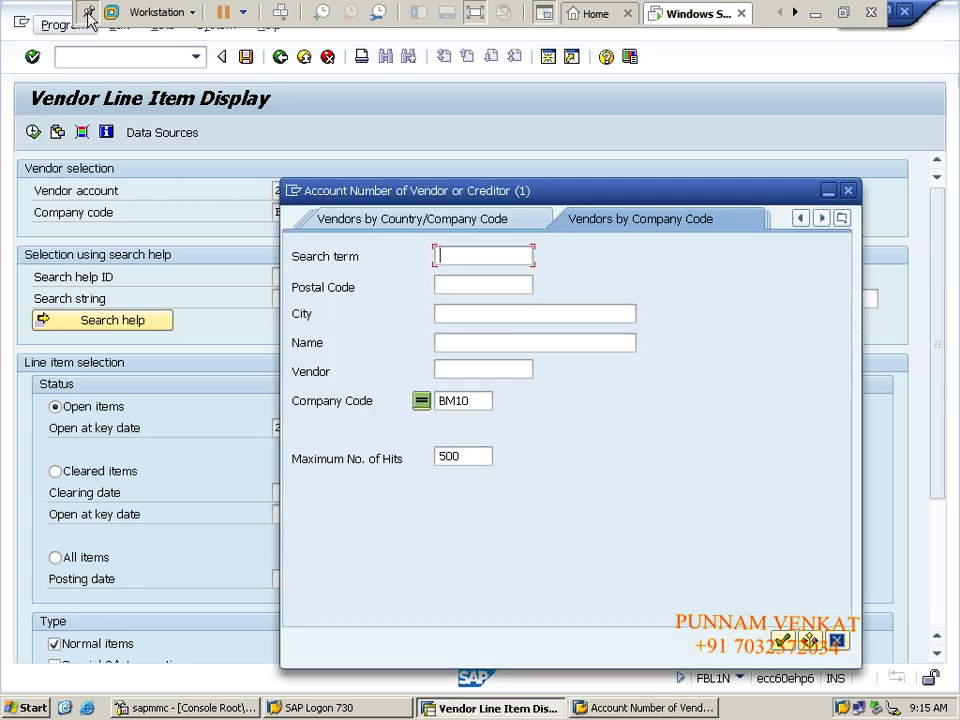
{"action": "left_click", "coordinate": [460, 372]}
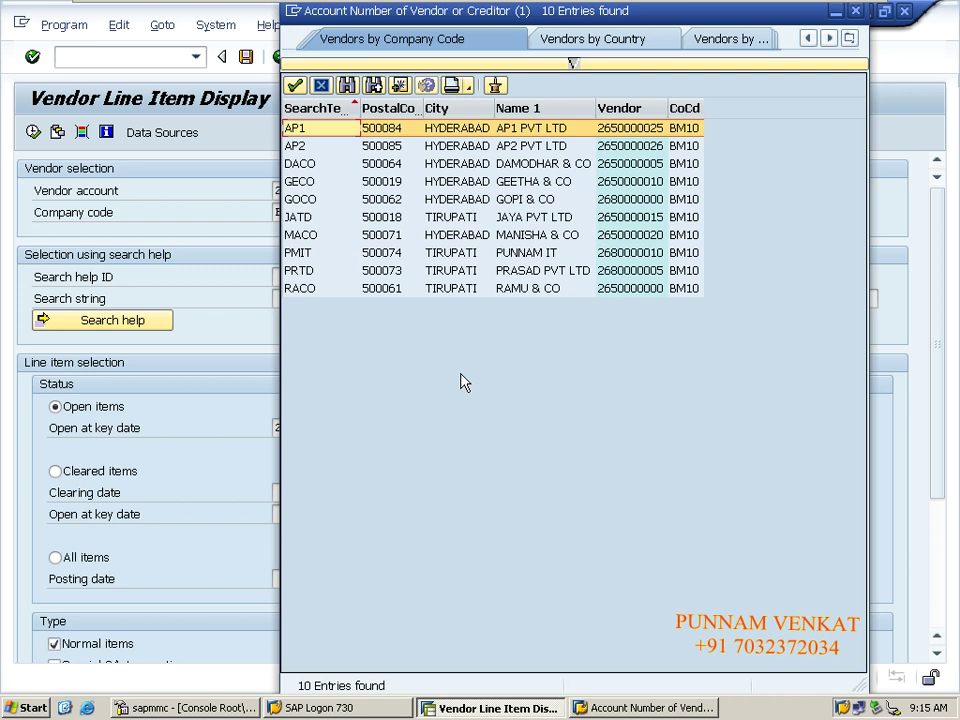
{"action": "double_click", "coordinate": [535, 146]}
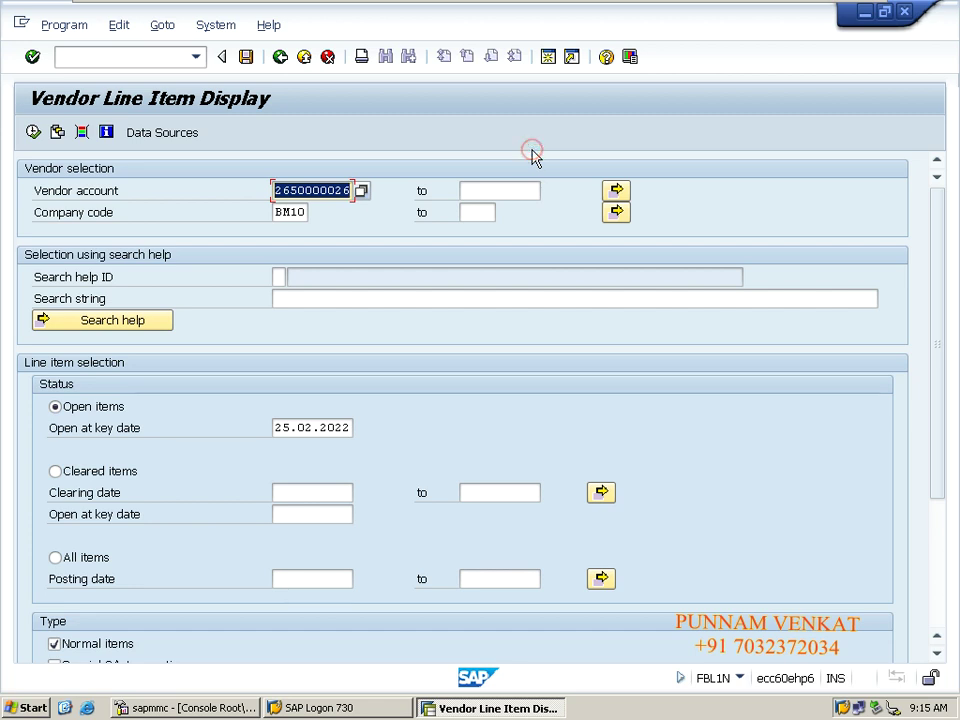
Run FBL1N for AP2 PVT LTD in BM10 with All items and Special G/L transactions included.
{"action": "left_click", "coordinate": [290, 213]}
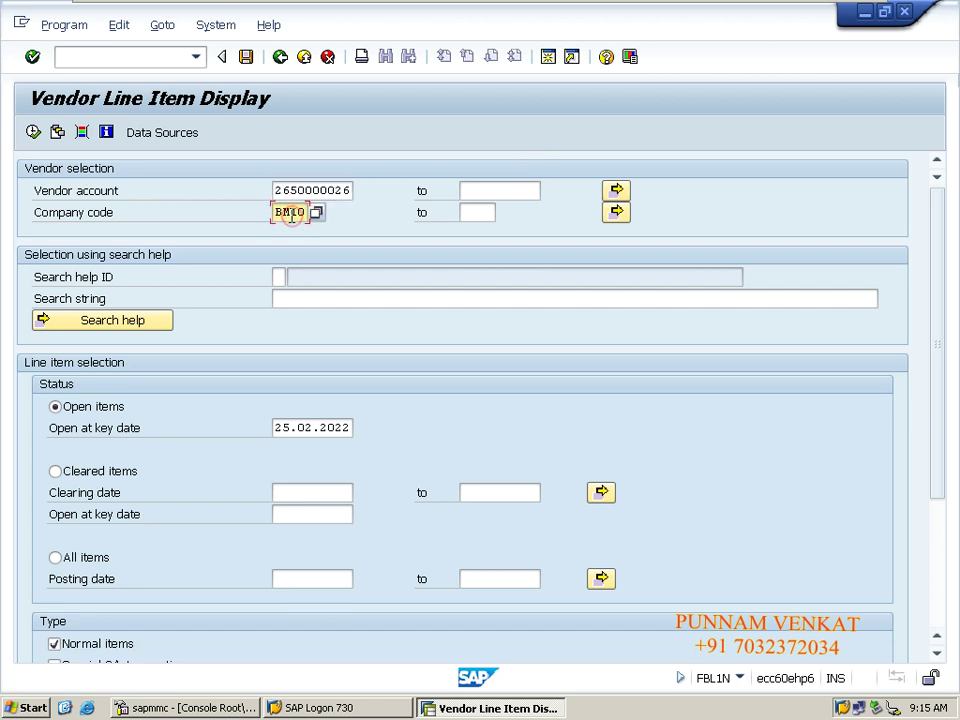
{"action": "left_click", "coordinate": [101, 563]}
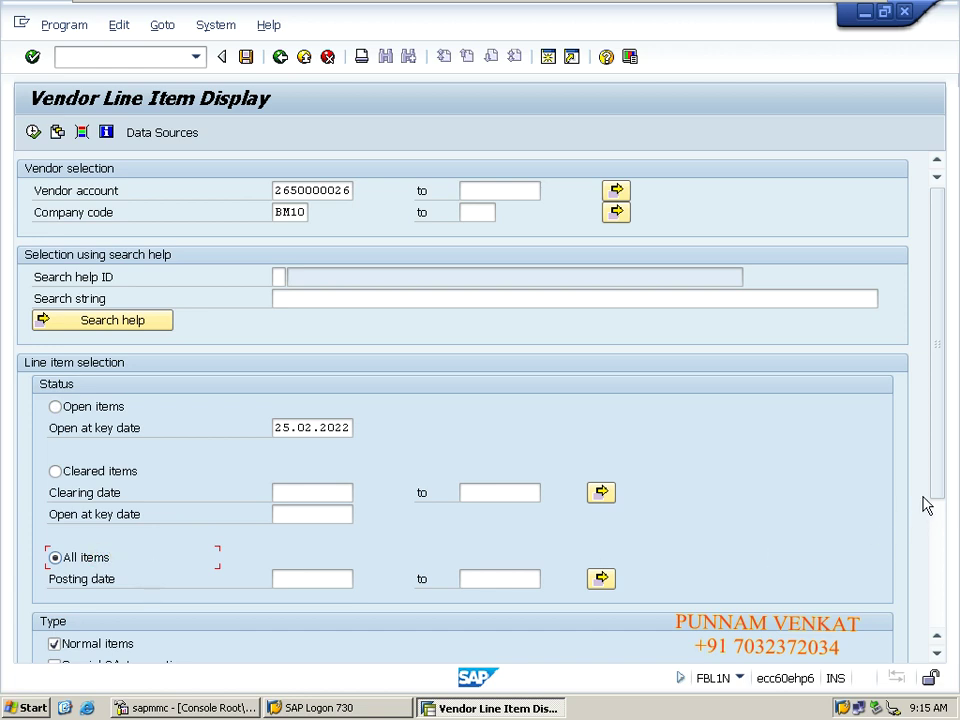
{"action": "left_click_drag", "start_coordinate": [937, 484], "coordinate": [940, 535]}
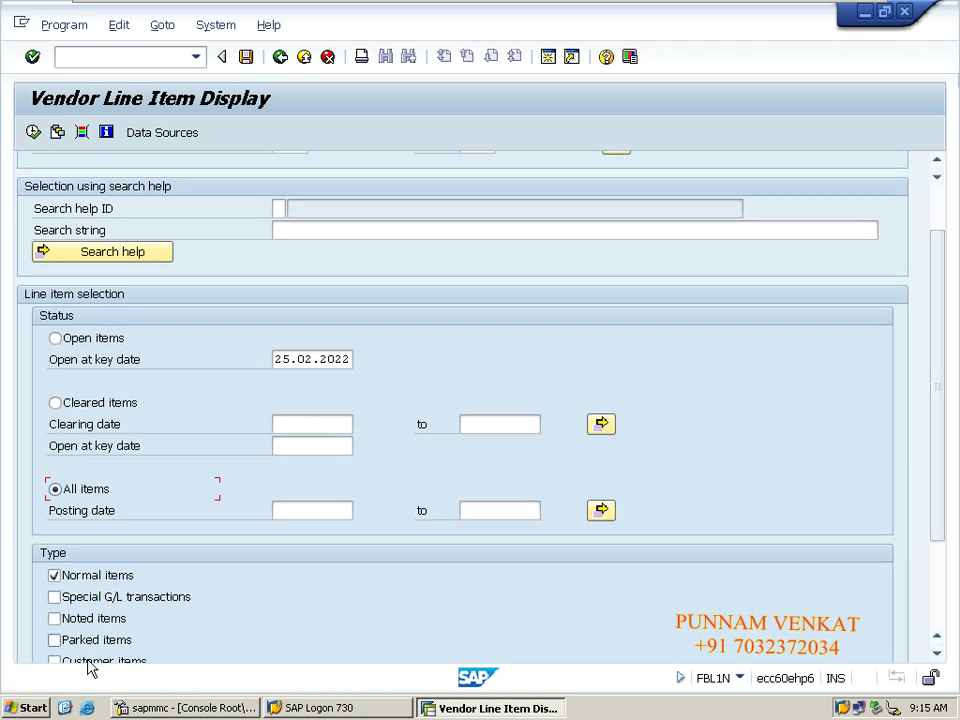
{"action": "left_click", "coordinate": [92, 601]}
{"action": "left_click", "coordinate": [33, 138]}
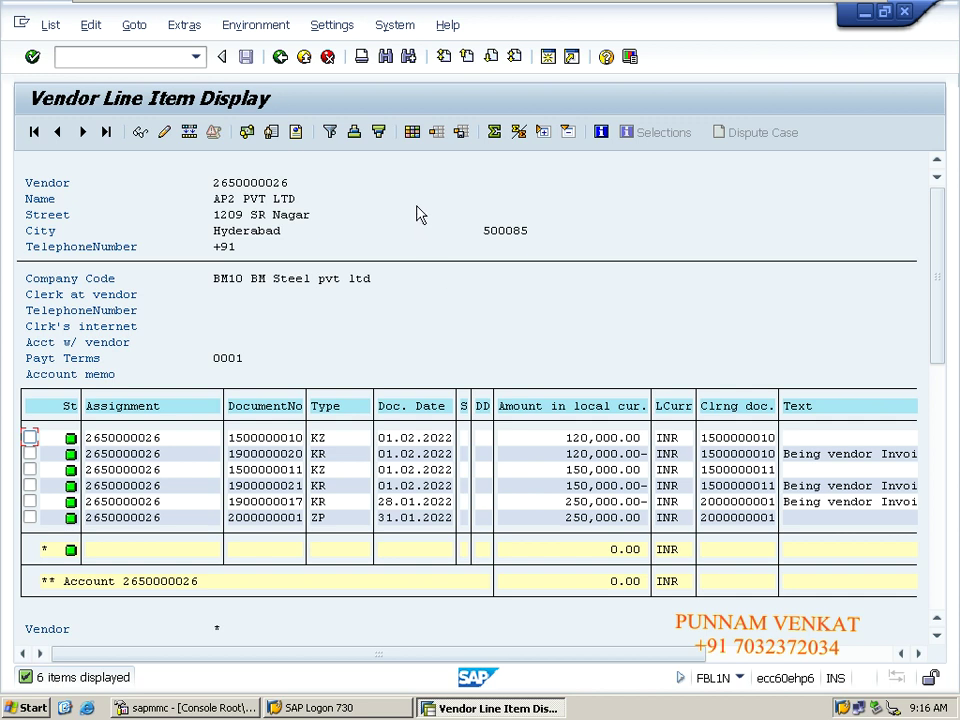
Rerun the vendor line item report twice, returning each time to the FBL1N selection screen.
{"action": "left_click", "coordinate": [279, 58]}
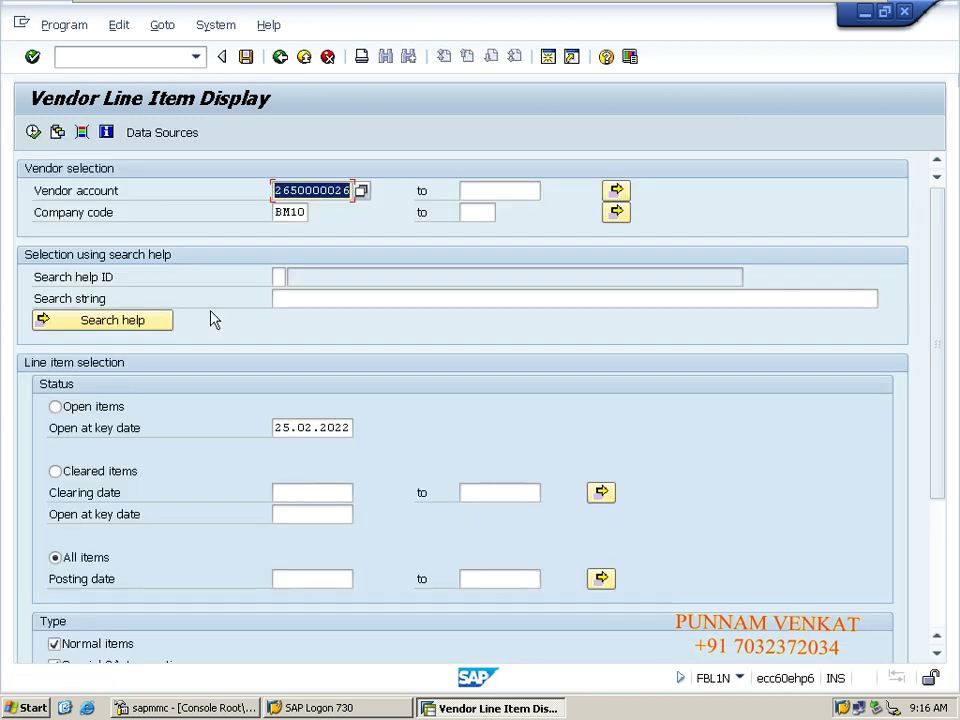
{"action": "left_click", "coordinate": [33, 133]}
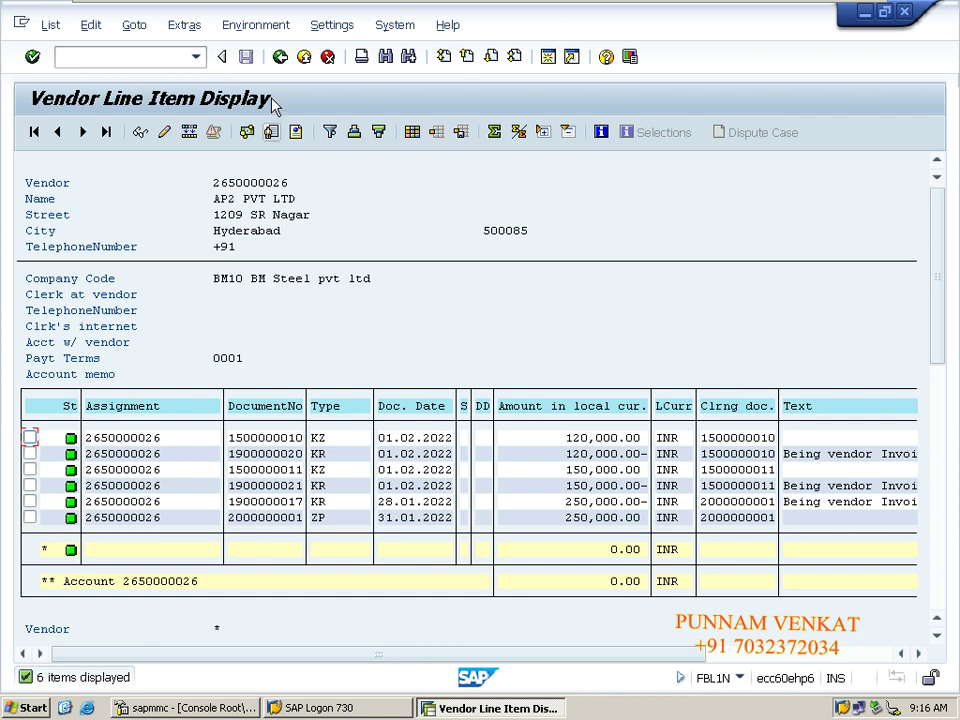
{"action": "left_click", "coordinate": [278, 58]}
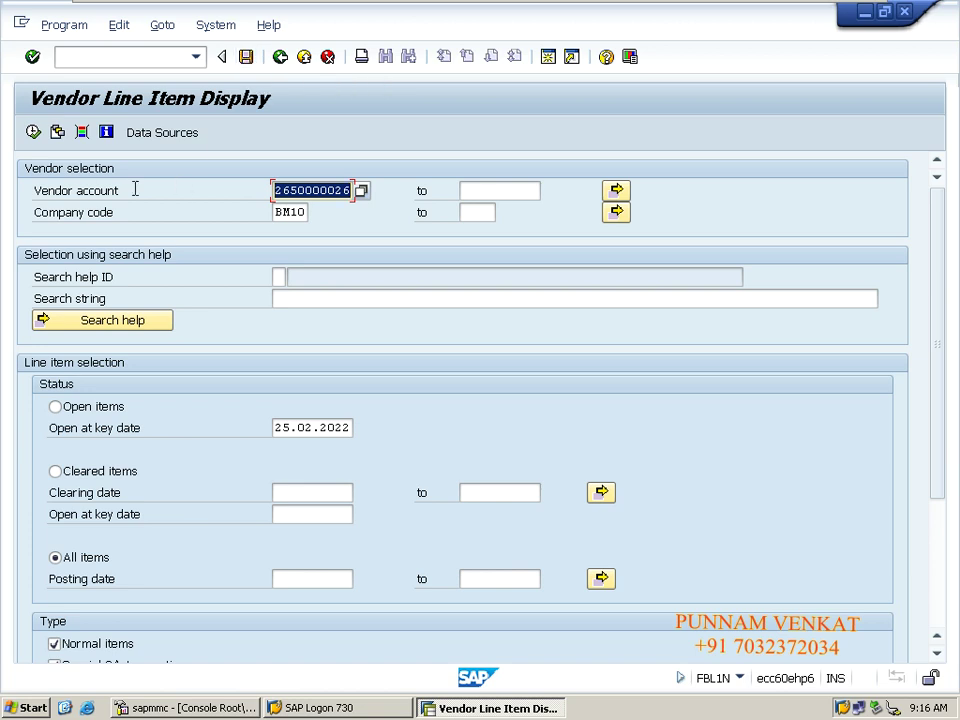
{"action": "left_click", "coordinate": [33, 132]}
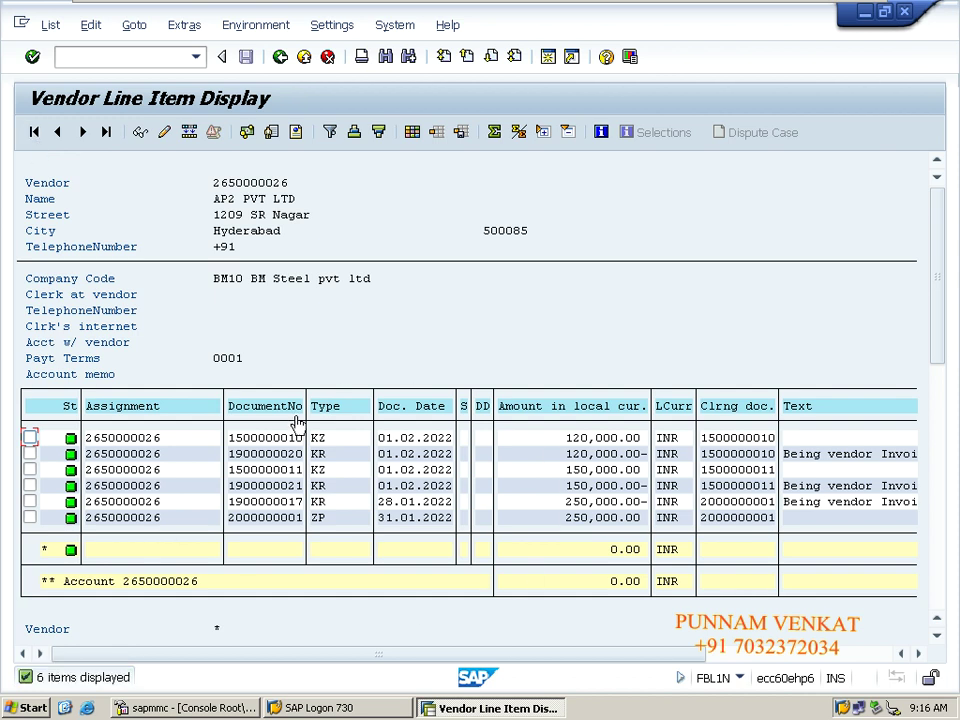
{"action": "left_click", "coordinate": [283, 58]}
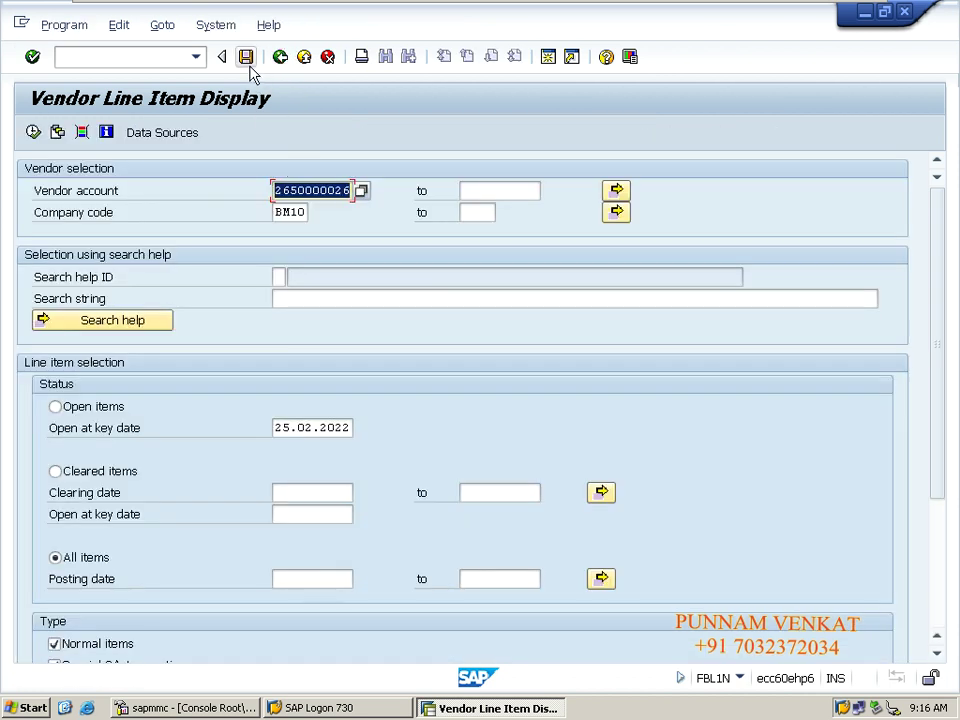
{"action": "left_click", "coordinate": [296, 188]}
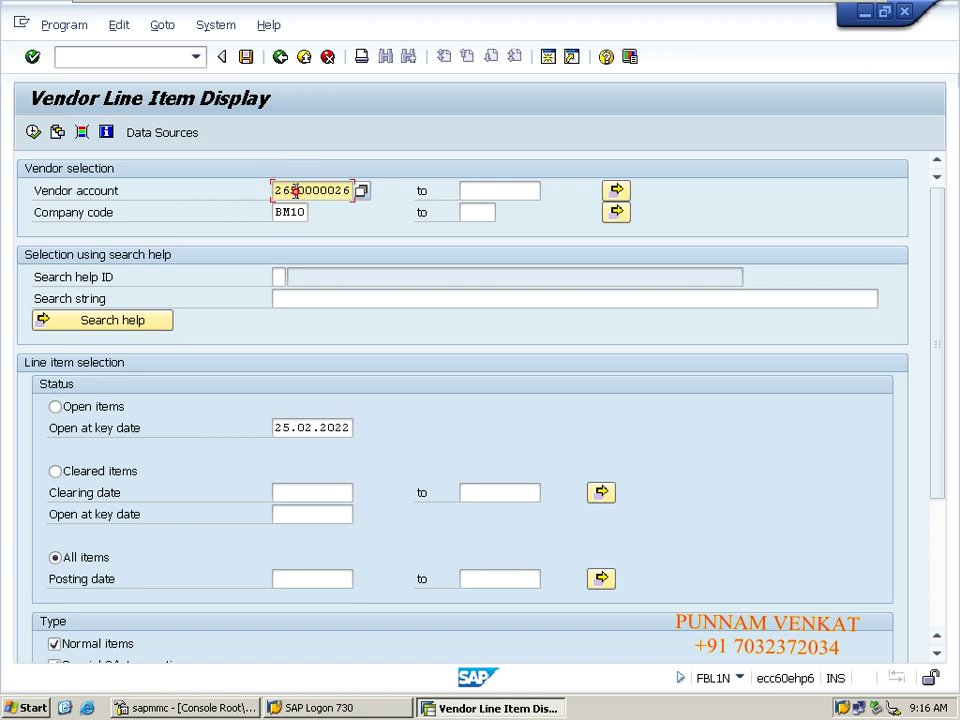
{"action": "left_click", "coordinate": [292, 212]}
{"action": "left_click", "coordinate": [298, 427]}
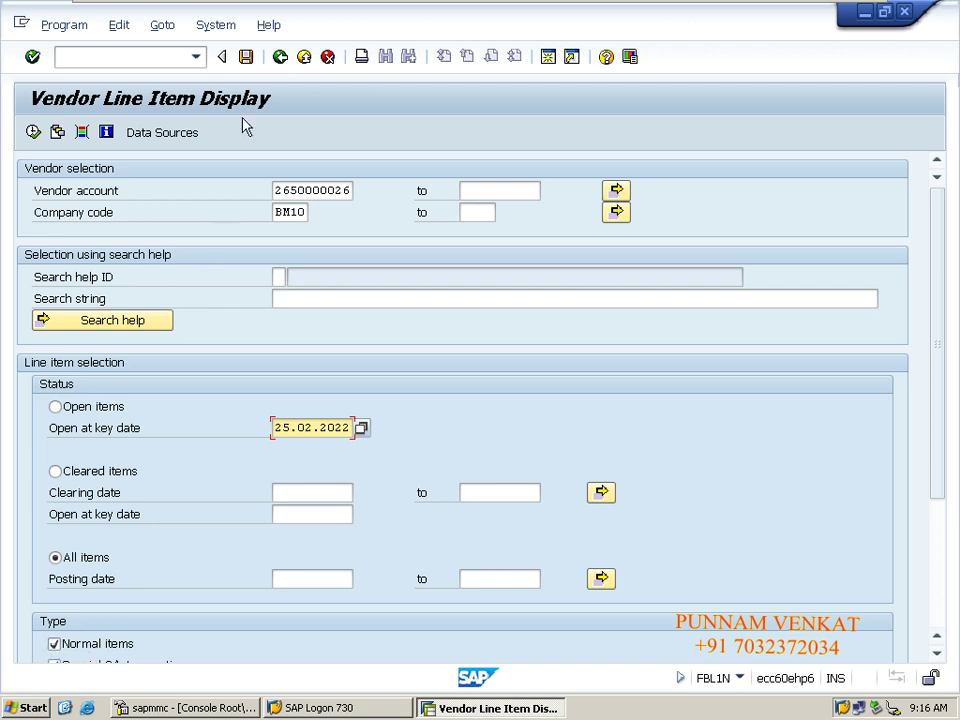
Save the FBL1N selections as variant VEN_REPORT with description VEN_REPORT.
{"action": "left_click", "coordinate": [245, 60]}
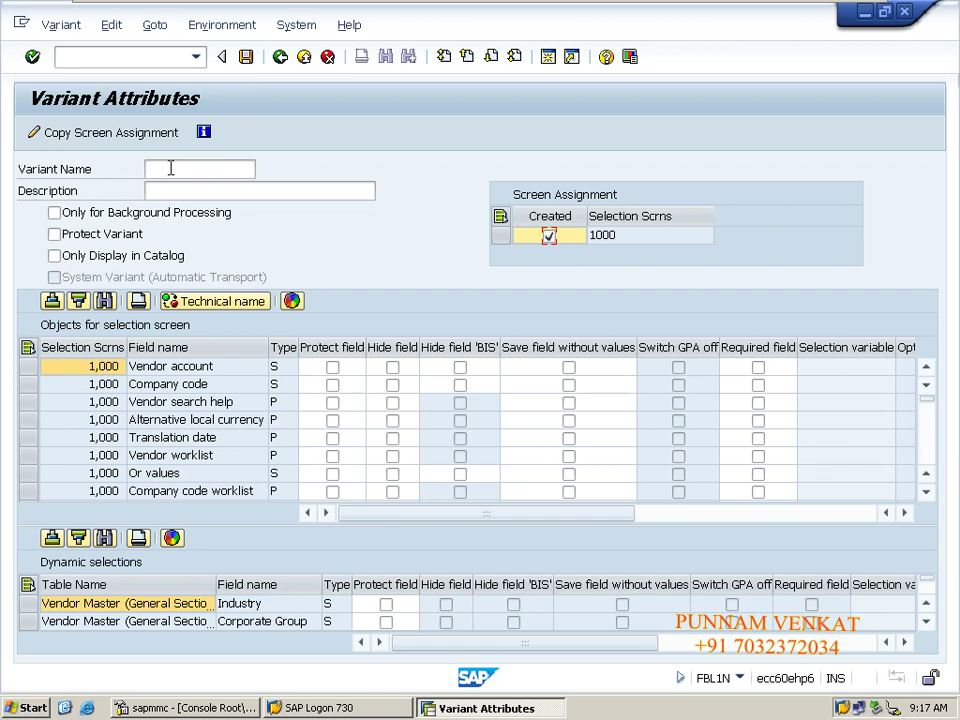
{"action": "left_click", "coordinate": [171, 168]}
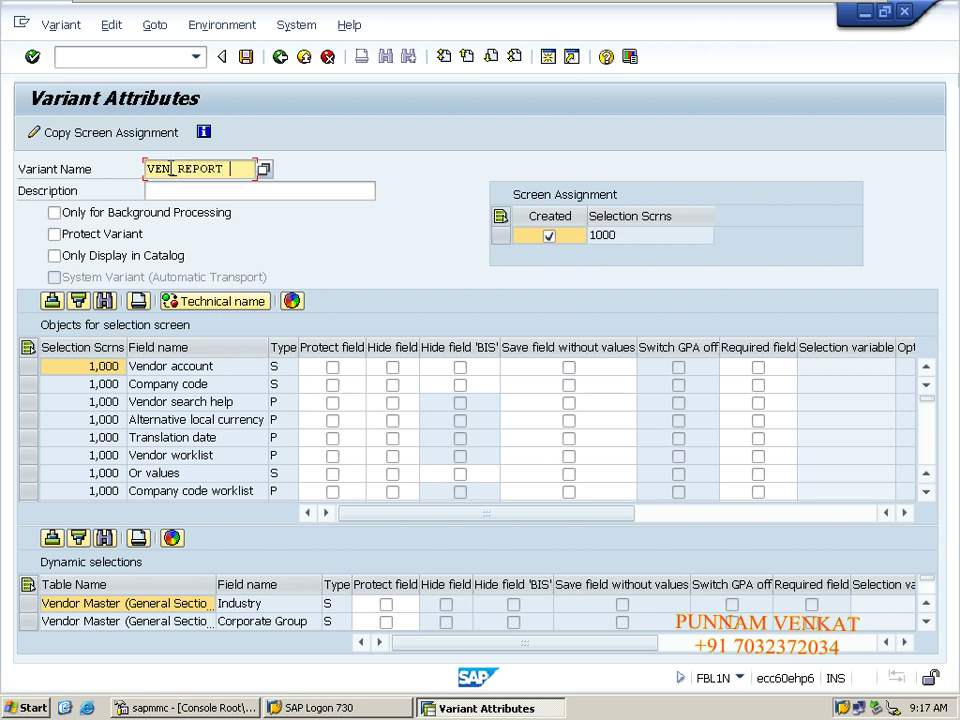
{"action": "left_click", "coordinate": [199, 189]}
{"action": "key", "text": "Return"}
{"action": "left_click", "coordinate": [199, 189]}
{"action": "type", "text": "VEN_REPORT"}
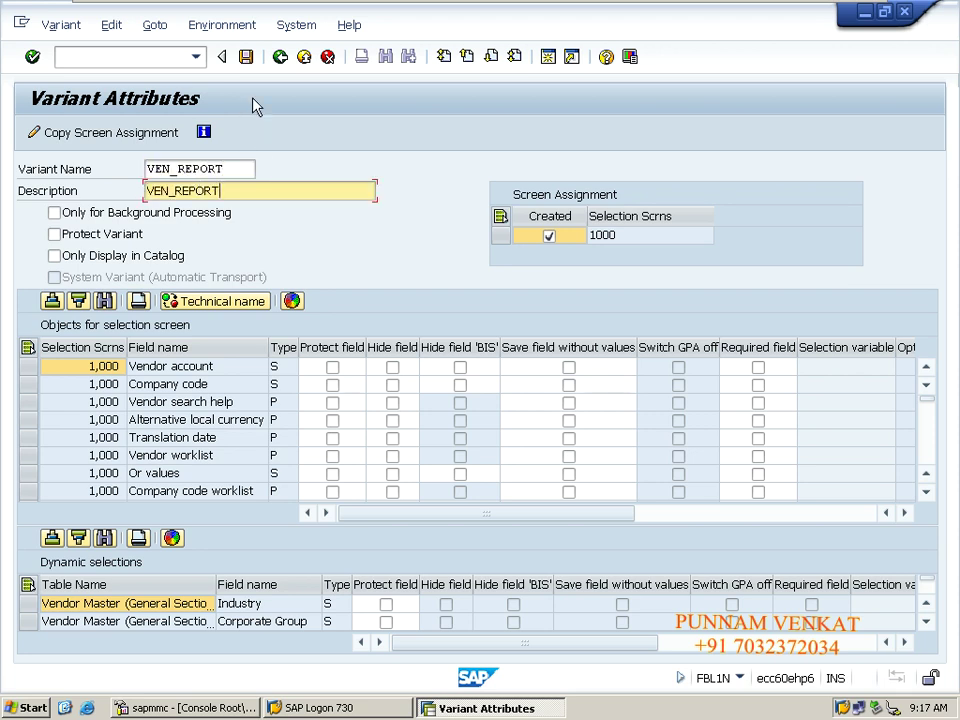
{"action": "left_click", "coordinate": [246, 60]}
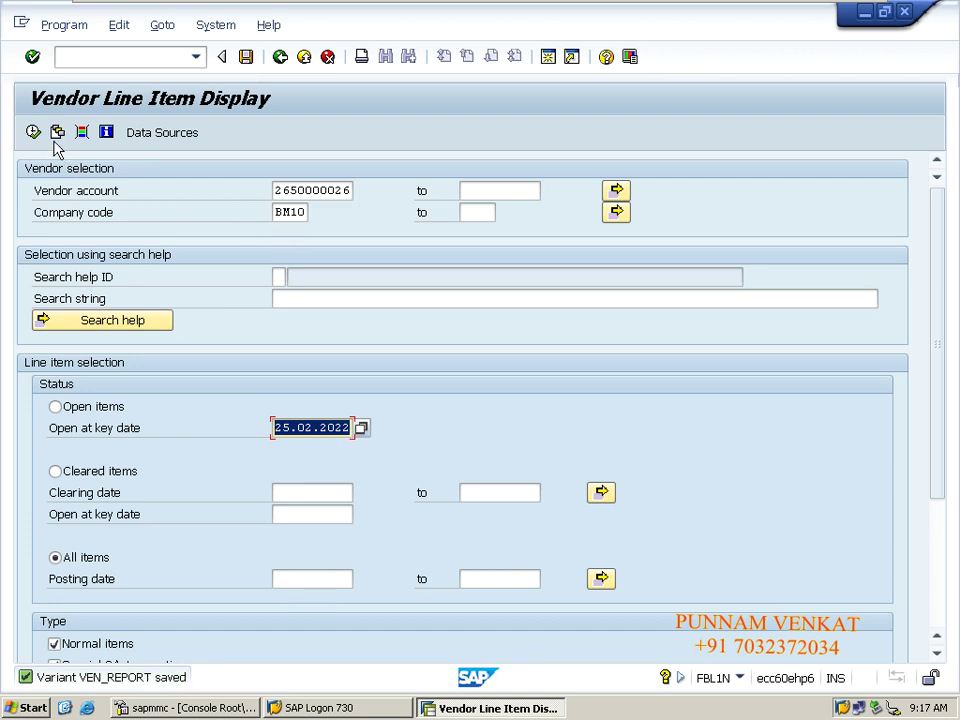
Replace the vendor account entry with a dot.
{"action": "double_click", "coordinate": [277, 190]}
{"action": "type", "text": "2"}
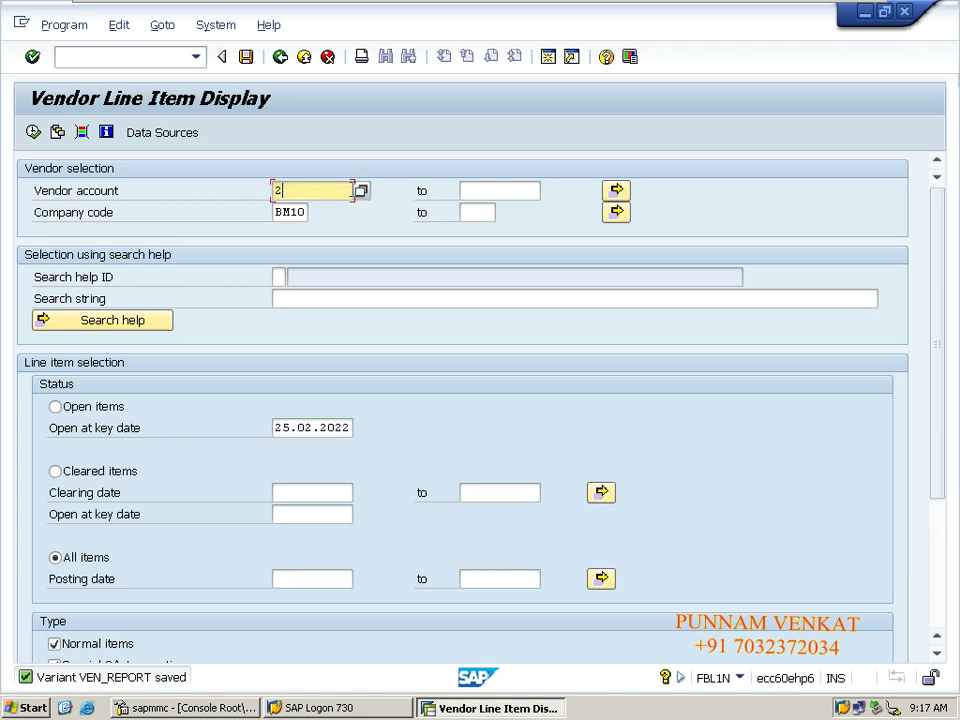
{"action": "key", "text": "BackSpace"}
{"action": "type", "text": "."}
{"action": "left_click", "coordinate": [246, 57]}
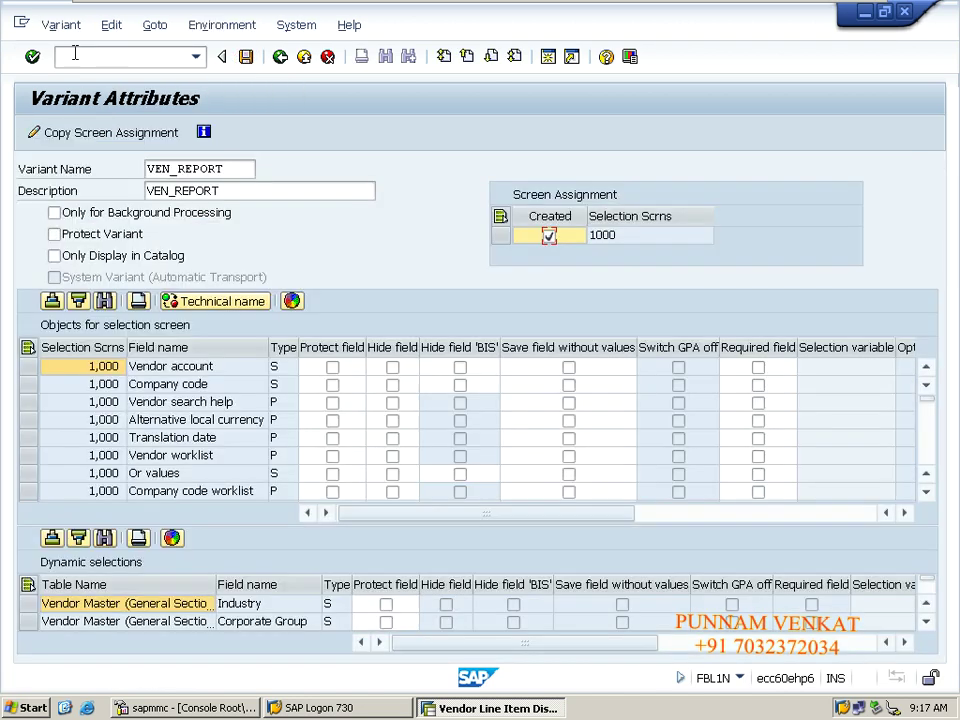
{"action": "left_click", "coordinate": [75, 55]}
{"action": "type", "text": "/N"}
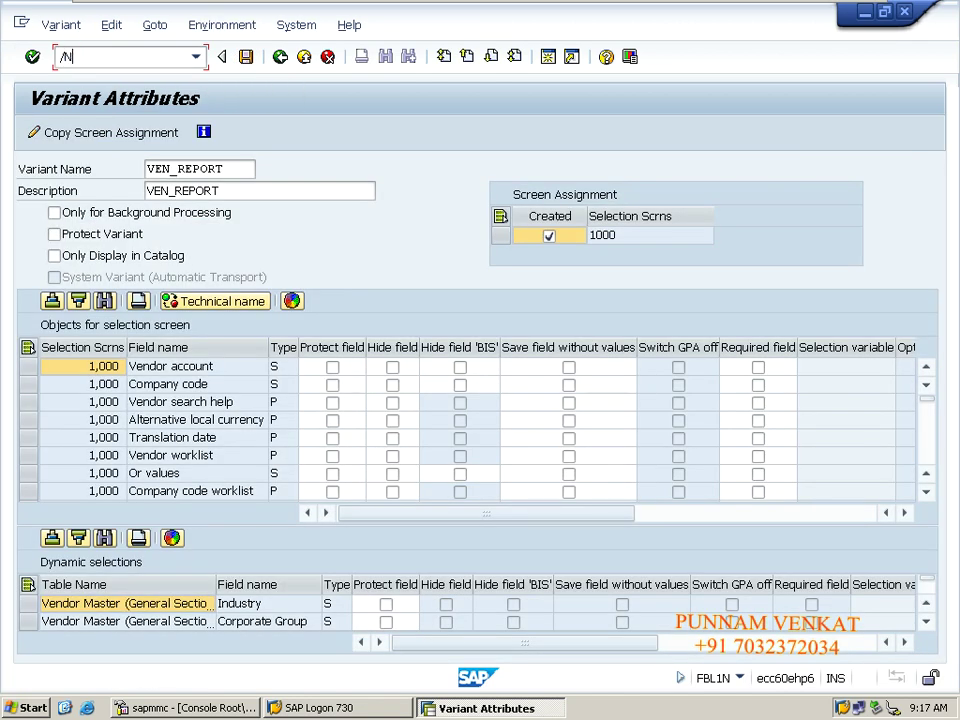
{"action": "key", "text": "Return"}
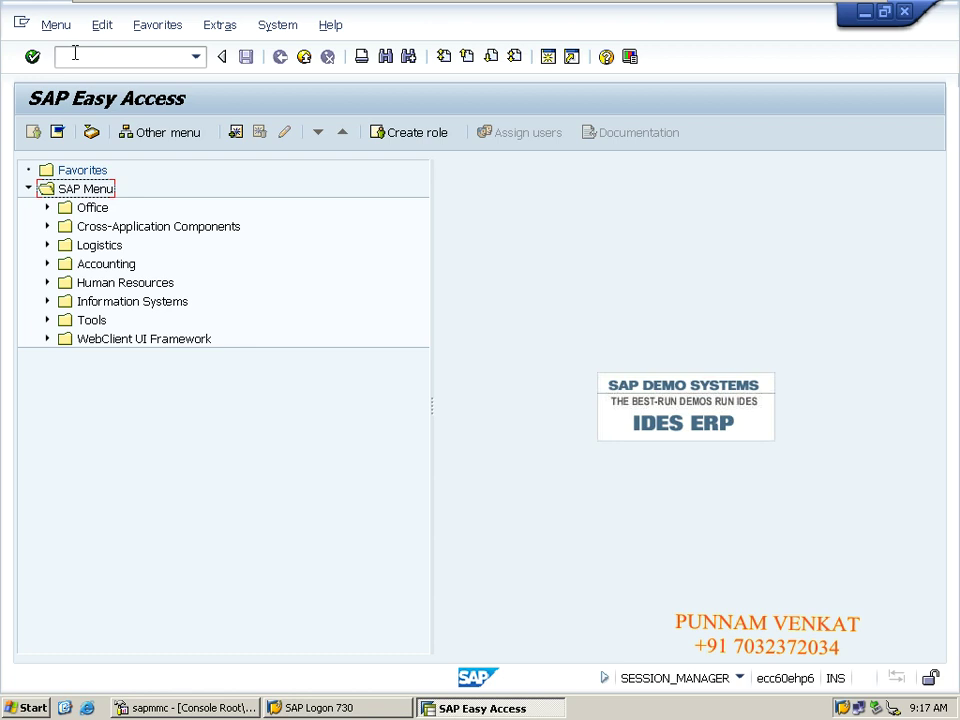
{"action": "left_click", "coordinate": [75, 53]}
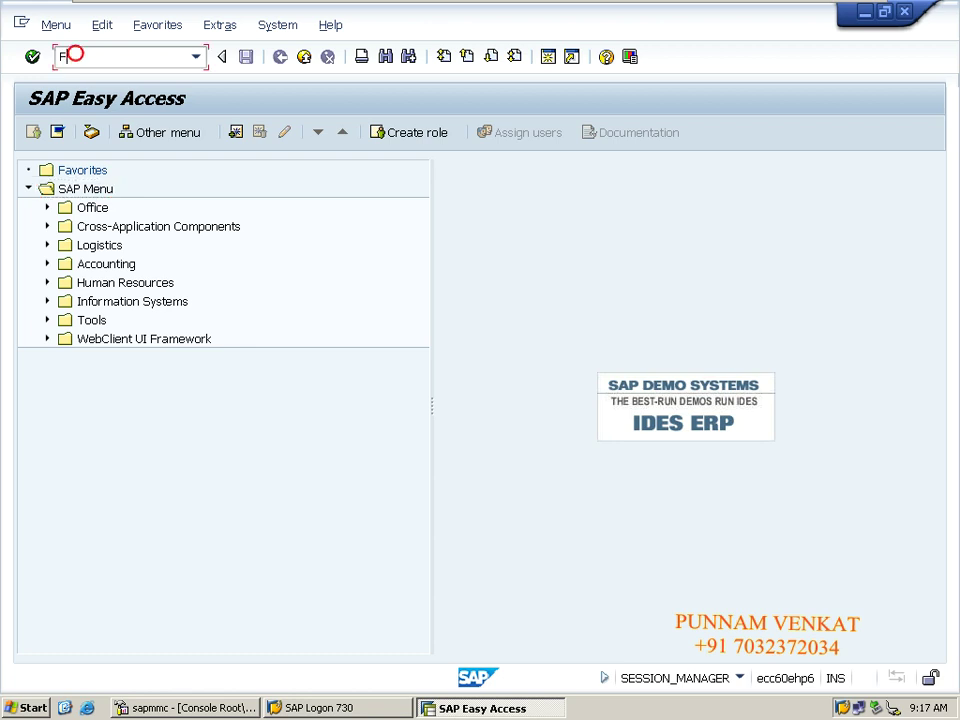
{"action": "type", "text": "FBL1N"}
{"action": "key", "text": "Return"}
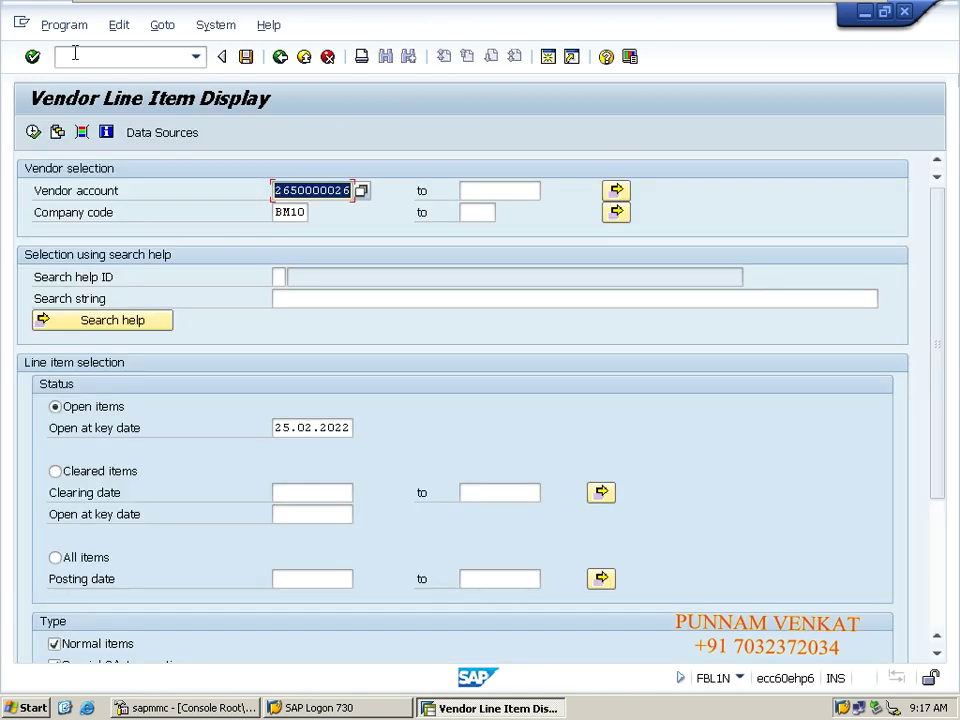
{"action": "key", "text": "Delete"}
{"action": "key", "text": "Tab"}
{"action": "key", "text": "Tab"}
{"action": "key", "text": "Tab"}
{"action": "key", "text": "Tab"}
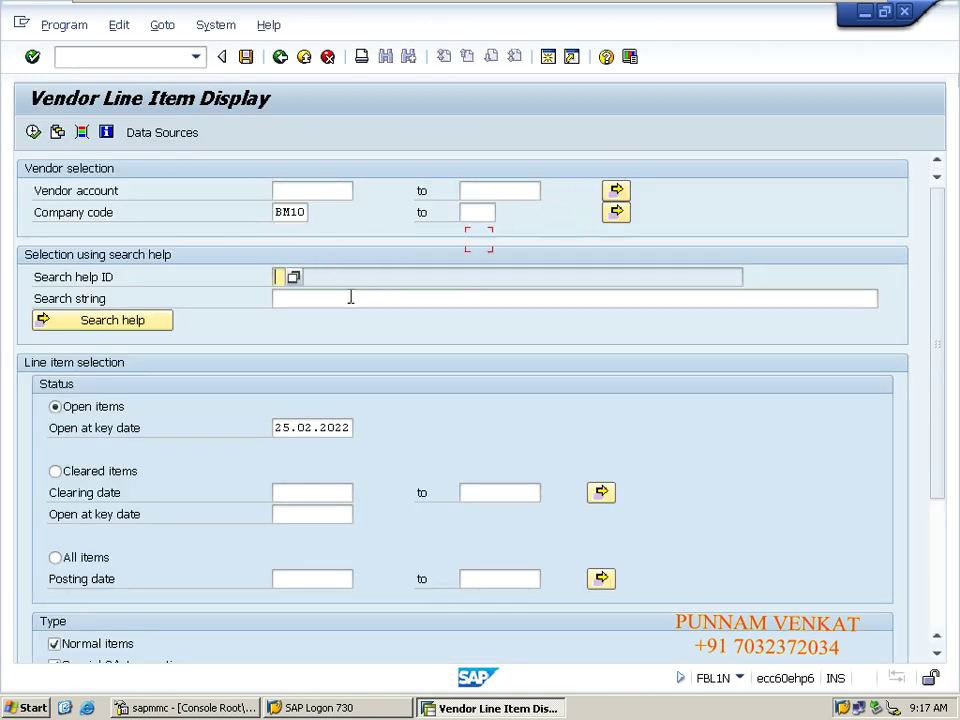
{"action": "key", "text": "Tab"}
{"action": "key", "text": "Tab"}
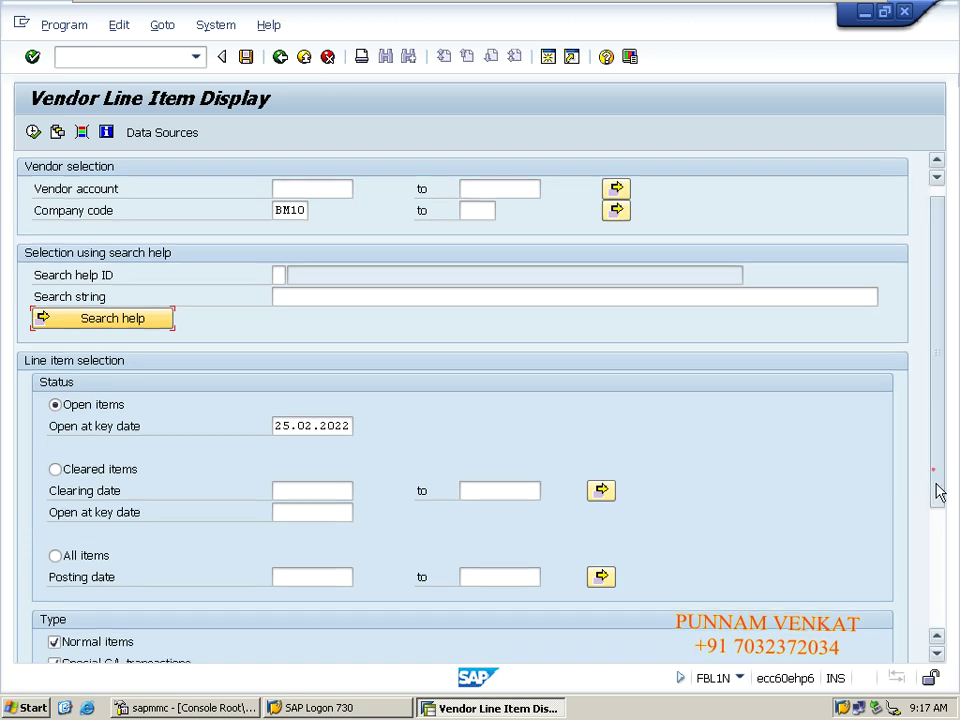
{"action": "scroll", "coordinate": [930, 480], "scroll_direction": "down", "scroll_amount": 3}
{"action": "scroll", "coordinate": [930, 483], "scroll_direction": "up", "scroll_amount": 3}
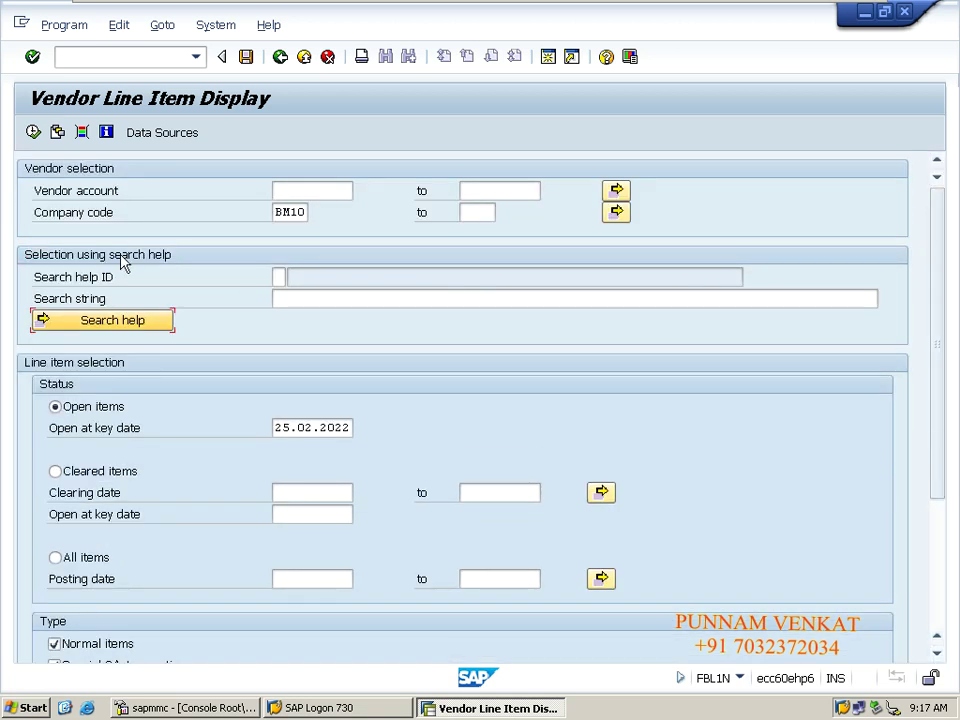
Load variant VEN_REPORT, run the six-item vendor report, and go back to the selection screen.
{"action": "left_click", "coordinate": [57, 133]}
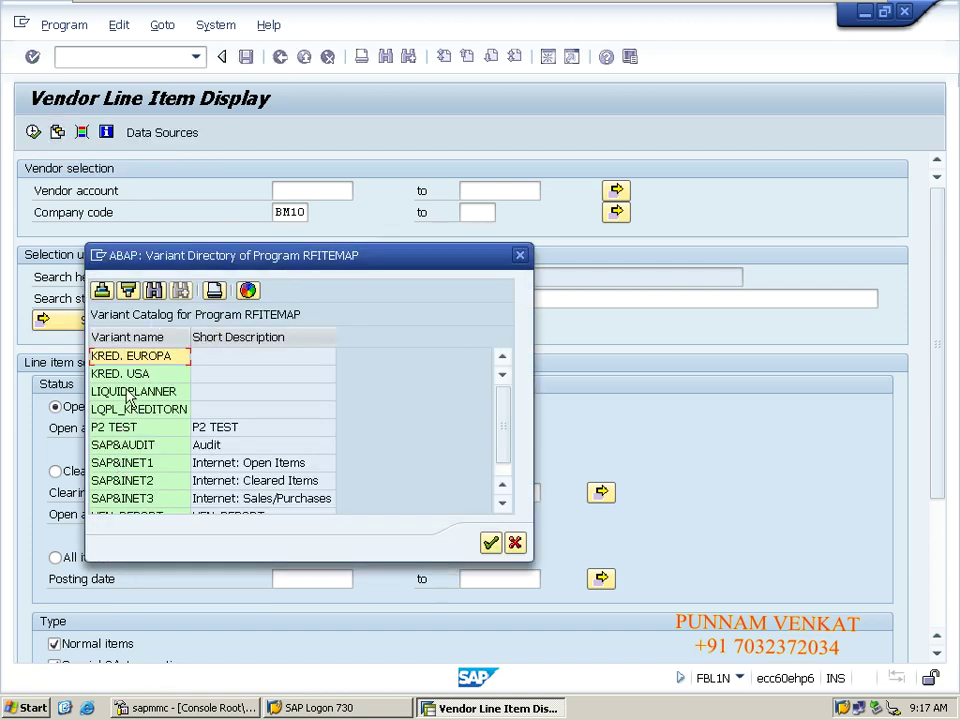
{"action": "left_click", "coordinate": [502, 503]}
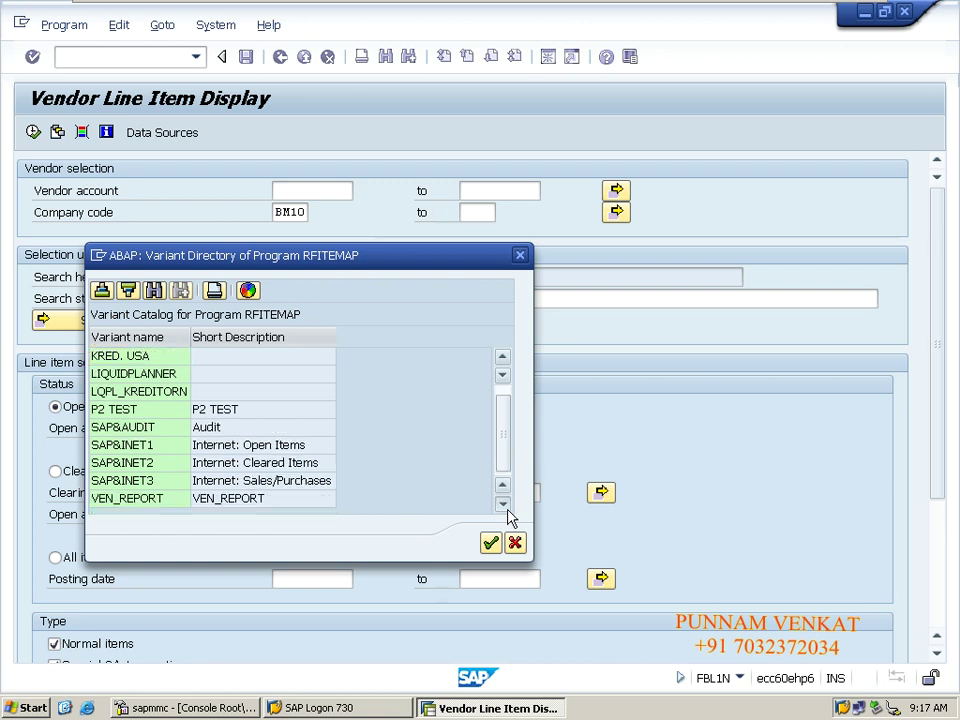
{"action": "left_click", "coordinate": [140, 500]}
{"action": "double_click", "coordinate": [139, 503]}
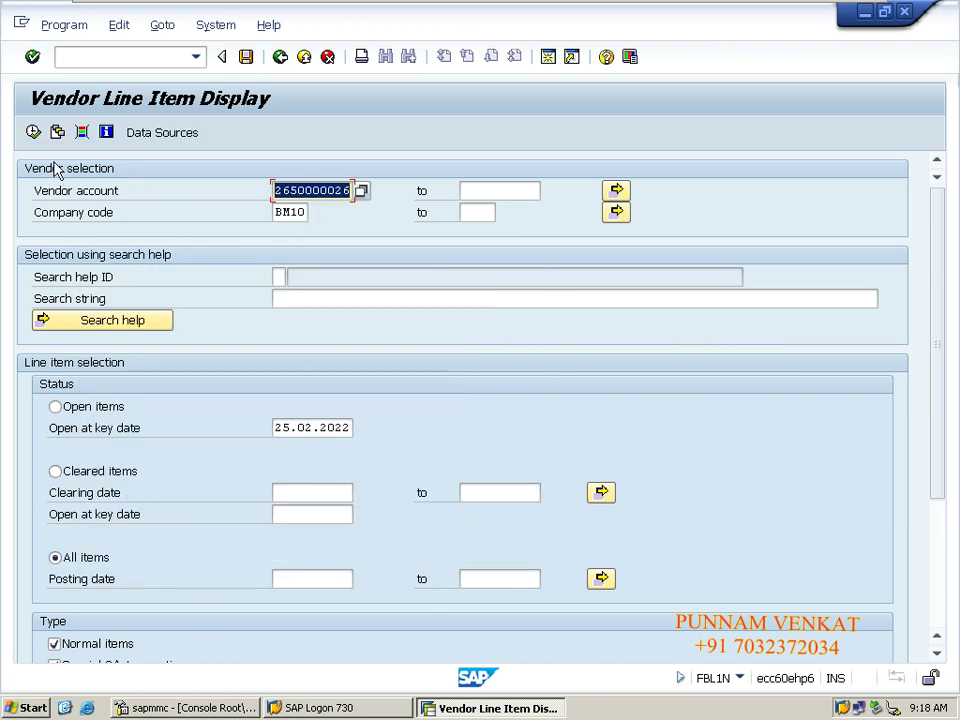
{"action": "left_click", "coordinate": [33, 132]}
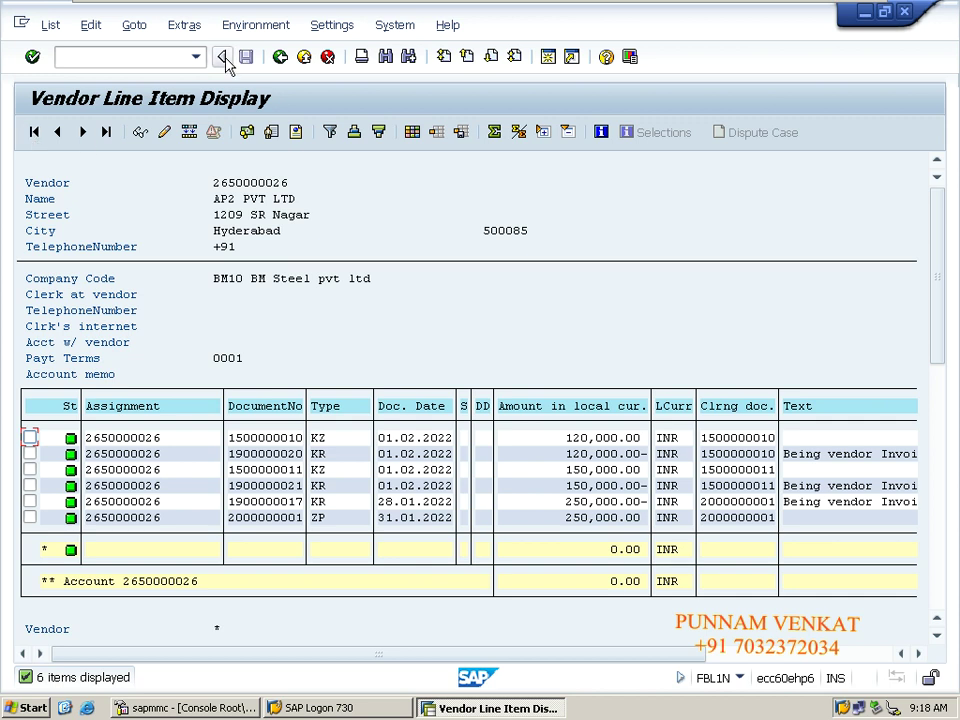
{"action": "left_click", "coordinate": [283, 59]}
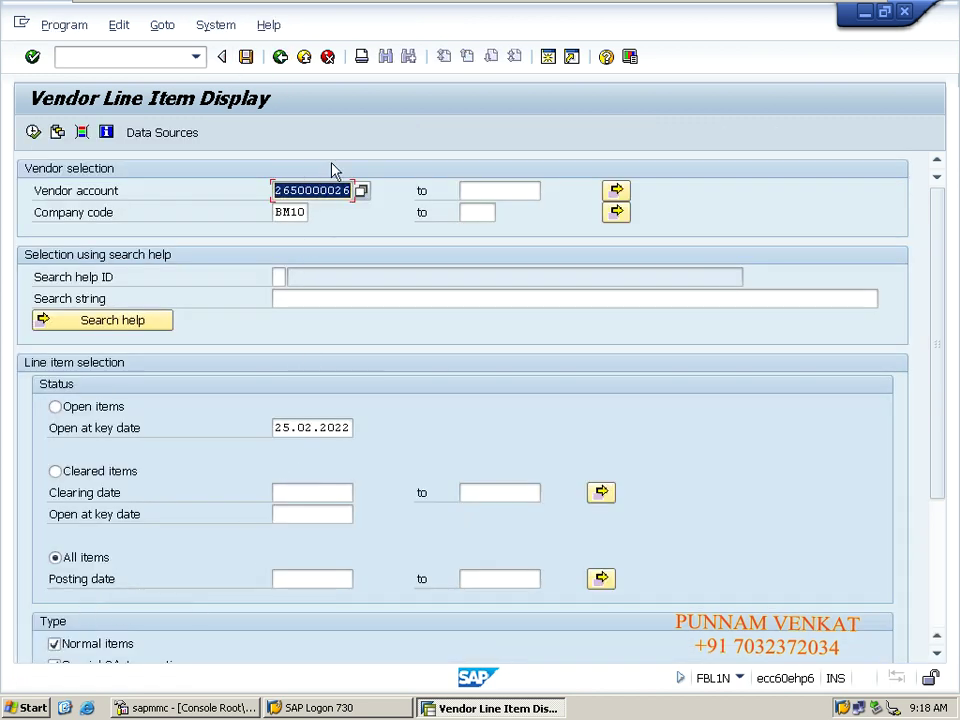
{"action": "left_click", "coordinate": [57, 133]}
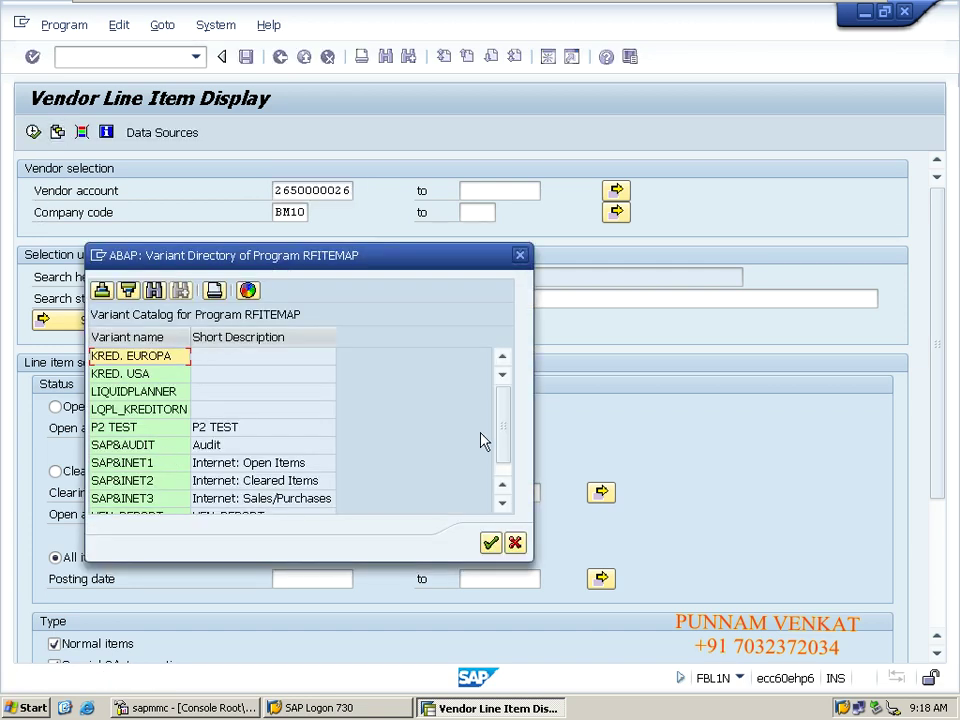
{"action": "left_click_drag", "start_coordinate": [504, 424], "coordinate": [508, 471]}
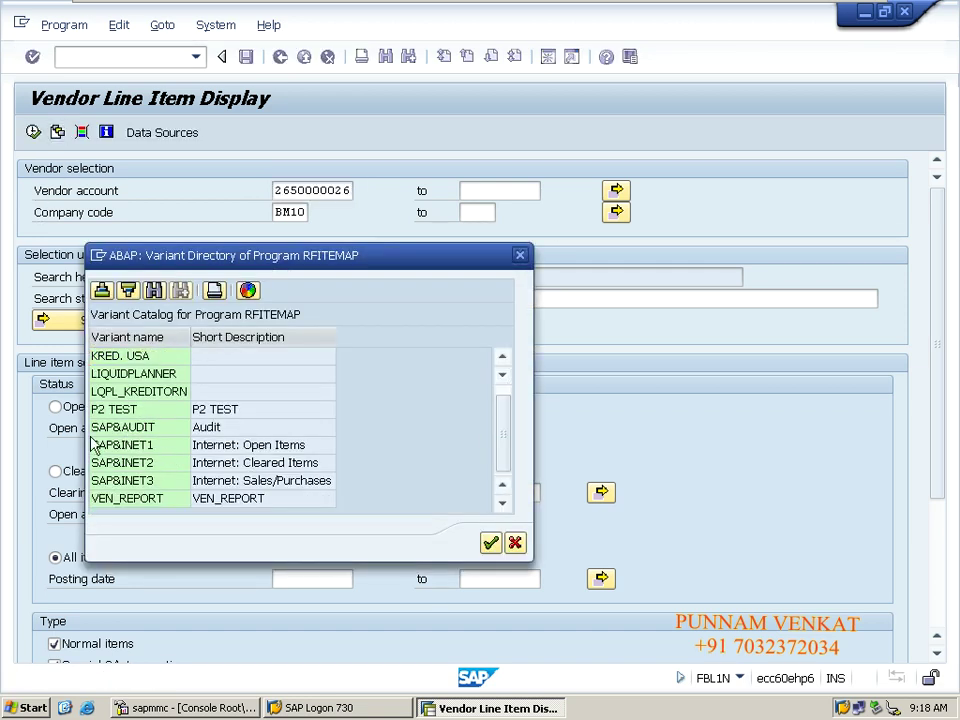
{"action": "double_click", "coordinate": [133, 498]}
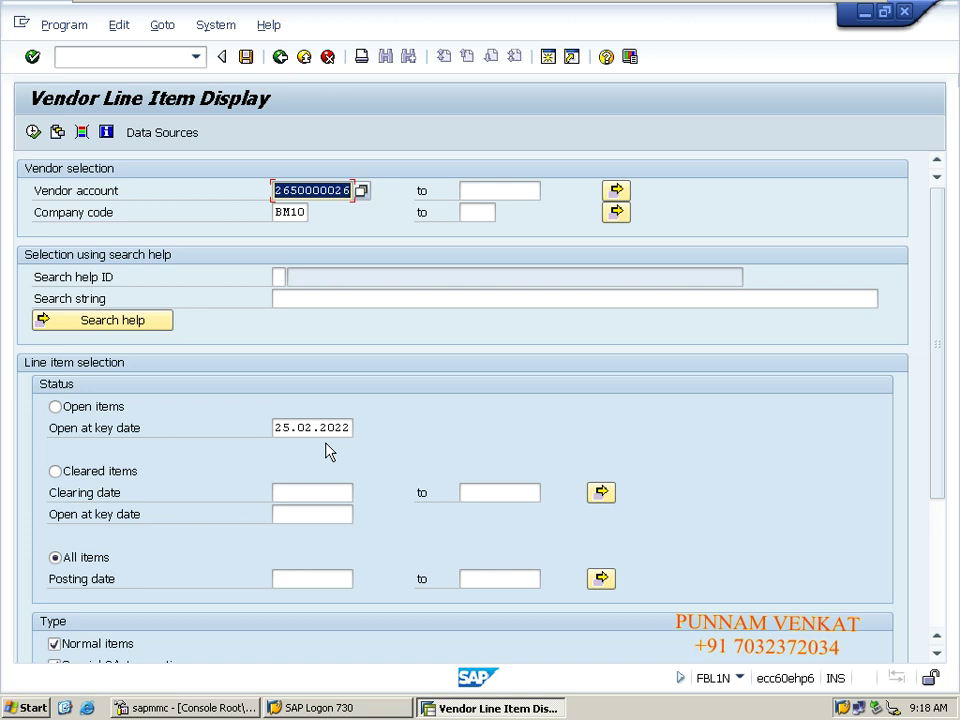
{"action": "left_click", "coordinate": [107, 50]}
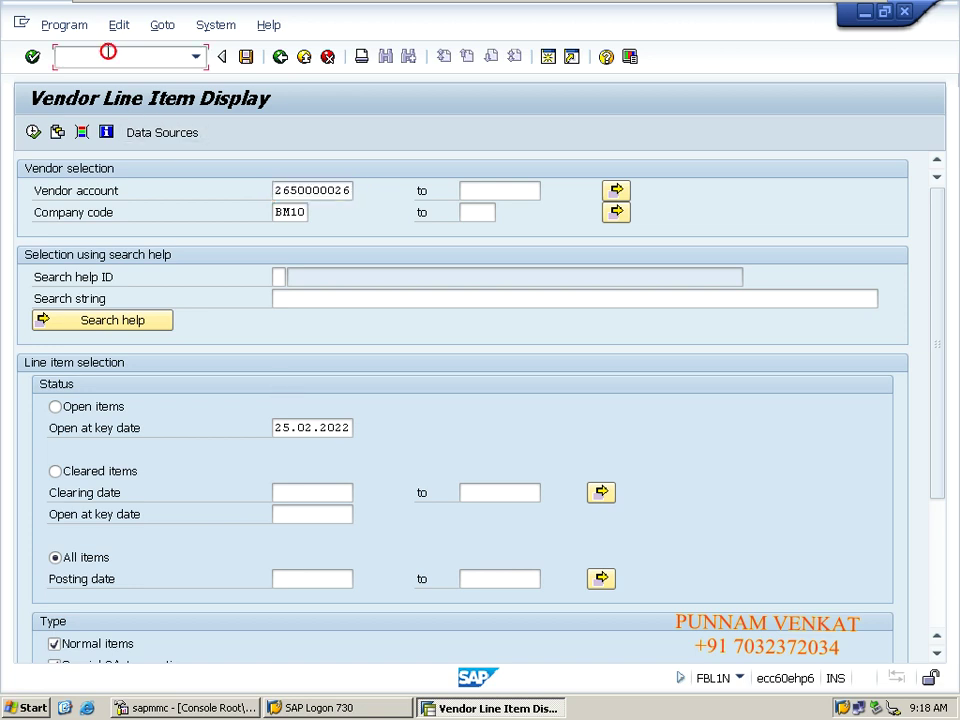
Exit to the main menu with /N and start transaction AR01 Asset Balances.
{"action": "type", "text": "/N"}
{"action": "key", "text": "Return"}
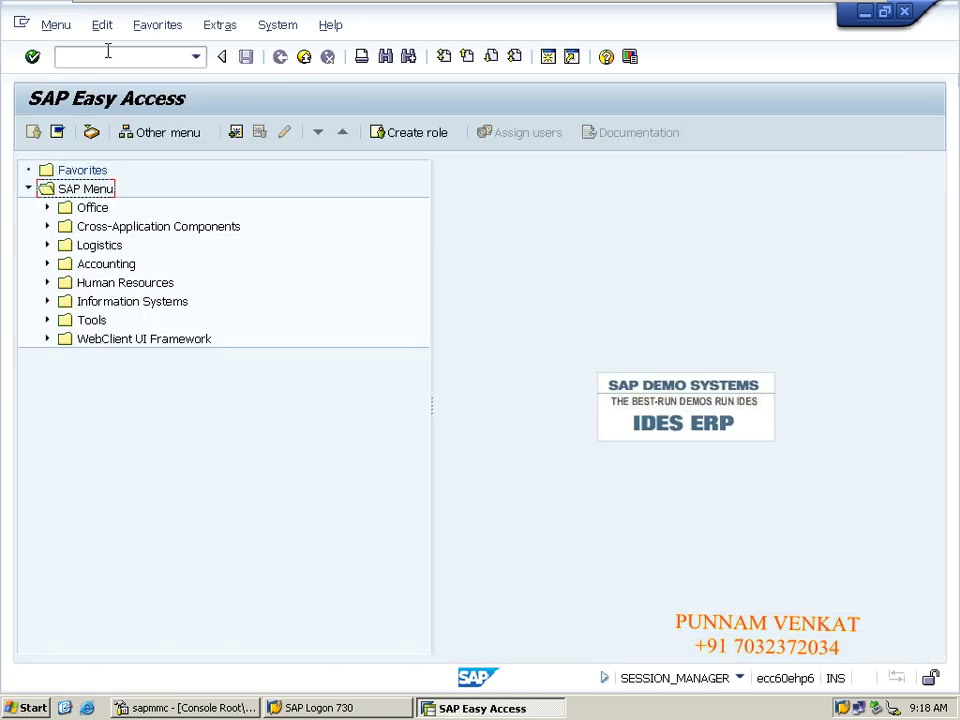
{"action": "left_click", "coordinate": [107, 50]}
{"action": "type", "text": "AR01"}
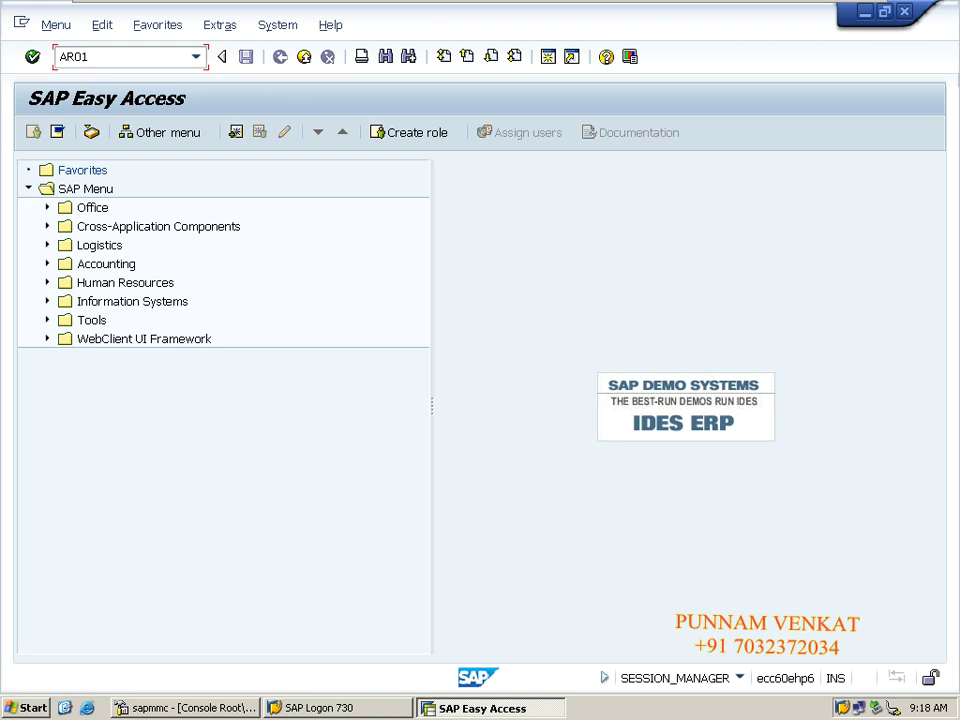
{"action": "key", "text": "Return"}
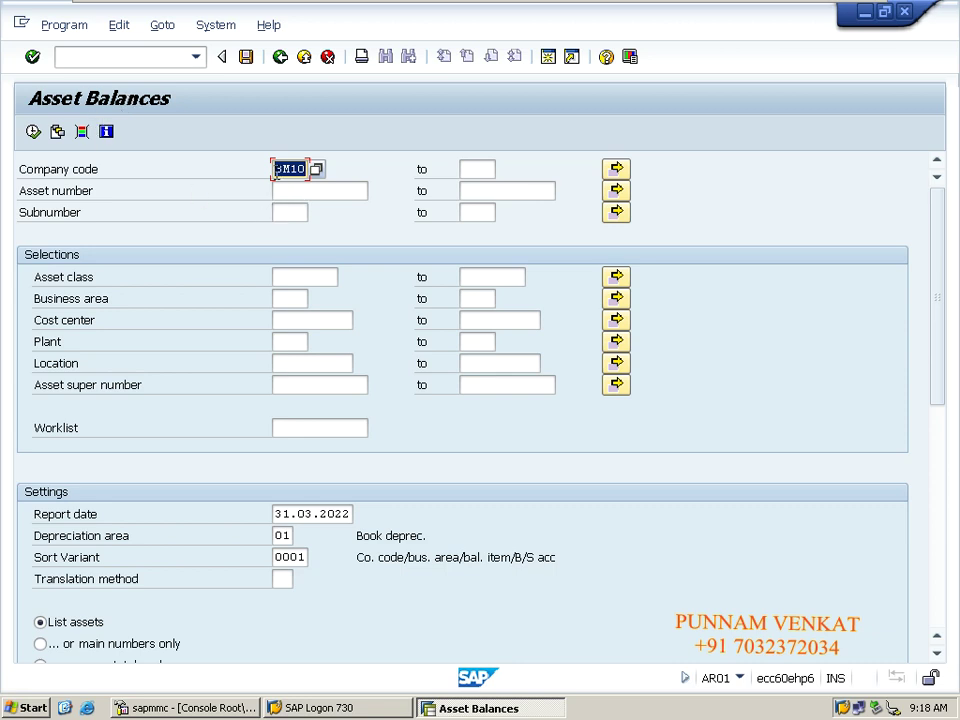
Pick machinery asset 110001 for BM10 and run AR01, dismissing the 'No data was selected' message.
{"action": "left_click", "coordinate": [281, 171]}
{"action": "double_click", "coordinate": [281, 171]}
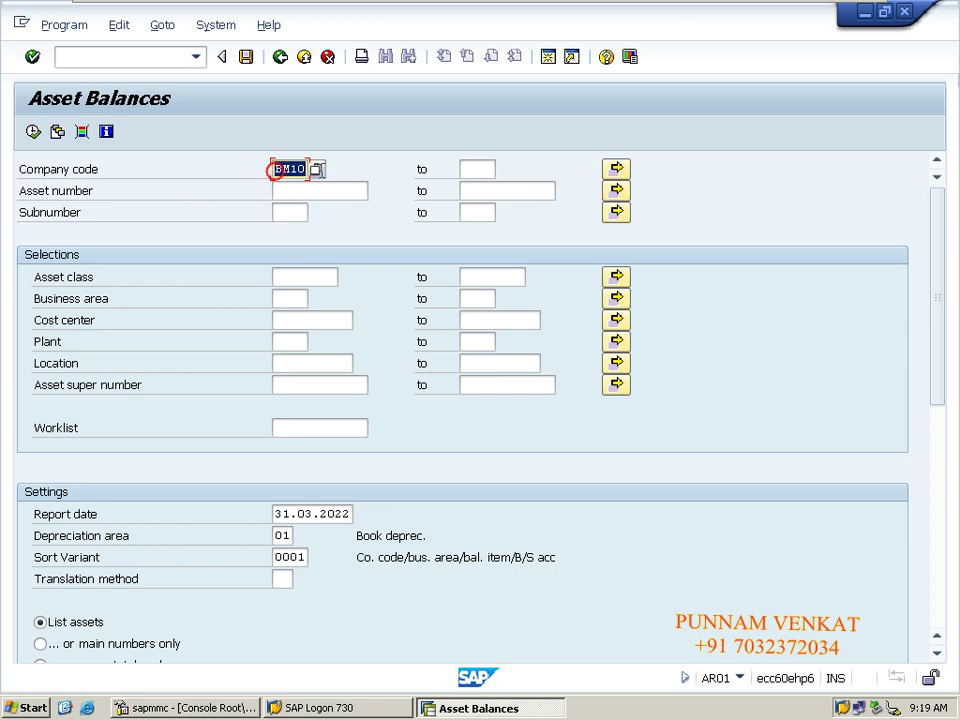
{"action": "left_click", "coordinate": [321, 190]}
{"action": "left_click", "coordinate": [376, 191]}
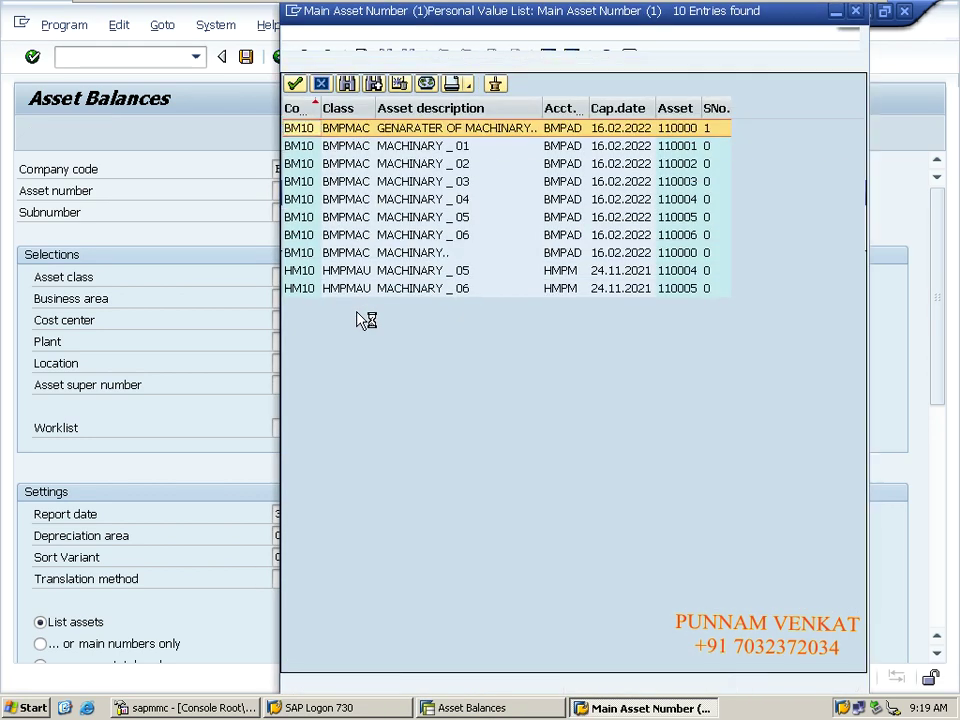
{"action": "double_click", "coordinate": [449, 150]}
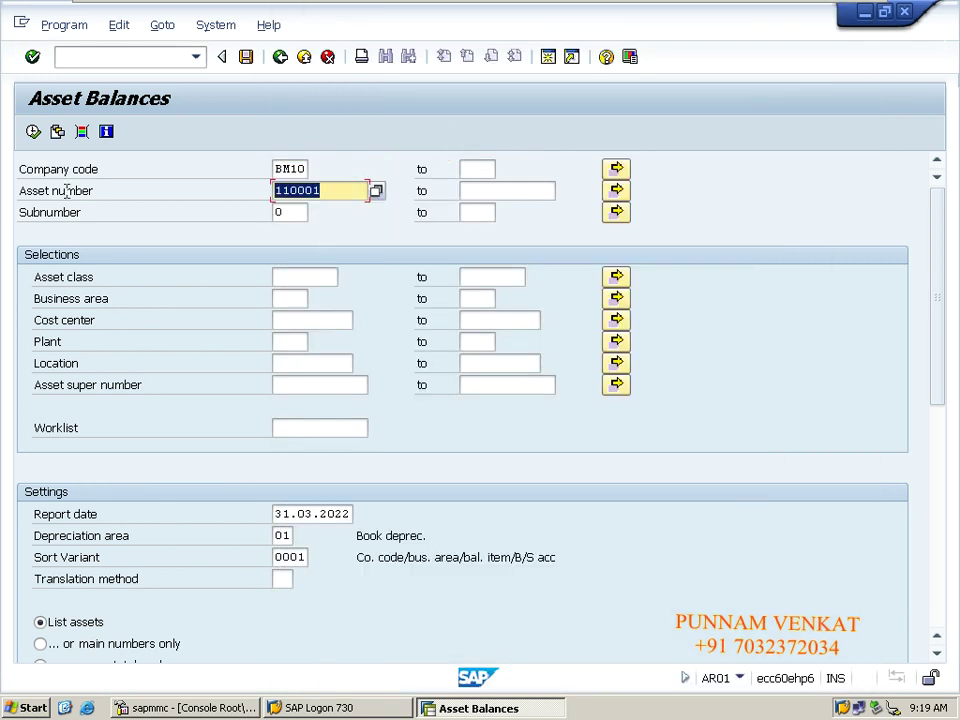
{"action": "left_click", "coordinate": [33, 133]}
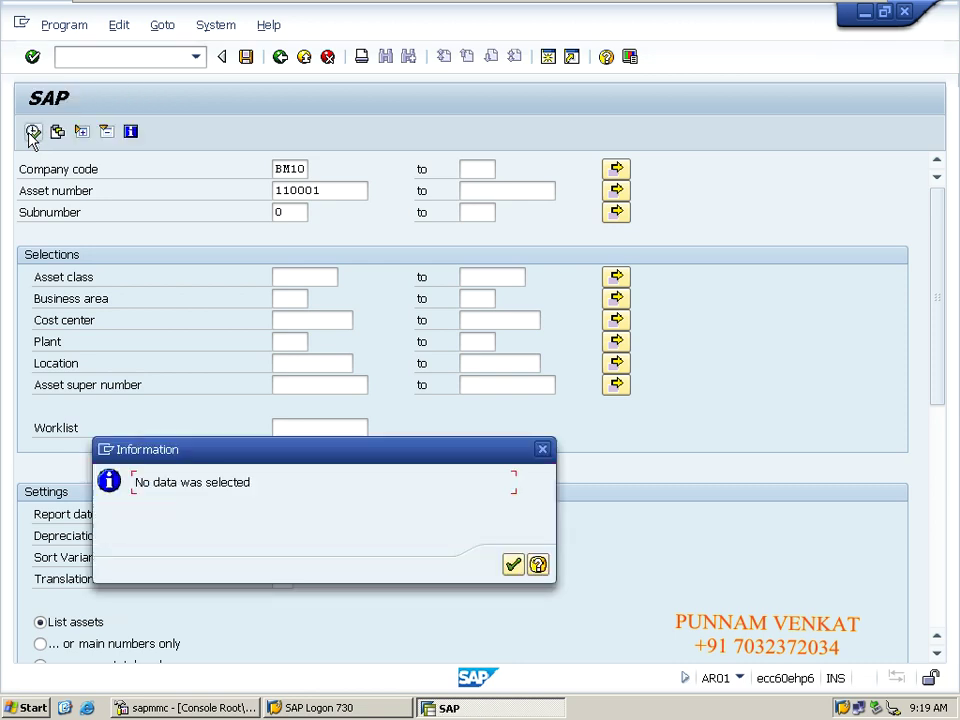
{"action": "key", "text": "Return"}
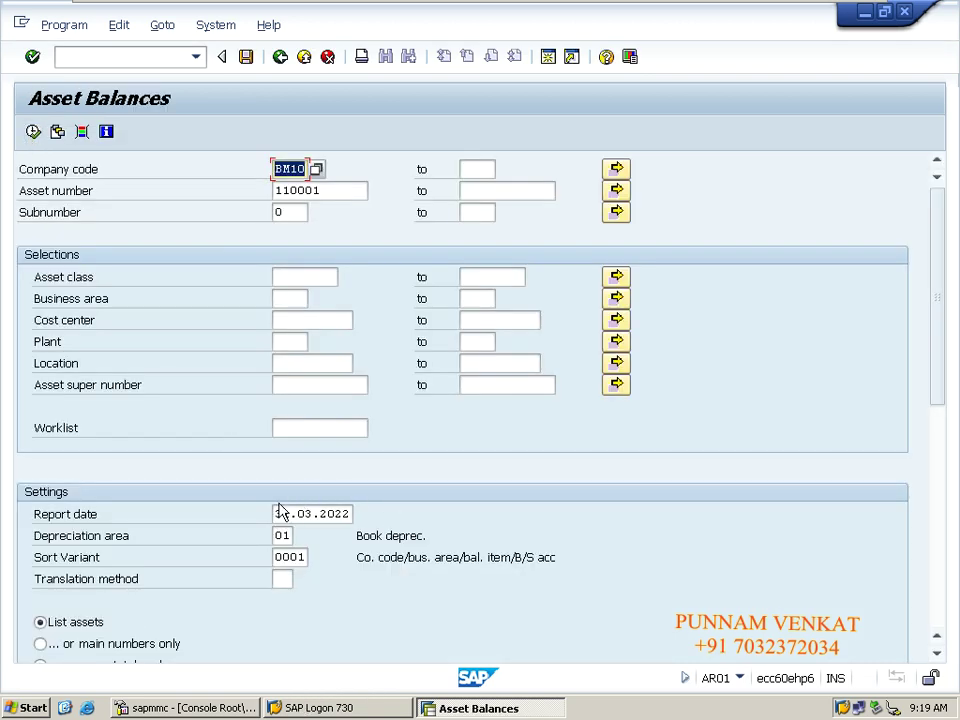
Rerun AR01 with report date 28.02.2022, showing 120,000.00 acquisition value, then return to the selection.
{"action": "left_click", "coordinate": [346, 514]}
{"action": "key", "text": "BackSpace"}
{"action": "key", "text": "BackSpace"}
{"action": "key", "text": "BackSpace"}
{"action": "key", "text": "BackSpace"}
{"action": "key", "text": "BackSpace"}
{"action": "key", "text": "BackSpace"}
{"action": "key", "text": "BackSpace"}
{"action": "key", "text": "BackSpace"}
{"action": "key", "text": "BackSpace"}
{"action": "key", "text": "BackSpace"}
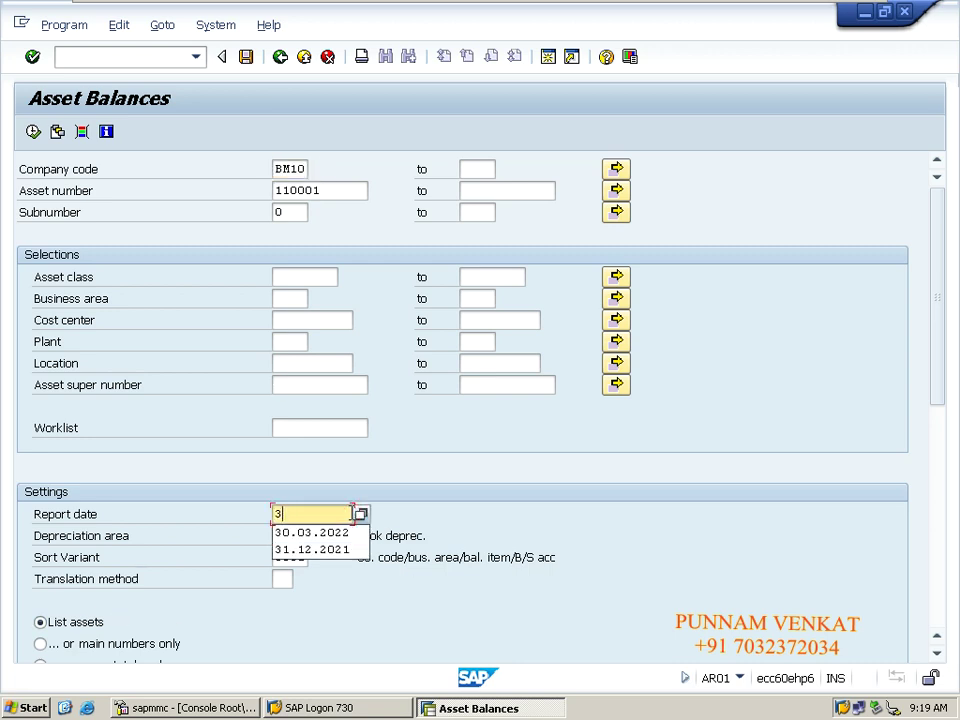
{"action": "left_click", "coordinate": [329, 537]}
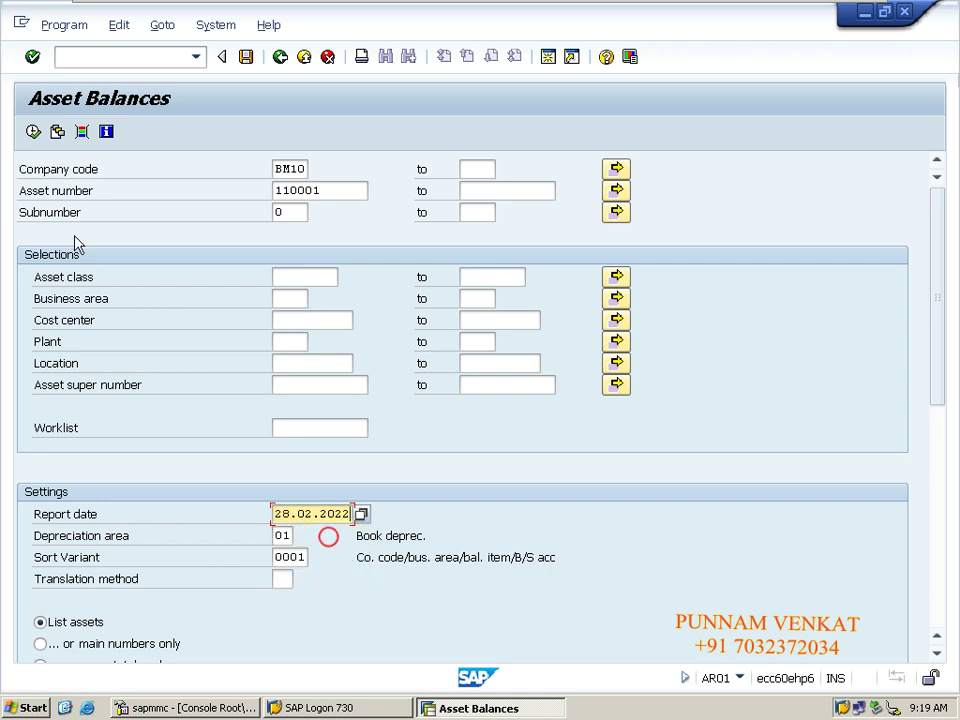
{"action": "left_click", "coordinate": [33, 133]}
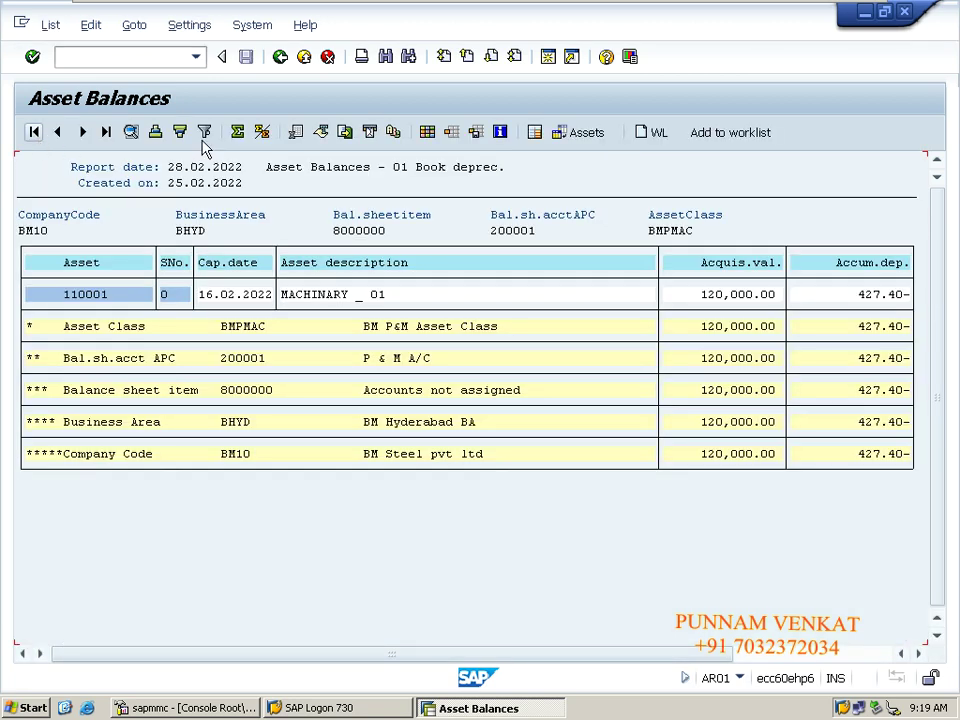
{"action": "left_click", "coordinate": [280, 58]}
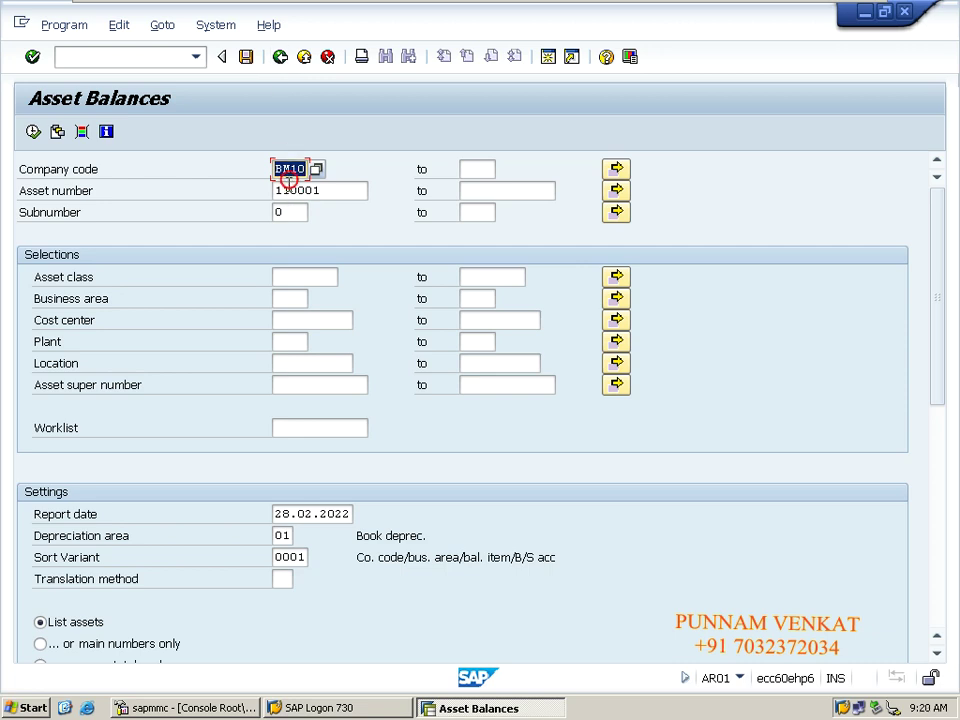
Restore asset number 110001 in the AR01 selection and bring up Save as Variant.
{"action": "left_click", "coordinate": [281, 189]}
{"action": "left_click", "coordinate": [291, 210]}
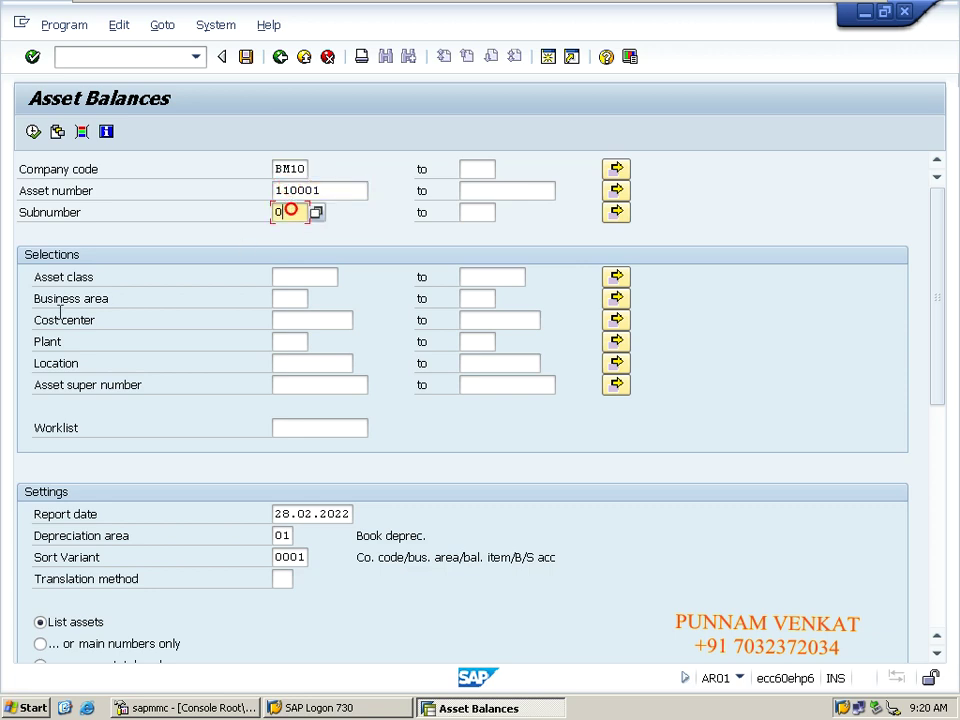
{"action": "left_click", "coordinate": [288, 302]}
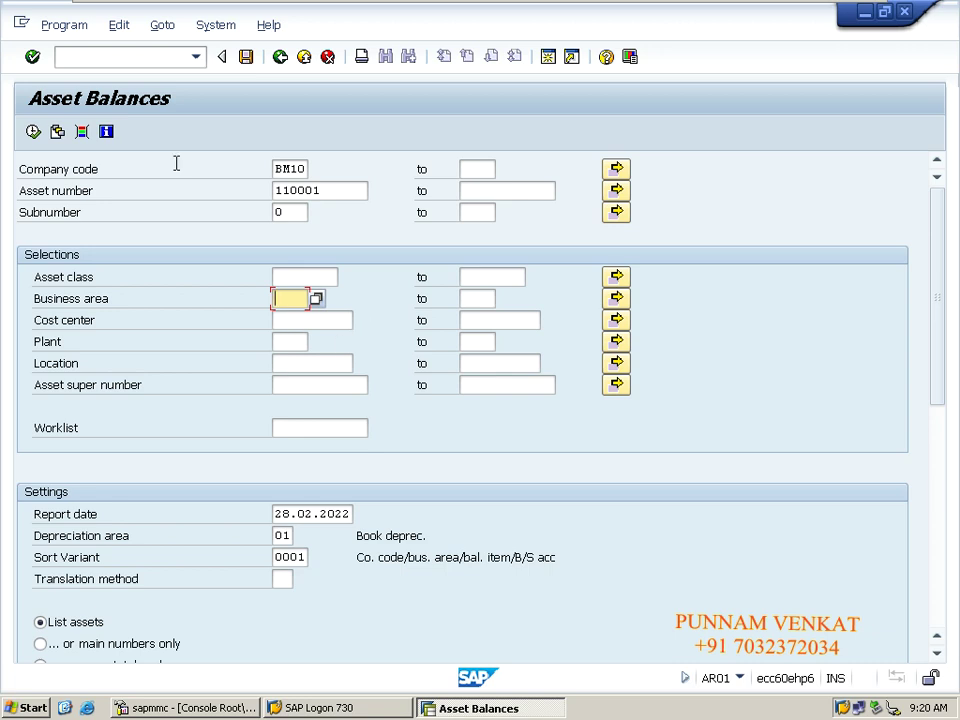
{"action": "double_click", "coordinate": [285, 169]}
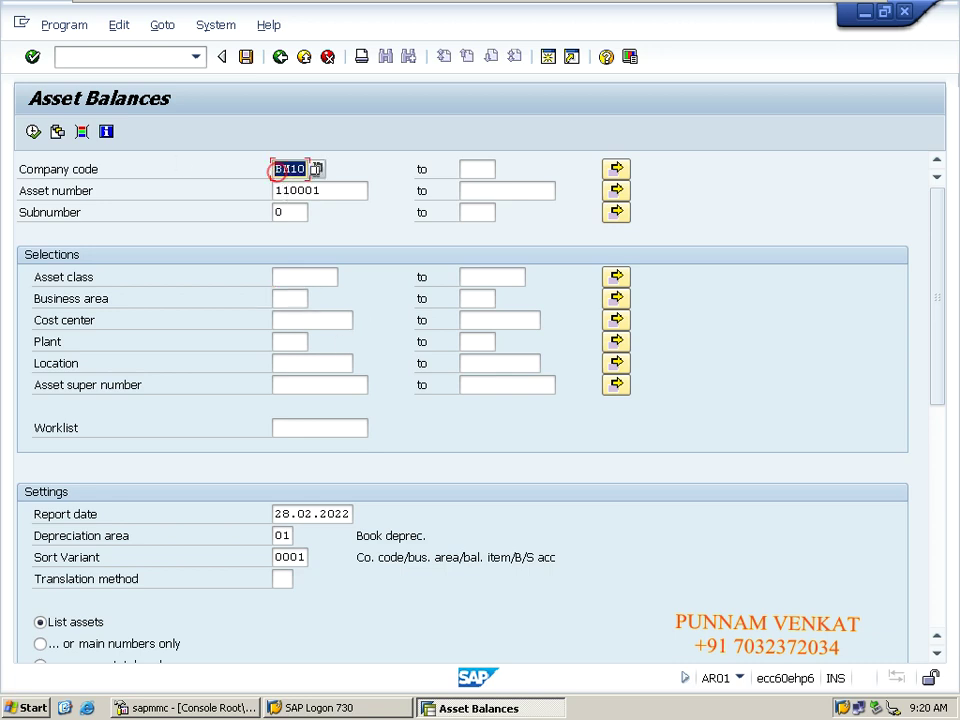
{"action": "left_click", "coordinate": [338, 190]}
{"action": "key", "text": "BackSpace"}
{"action": "key", "text": "BackSpace"}
{"action": "key", "text": "BackSpace"}
{"action": "key", "text": "BackSpace"}
{"action": "key", "text": "BackSpace"}
{"action": "key", "text": "BackSpace"}
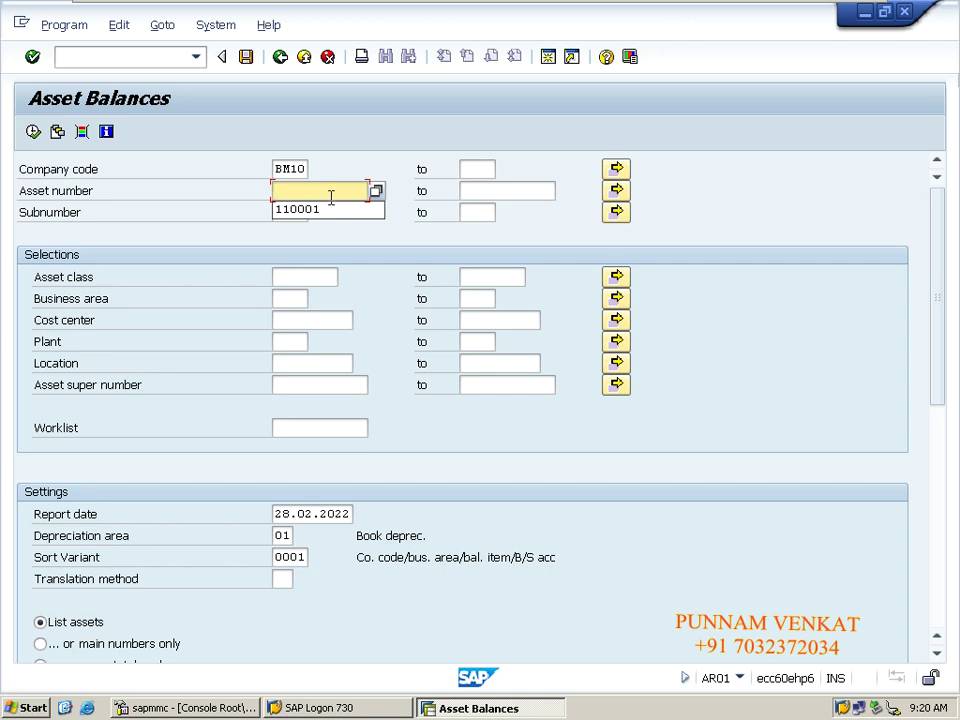
{"action": "left_click", "coordinate": [318, 210]}
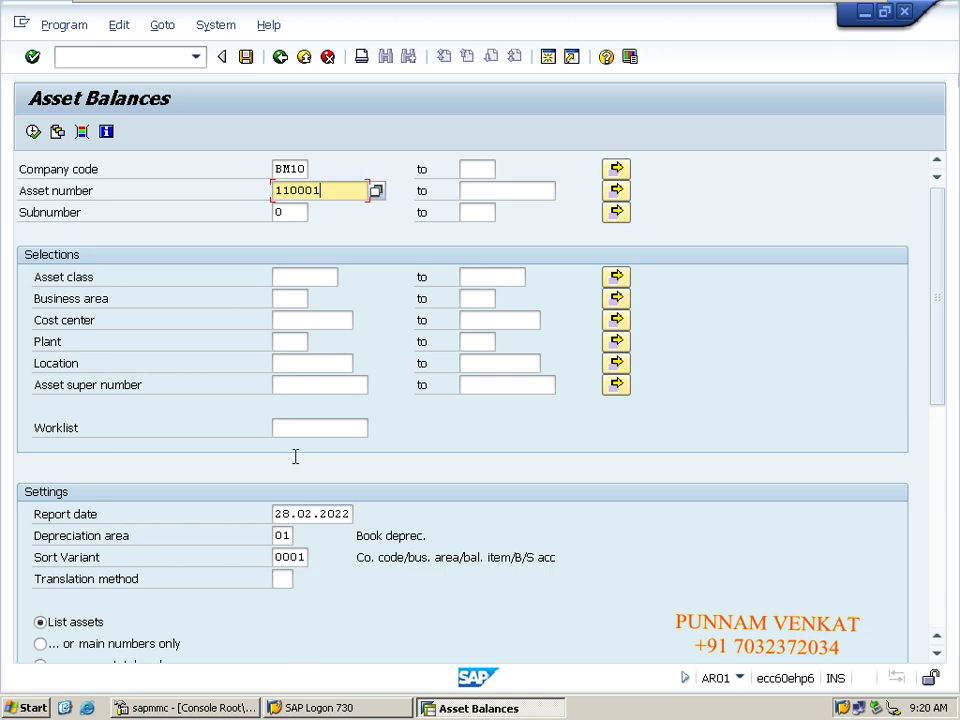
{"action": "left_click", "coordinate": [246, 58]}
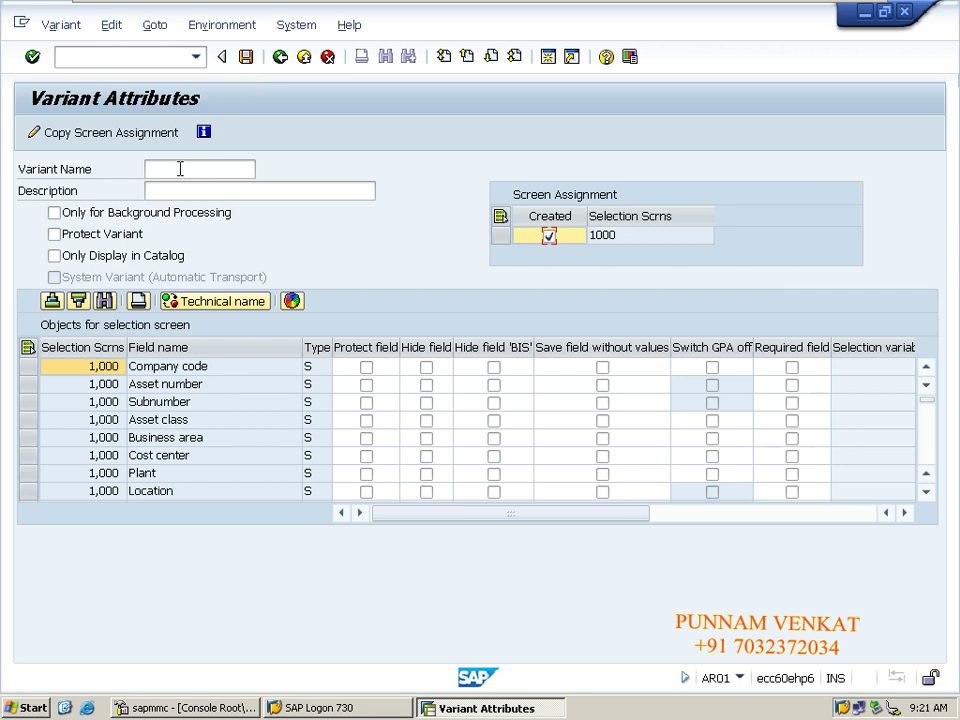
Name the variant Asset_values, copy Asset_values into its description, and save it.
{"action": "left_click", "coordinate": [180, 169]}
{"action": "type", "text": "A"}
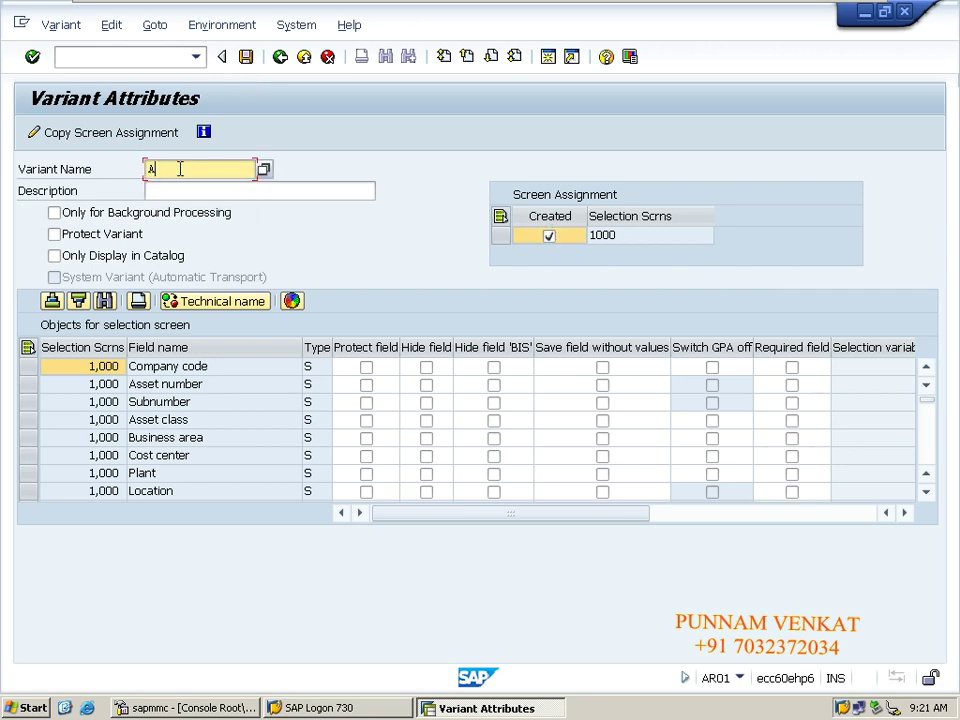
{"action": "type", "text": "sse"}
{"action": "left_click_drag", "start_coordinate": [191, 171], "coordinate": [141, 169]}
{"action": "key", "text": "BackSpace"}
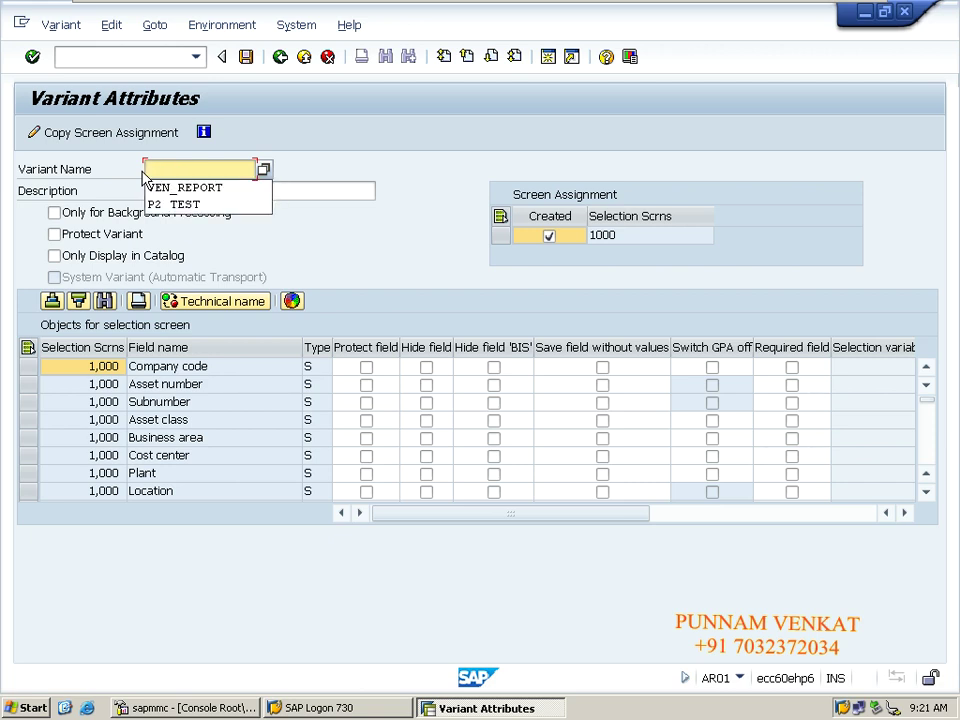
{"action": "type", "text": "Asset_"}
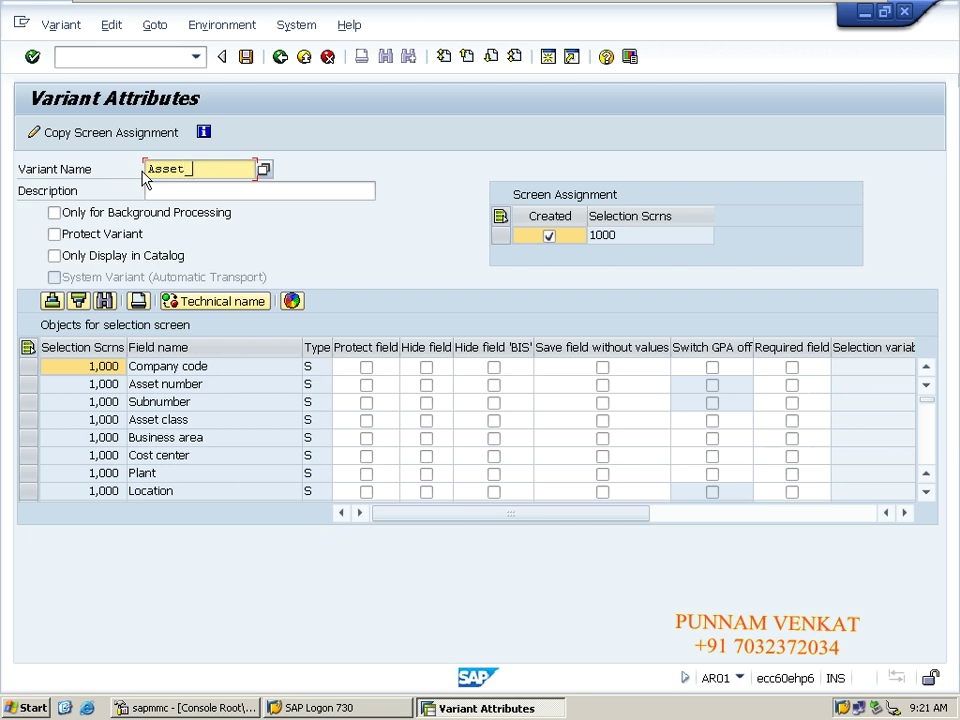
{"action": "type", "text": "values"}
{"action": "key", "text": "Tab"}
{"action": "key", "text": "shift+Tab"}
{"action": "key", "text": "ctrl+c"}
{"action": "key", "text": "Tab"}
{"action": "key", "text": "ctrl+v"}
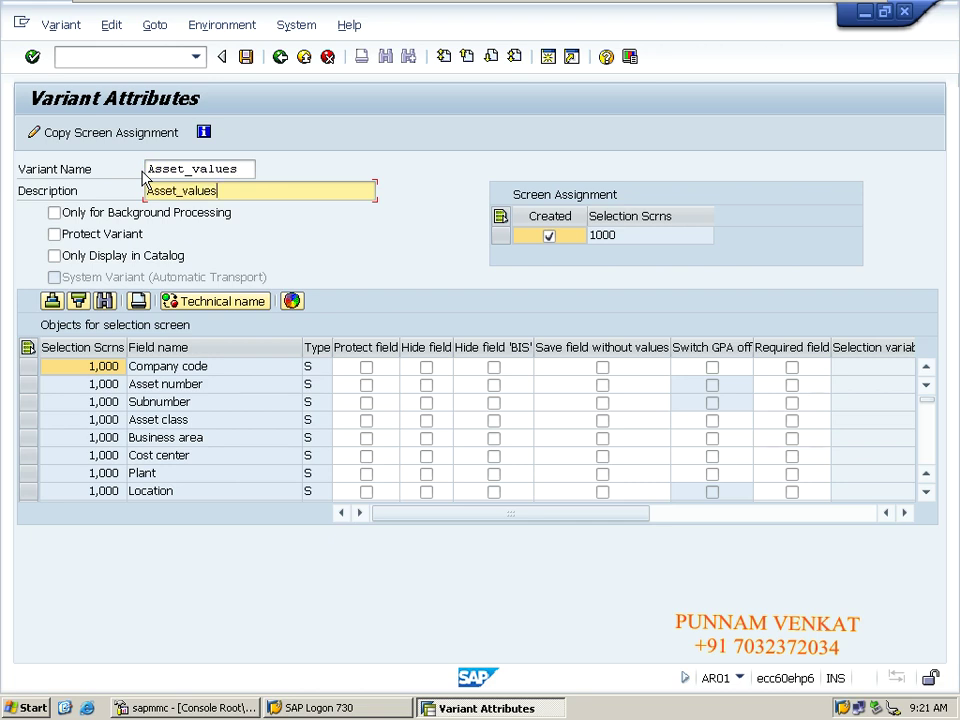
{"action": "left_click", "coordinate": [247, 58]}
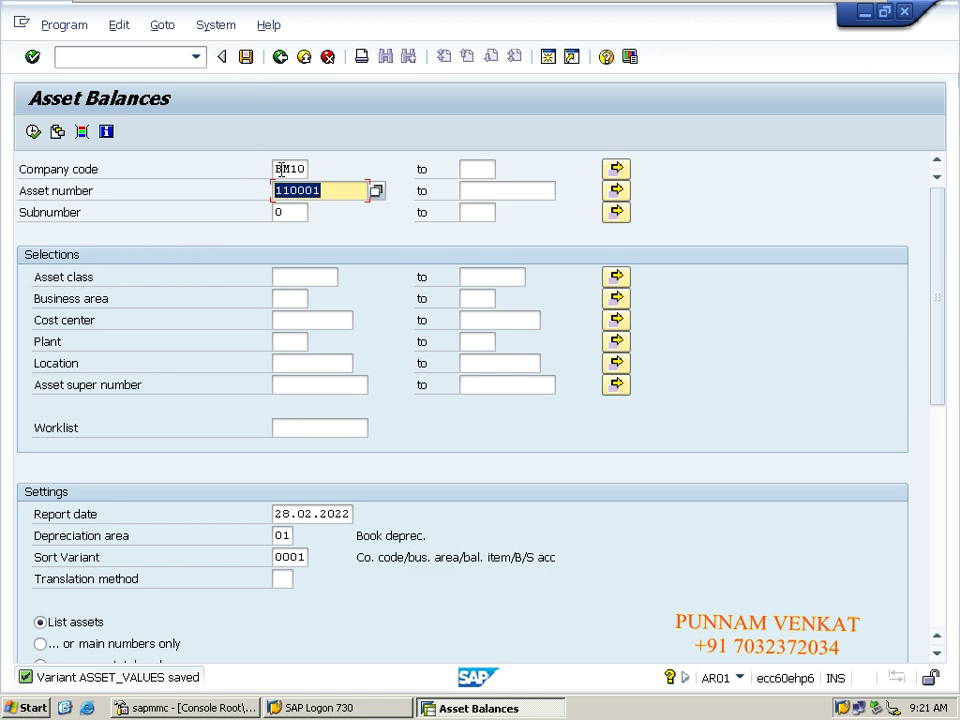
Enter company code CM10 in the AR01 selection and submit it.
{"action": "left_click", "coordinate": [282, 169]}
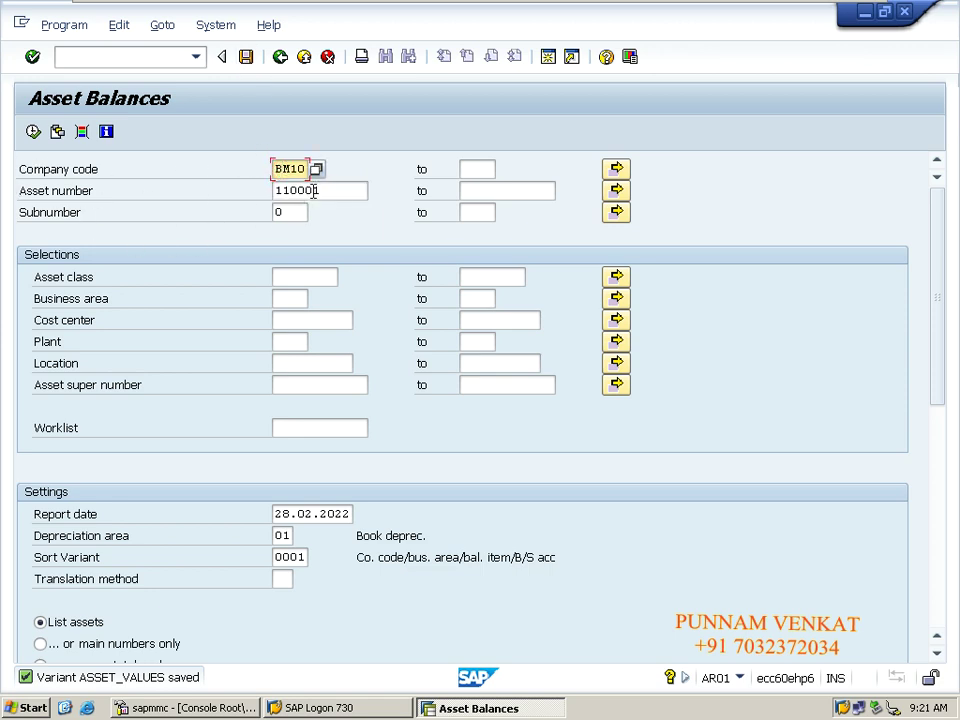
{"action": "left_click", "coordinate": [313, 191]}
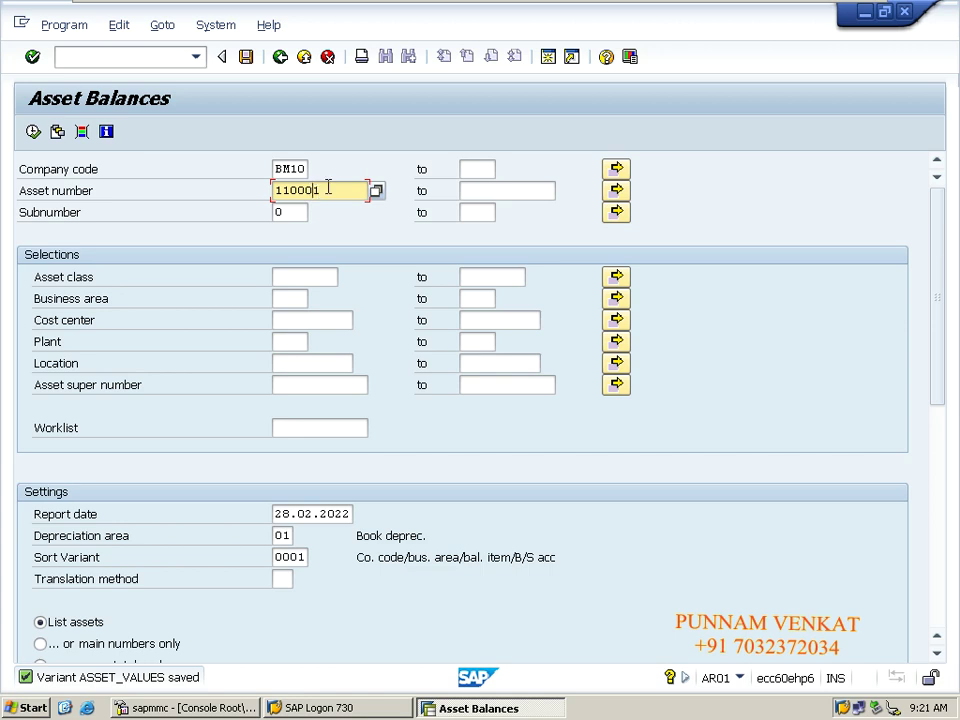
{"action": "key", "text": "shift+Tab"}
{"action": "key", "text": "shift+Tab"}
{"action": "type", "text": "cm"}
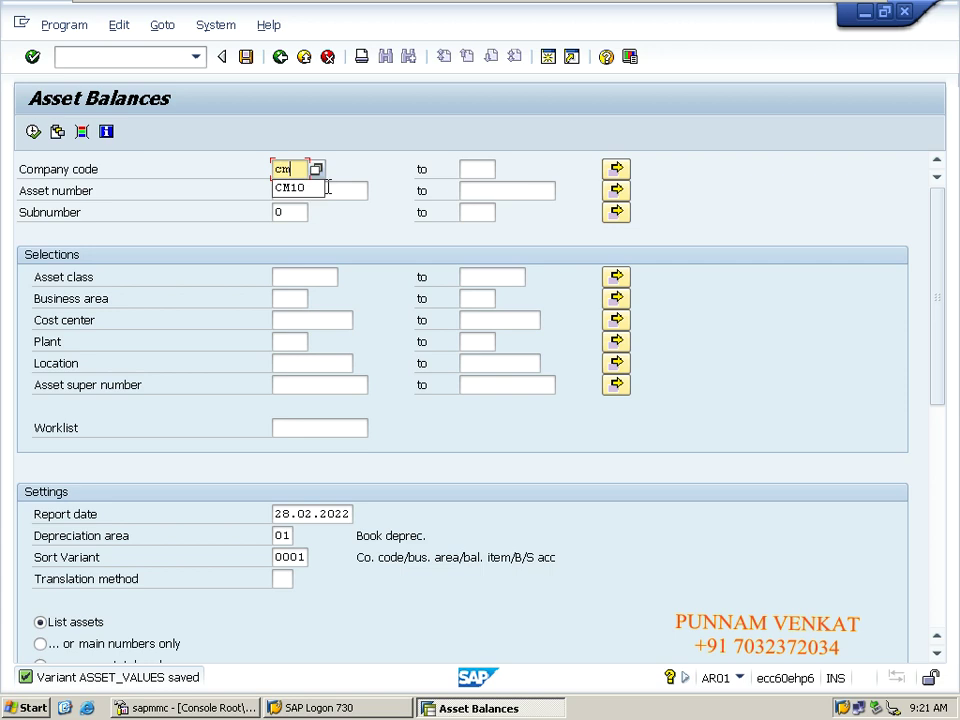
{"action": "type", "text": "10"}
{"action": "key", "text": "Return"}
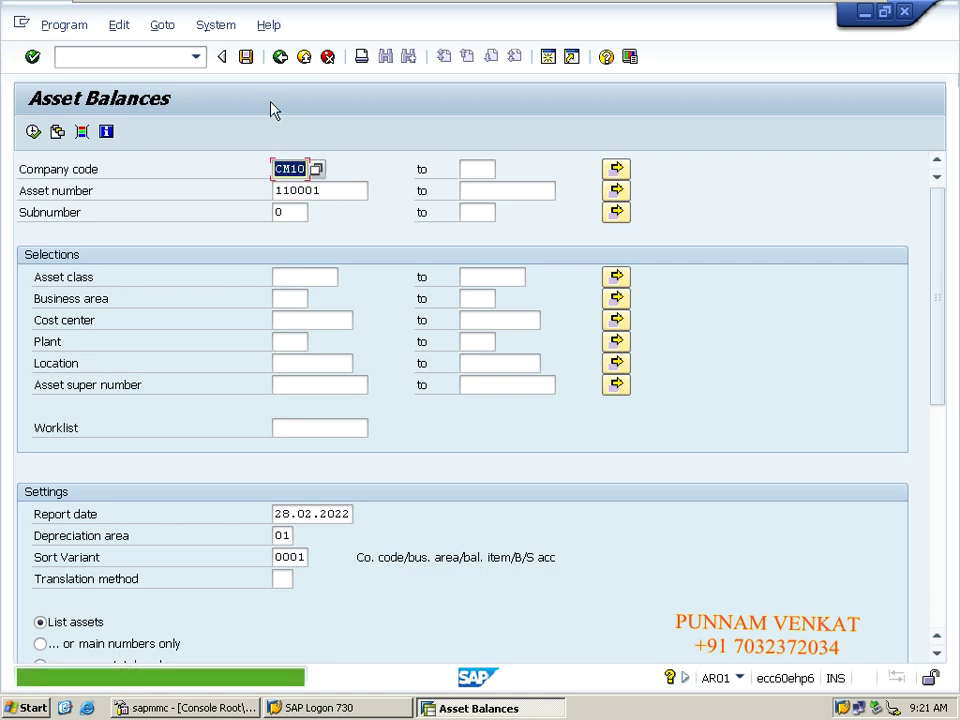
Restart AR01 via /n with an empty company code, then bring up Find Variant.
{"action": "left_click", "coordinate": [86, 56]}
{"action": "type", "text": "/n"}
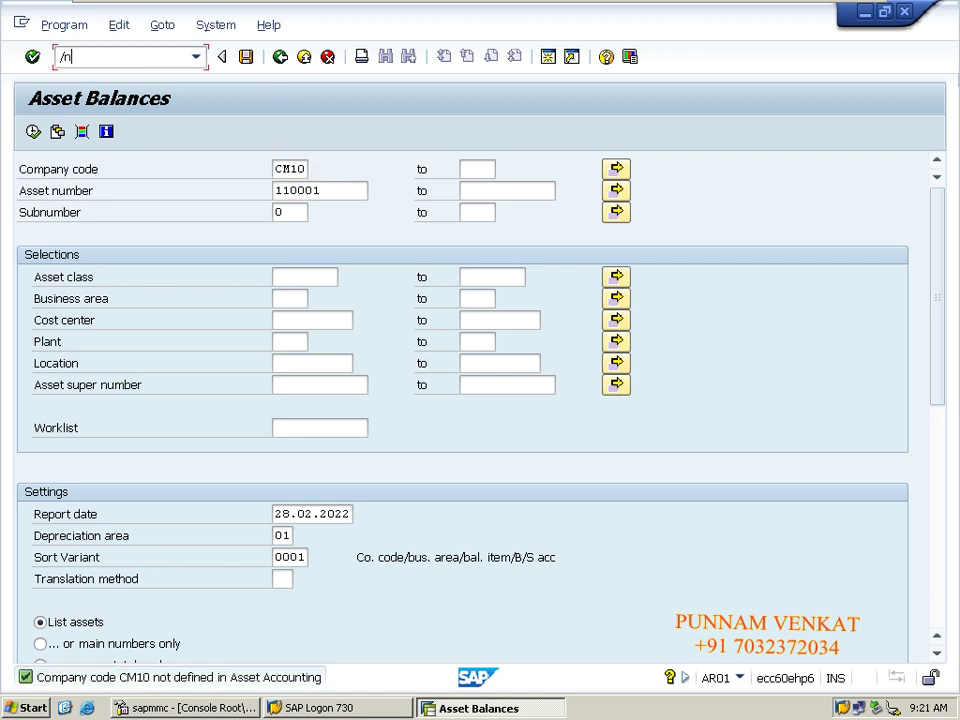
{"action": "key", "text": "Return"}
{"action": "left_click", "coordinate": [159, 57]}
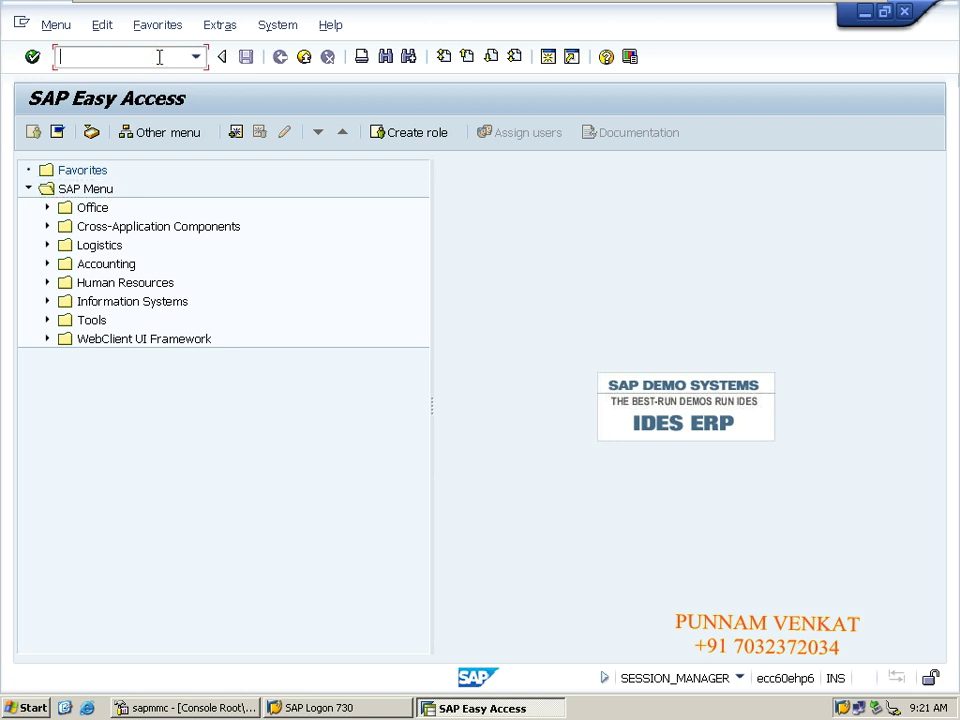
{"action": "type", "text": "AR01"}
{"action": "key", "text": "Return"}
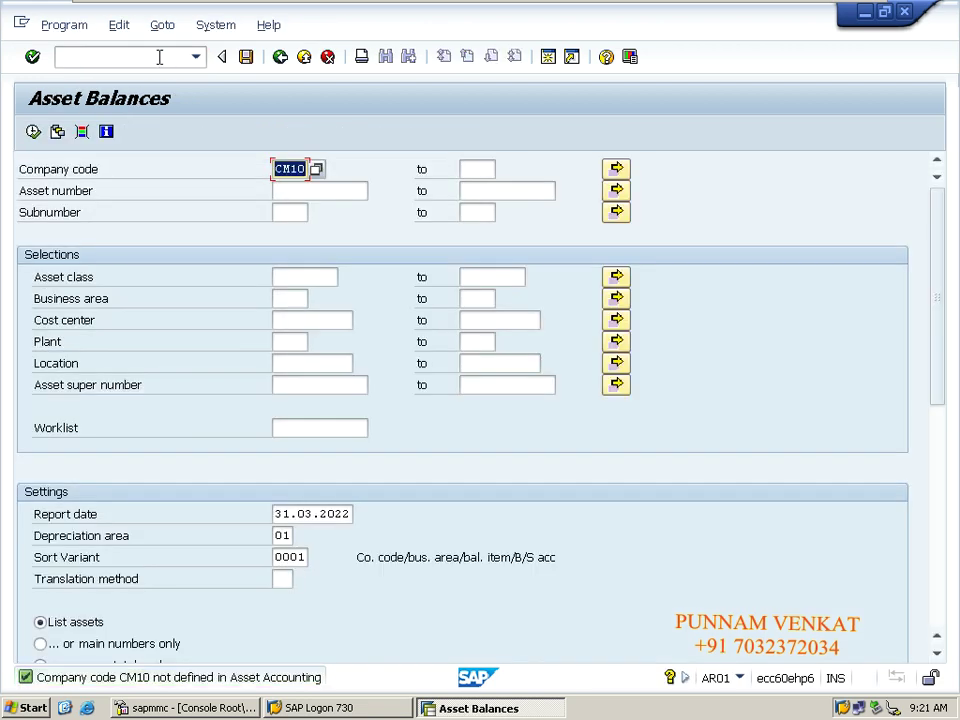
{"action": "key", "text": "BackSpace"}
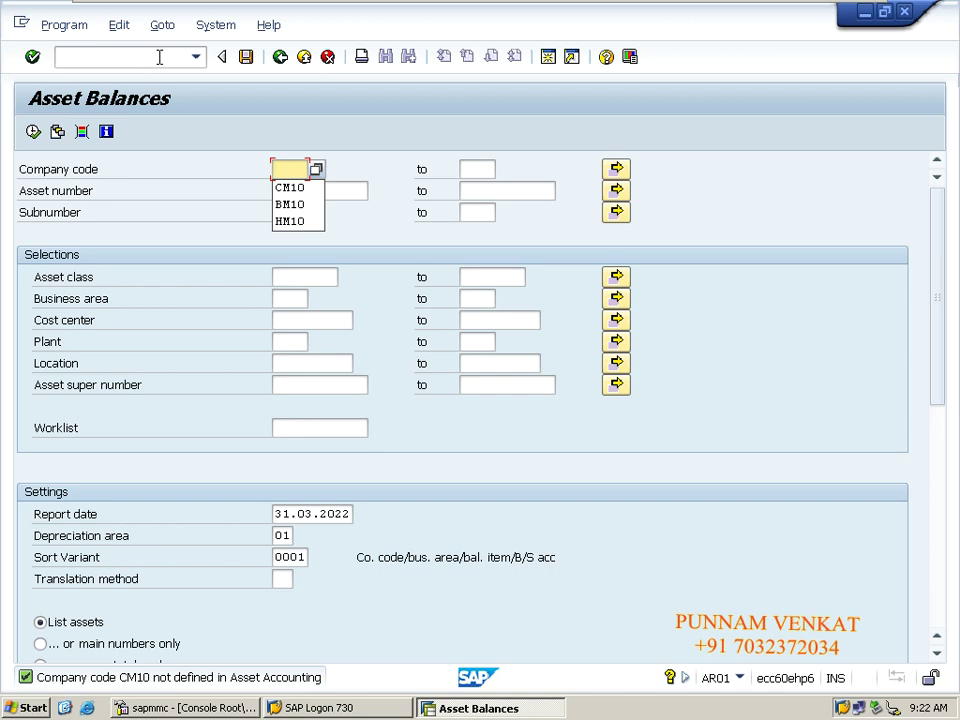
{"action": "key", "text": "Tab"}
{"action": "key", "text": "Tab"}
{"action": "key", "text": "Tab"}
{"action": "key", "text": "Tab"}
{"action": "key", "text": "Tab"}
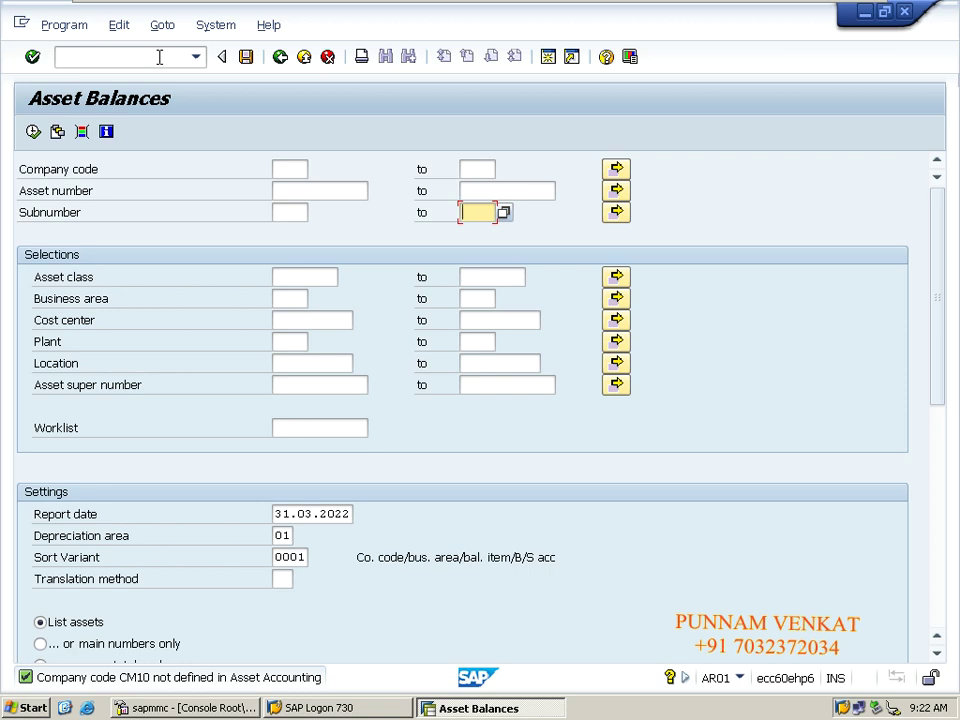
{"action": "left_click", "coordinate": [60, 140]}
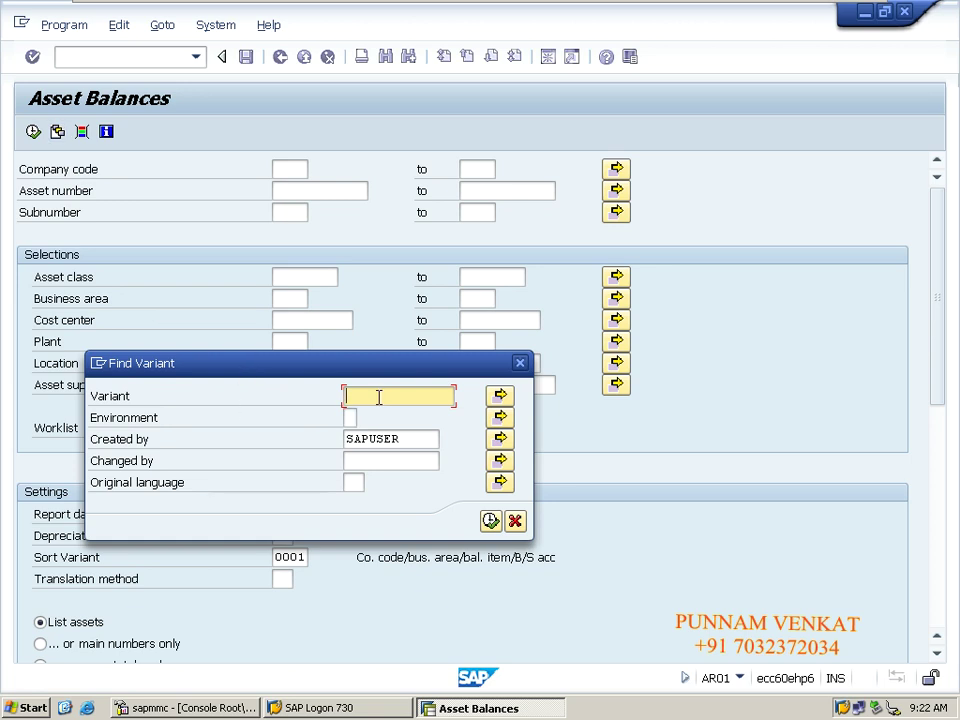
Load the ASSET_VALUES variant and run AR01 Asset Balances for asset 110001 in BM10.
{"action": "left_click", "coordinate": [490, 522]}
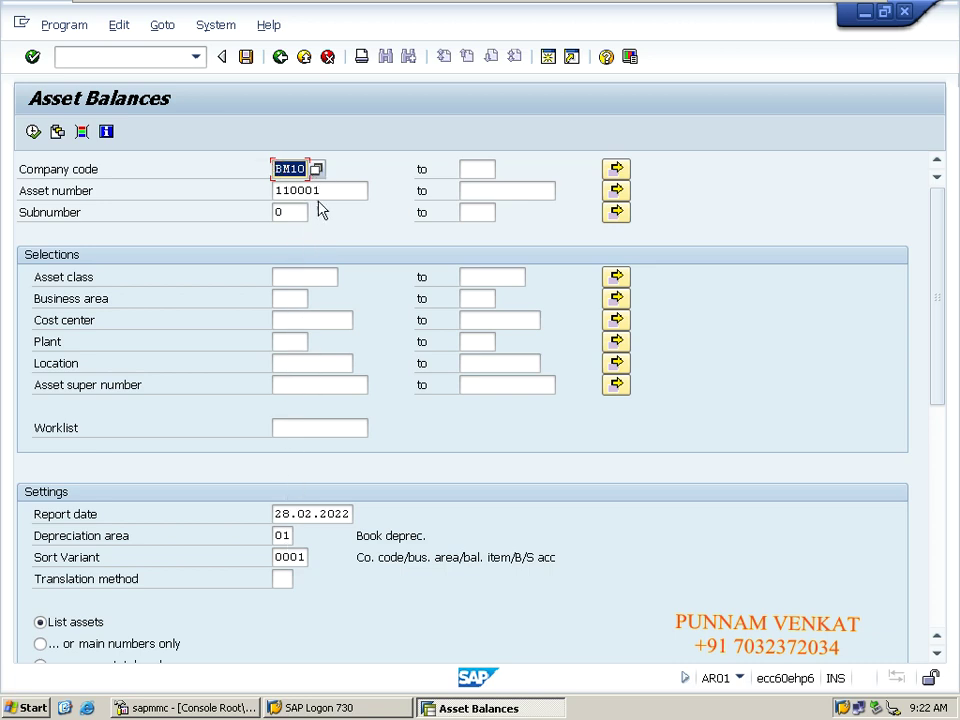
{"action": "left_click", "coordinate": [336, 190]}
{"action": "double_click", "coordinate": [336, 190]}
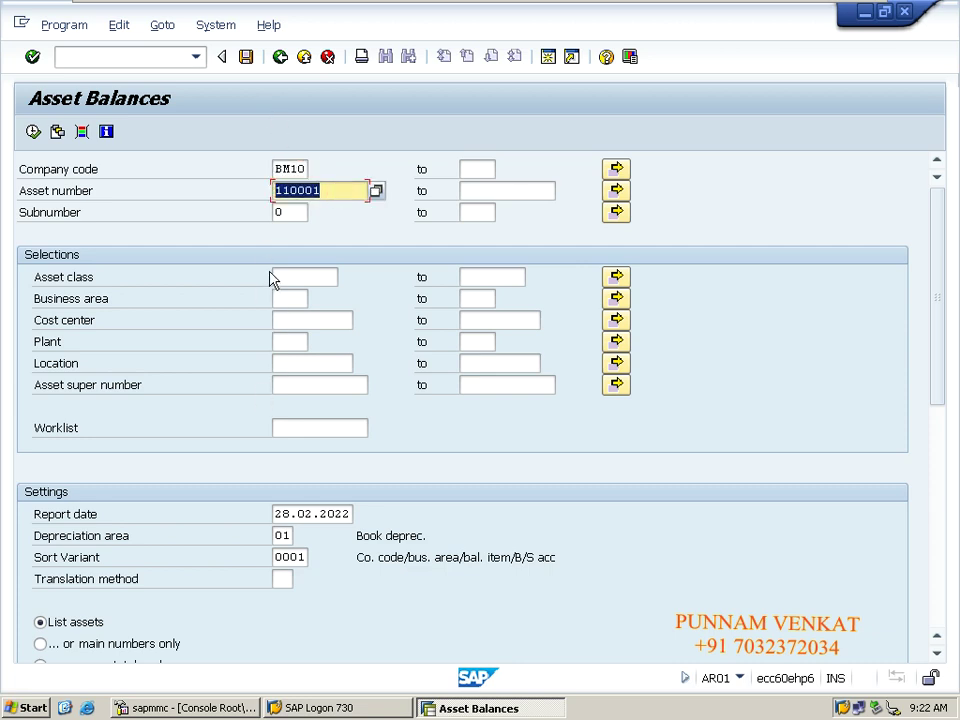
{"action": "left_click", "coordinate": [33, 131]}
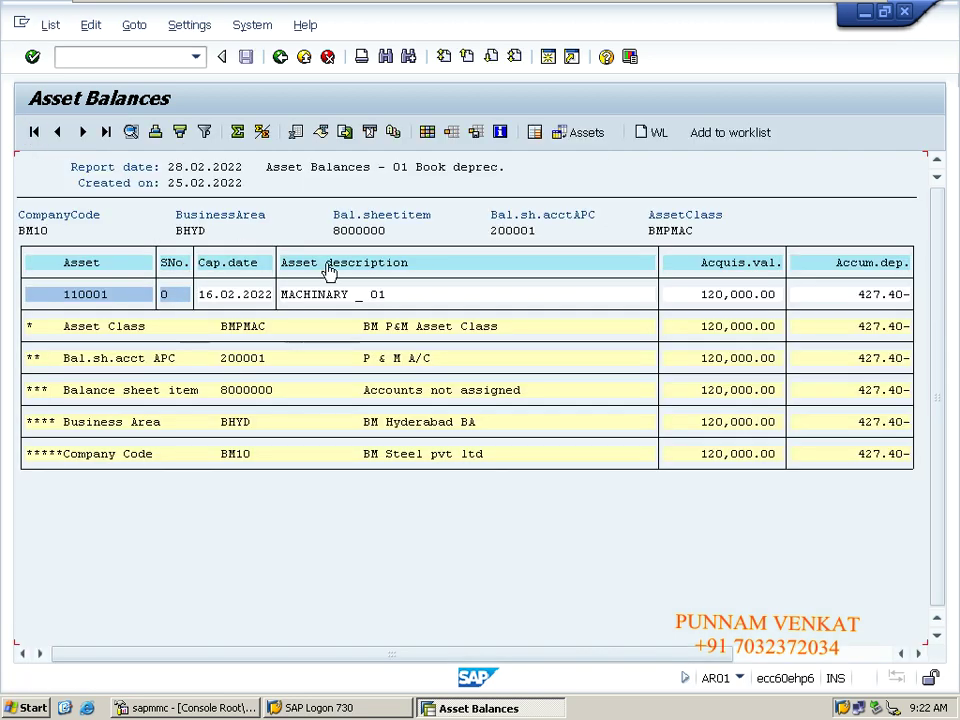
Return SAP to the Easy Access menu with /n and minimise the remote desktop session.
{"action": "left_click", "coordinate": [123, 56]}
{"action": "type", "text": "/n"}
{"action": "key", "text": "Return"}
{"action": "mouse_move", "coordinate": [100, 6]}
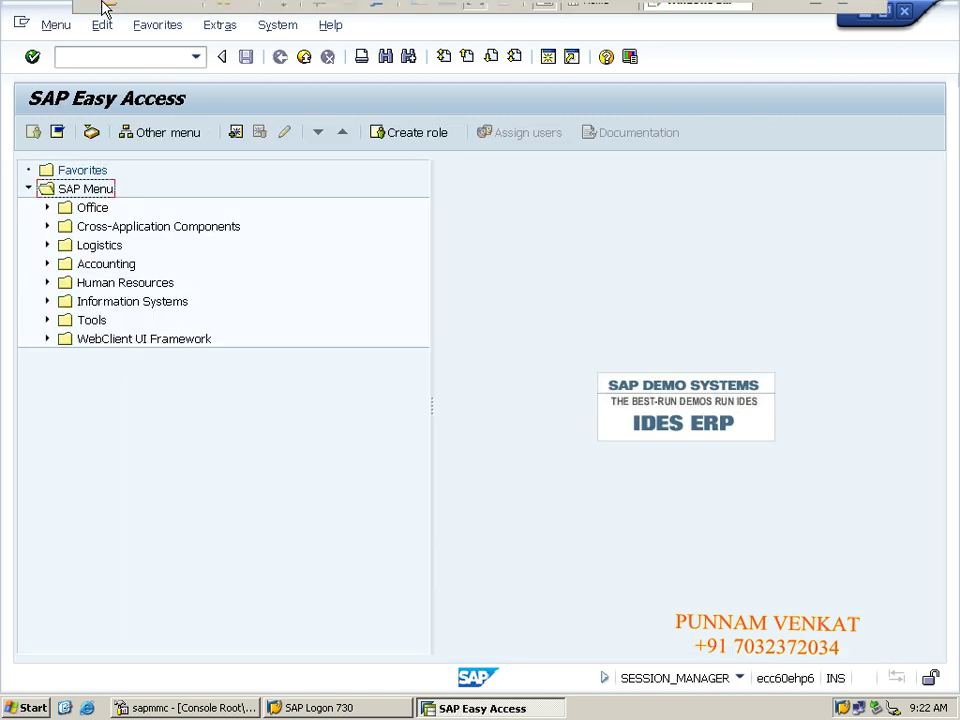
{"action": "left_click", "coordinate": [814, 14]}
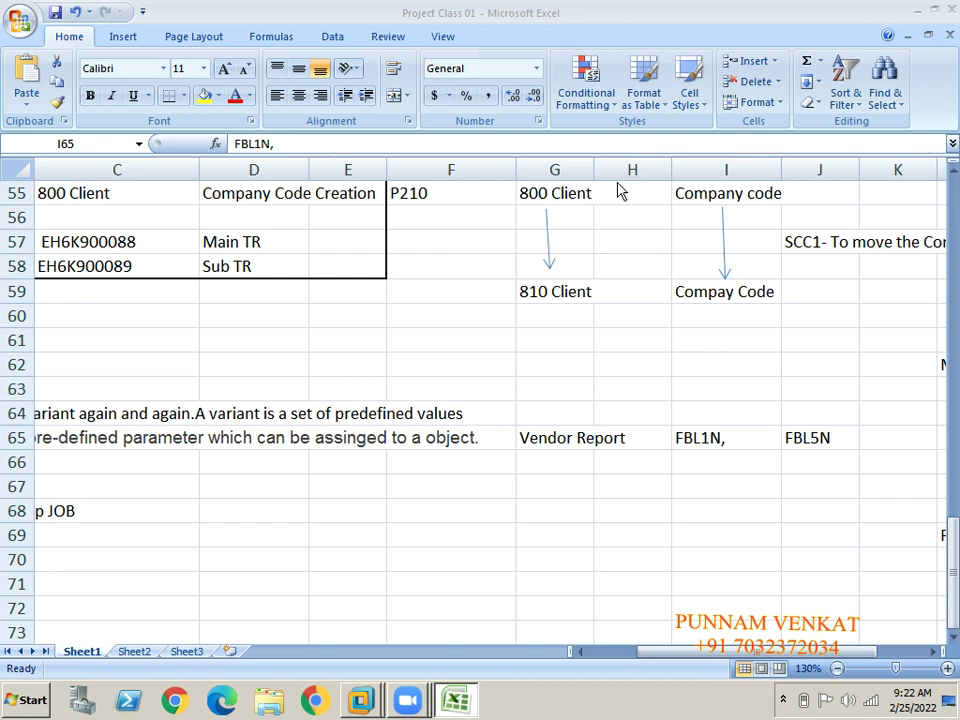
{"action": "left_click", "coordinate": [261, 486]}
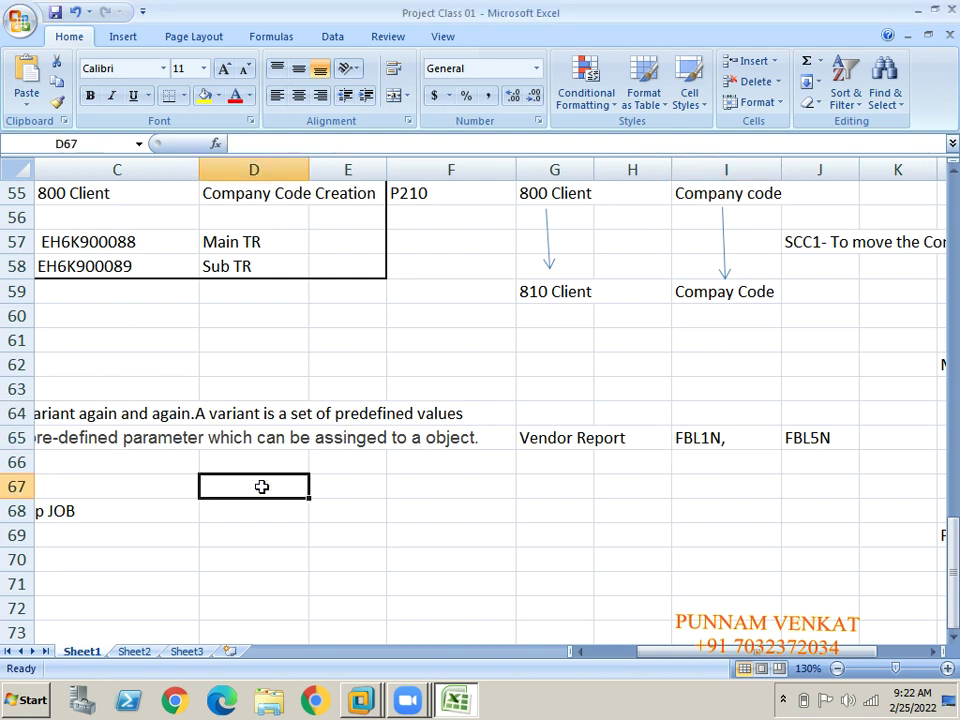
{"action": "key", "text": "Left"}
{"action": "key", "text": "Left"}
{"action": "key", "text": "Left"}
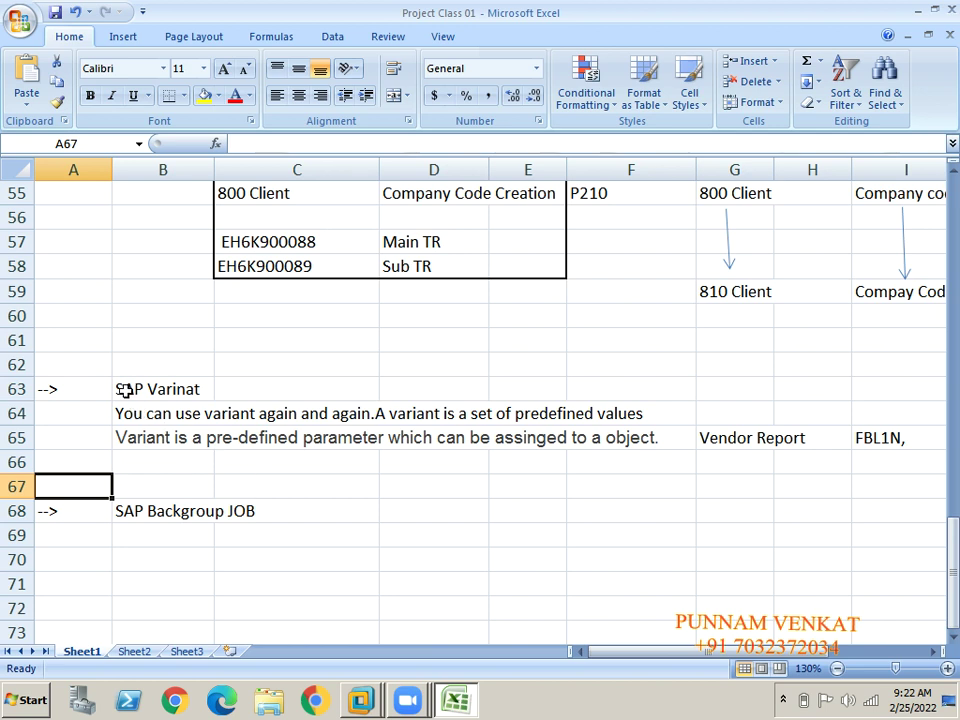
{"action": "left_click", "coordinate": [124, 389]}
{"action": "key", "text": "shift+Right"}
{"action": "key", "text": "shift+Right"}
{"action": "key", "text": "shift+Right"}
{"action": "key", "text": "shift+Right"}
{"action": "key", "text": "shift+Down"}
{"action": "key", "text": "shift+Down"}
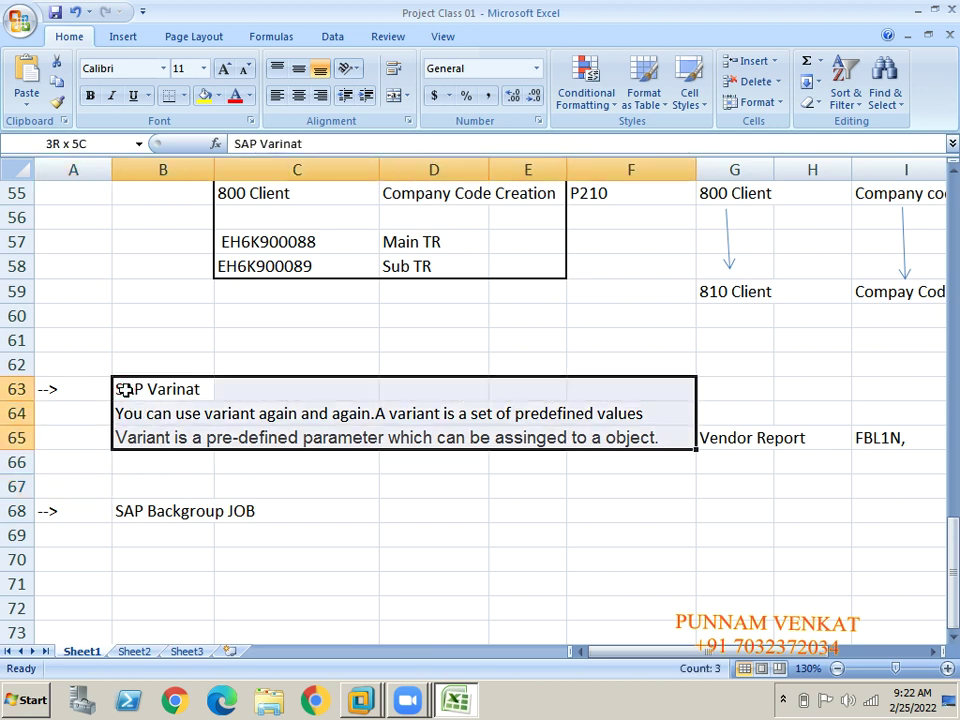
{"action": "key", "text": "shift+Down"}
{"action": "key", "text": "shift+Up"}
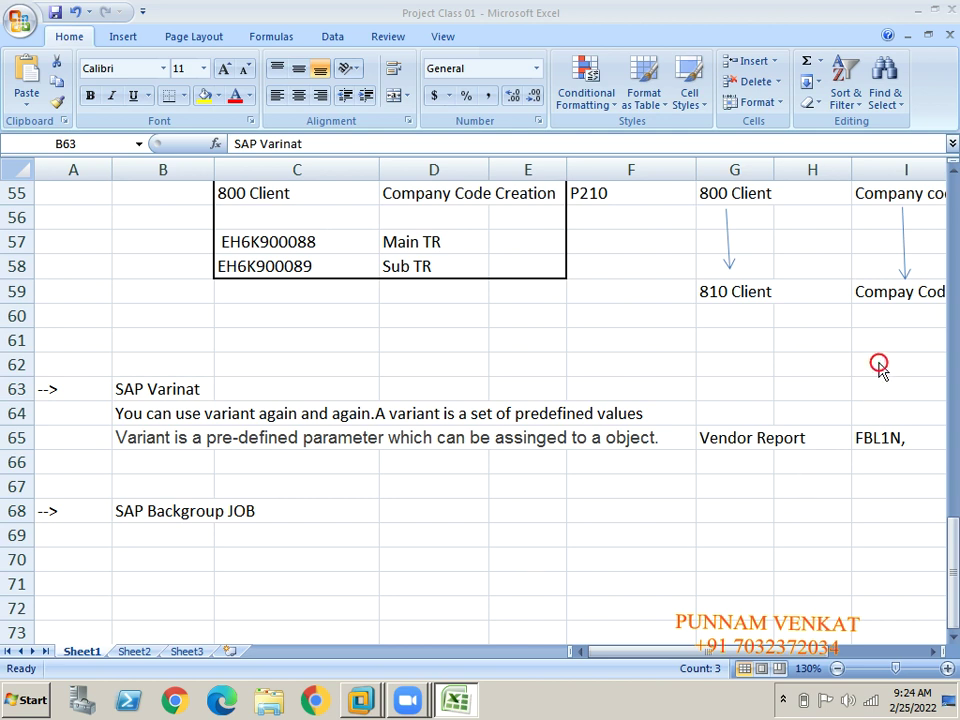
Review the SAP Variant notes in B63:B65, then switch back to SAP GUI.
{"action": "left_click", "coordinate": [536, 437], "text": "shift"}
{"action": "left_click", "coordinate": [454, 411]}
{"action": "left_click", "coordinate": [285, 396]}
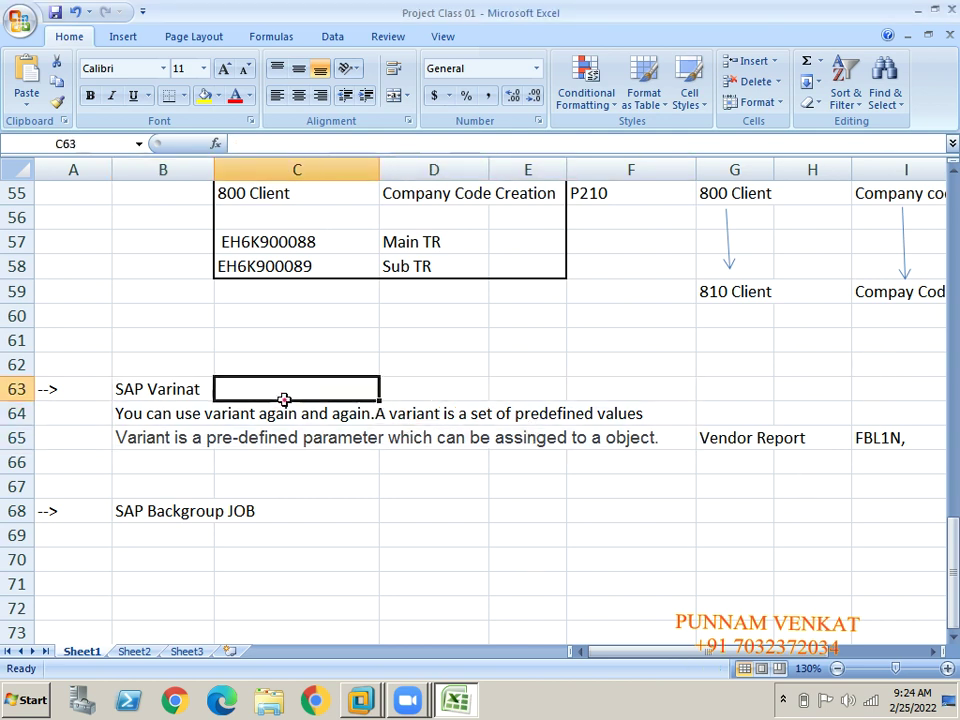
{"action": "left_click", "coordinate": [163, 390]}
{"action": "left_click", "coordinate": [163, 405]}
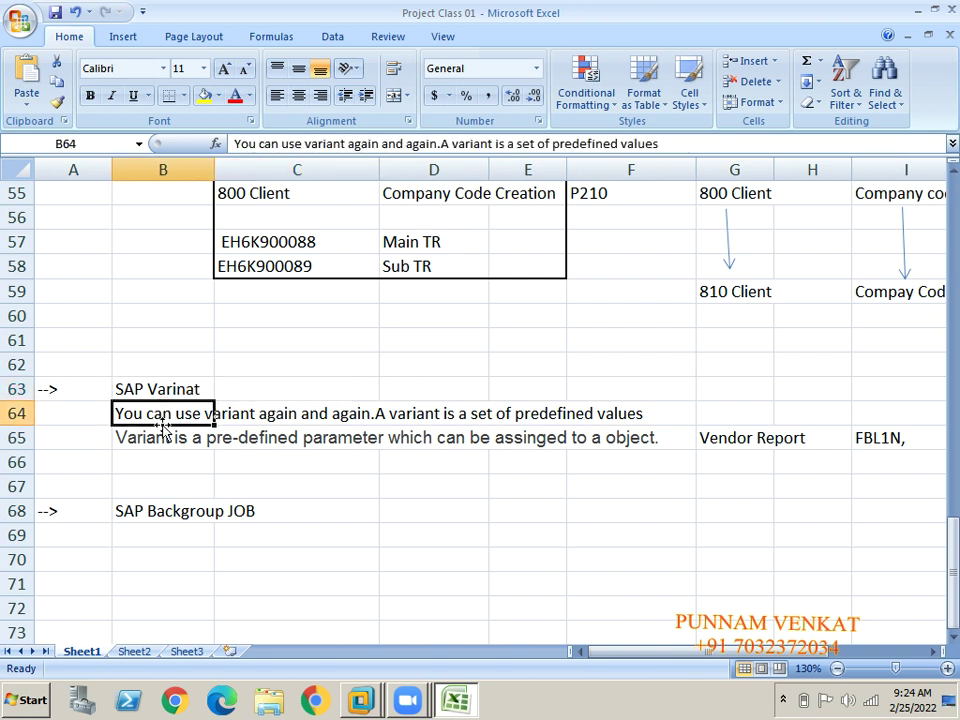
{"action": "left_click", "coordinate": [135, 438]}
{"action": "left_click", "coordinate": [159, 412]}
{"action": "left_click", "coordinate": [157, 392]}
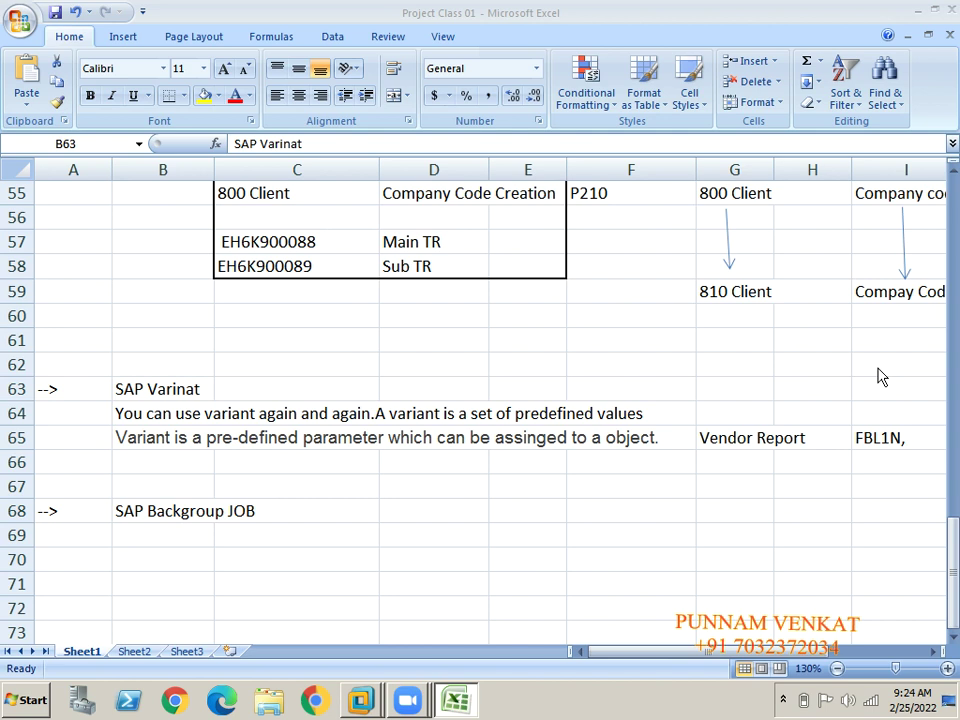
{"action": "key", "text": "alt+Tab"}
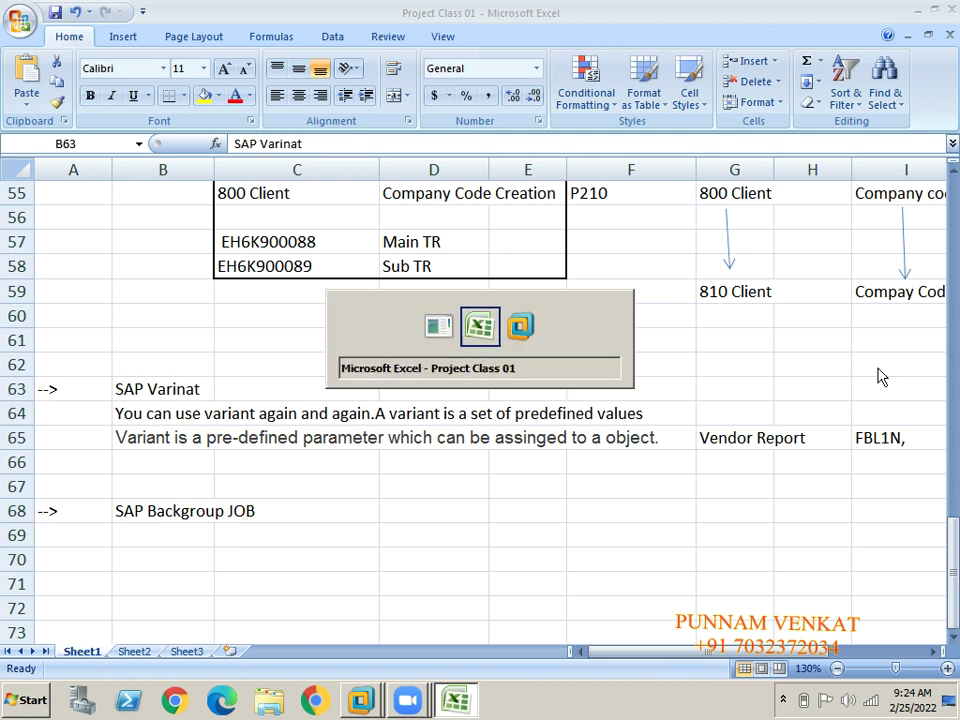
Open FBL1N vendor line items and load the VEN_REPORT saved variant.
{"action": "left_click", "coordinate": [144, 60]}
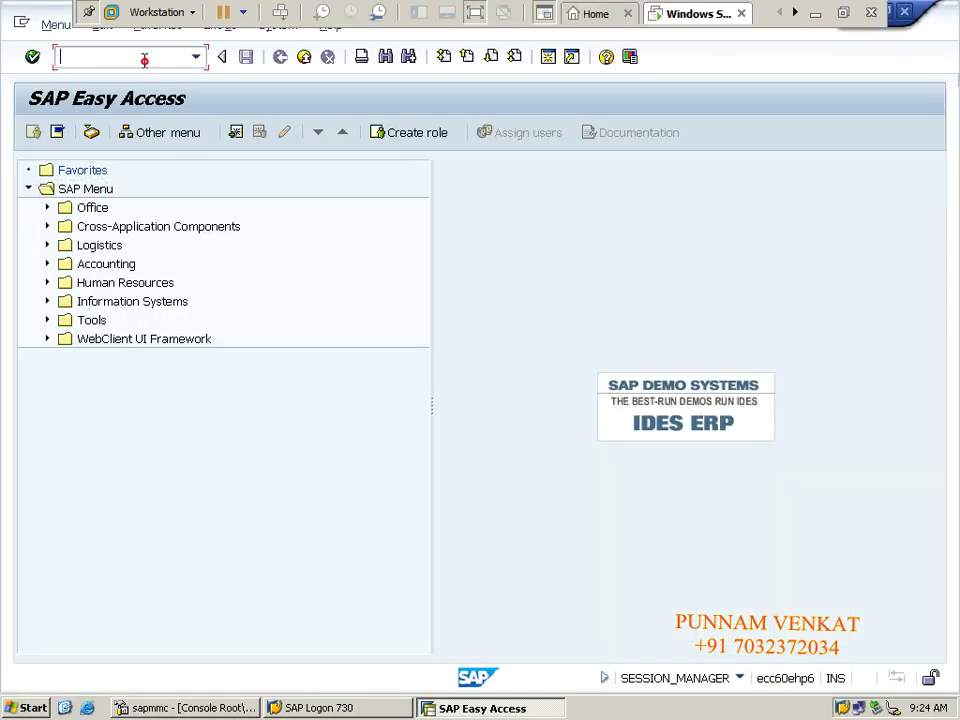
{"action": "type", "text": "FB"}
{"action": "key", "text": "BackSpace"}
{"action": "key", "text": "BackSpace"}
{"action": "type", "text": "FBL1N"}
{"action": "key", "text": "Return"}
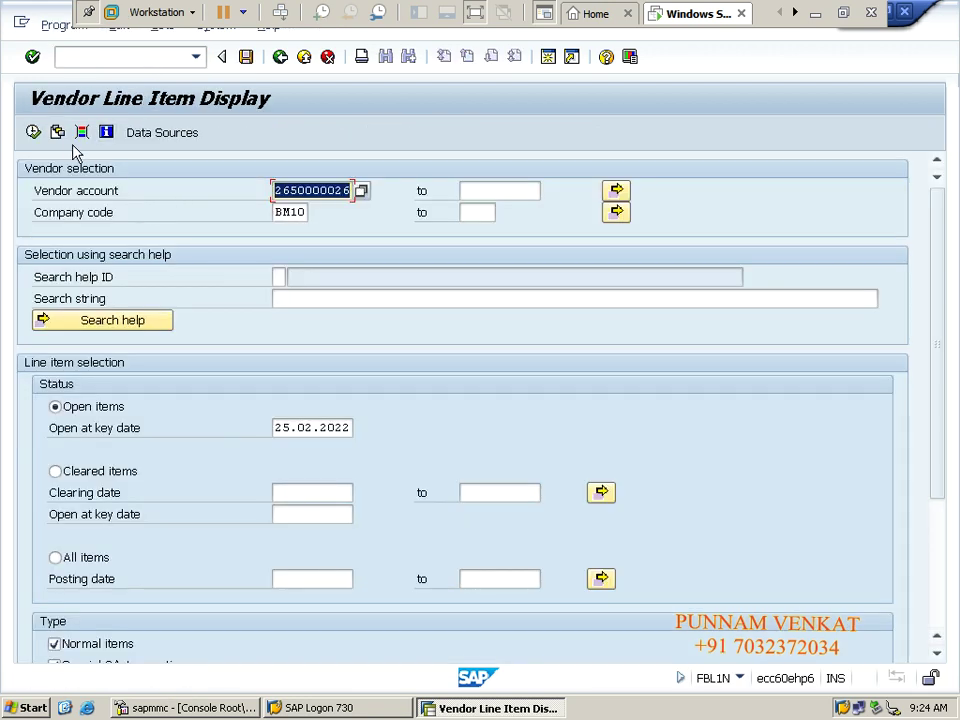
{"action": "left_click", "coordinate": [58, 133]}
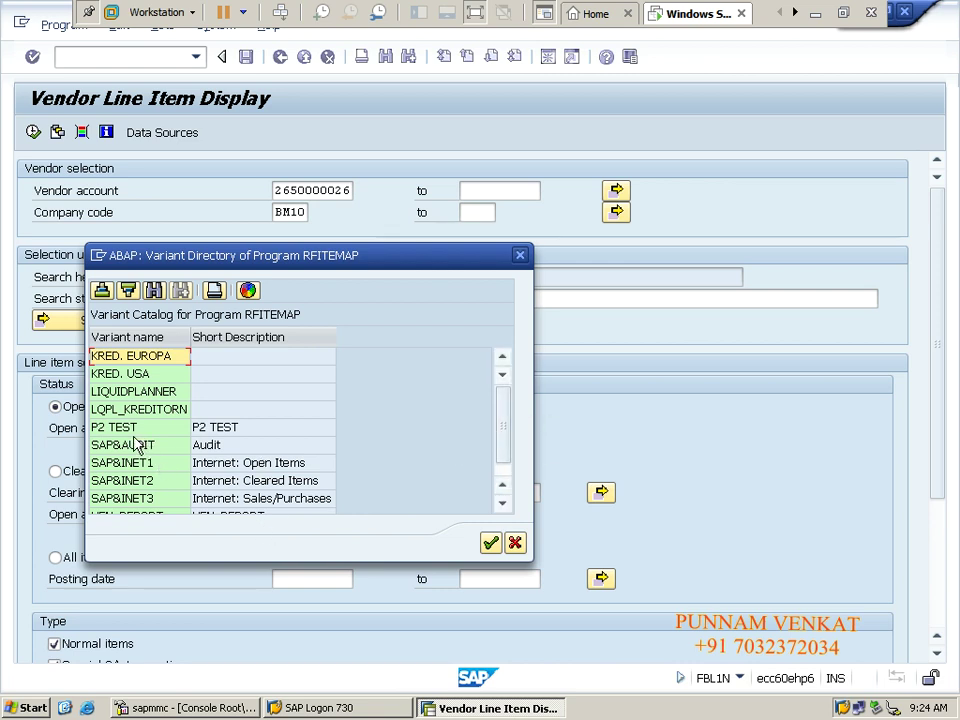
{"action": "key", "text": "Down"}
{"action": "key", "text": "Down"}
{"action": "key", "text": "Down"}
{"action": "key", "text": "Down"}
{"action": "key", "text": "Down"}
{"action": "key", "text": "Down"}
{"action": "key", "text": "Down"}
{"action": "key", "text": "Down"}
{"action": "key", "text": "Down"}
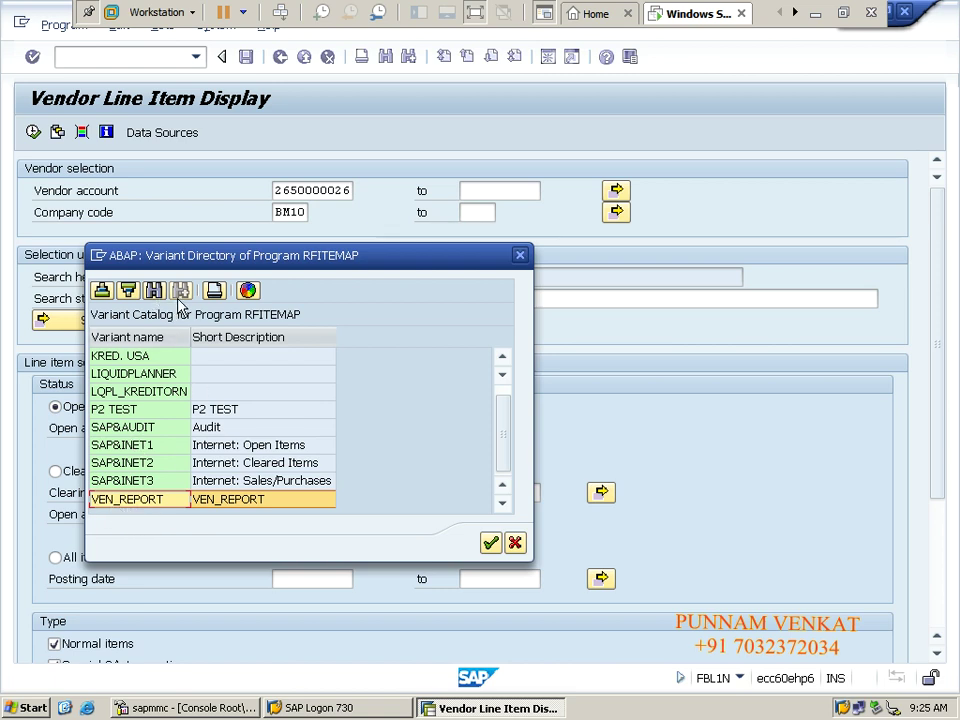
{"action": "double_click", "coordinate": [147, 500]}
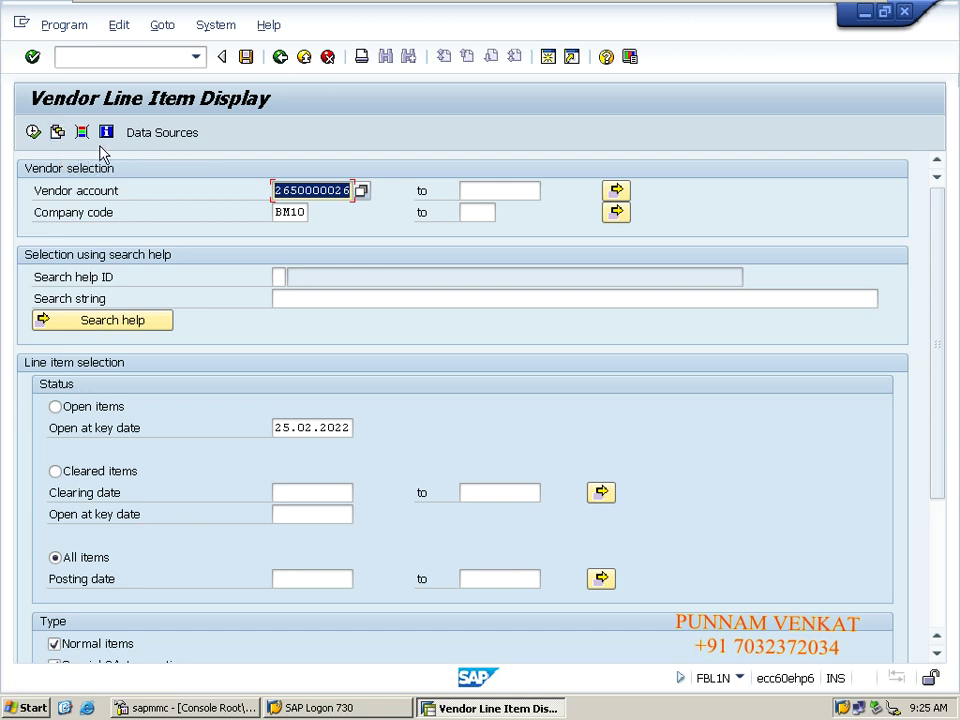
Return to the Easy Access menu with /n and minimise the remote SAP session.
{"action": "left_click", "coordinate": [107, 50]}
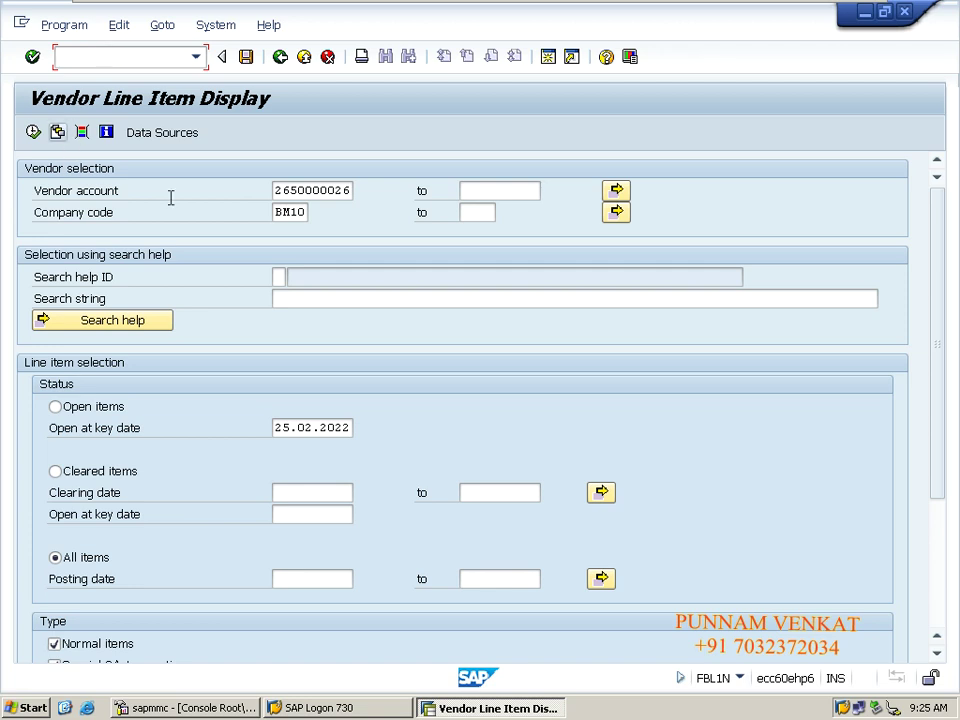
{"action": "type", "text": "/n"}
{"action": "key", "text": "Return"}
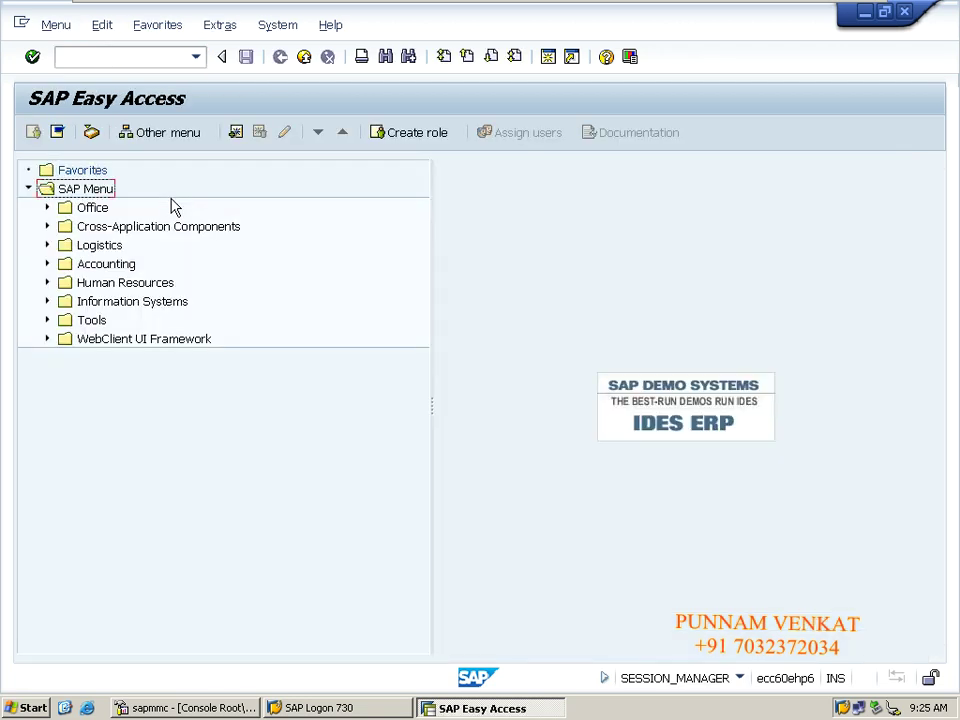
{"action": "left_click", "coordinate": [87, 11]}
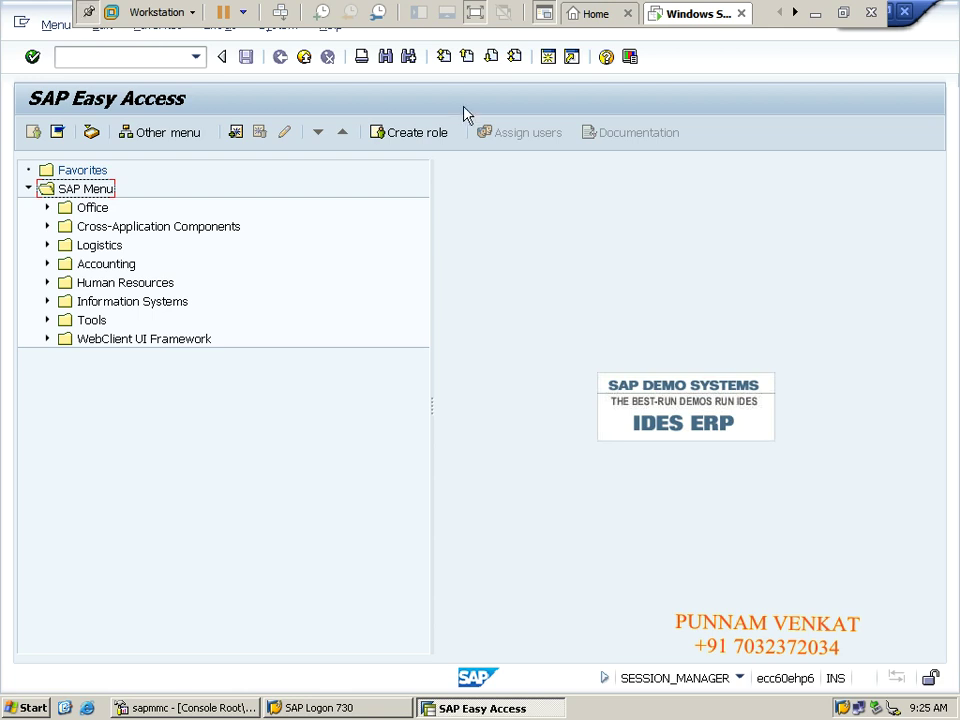
{"action": "left_click", "coordinate": [818, 15]}
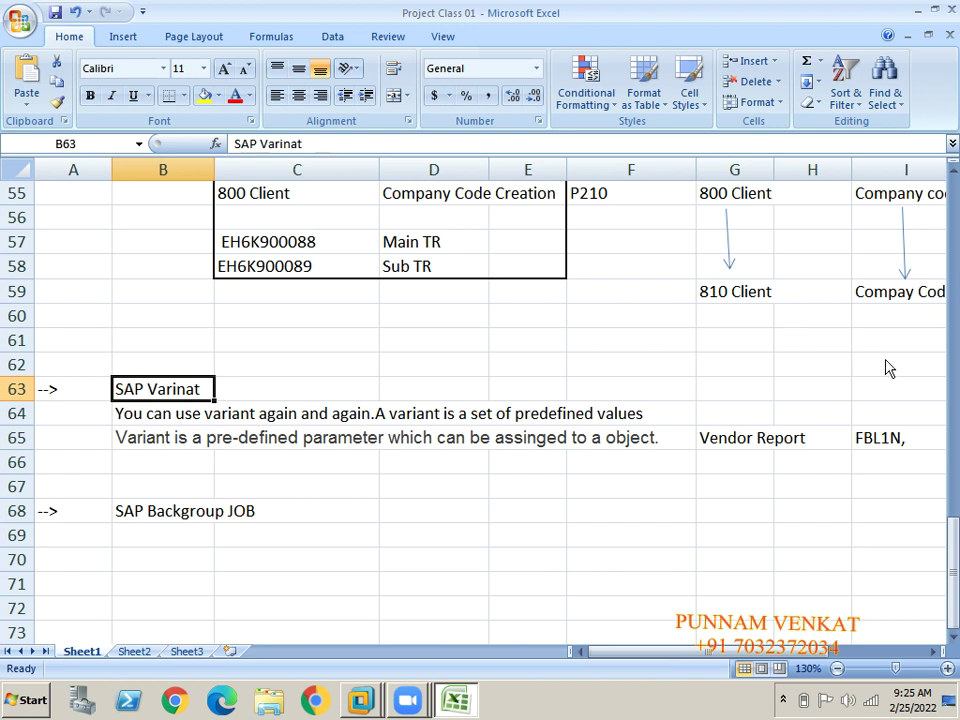
Insert blank rows above the SAP Backgroup JOB heading in row 68.
{"action": "left_click", "coordinate": [18, 511]}
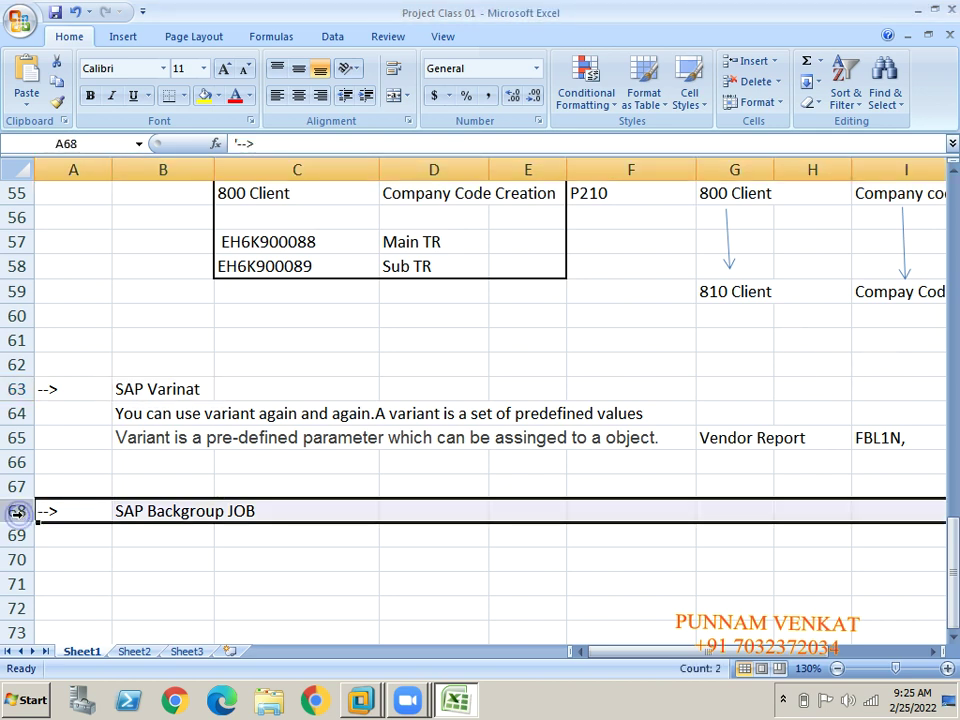
{"action": "double_click", "coordinate": [752, 63]}
{"action": "triple_click", "coordinate": [752, 63]}
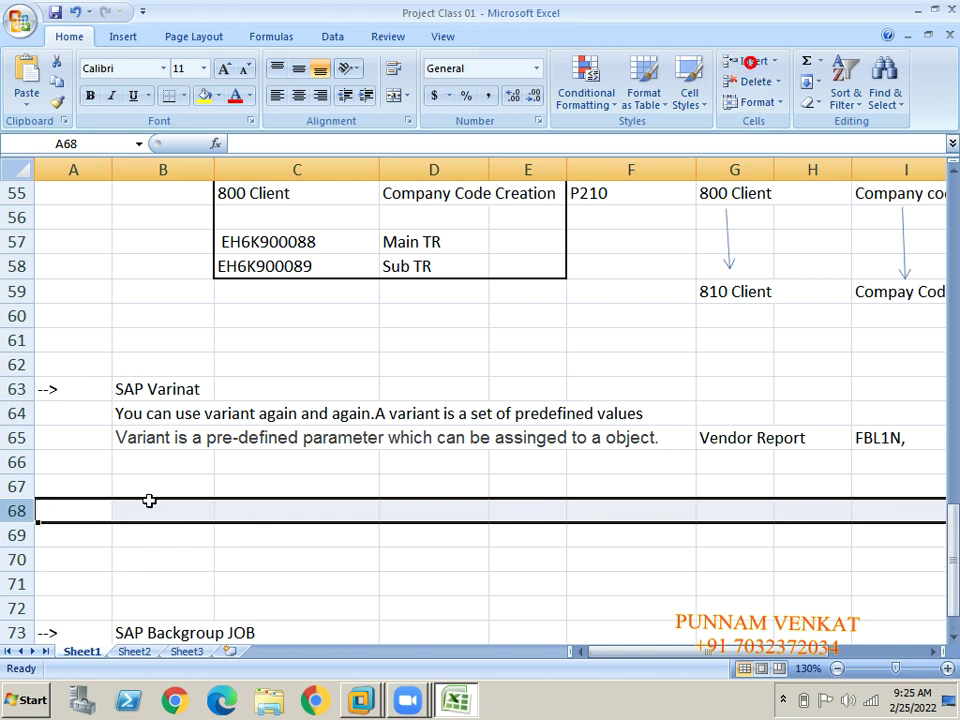
Copy the --> marker from A63 into A69 and type 'How to Check the Programs' in B69.
{"action": "key", "text": "Up"}
{"action": "key", "text": "Up"}
{"action": "key", "text": "Up"}
{"action": "key", "text": "Up"}
{"action": "key", "text": "Up"}
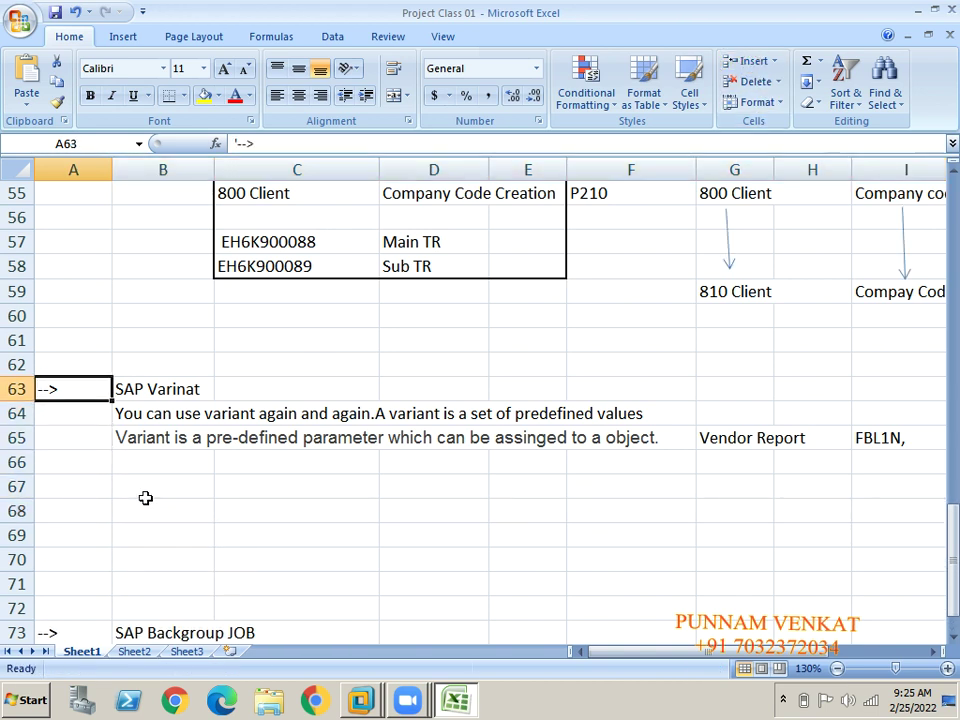
{"action": "key", "text": "ctrl+c"}
{"action": "key", "text": "Down"}
{"action": "key", "text": "Down"}
{"action": "key", "text": "Down"}
{"action": "key", "text": "Down"}
{"action": "key", "text": "Down"}
{"action": "key", "text": "Down"}
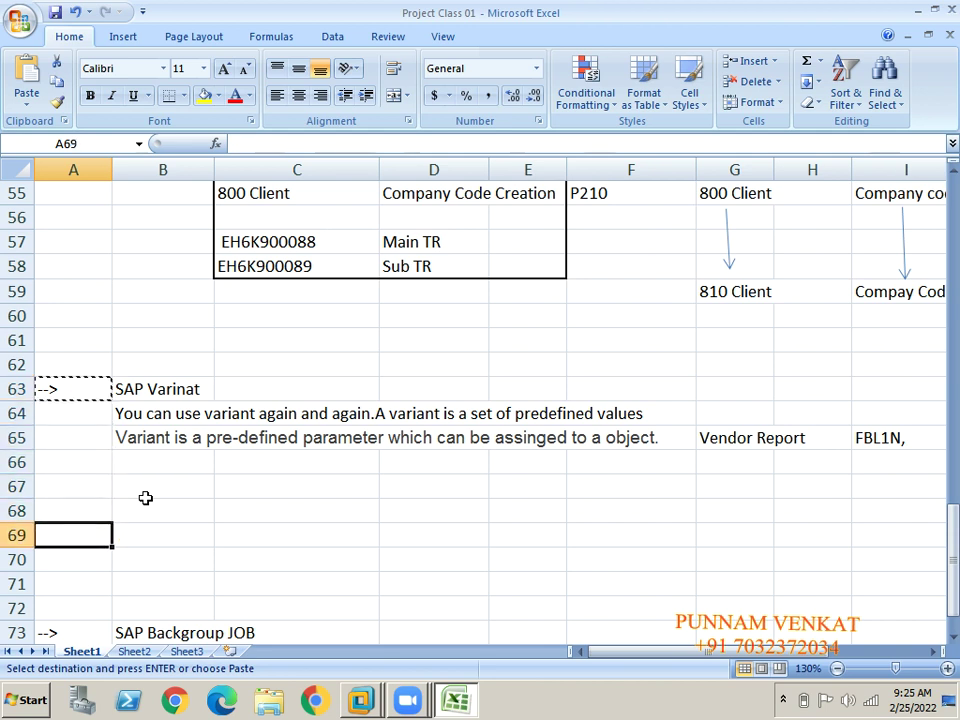
{"action": "key", "text": "ctrl+v"}
{"action": "key", "text": "Right"}
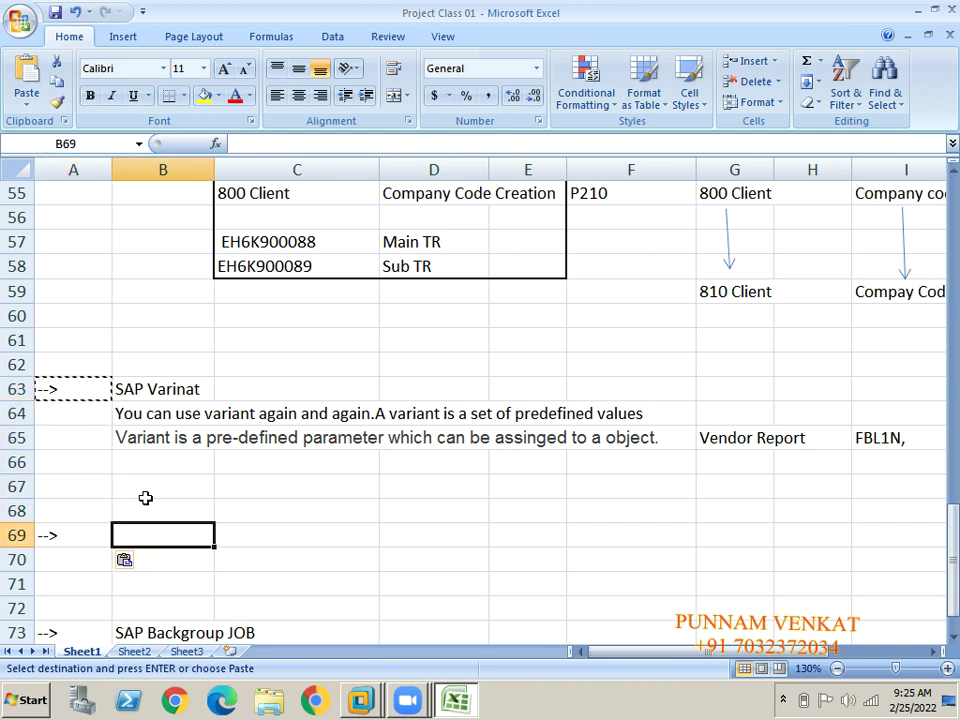
{"action": "type", "text": "How to"}
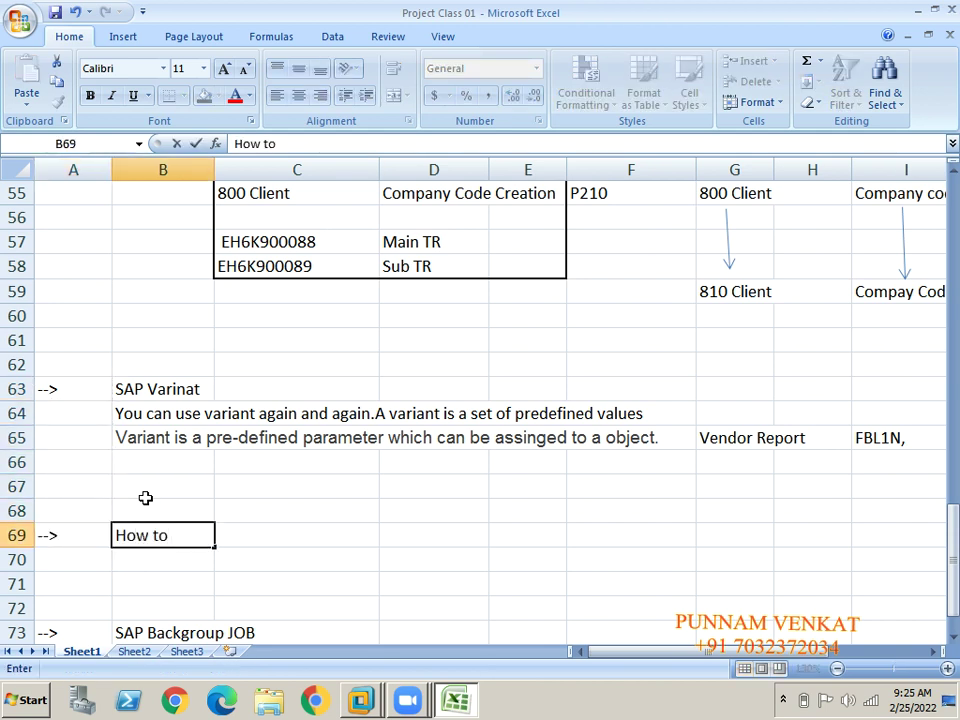
{"action": "type", "text": " Check the P"}
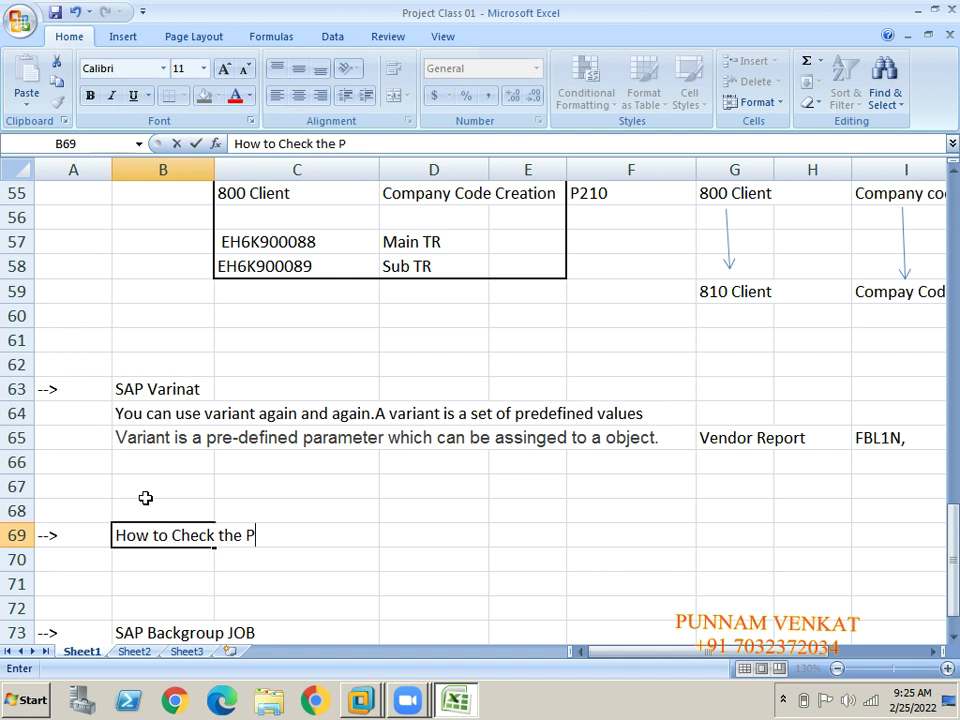
{"action": "type", "text": "rograms"}
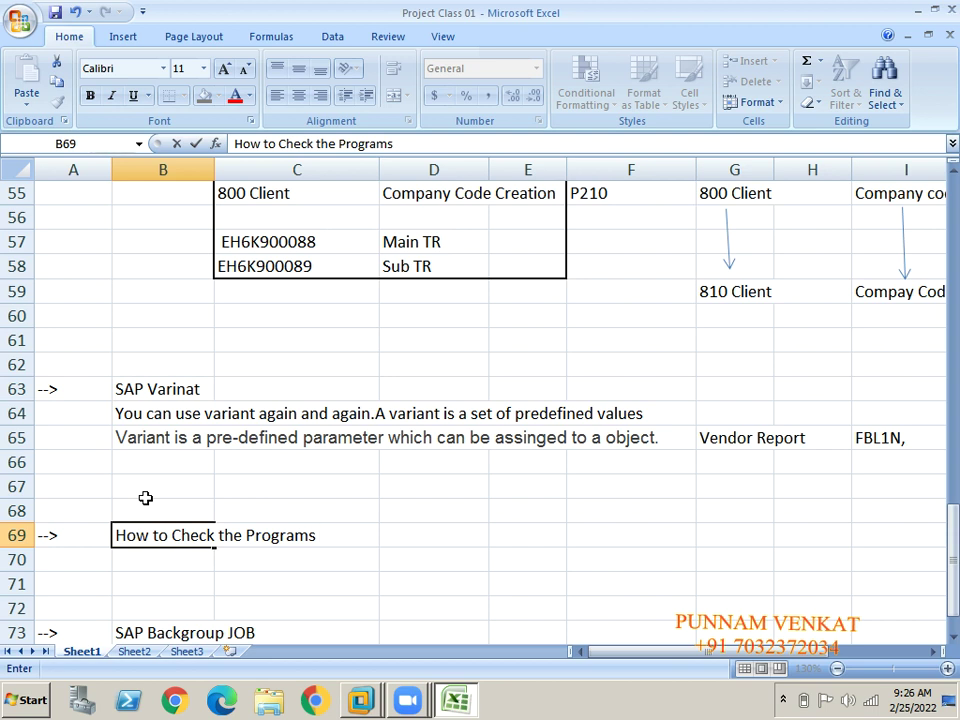
Commit 'How to Check the Programs' in B69, then reselect B69 and its arrow in A69.
{"action": "left_click", "coordinate": [244, 600]}
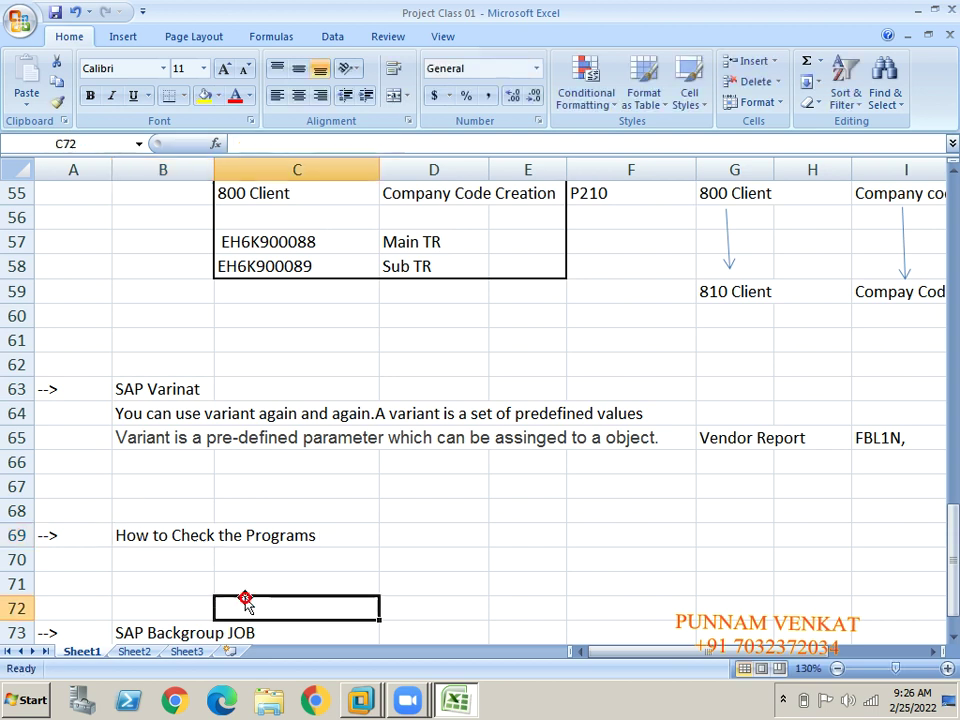
{"action": "left_click", "coordinate": [130, 550]}
{"action": "left_click", "coordinate": [133, 538]}
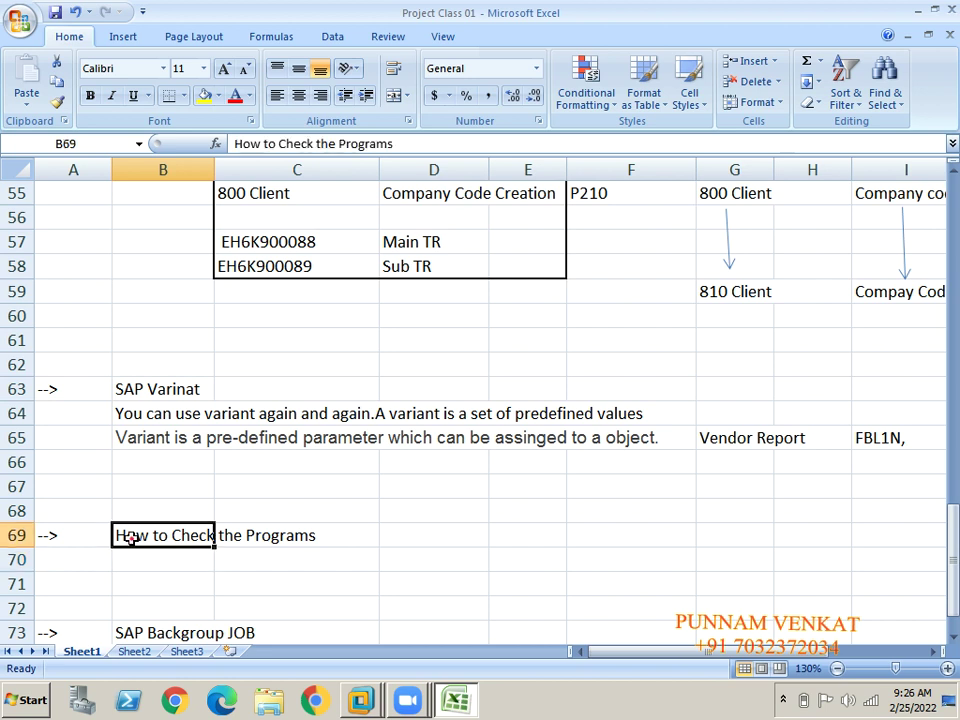
{"action": "left_click", "coordinate": [75, 537]}
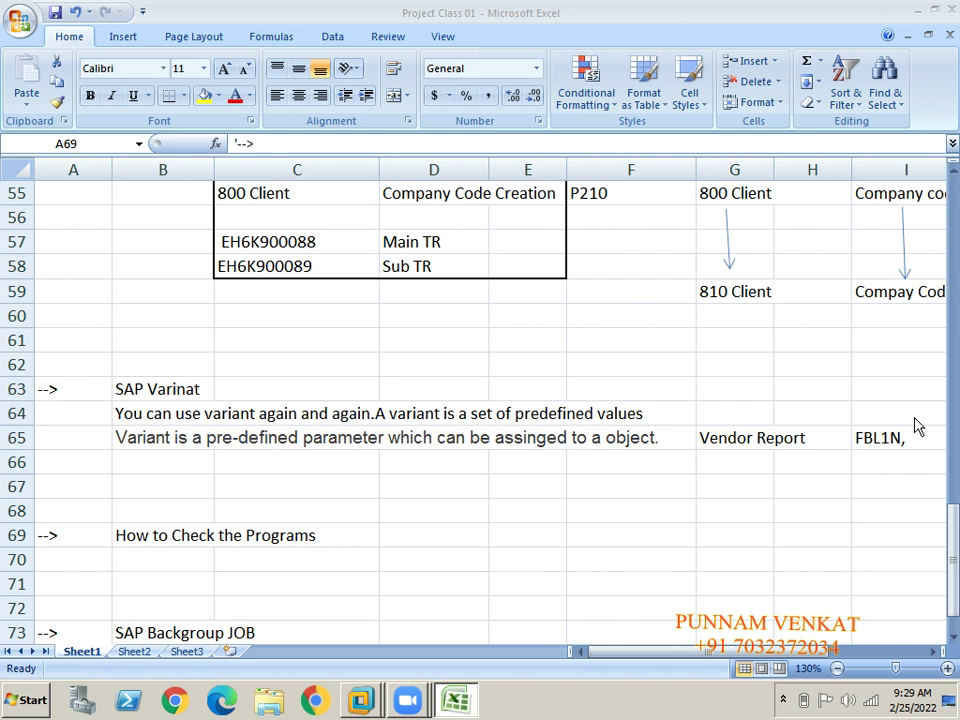
{"action": "left_click", "coordinate": [793, 427]}
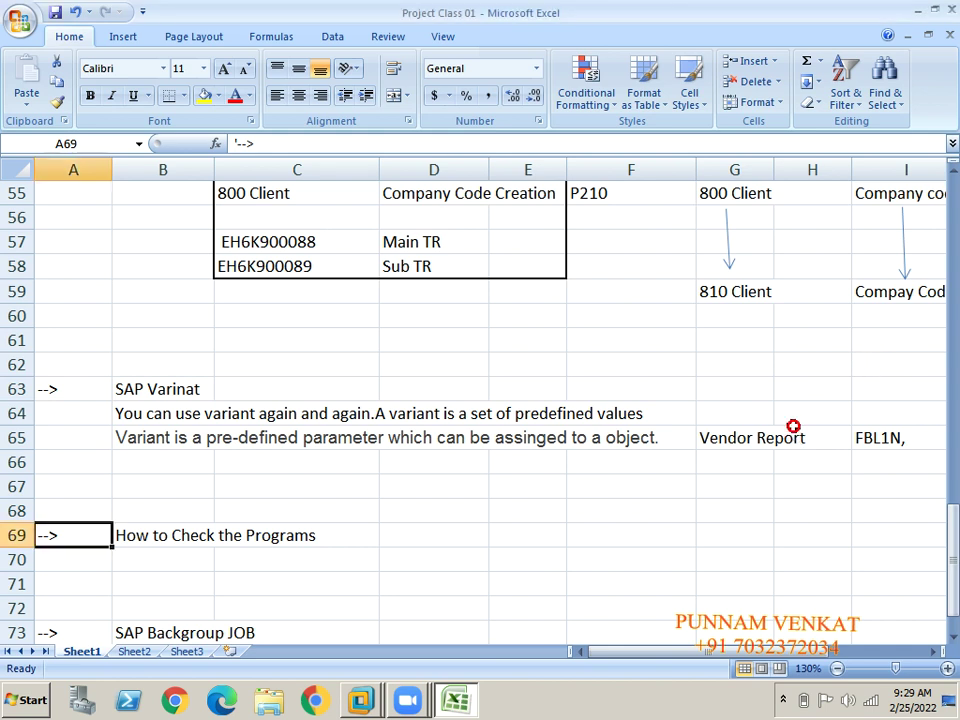
{"action": "left_click", "coordinate": [750, 430]}
{"action": "key", "text": "Right"}
{"action": "key", "text": "Right"}
{"action": "key", "text": "Right"}
{"action": "key", "text": "Right"}
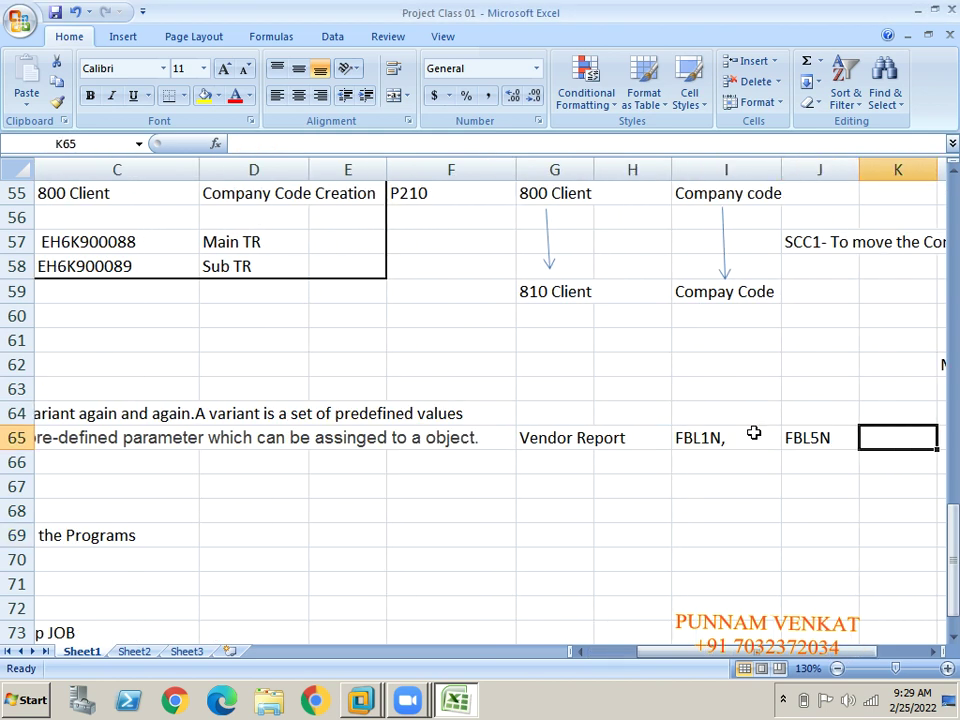
{"action": "key", "text": "Left"}
{"action": "key", "text": "Left"}
{"action": "key", "text": "Left"}
{"action": "key", "text": "Right"}
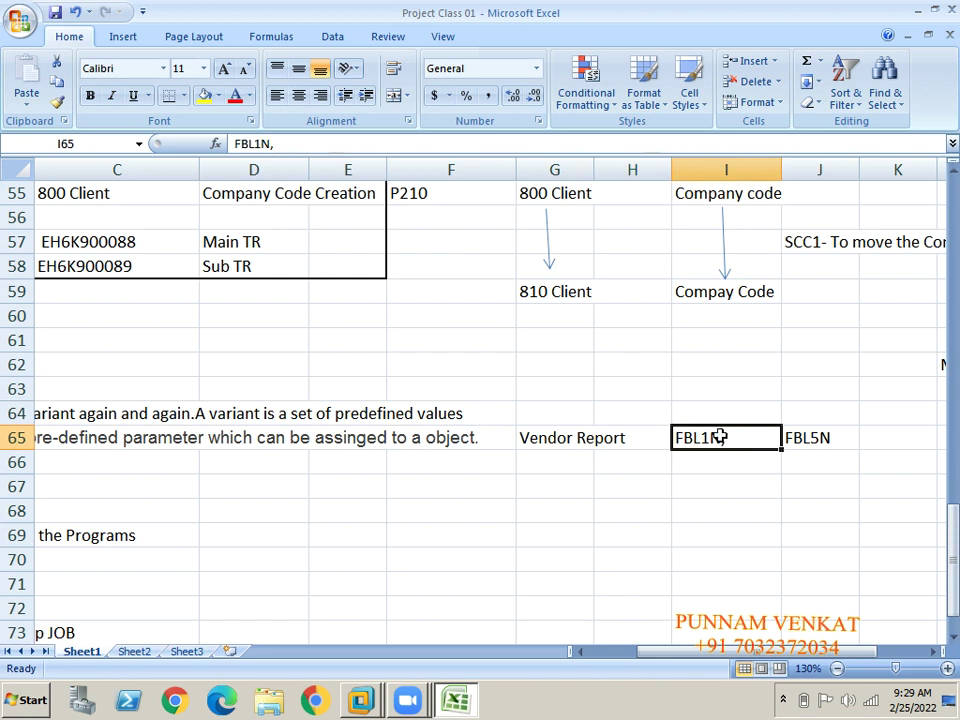
{"action": "left_click", "coordinate": [593, 437]}
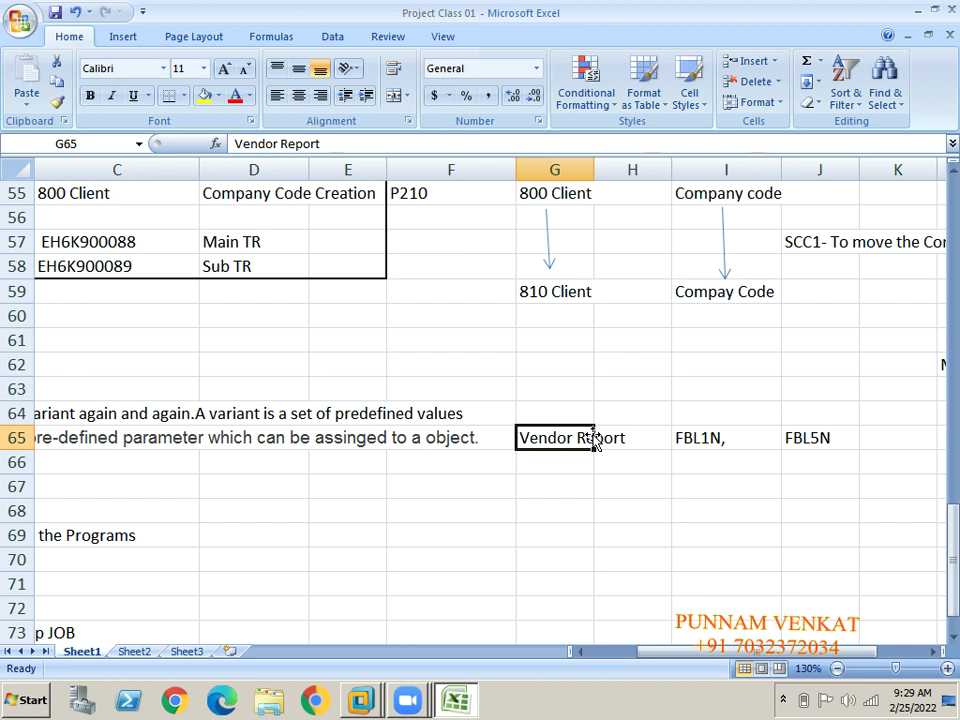
{"action": "key", "text": "Right"}
{"action": "key", "text": "Right"}
{"action": "key", "text": "Right"}
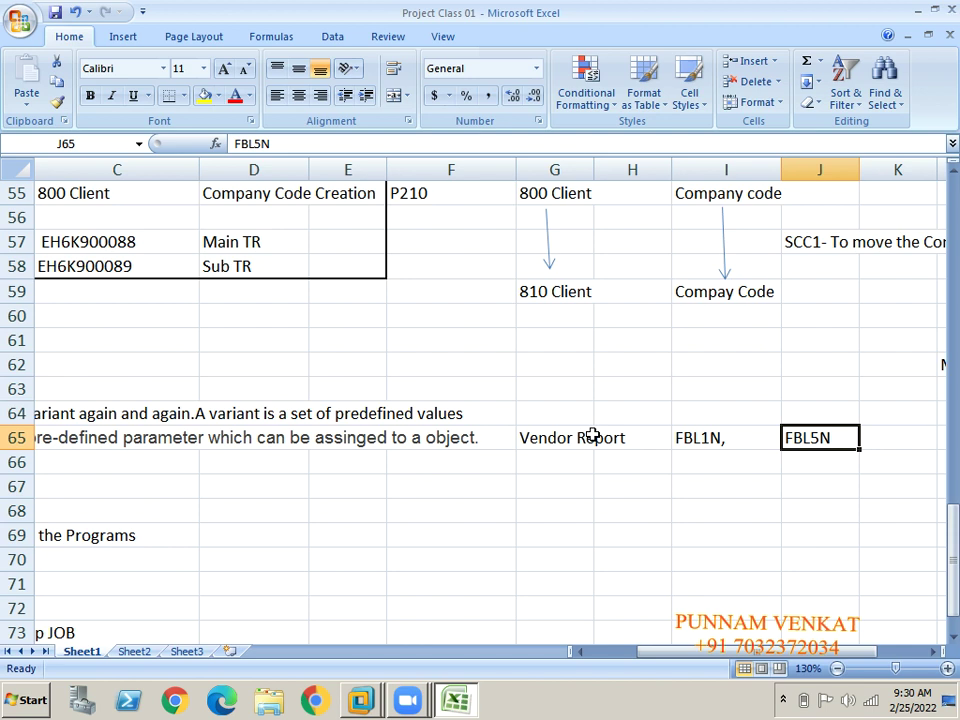
{"action": "key", "text": "alt+Tab"}
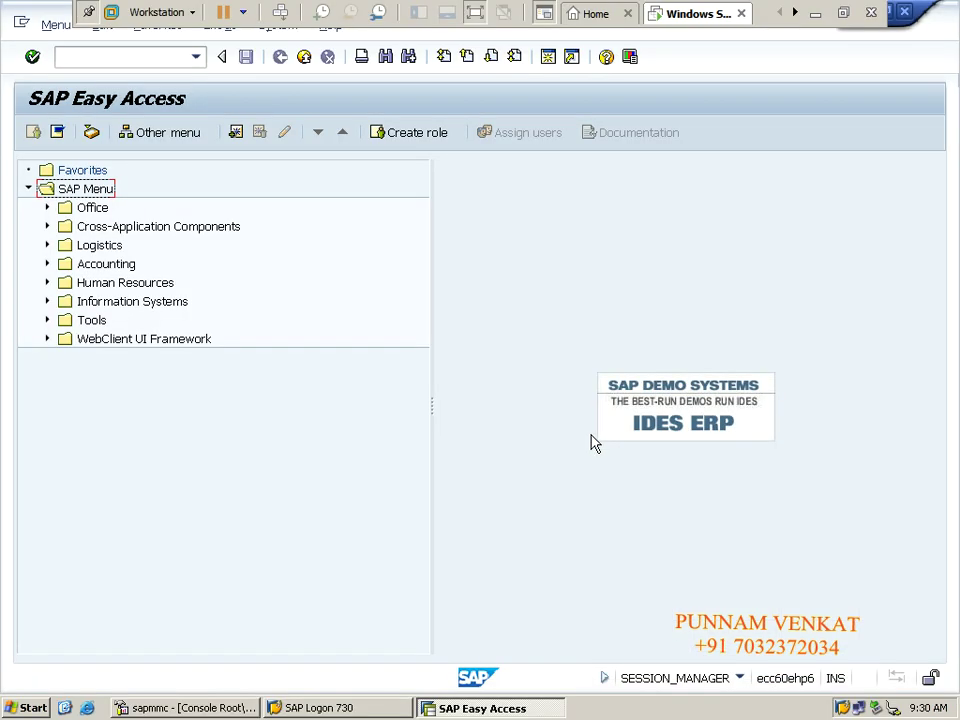
Enter transaction FBL1N to open the Vendor Line Item Display selection screen.
{"action": "left_click", "coordinate": [98, 55]}
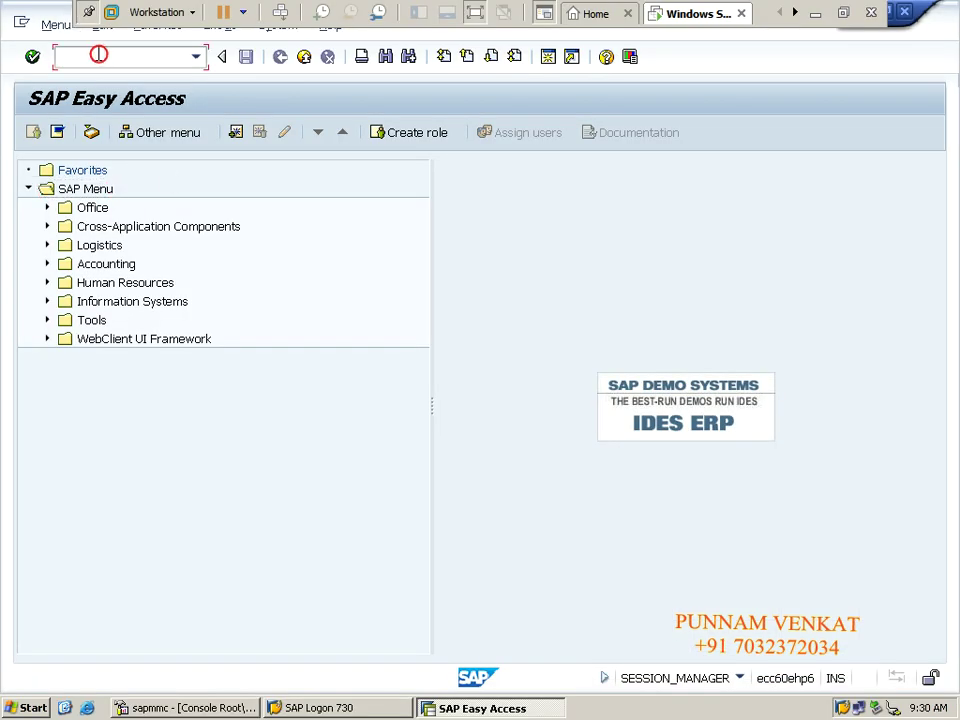
{"action": "type", "text": "FBL1N"}
{"action": "key", "text": "Return"}
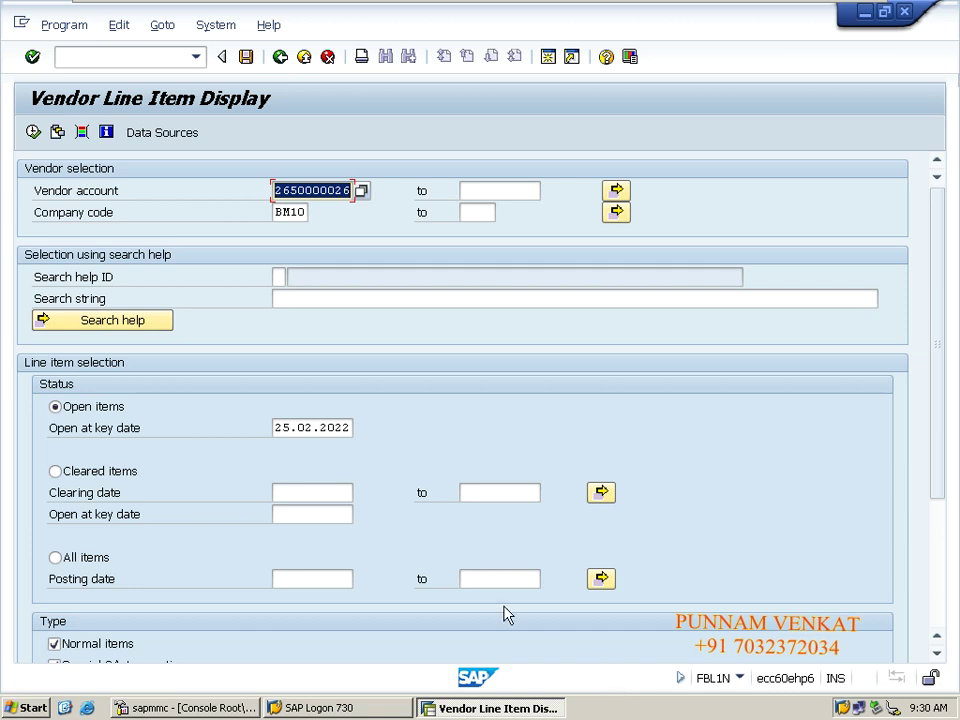
Show System > Status for FBL1N, select program name RFITEMAP, and minimise the SAP session.
{"action": "left_click", "coordinate": [215, 27]}
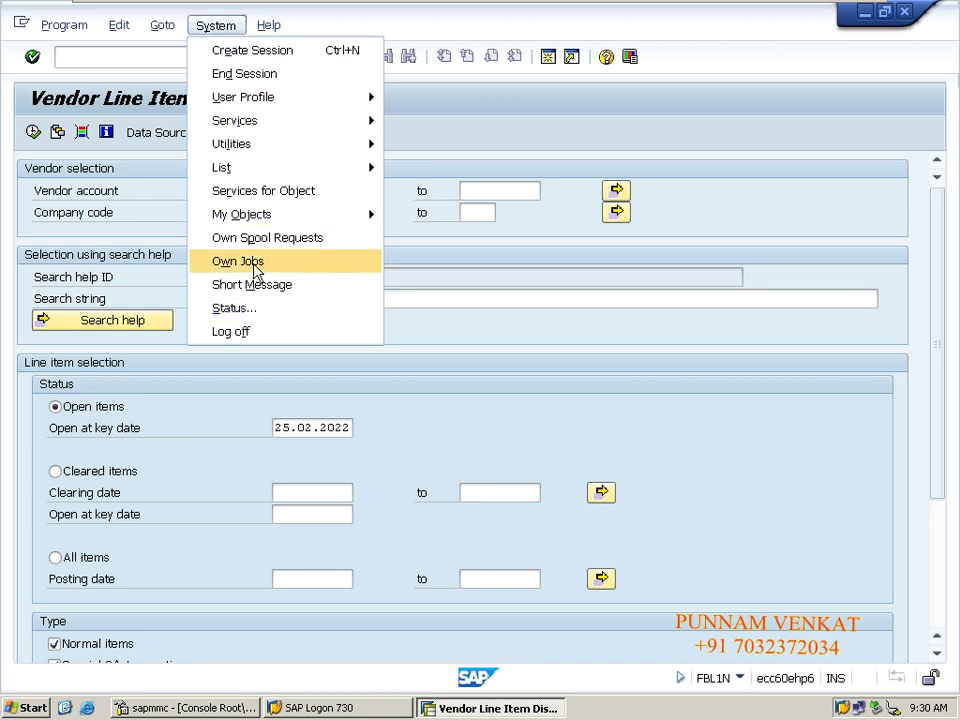
{"action": "left_click", "coordinate": [250, 312]}
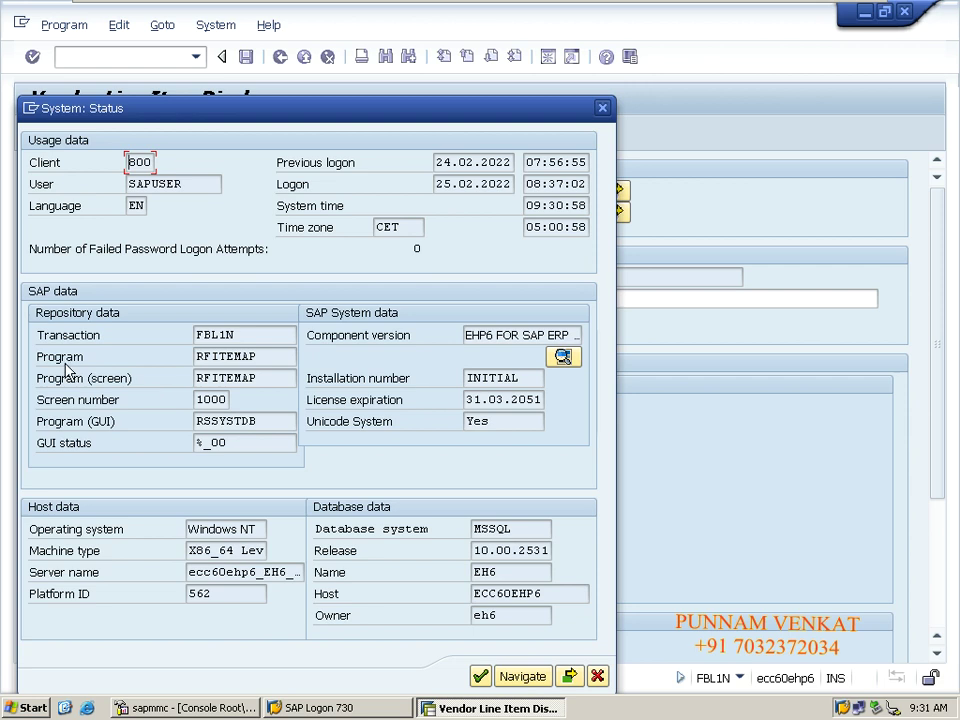
{"action": "double_click", "coordinate": [262, 357]}
{"action": "left_click_drag", "start_coordinate": [273, 357], "coordinate": [194, 334]}
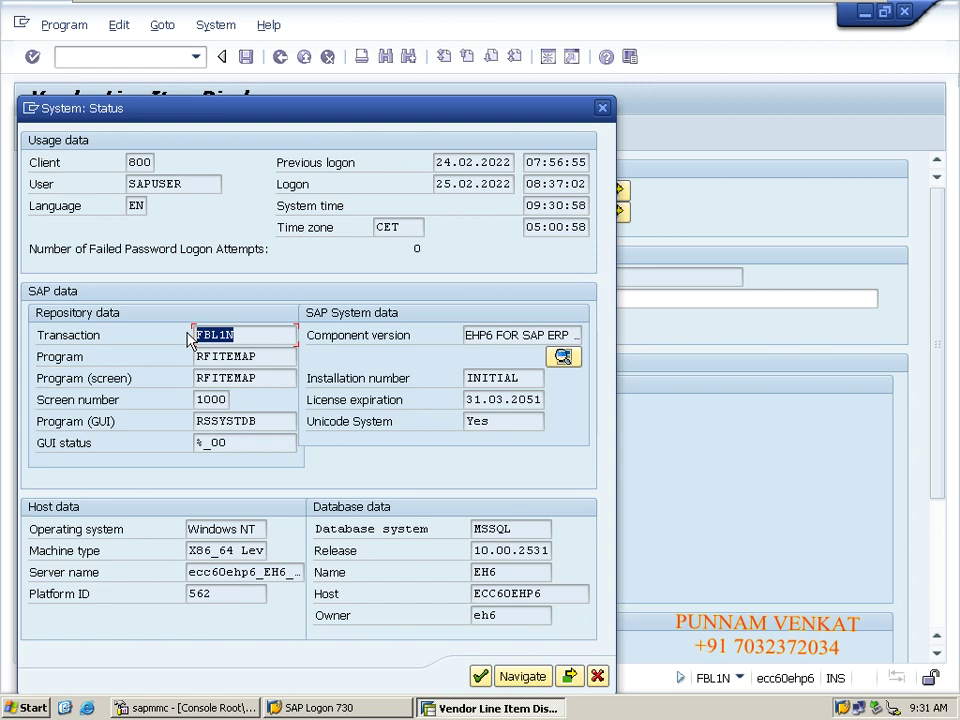
{"action": "left_click_drag", "start_coordinate": [255, 357], "coordinate": [193, 364]}
{"action": "key", "text": "ctrl+c"}
{"action": "mouse_move", "coordinate": [90, 10]}
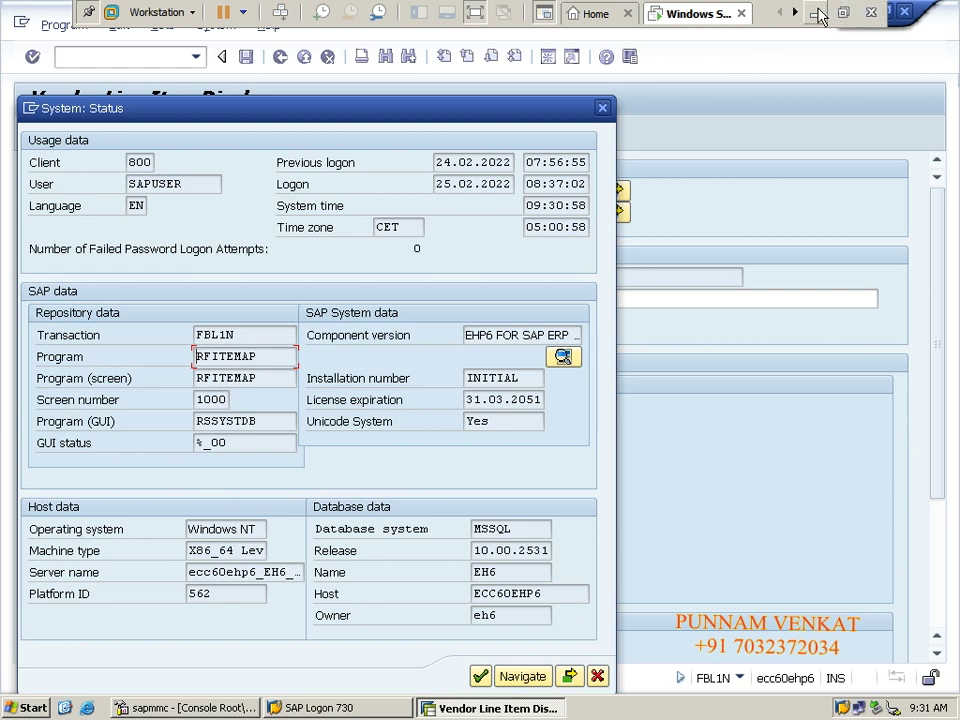
{"action": "left_click", "coordinate": [815, 13]}
Paste RFITEMAP into D69 beside the heading, then switch back to SAP GUI.
{"action": "left_click", "coordinate": [221, 524]}
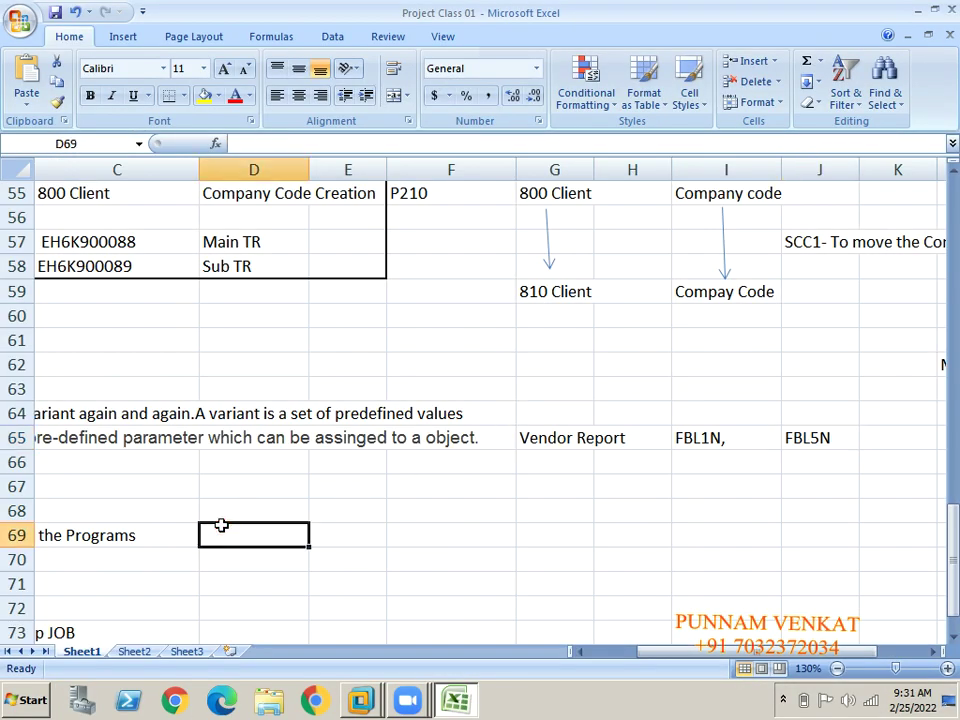
{"action": "key", "text": "Home"}
{"action": "key", "text": "Down"}
{"action": "key", "text": "Right"}
{"action": "key", "text": "Right"}
{"action": "key", "text": "Right"}
{"action": "key", "text": "Up"}
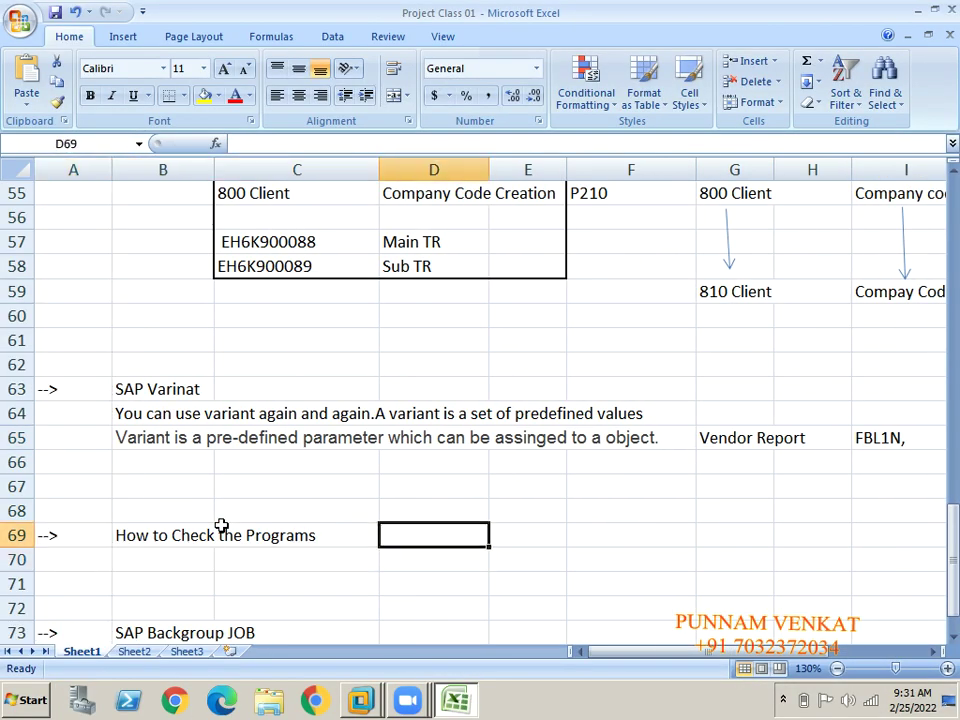
{"action": "key", "text": "ctrl+v"}
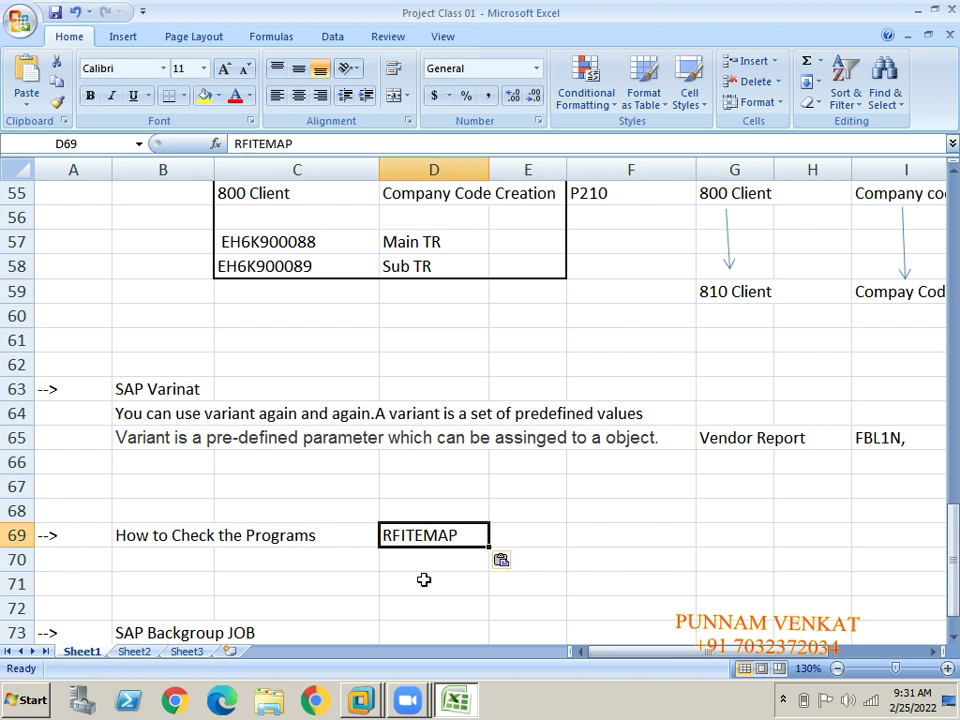
{"action": "left_click", "coordinate": [424, 580]}
{"action": "key", "text": "alt+Tab"}
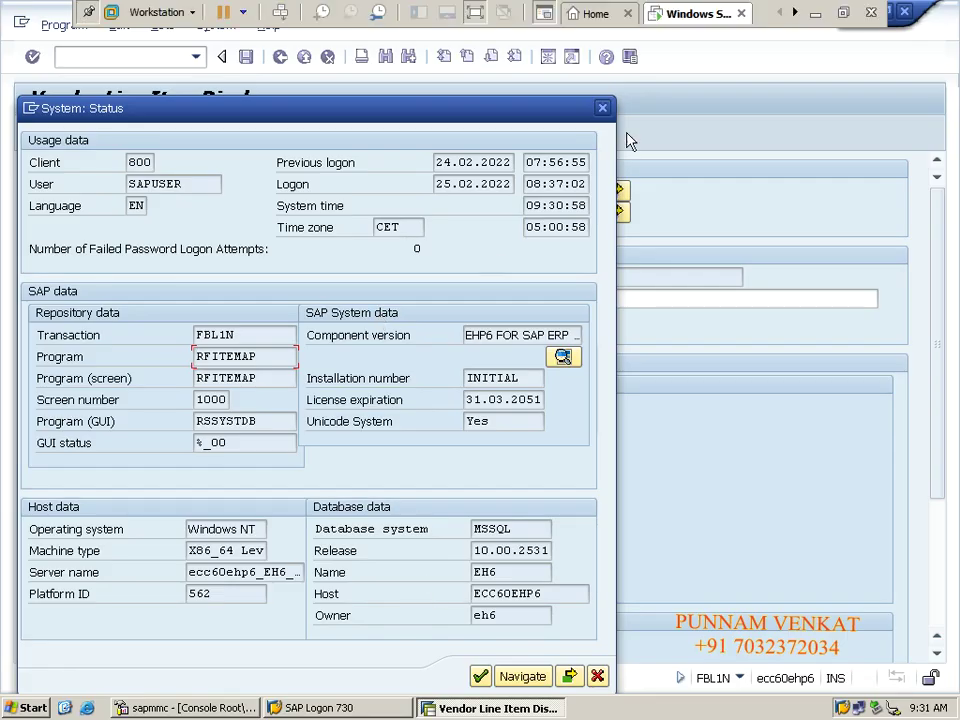
Close the System: Status dialog and return to the Easy Access menu with /n.
{"action": "left_click", "coordinate": [606, 108]}
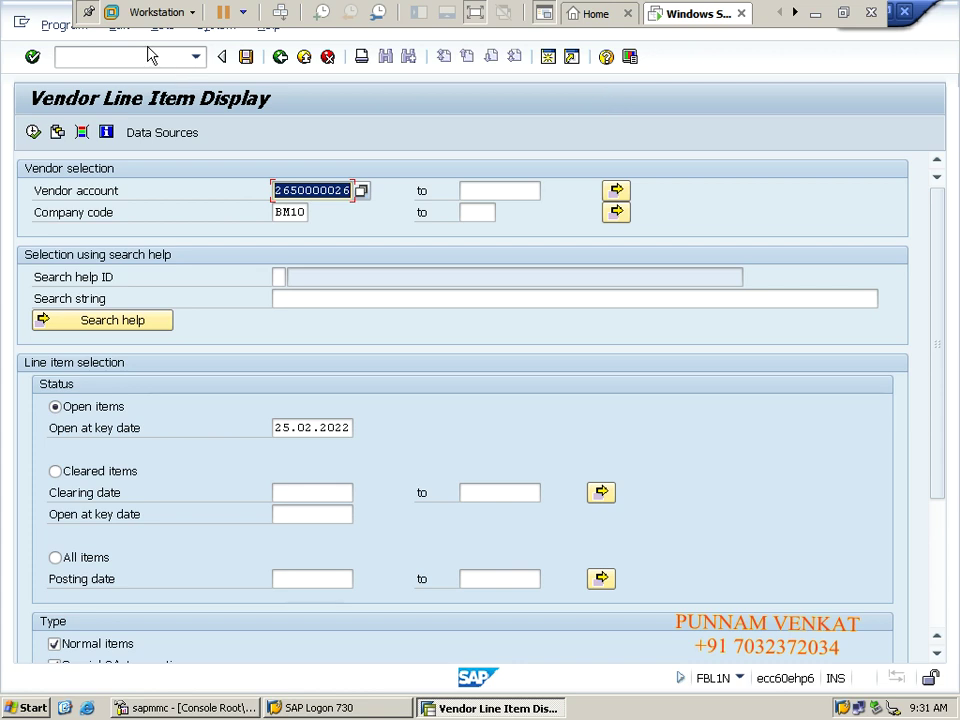
{"action": "left_click", "coordinate": [147, 55]}
{"action": "type", "text": "/n"}
{"action": "key", "text": "Return"}
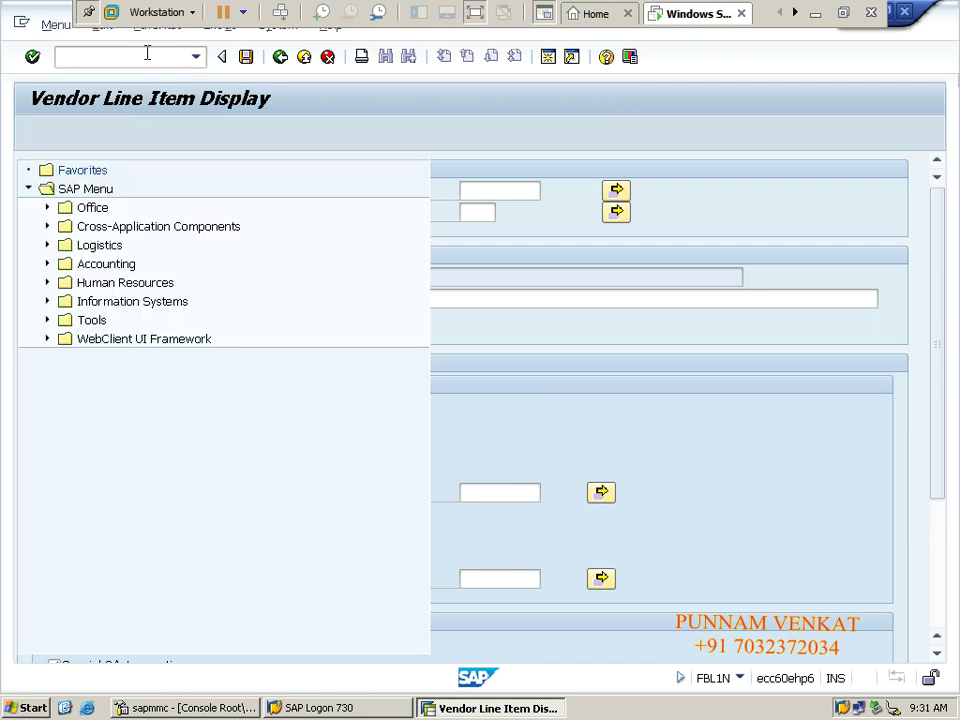
Enter transaction AR01 to open the Asset Balances selection screen for BM10.
{"action": "left_click", "coordinate": [147, 57]}
{"action": "type", "text": "FBL"}
{"action": "key", "text": "BackSpace"}
{"action": "key", "text": "BackSpace"}
{"action": "key", "text": "BackSpace"}
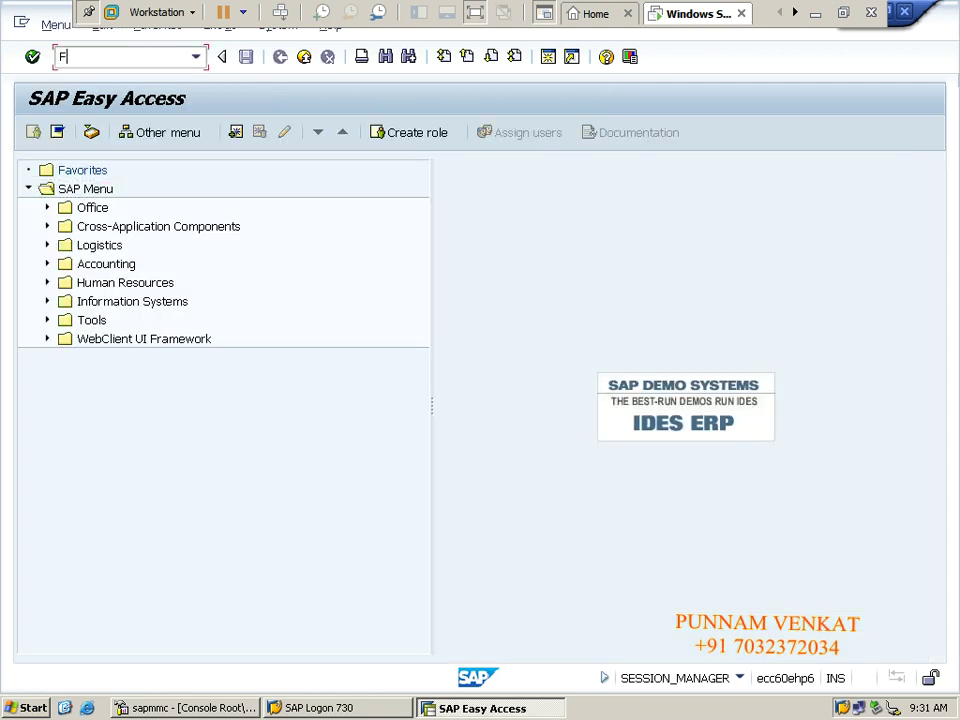
{"action": "type", "text": "B"}
{"action": "key", "text": "BackSpace"}
{"action": "type", "text": "AR01"}
{"action": "key", "text": "Return"}
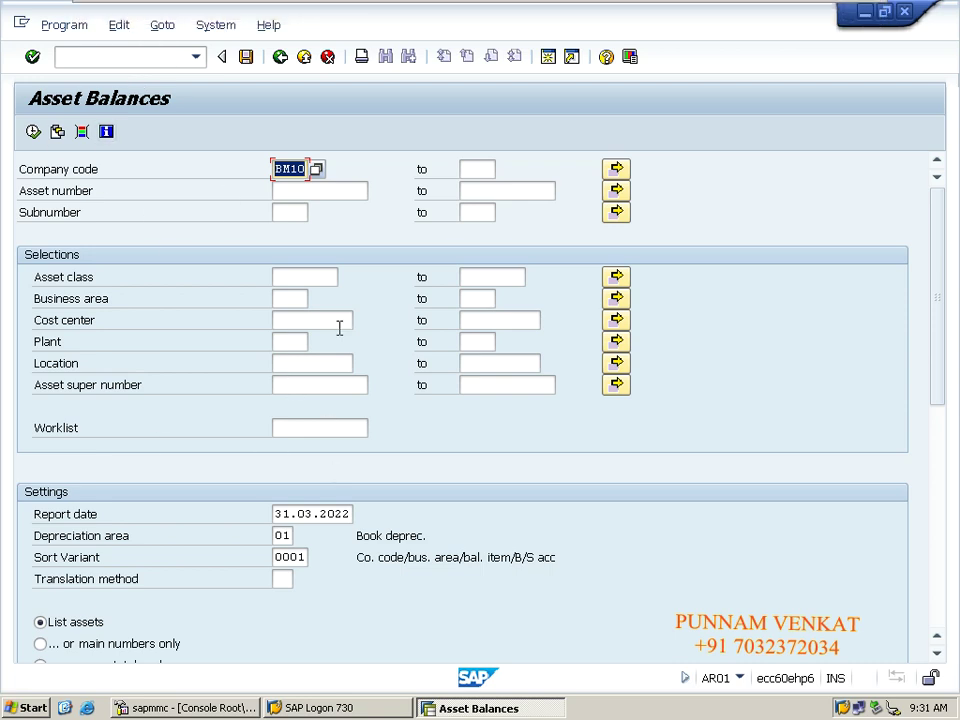
{"action": "left_click", "coordinate": [384, 163]}
Open System Status for AR01 and copy its program name RABEST_ALV01.
{"action": "left_click", "coordinate": [212, 28]}
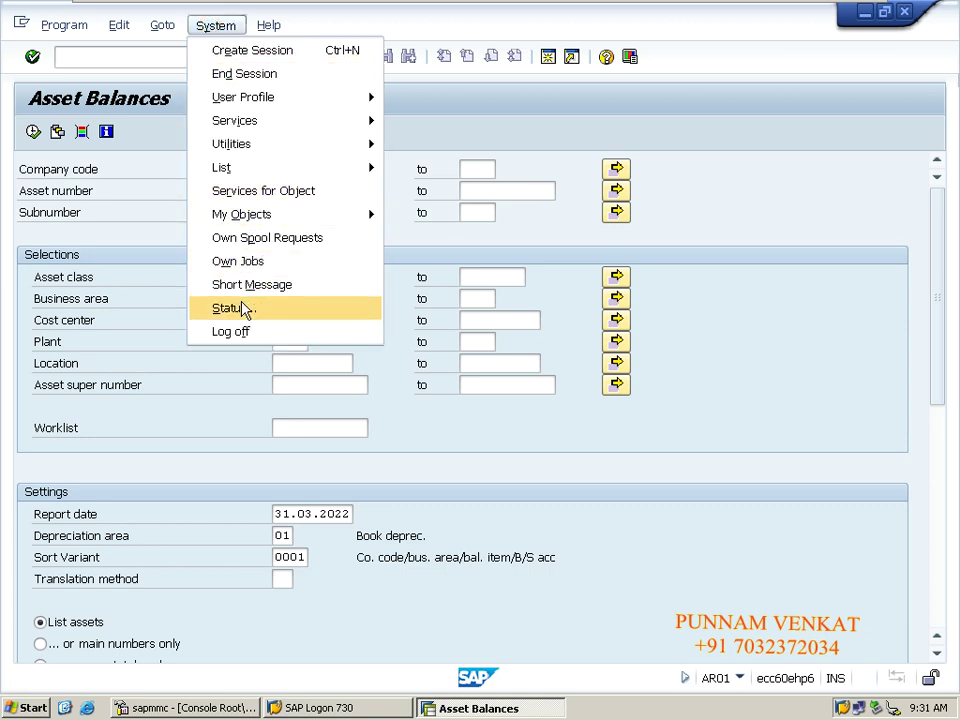
{"action": "left_click", "coordinate": [243, 309]}
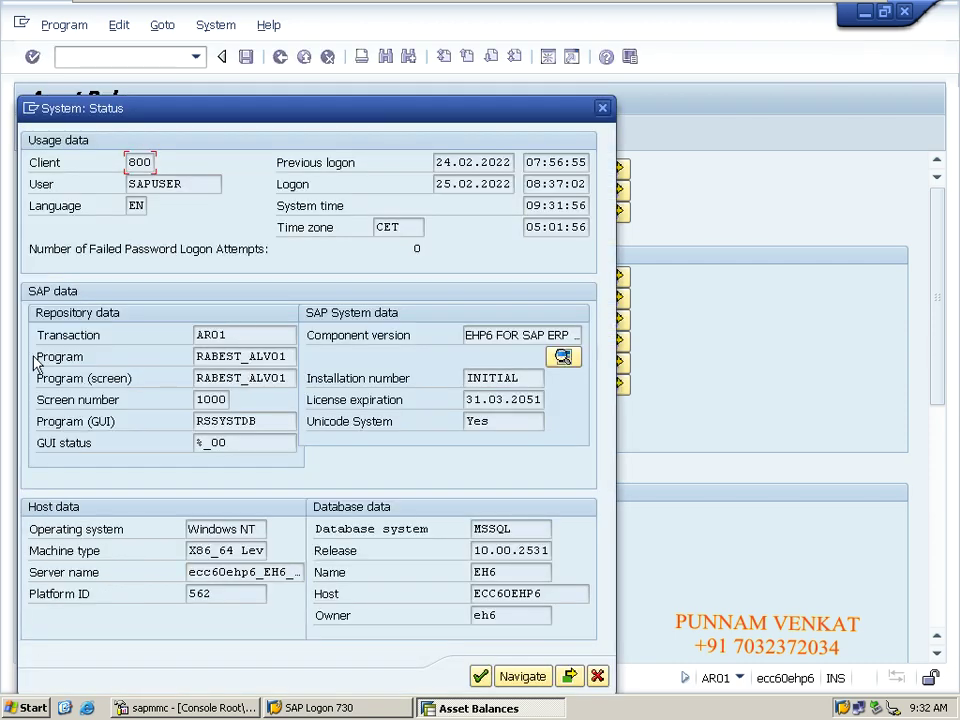
{"action": "left_click_drag", "start_coordinate": [196, 356], "coordinate": [291, 356]}
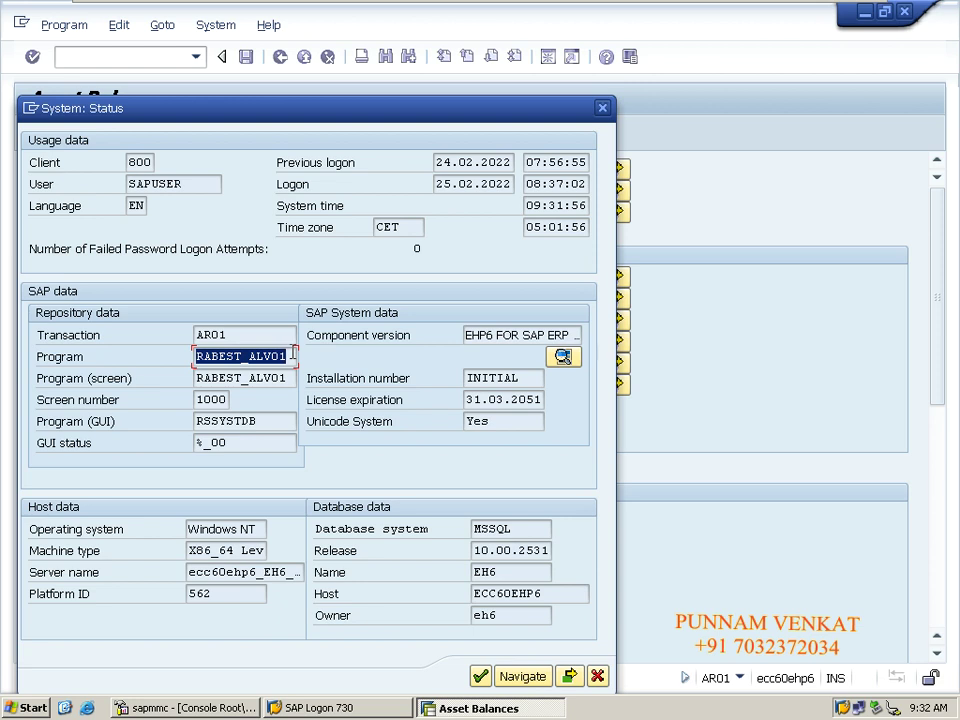
{"action": "left_click", "coordinate": [222, 357]}
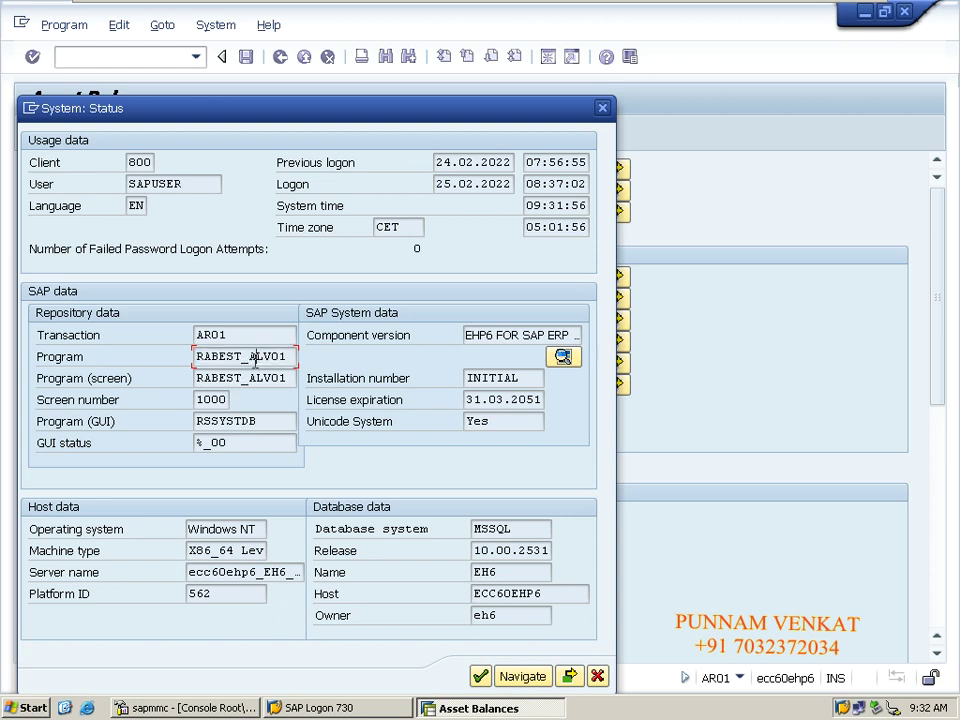
{"action": "left_click_drag", "start_coordinate": [196, 357], "coordinate": [292, 357]}
{"action": "left_click_drag", "start_coordinate": [237, 337], "coordinate": [195, 343]}
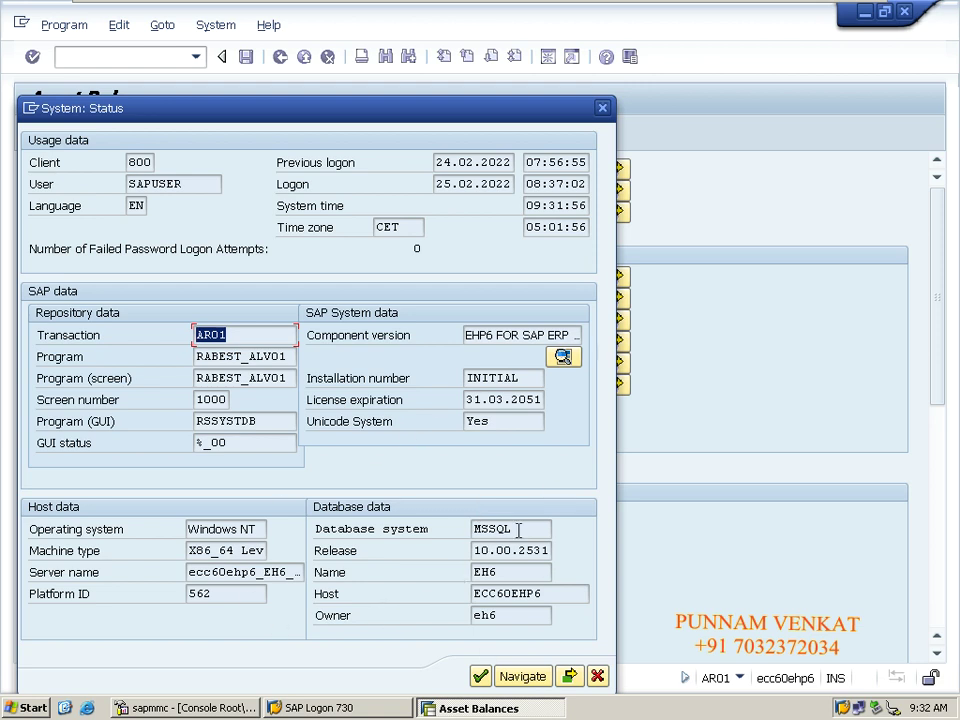
{"action": "left_click_drag", "start_coordinate": [474, 528], "coordinate": [518, 529]}
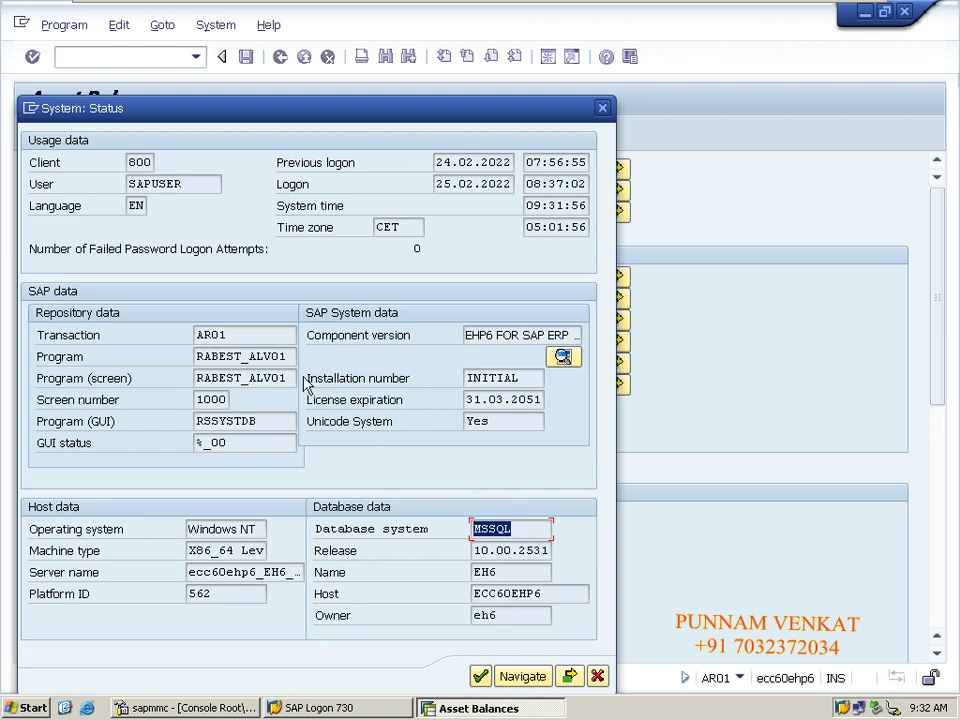
{"action": "double_click", "coordinate": [191, 186]}
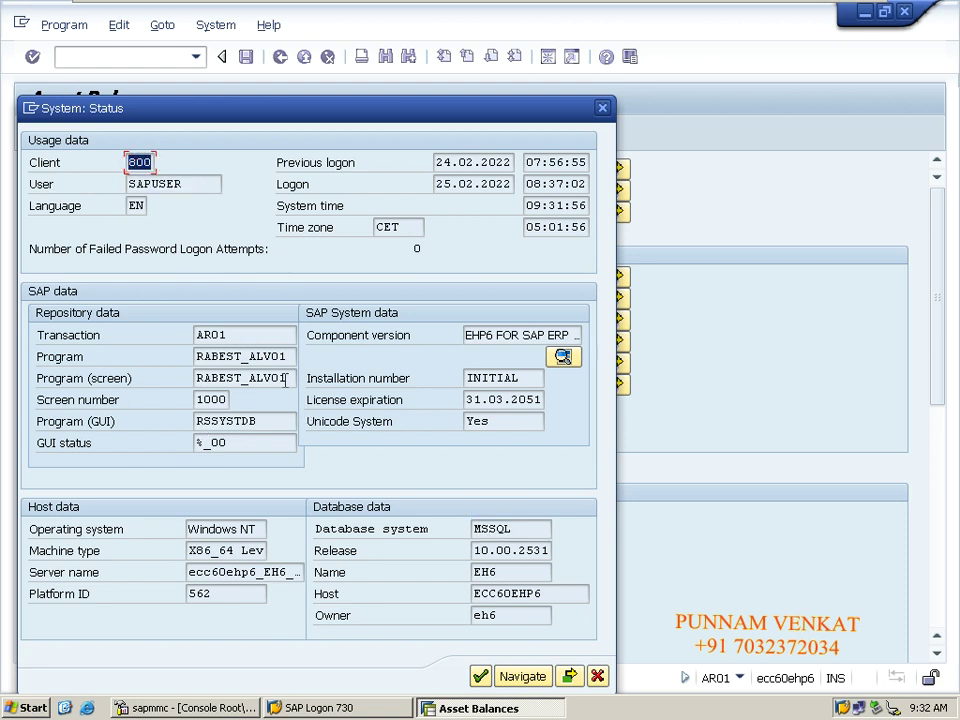
{"action": "left_click_drag", "start_coordinate": [196, 356], "coordinate": [315, 358]}
{"action": "key", "text": "ctrl+c"}
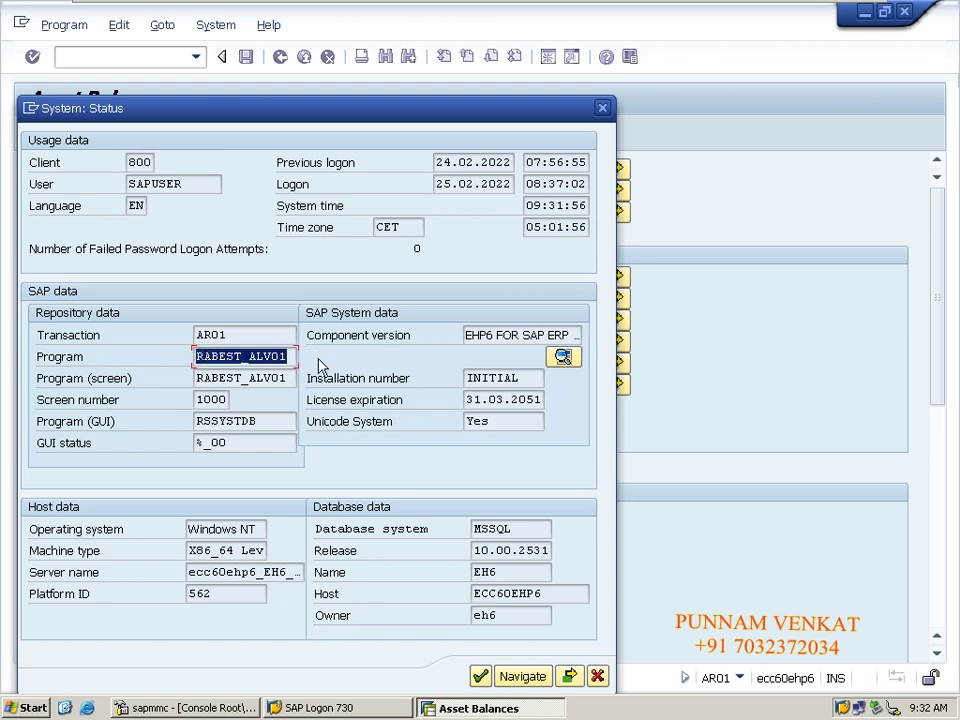
{"action": "left_click", "coordinate": [602, 108]}
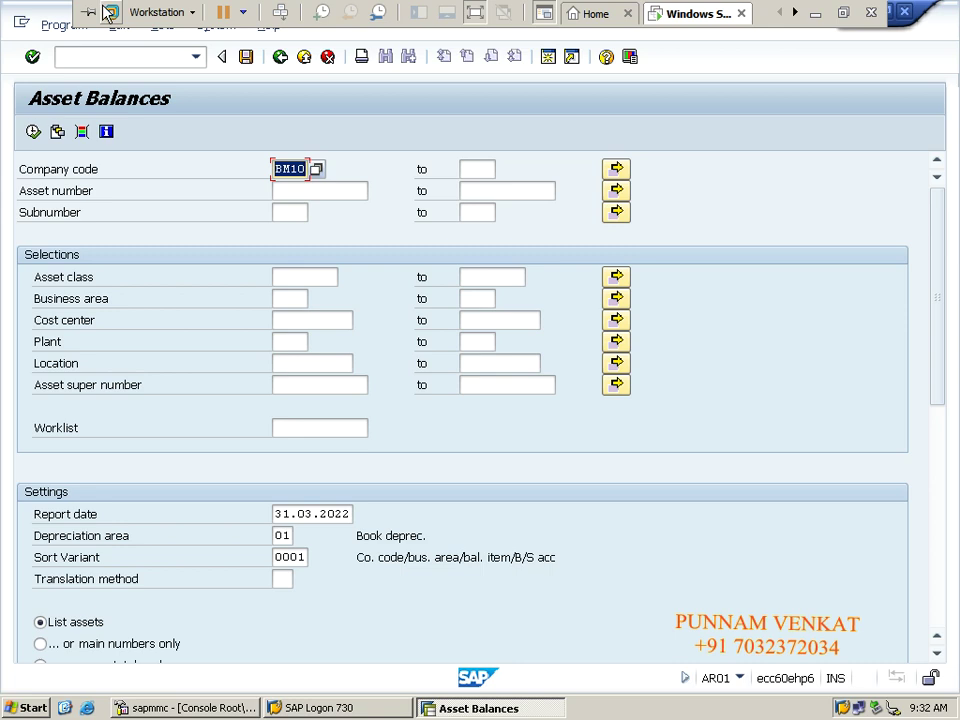
Paste RABEST_ALV01 into cell D70 of the Excel notes and return to SAP.
{"action": "left_click", "coordinate": [108, 12]}
{"action": "left_click", "coordinate": [82, 10]}
{"action": "left_click", "coordinate": [815, 13]}
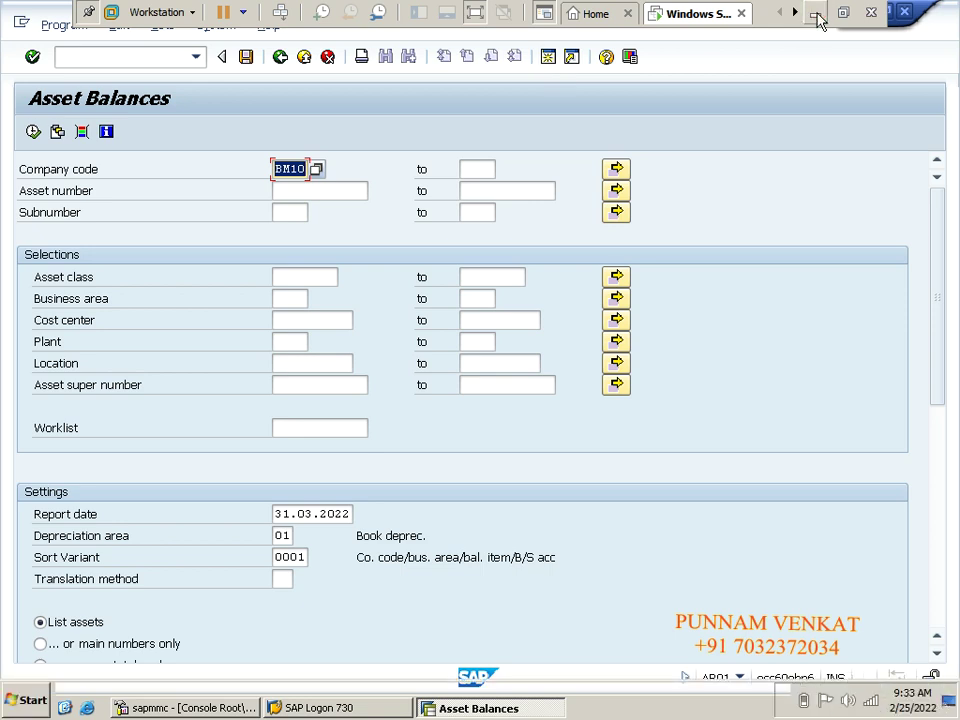
{"action": "left_click", "coordinate": [415, 555]}
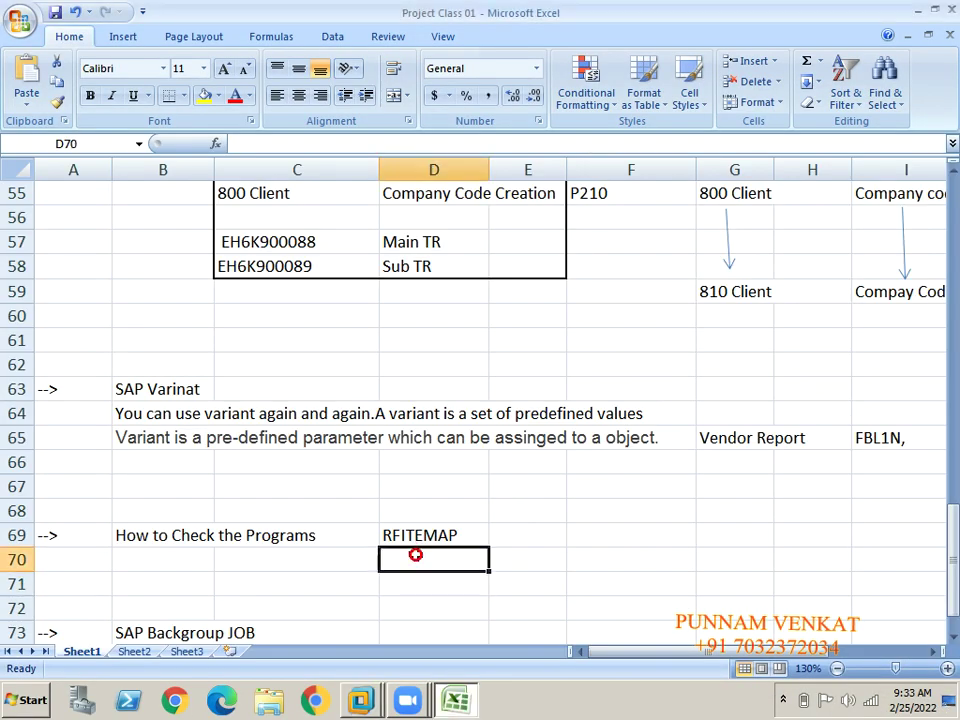
{"action": "key", "text": "ctrl+v"}
{"action": "key", "text": "alt+Tab"}
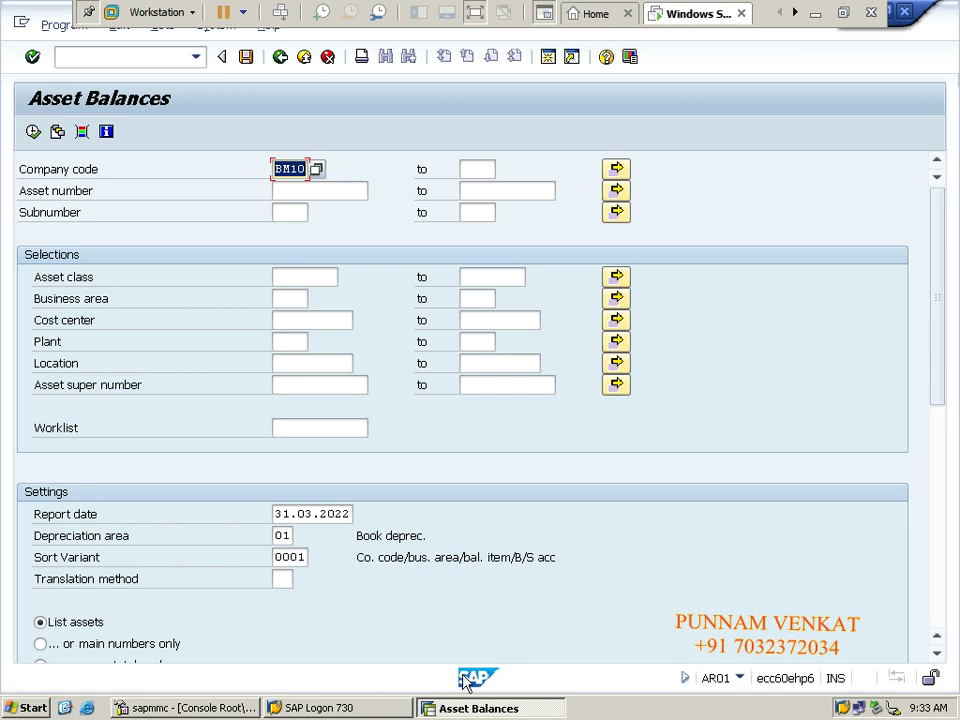
{"action": "left_click", "coordinate": [685, 678]}
{"action": "left_click", "coordinate": [938, 680]}
{"action": "left_click", "coordinate": [740, 679]}
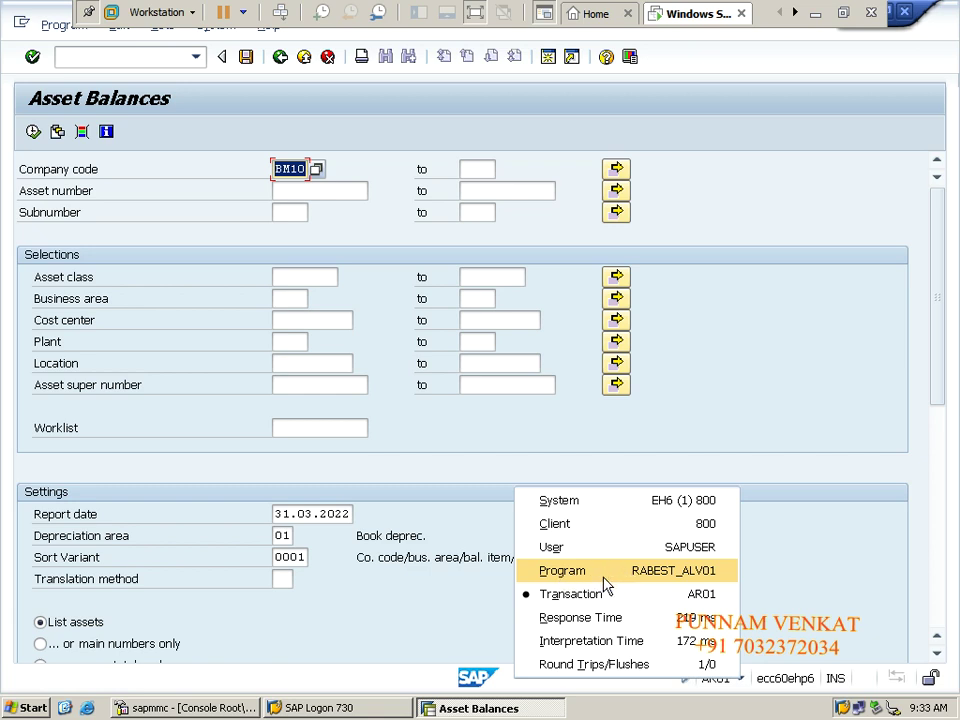
{"action": "left_click", "coordinate": [356, 673]}
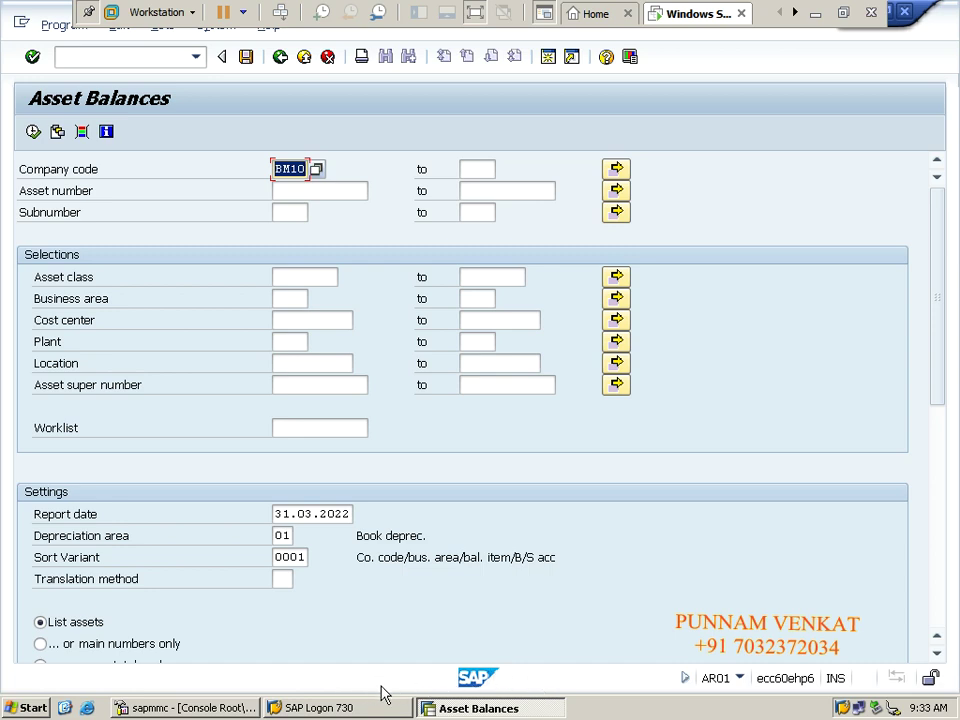
{"action": "left_click", "coordinate": [740, 680]}
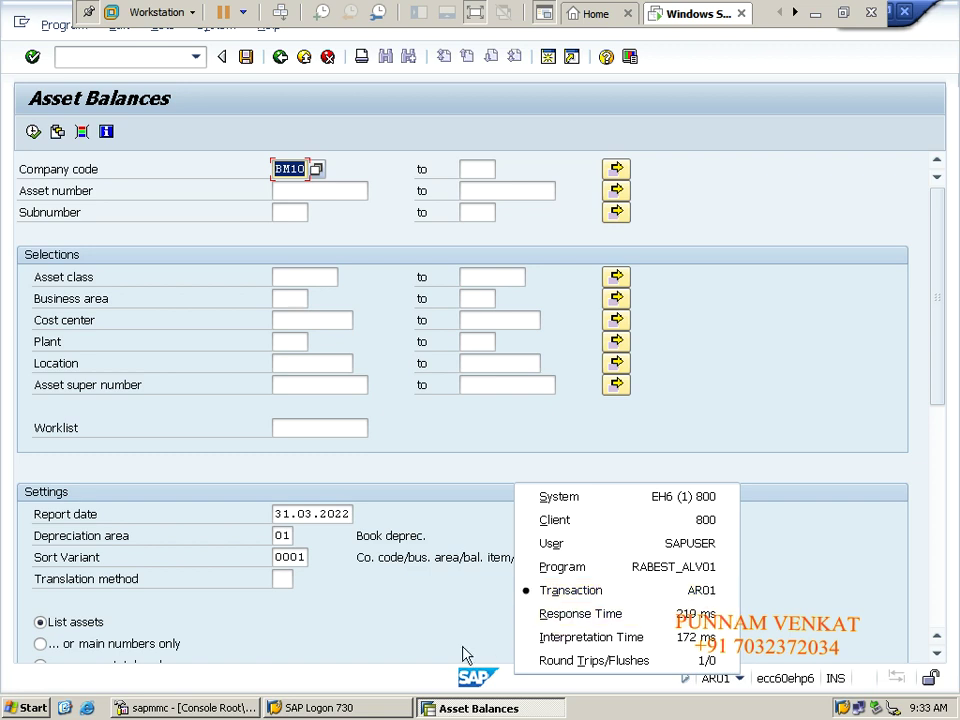
{"action": "left_click", "coordinate": [392, 686]}
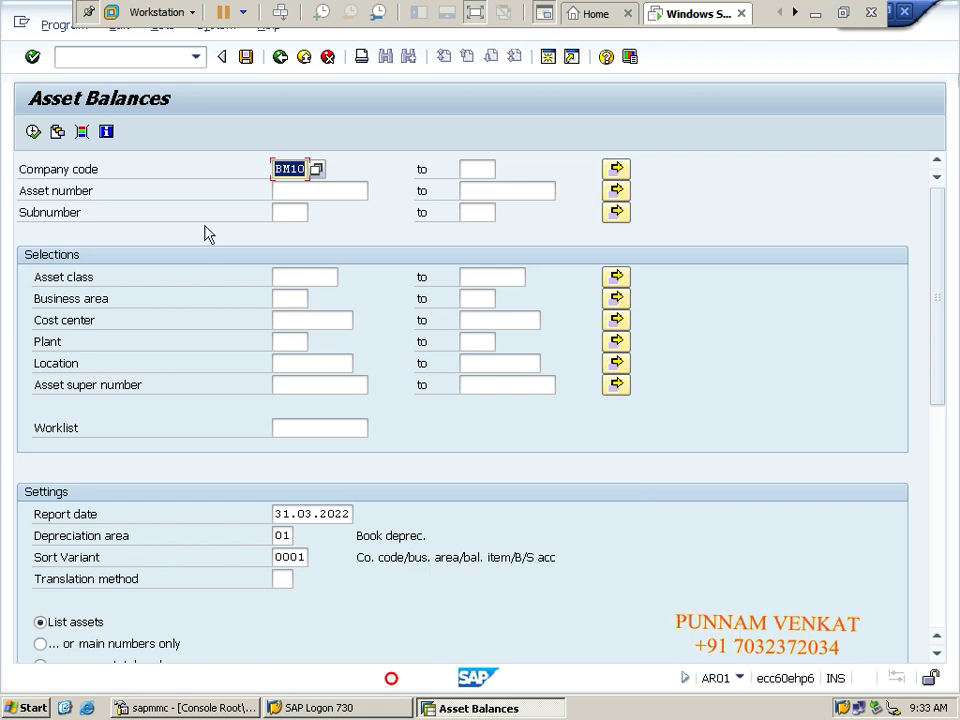
Exit with /n, start transaction FBL1N, and display its system information (program RFITEMAP).
{"action": "left_click", "coordinate": [144, 56]}
{"action": "type", "text": "/n"}
{"action": "key", "text": "Return"}
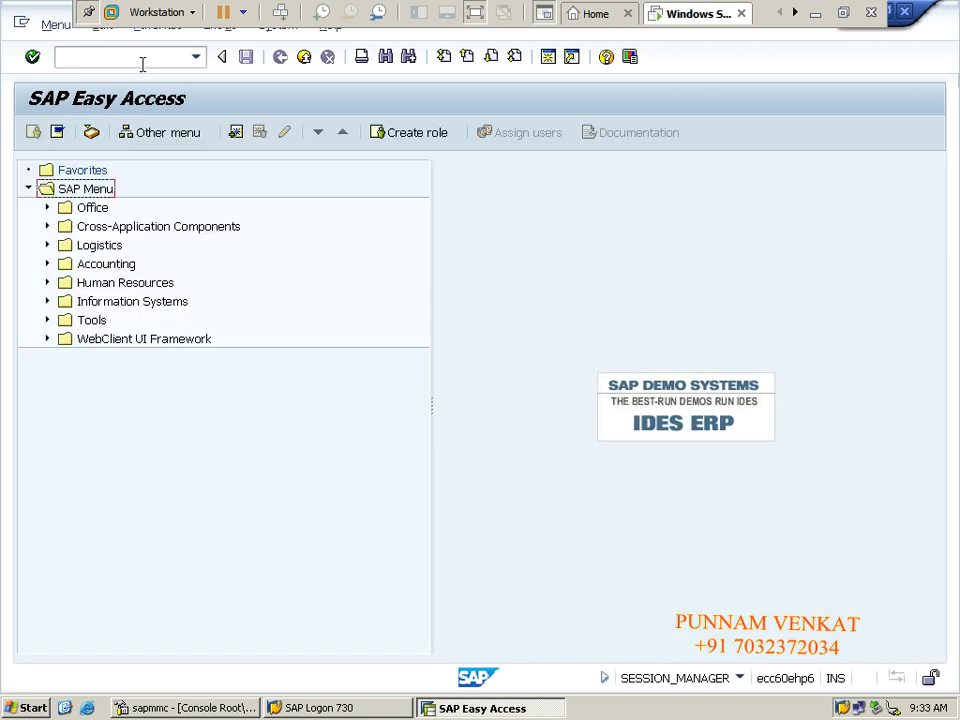
{"action": "left_click", "coordinate": [141, 60]}
{"action": "type", "text": "FBL"}
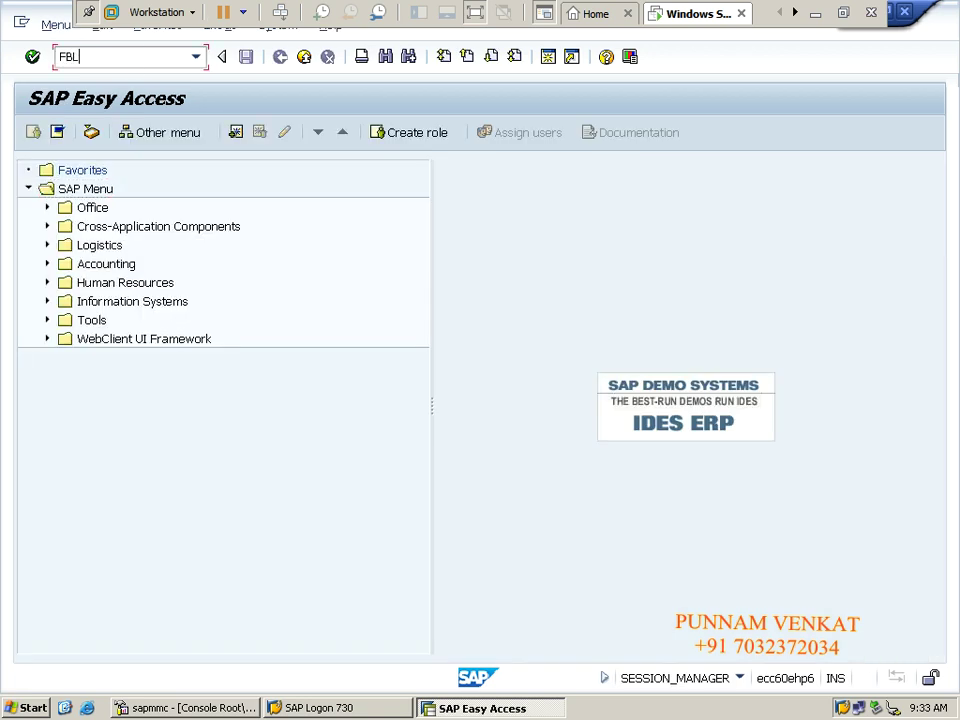
{"action": "type", "text": "1N"}
{"action": "key", "text": "Return"}
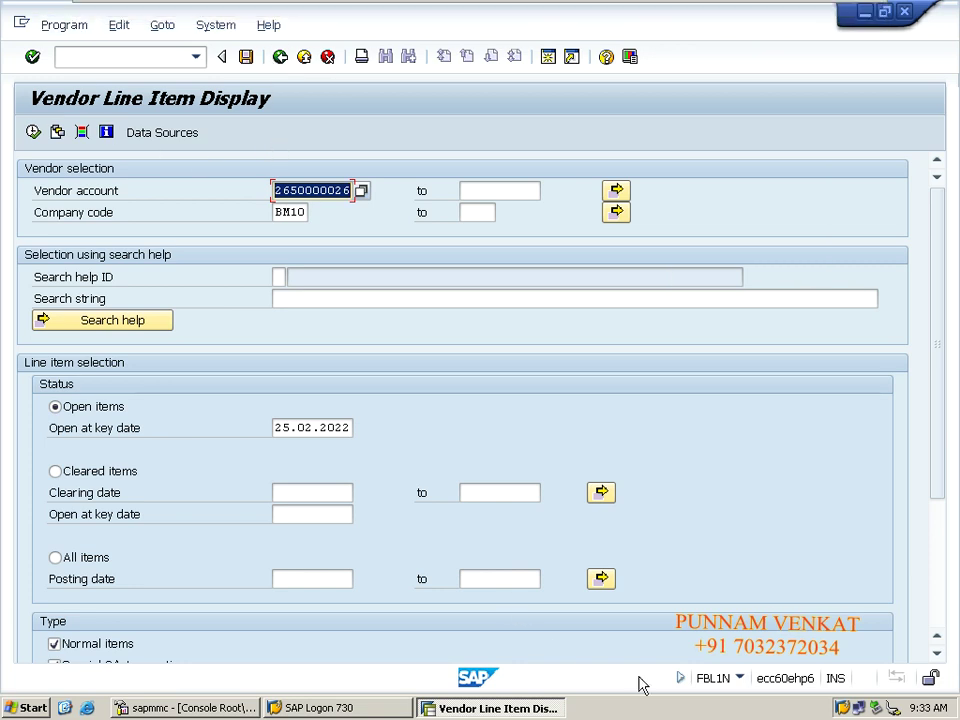
{"action": "left_click", "coordinate": [740, 681]}
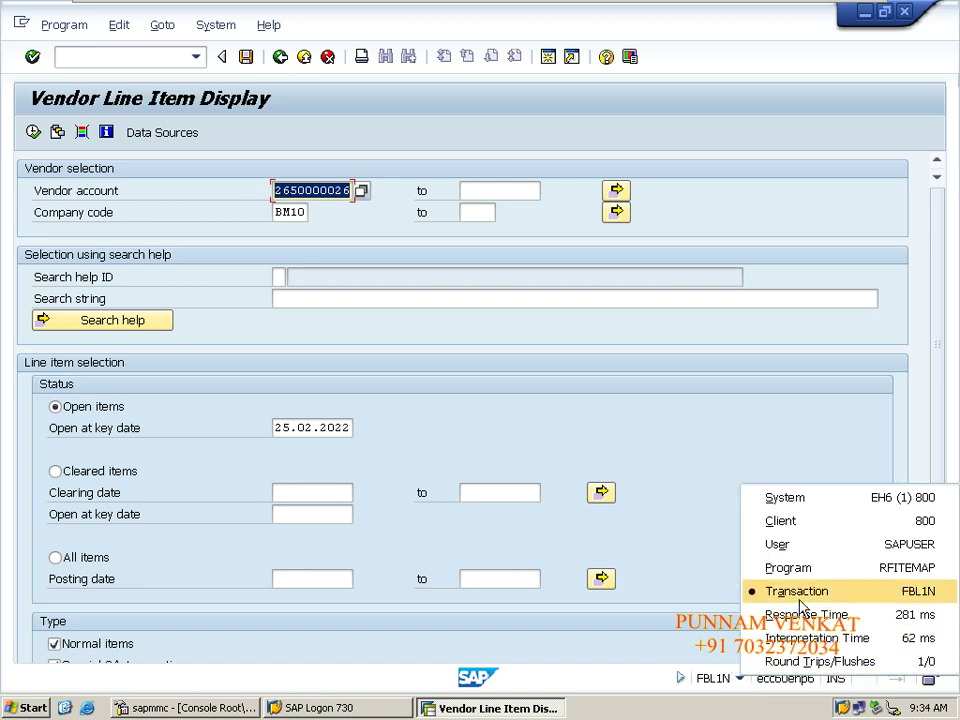
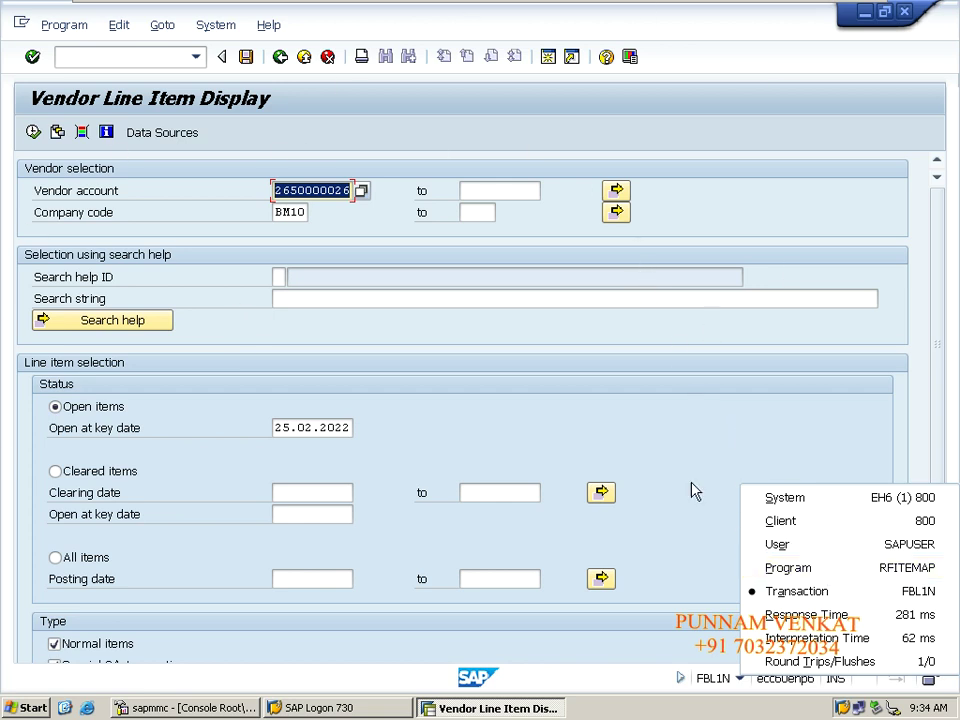
Dismiss the status popup and bring up field help for the Open at key date field.
{"action": "left_click", "coordinate": [611, 442]}
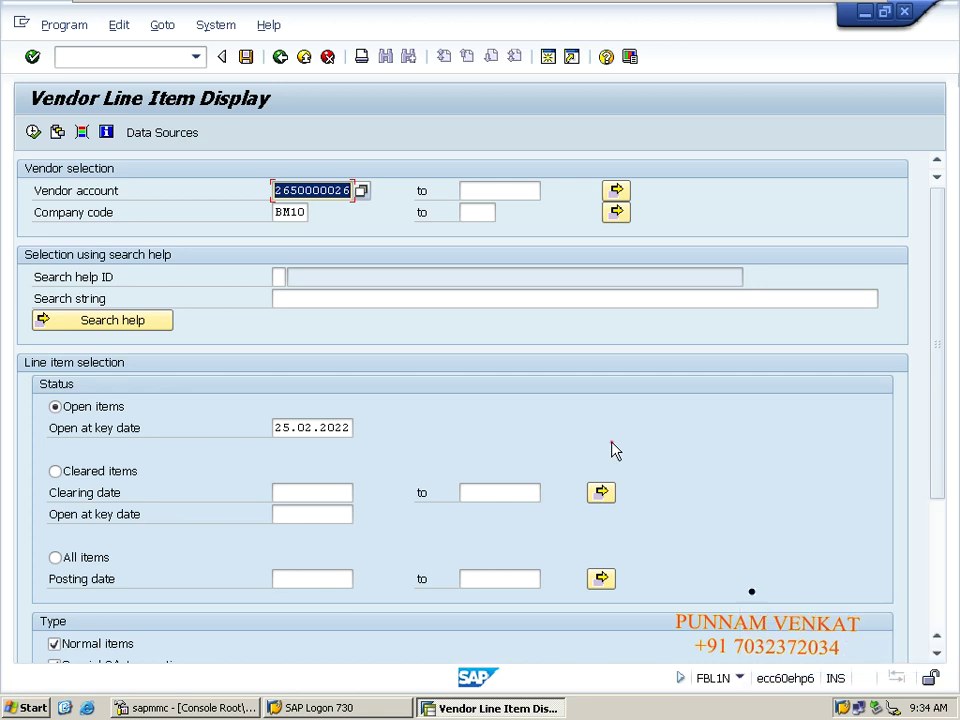
{"action": "left_click", "coordinate": [279, 490]}
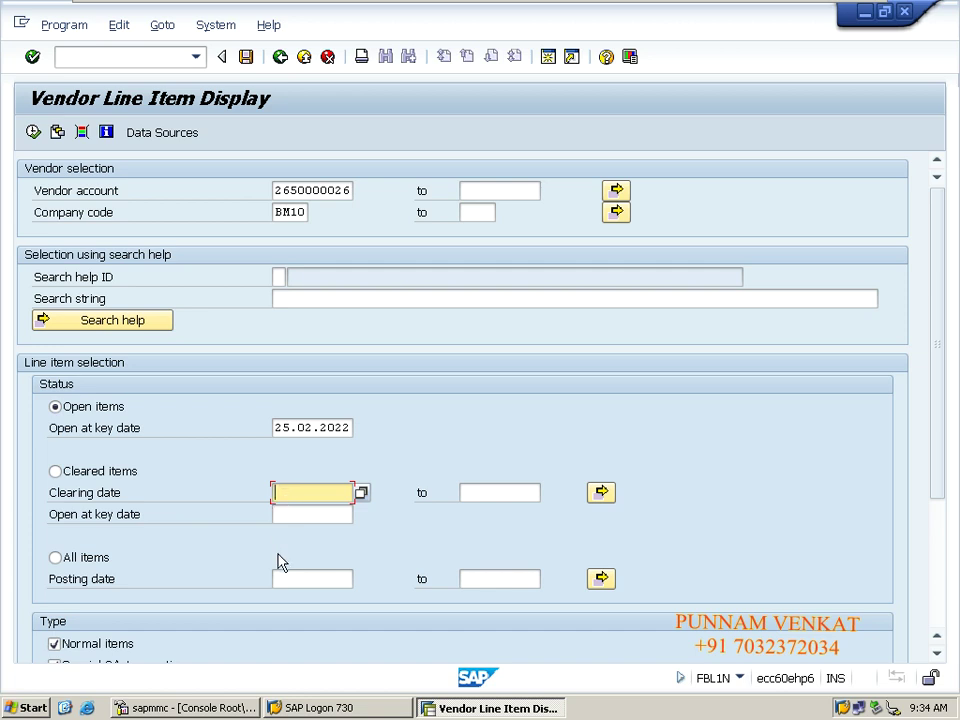
{"action": "left_click", "coordinate": [325, 513]}
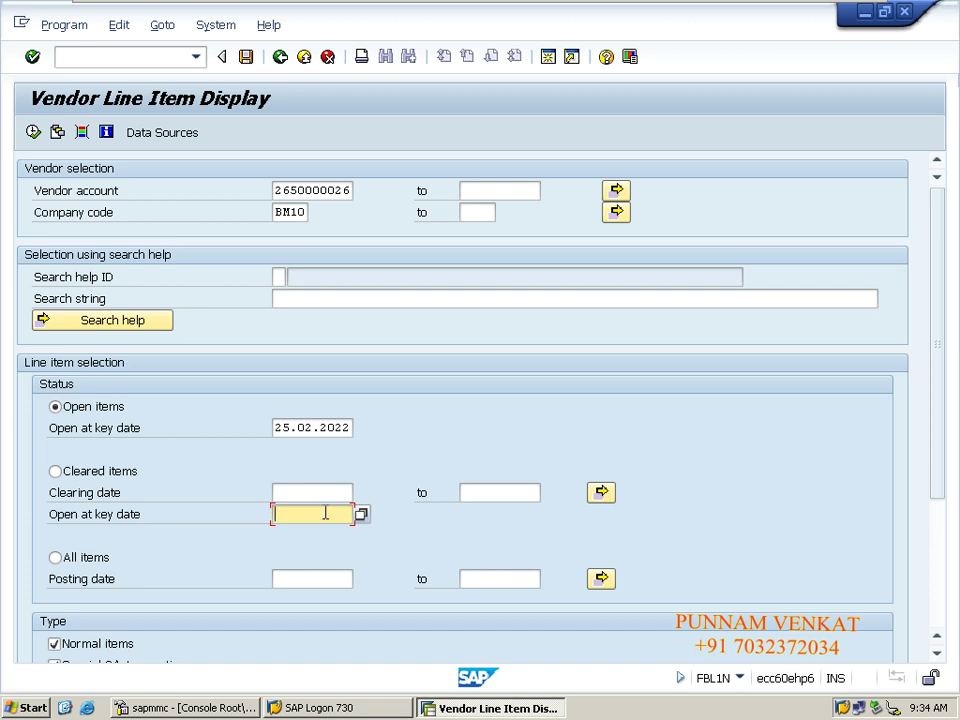
{"action": "key", "text": "F8"}
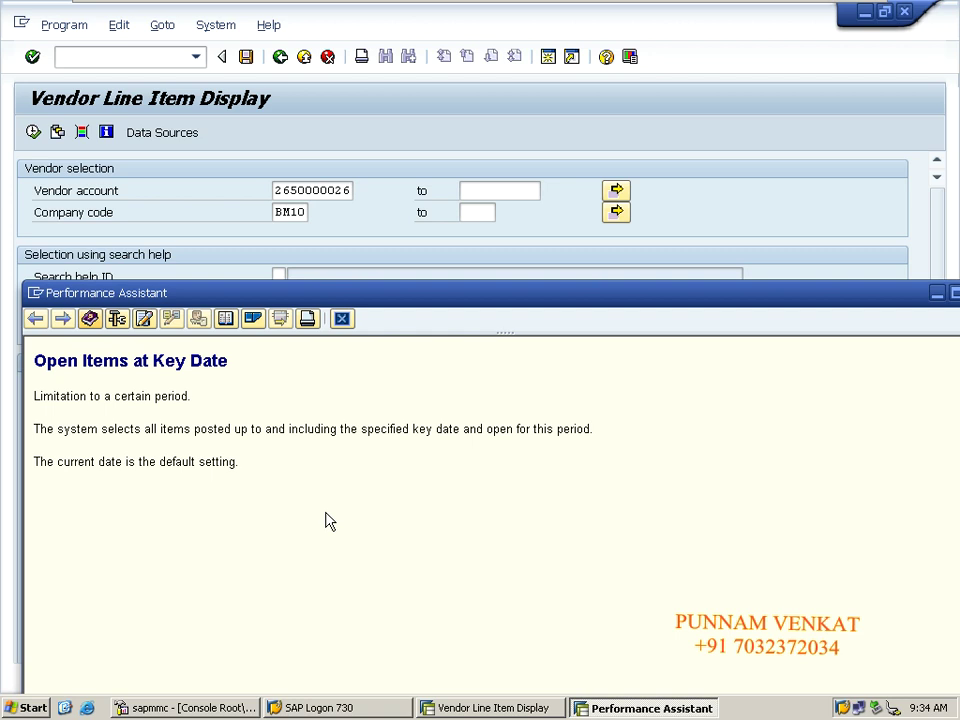
View the field's technical information, selecting program name RSSYSTDB, then close the help windows.
{"action": "left_click", "coordinate": [116, 319]}
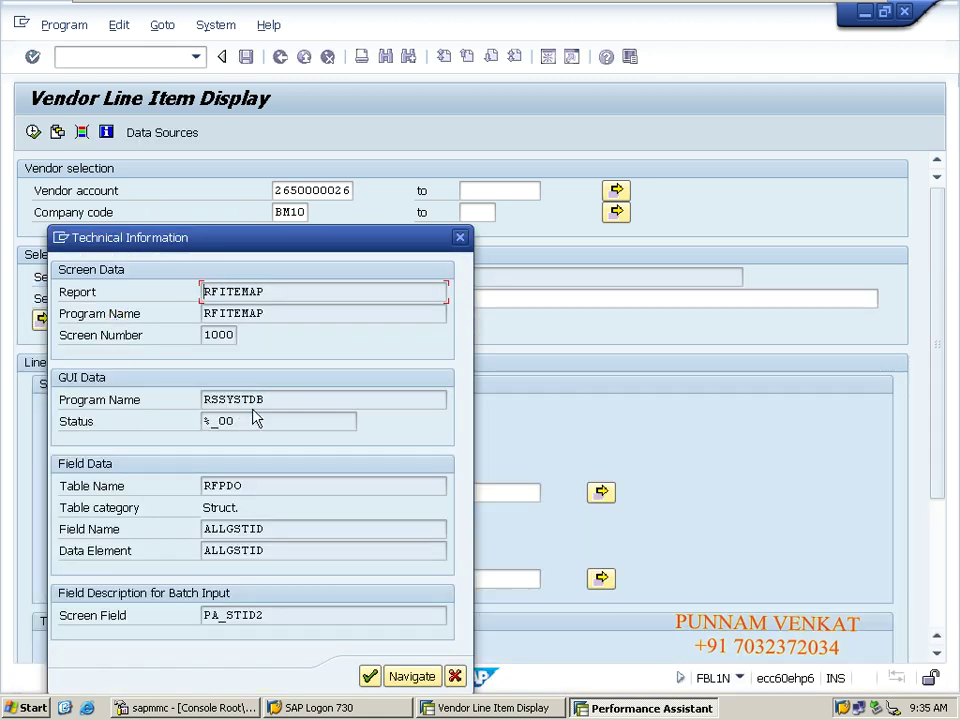
{"action": "left_click", "coordinate": [273, 399]}
{"action": "double_click", "coordinate": [273, 399]}
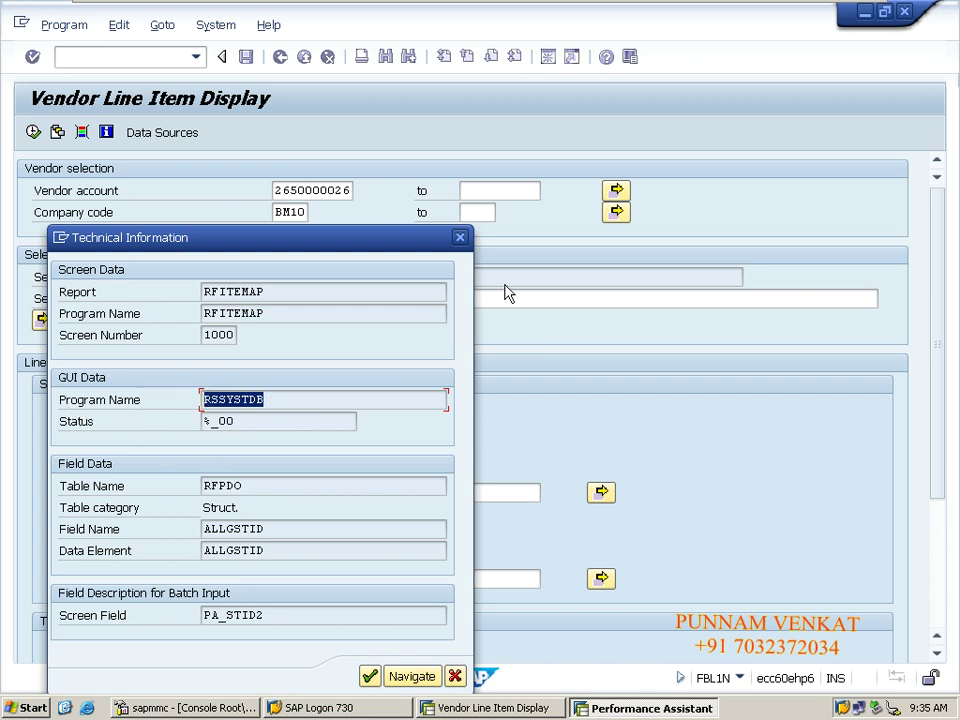
{"action": "left_click", "coordinate": [460, 238]}
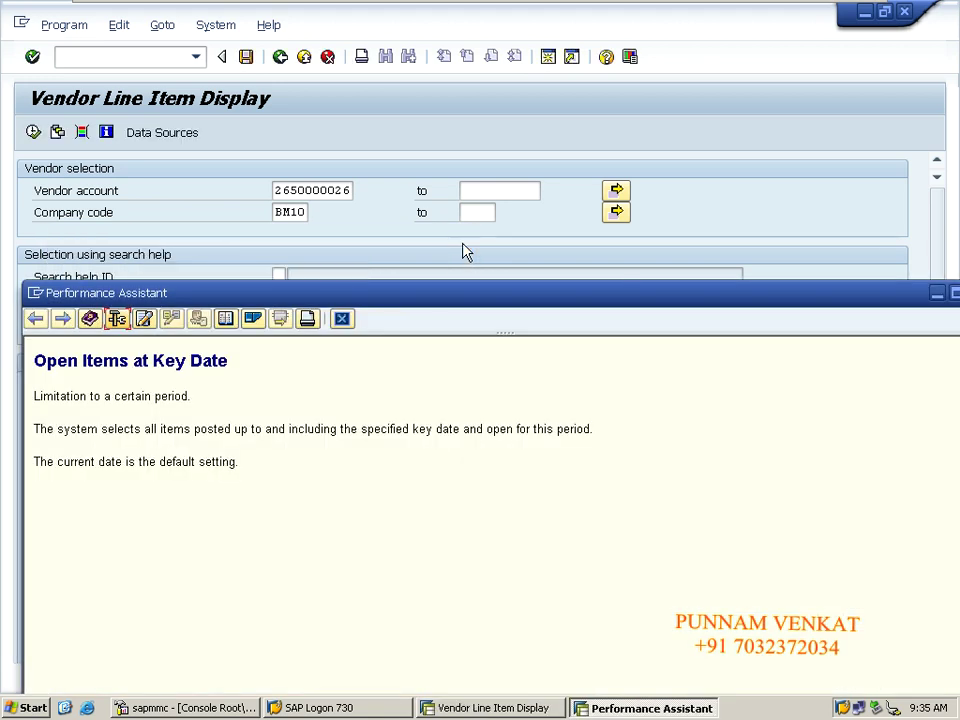
{"action": "left_click_drag", "start_coordinate": [520, 302], "coordinate": [296, 288]}
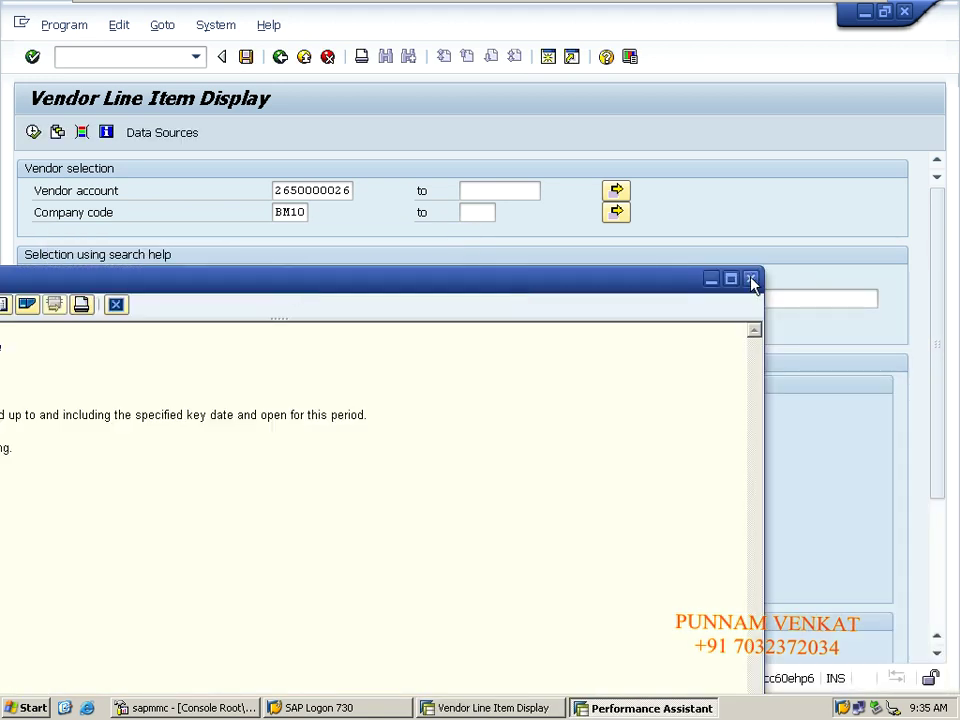
{"action": "left_click", "coordinate": [750, 278]}
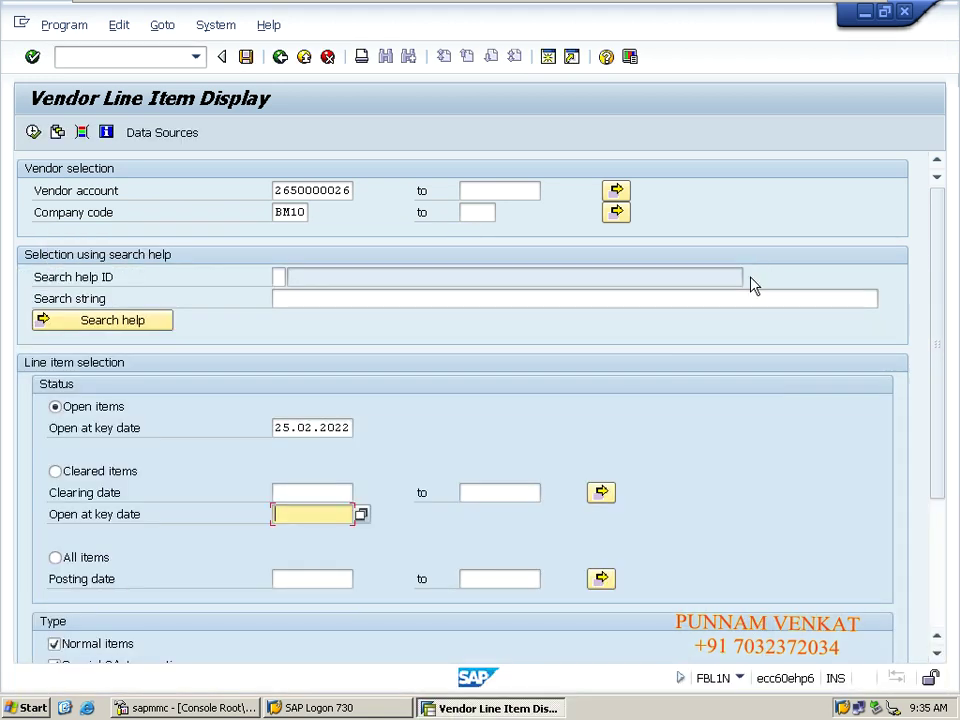
{"action": "left_click", "coordinate": [311, 576]}
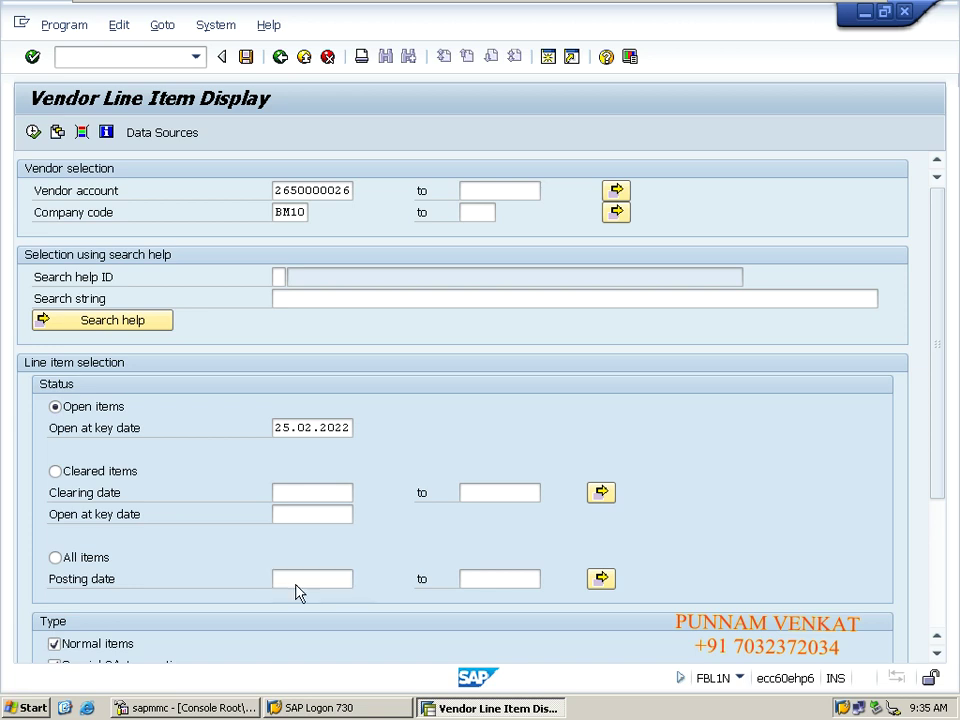
{"action": "key", "text": "F1"}
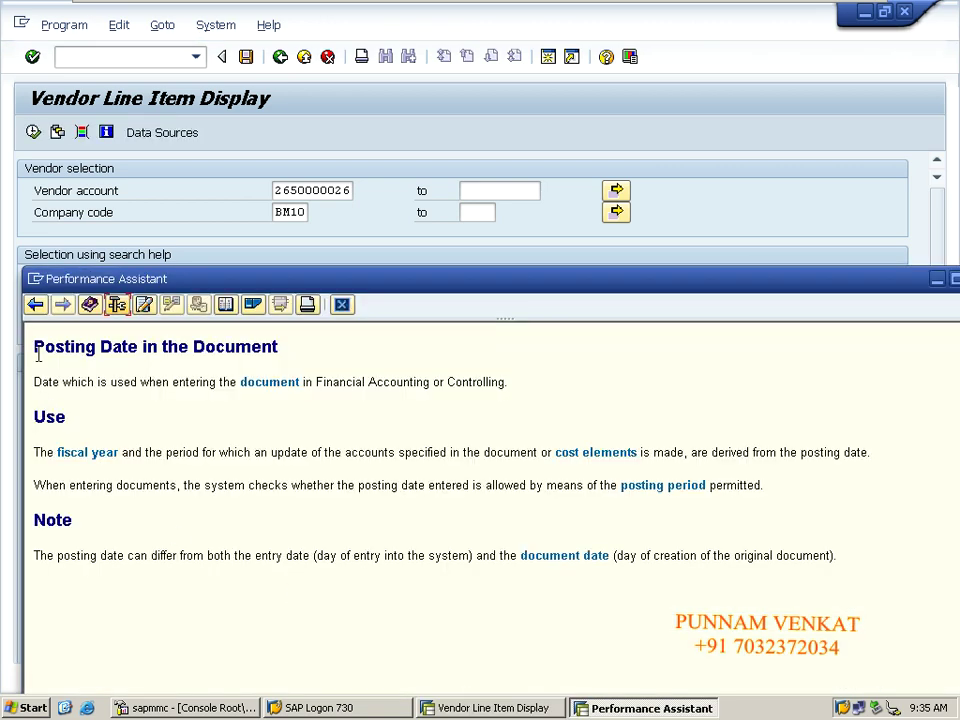
{"action": "left_click_drag", "start_coordinate": [36, 346], "coordinate": [840, 556]}
{"action": "left_click", "coordinate": [840, 556]}
{"action": "left_click", "coordinate": [117, 307]}
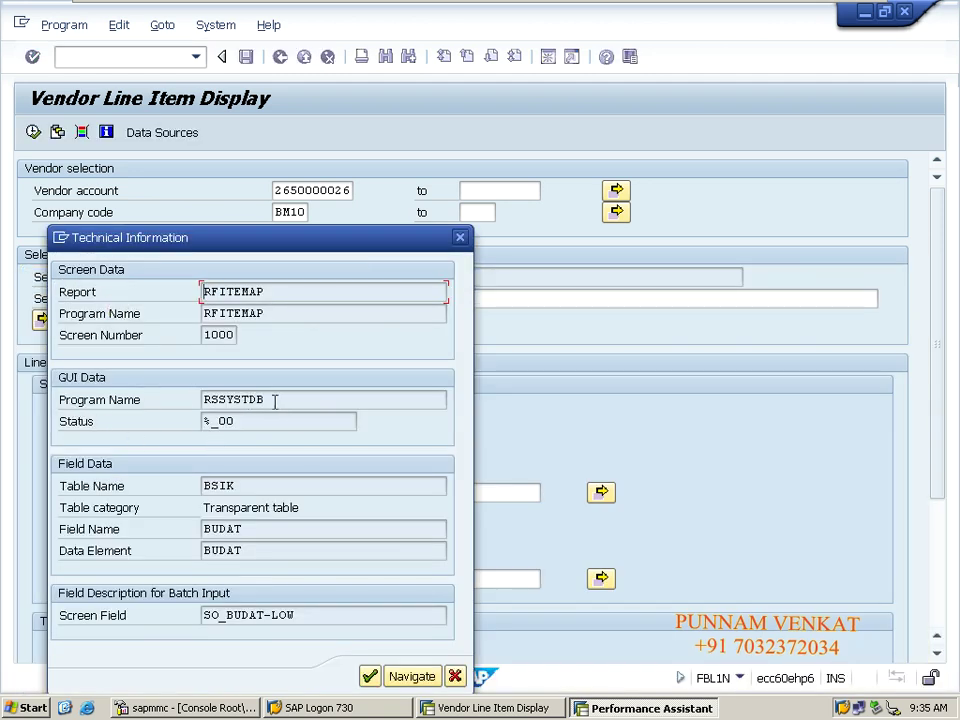
{"action": "left_click_drag", "start_coordinate": [274, 400], "coordinate": [180, 410]}
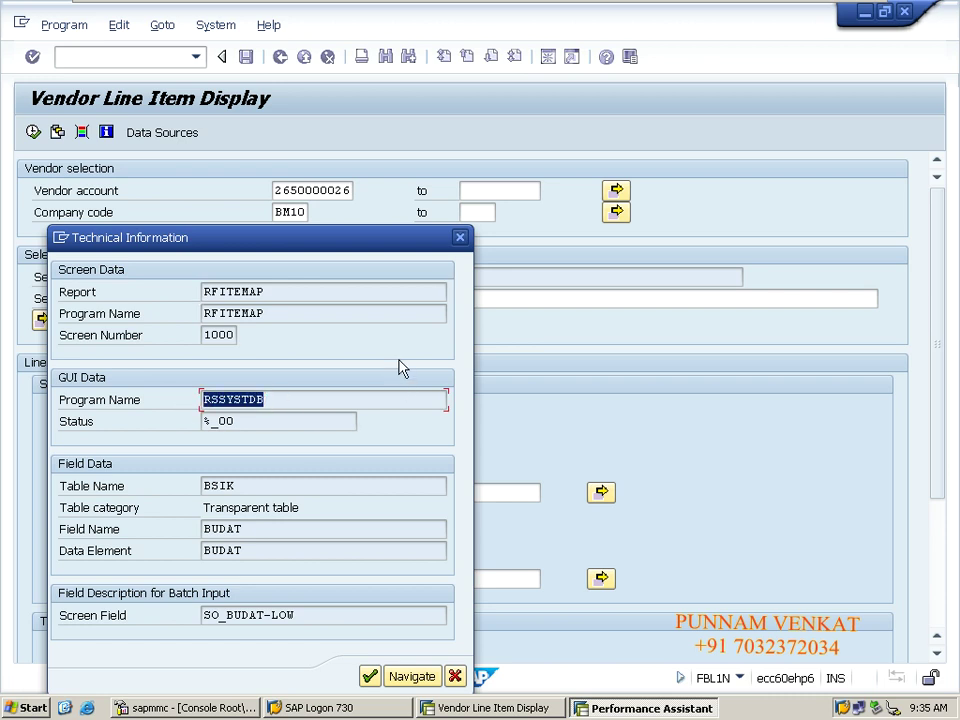
{"action": "left_click", "coordinate": [458, 239]}
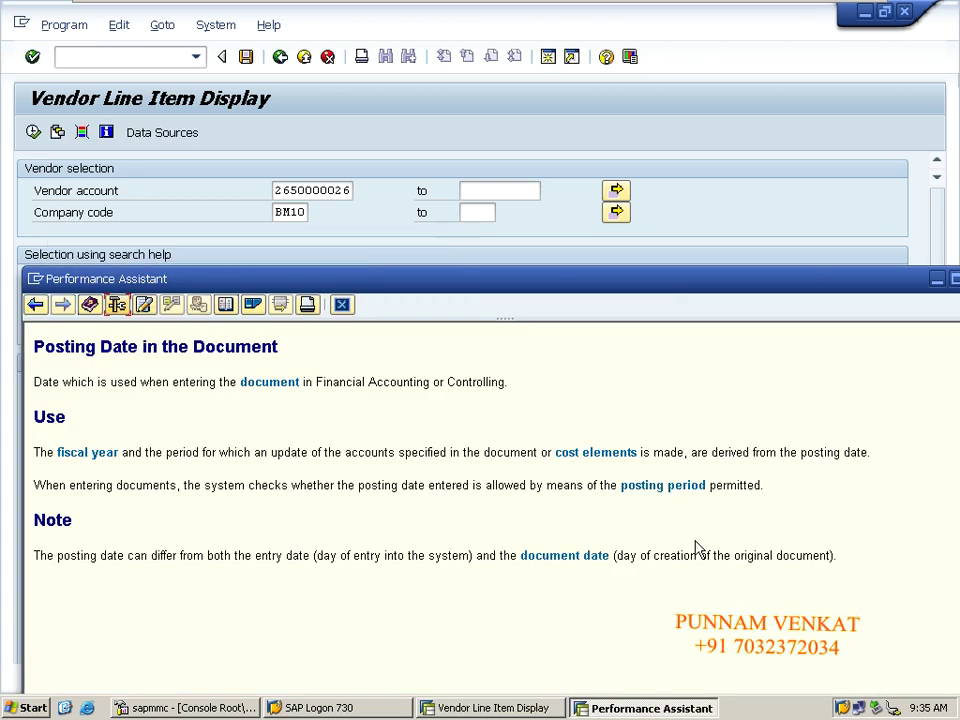
{"action": "left_click_drag", "start_coordinate": [690, 297], "coordinate": [625, 297]}
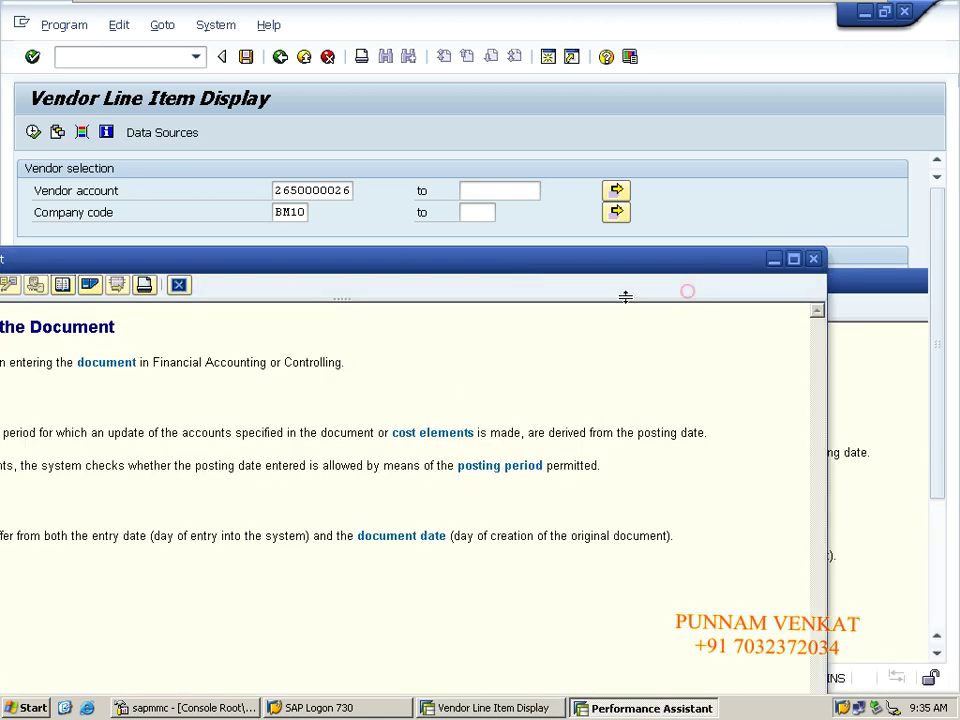
{"action": "left_click", "coordinate": [813, 259]}
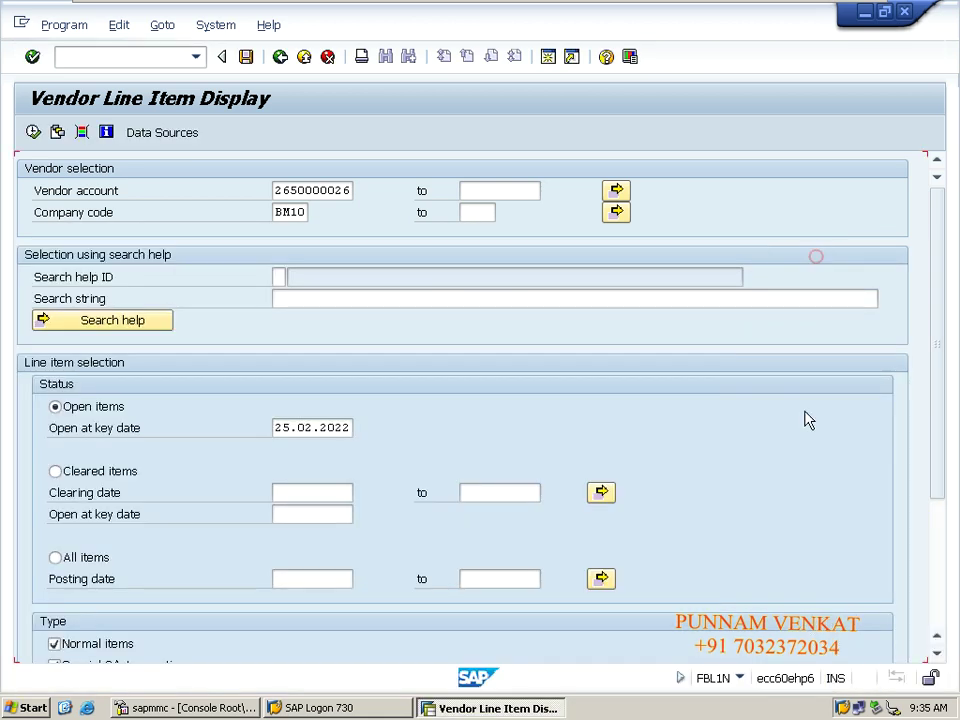
{"action": "left_click", "coordinate": [740, 679]}
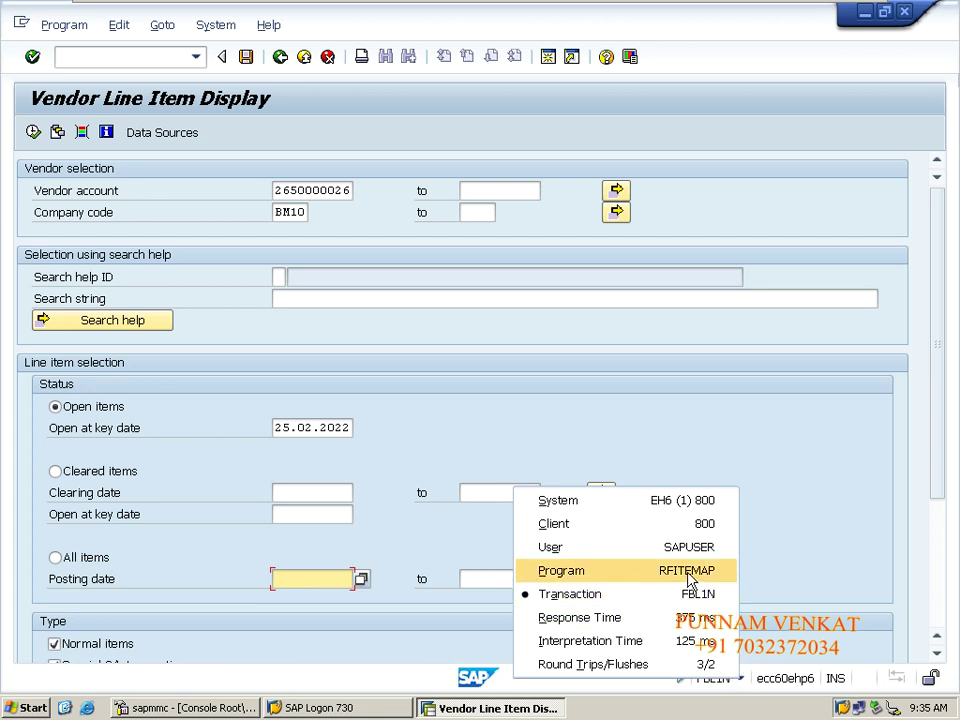
{"action": "left_click", "coordinate": [765, 650]}
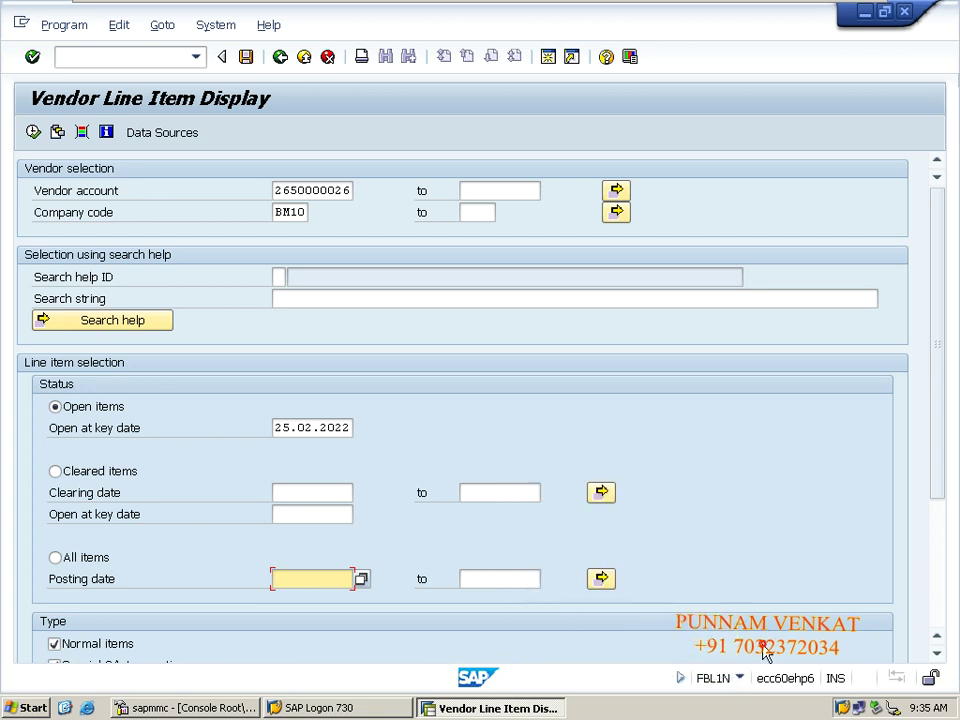
{"action": "left_click", "coordinate": [740, 679]}
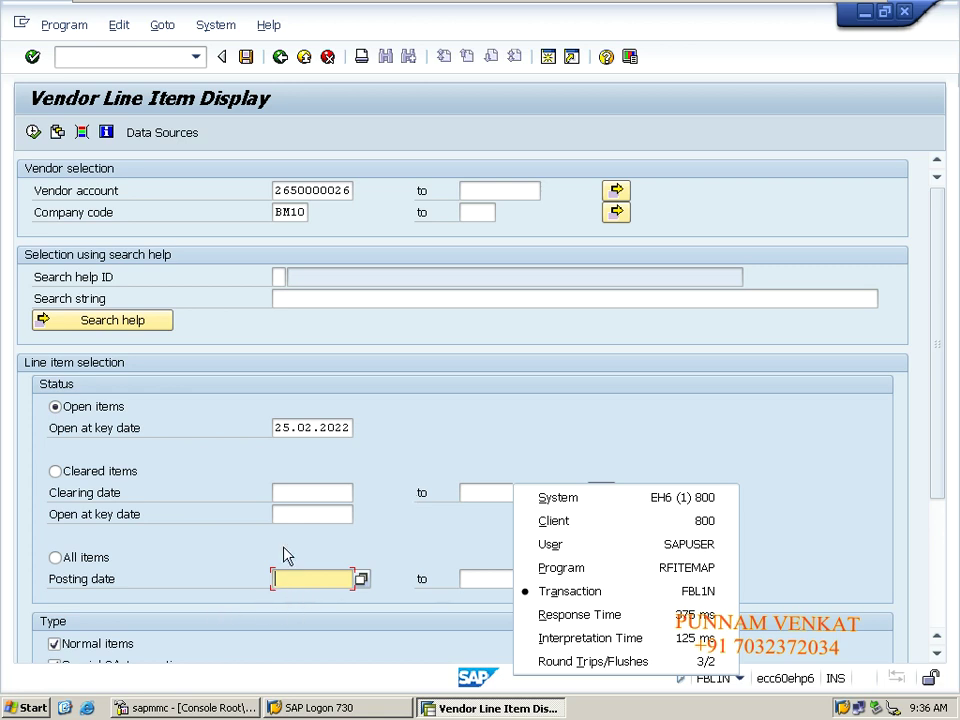
{"action": "left_click", "coordinate": [300, 492]}
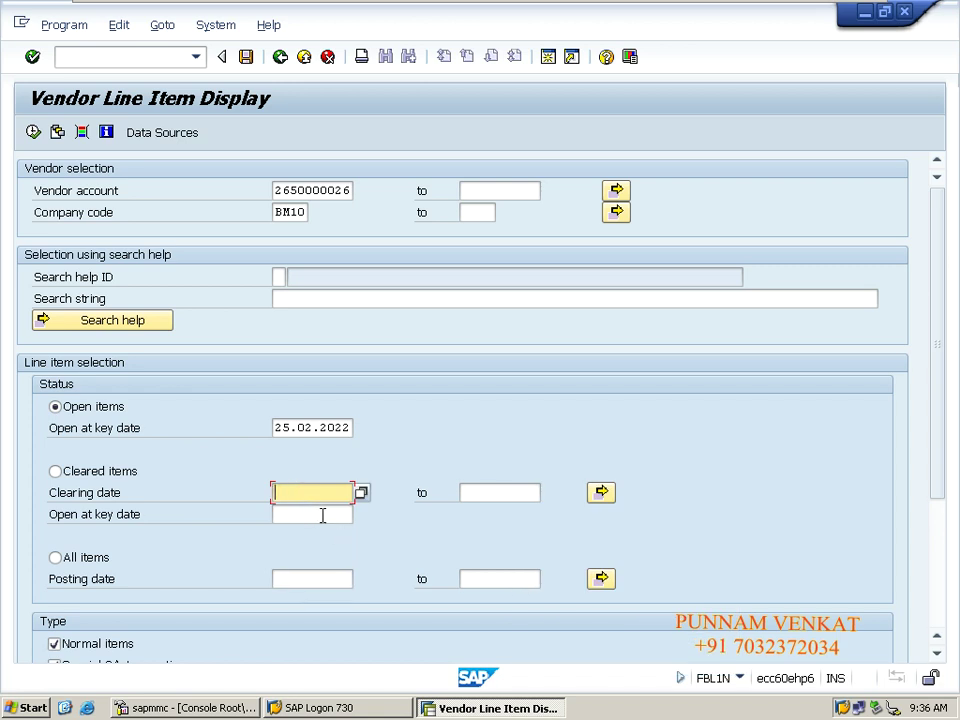
{"action": "left_click", "coordinate": [321, 514]}
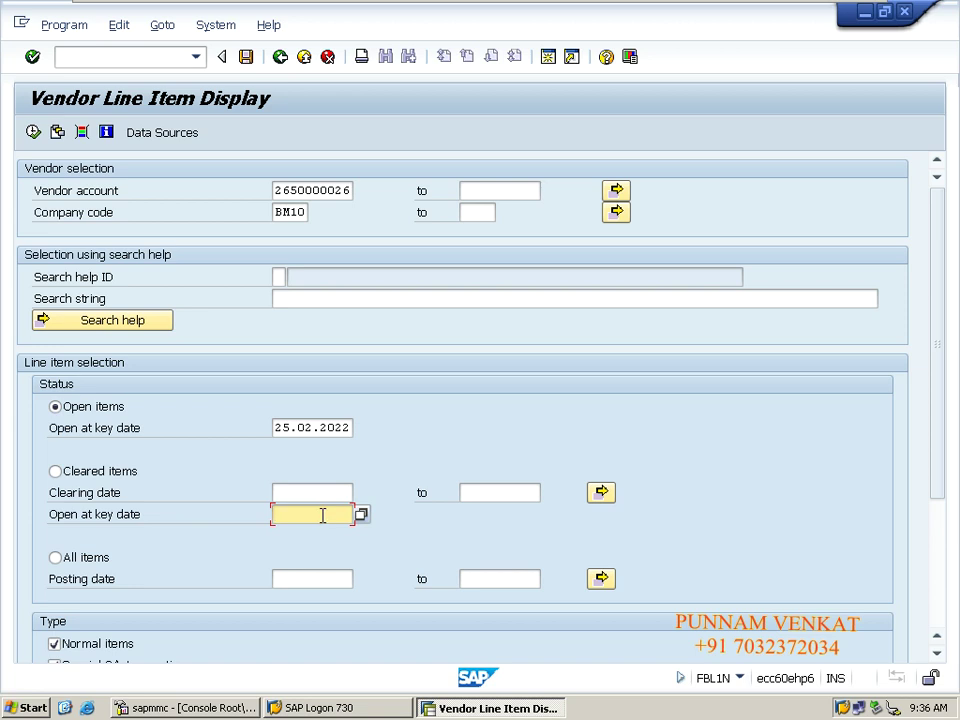
{"action": "key", "text": "F1"}
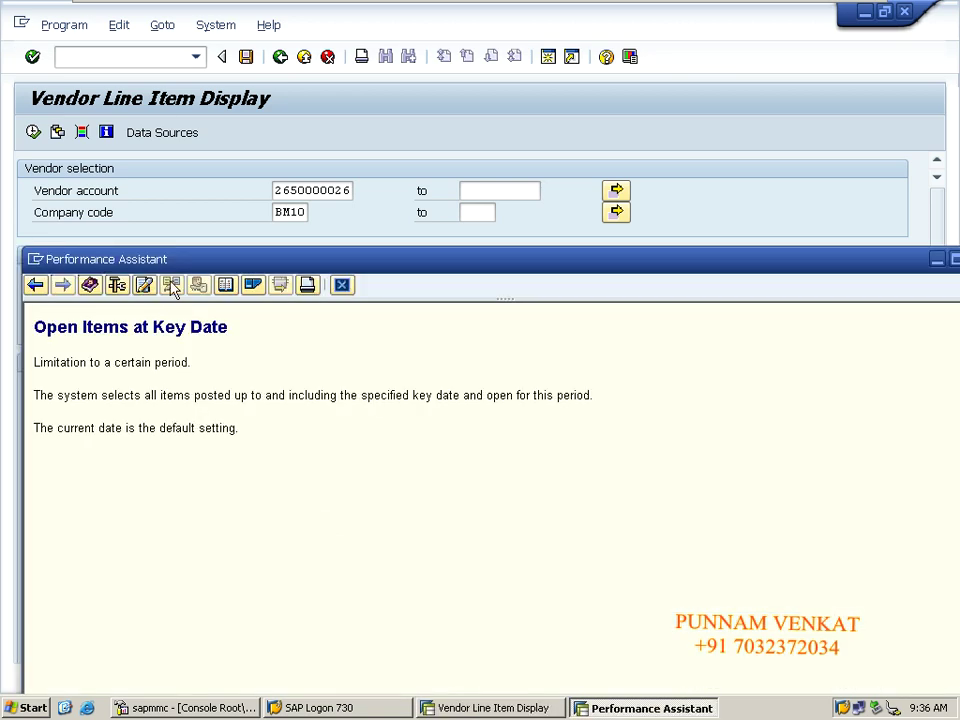
{"action": "left_click", "coordinate": [117, 287]}
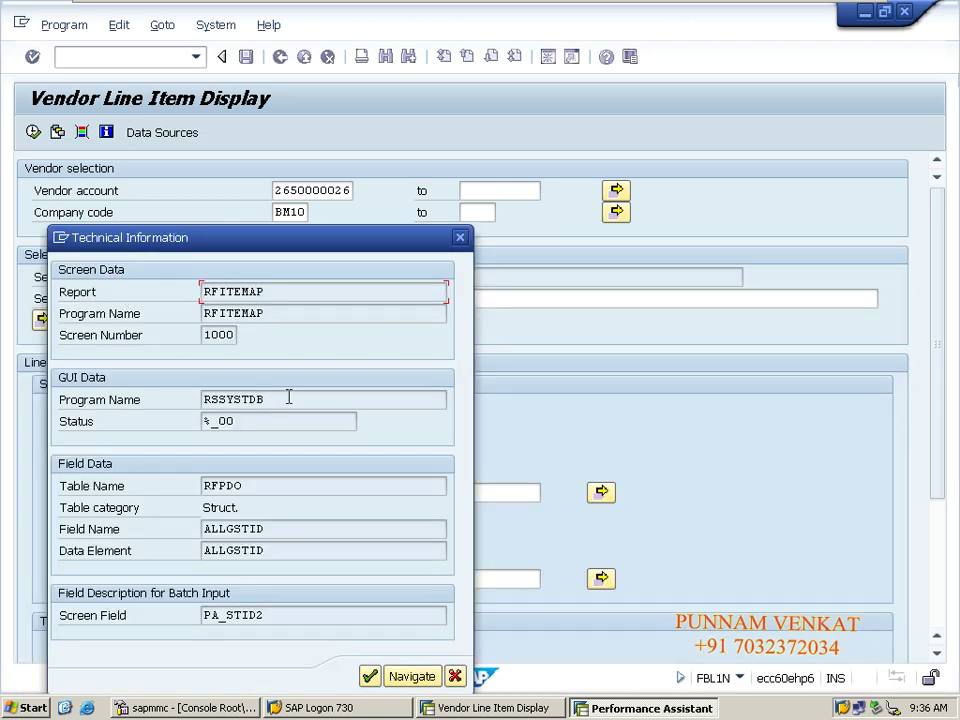
{"action": "double_click", "coordinate": [289, 398]}
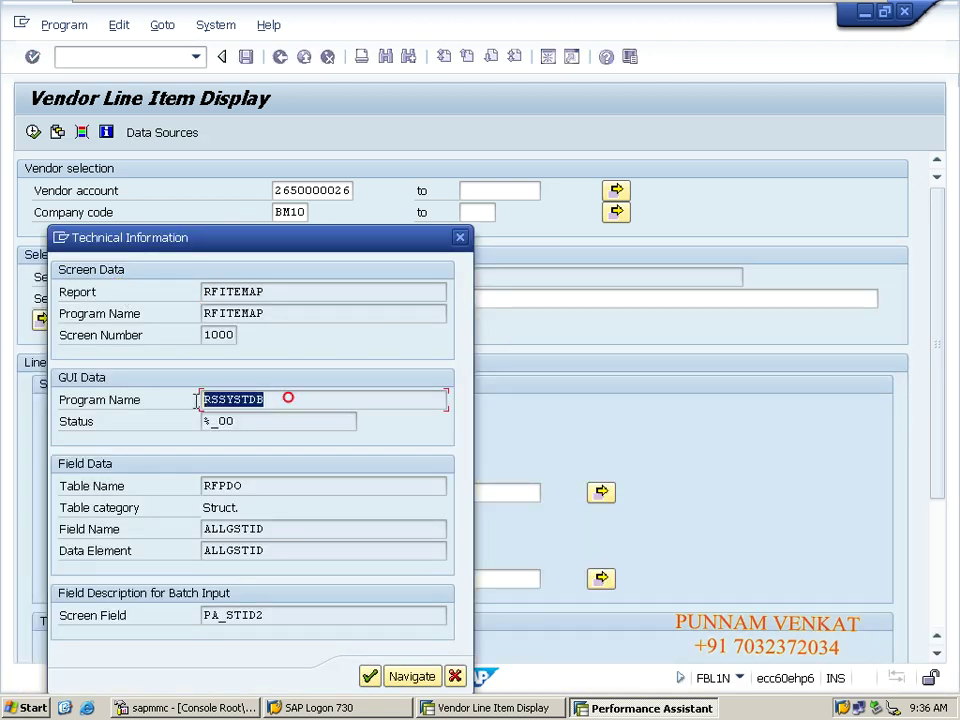
{"action": "double_click", "coordinate": [261, 492]}
{"action": "double_click", "coordinate": [290, 548]}
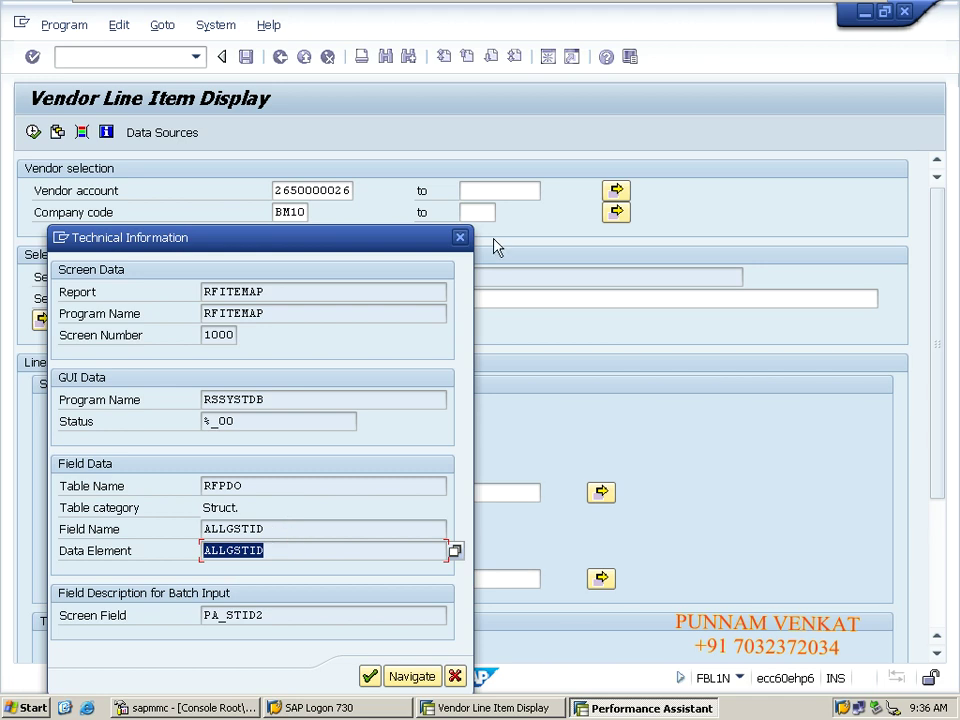
{"action": "left_click", "coordinate": [461, 238]}
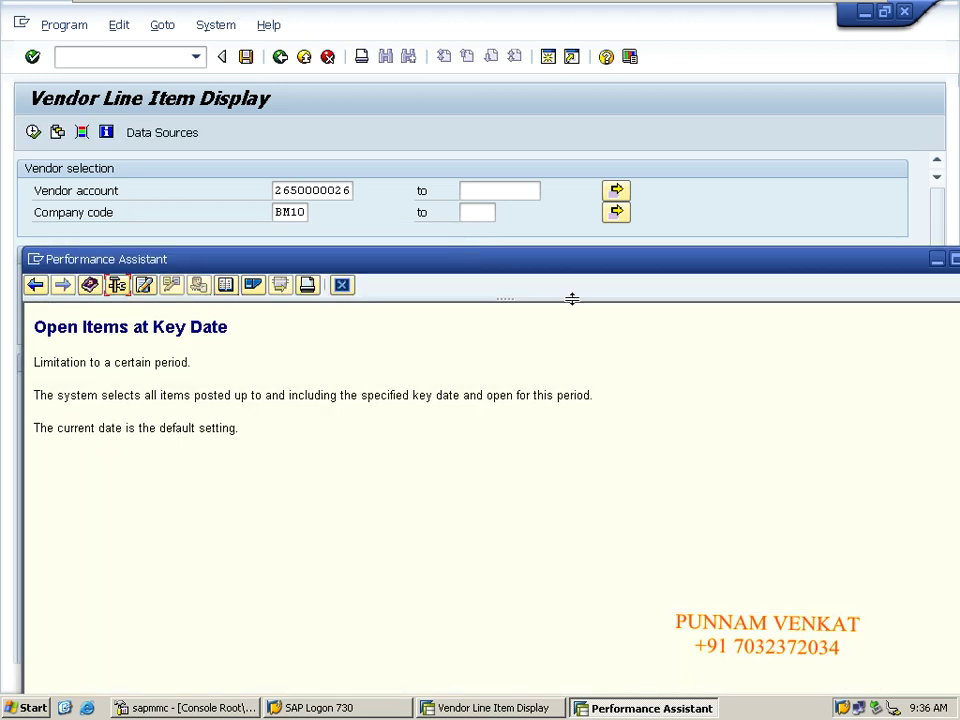
{"action": "left_click_drag", "start_coordinate": [643, 267], "coordinate": [495, 279]}
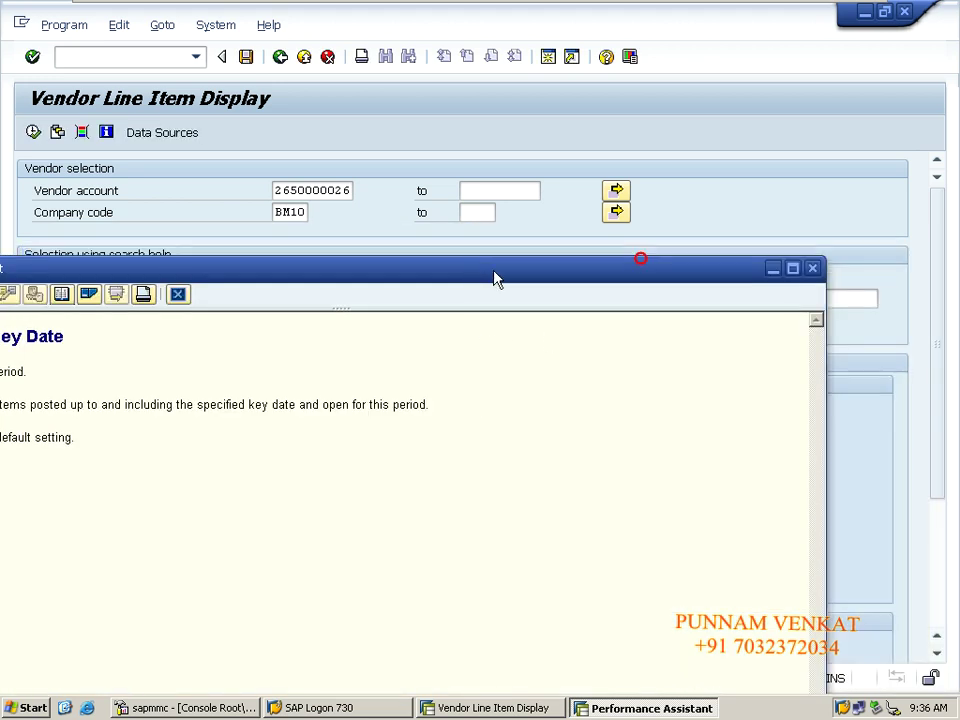
{"action": "left_click", "coordinate": [816, 267]}
{"action": "left_click", "coordinate": [335, 515]}
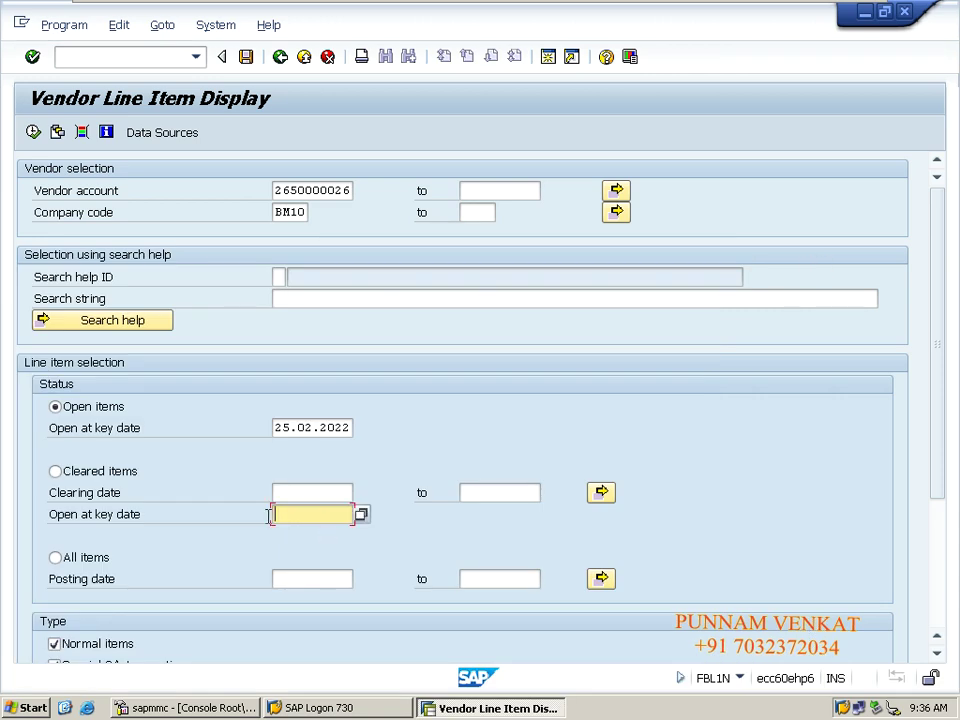
Check System > Status to confirm the report program is RFITEMAP, then close the dialog.
{"action": "left_click", "coordinate": [740, 678]}
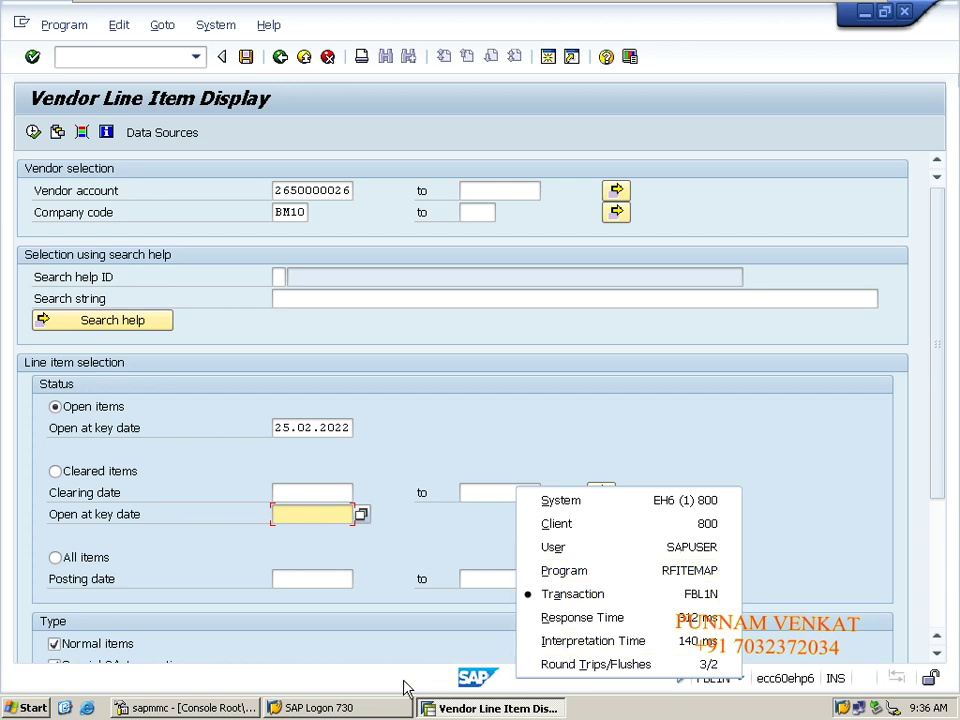
{"action": "key", "text": "Escape"}
{"action": "left_click", "coordinate": [737, 680]}
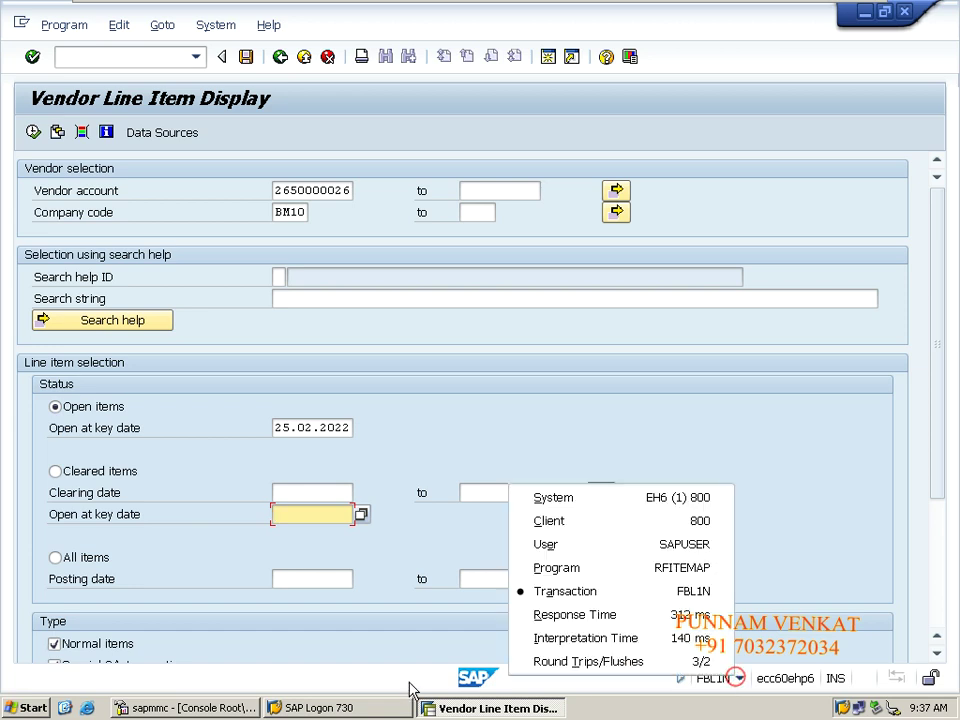
{"action": "left_click", "coordinate": [443, 686]}
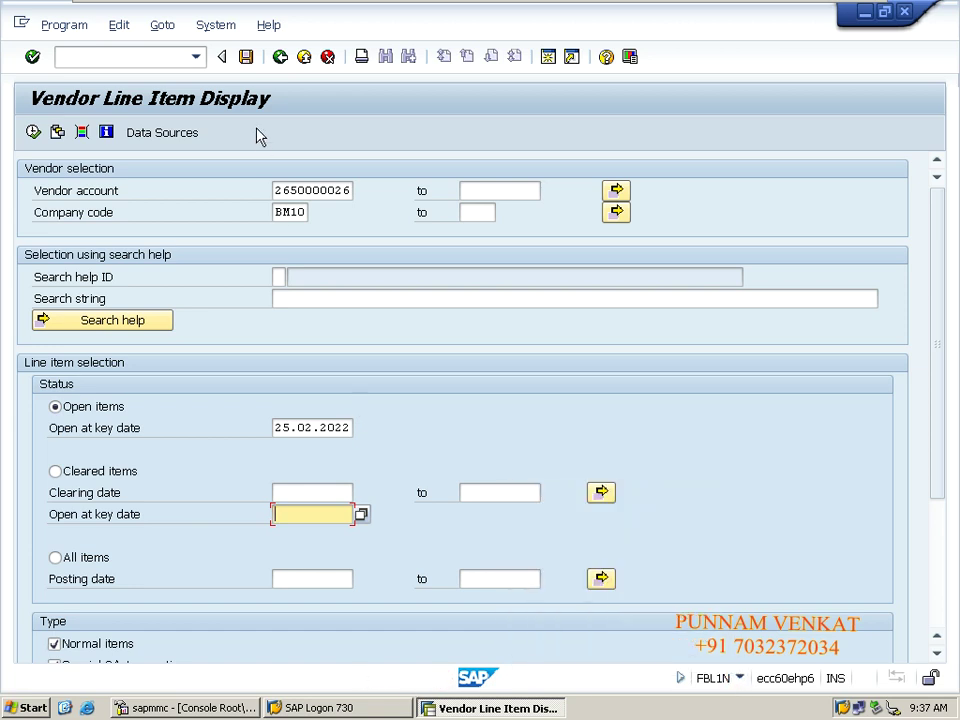
{"action": "left_click", "coordinate": [204, 25]}
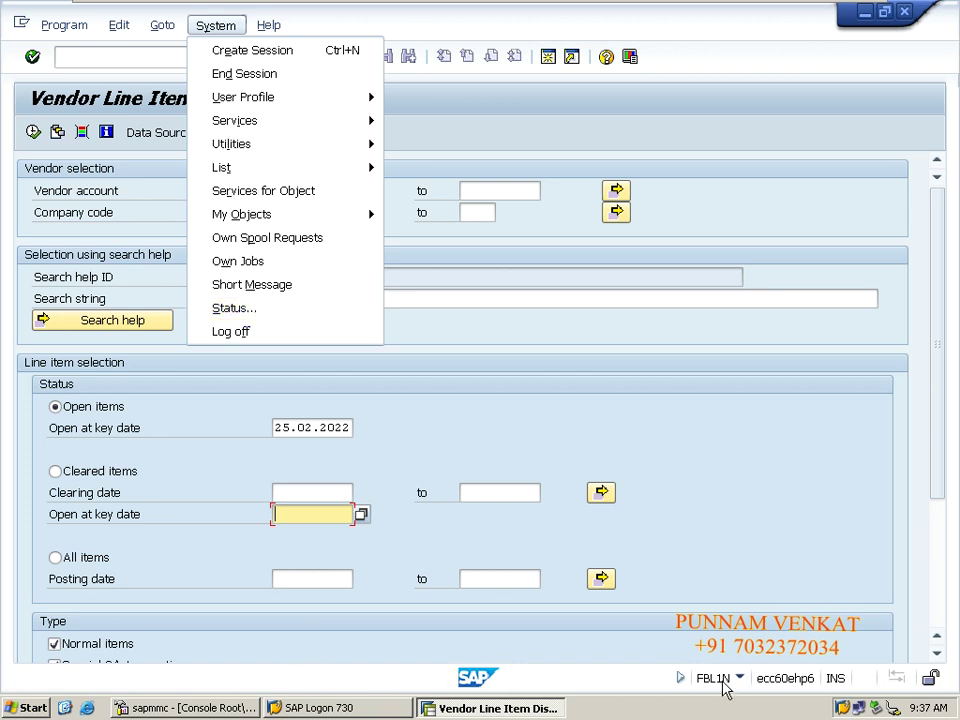
{"action": "left_click", "coordinate": [235, 308]}
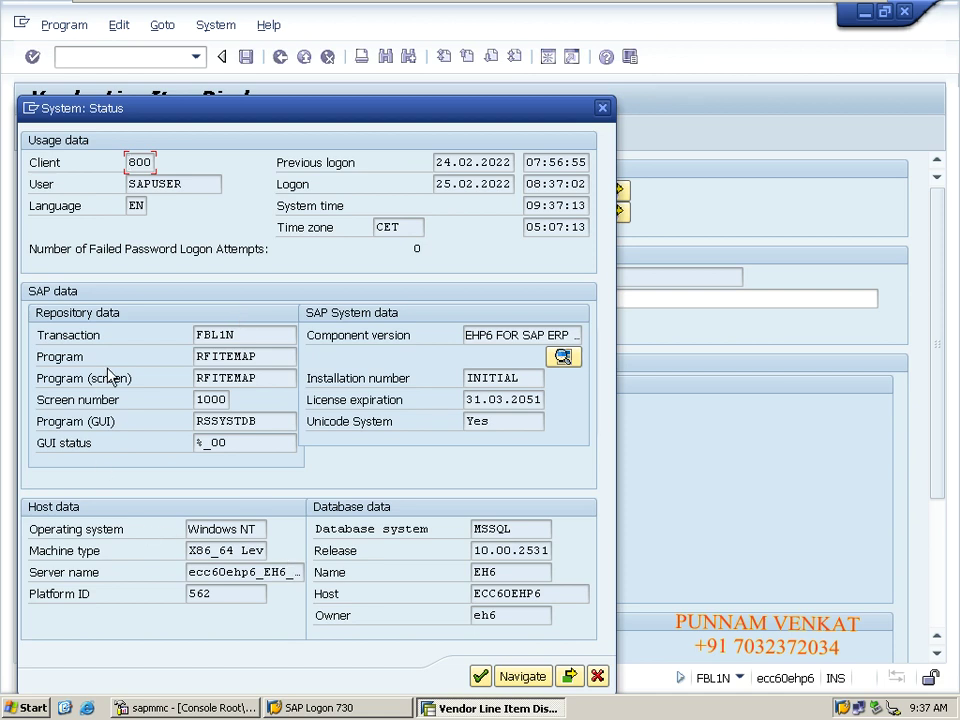
{"action": "double_click", "coordinate": [255, 356]}
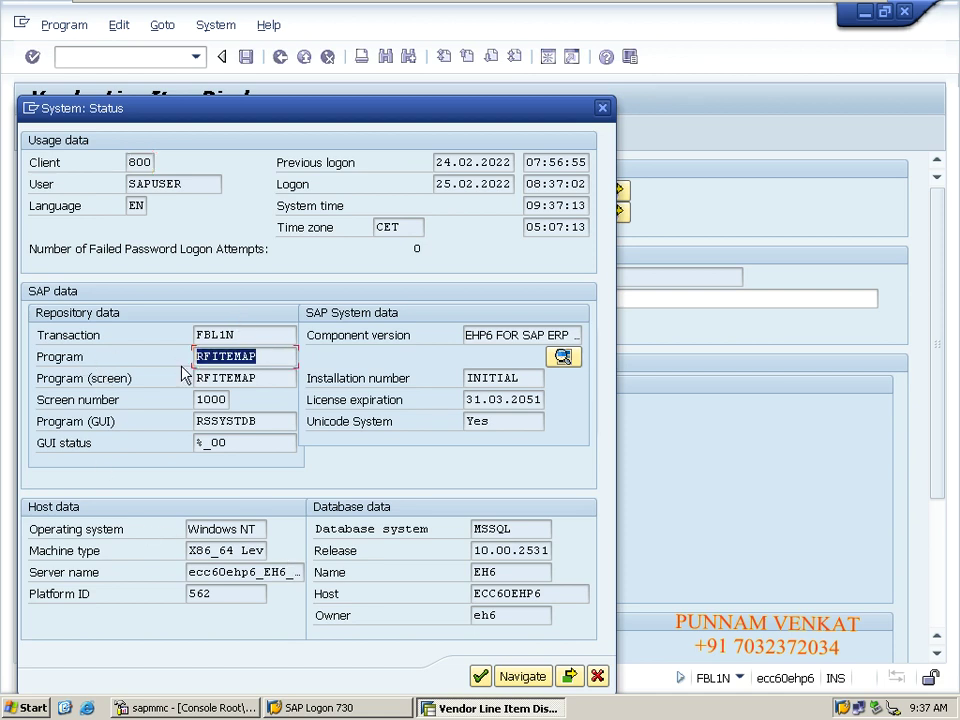
{"action": "left_click", "coordinate": [603, 108]}
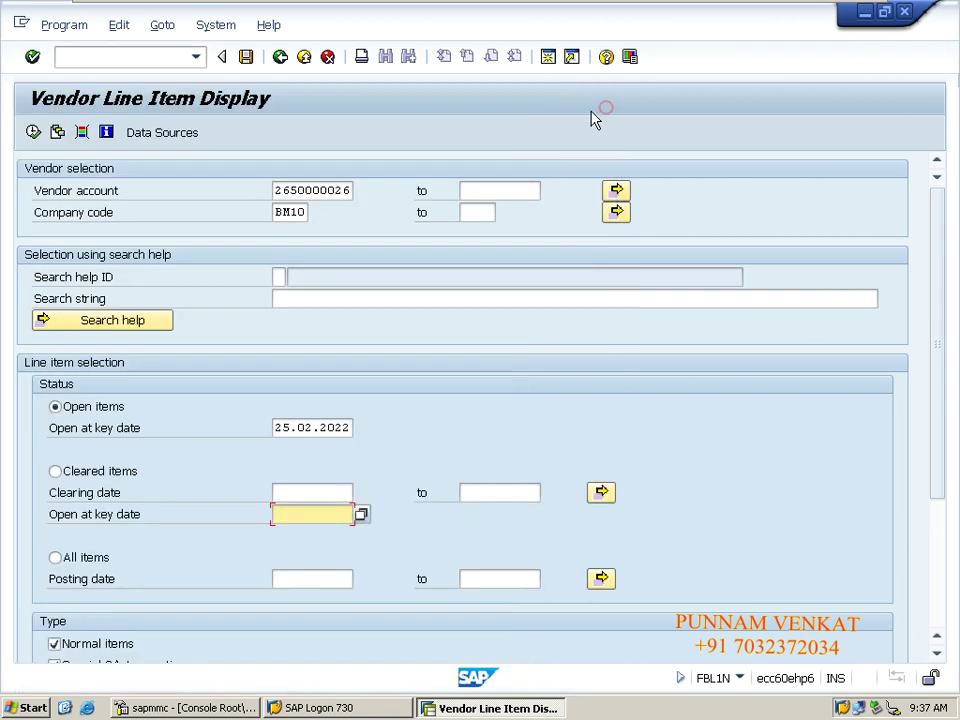
Enter /n to leave Vendor Line Item Display for SAP Easy Access.
{"action": "left_click", "coordinate": [155, 58]}
{"action": "type", "text": "/n"}
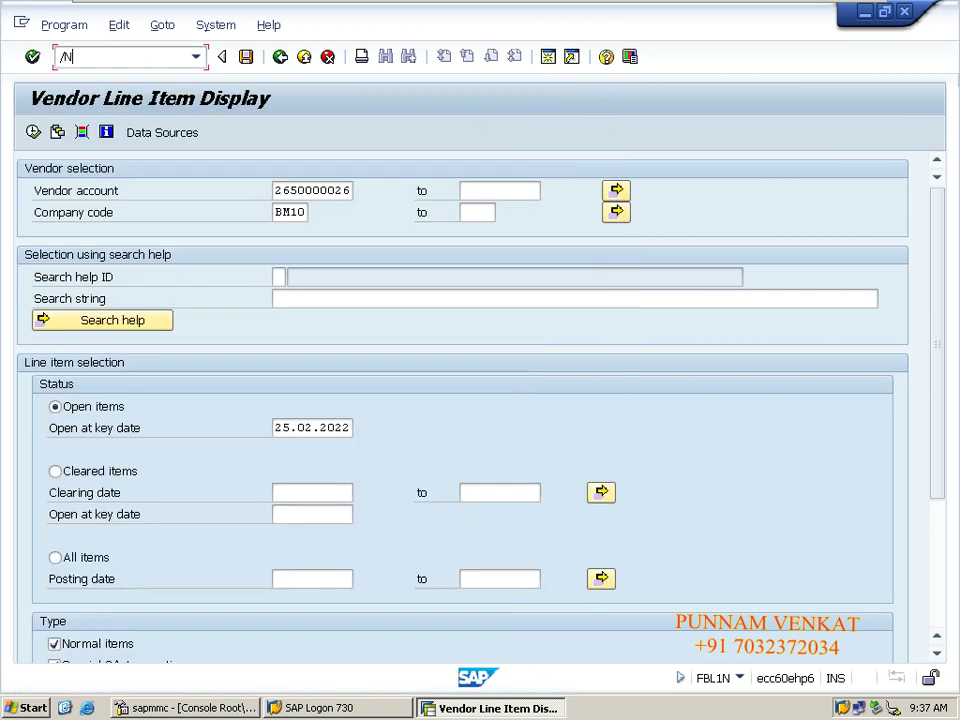
{"action": "key", "text": "Return"}
{"action": "mouse_move", "coordinate": [101, 6]}
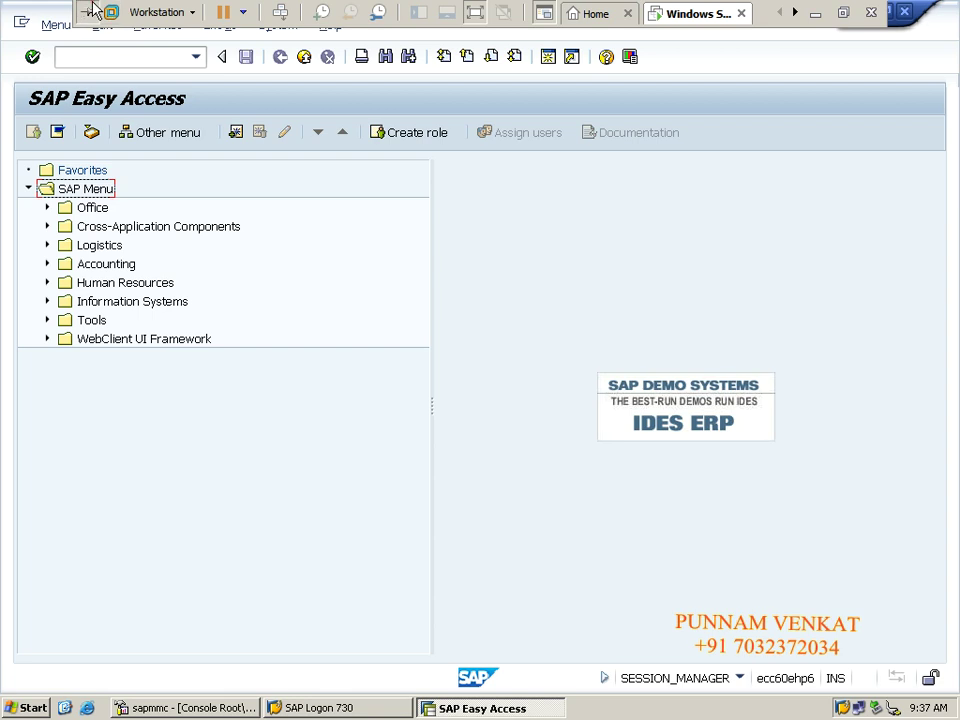
Copy RABEST_ALV01 from cell D70 and paste it into cell M69.
{"action": "left_click", "coordinate": [815, 14]}
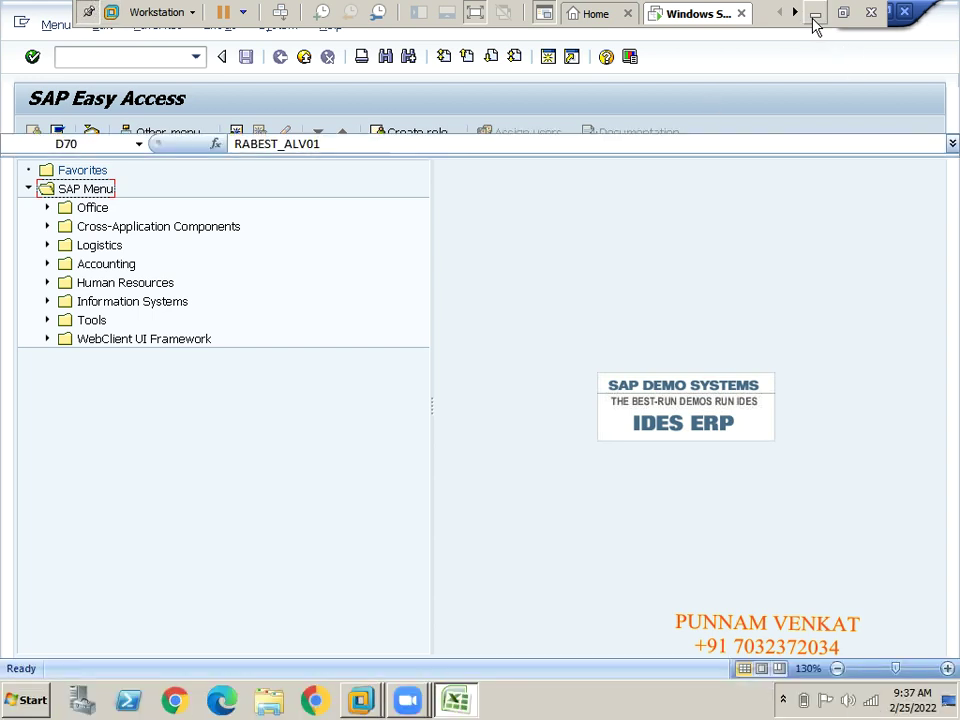
{"action": "left_click", "coordinate": [551, 496]}
{"action": "key", "text": "Right"}
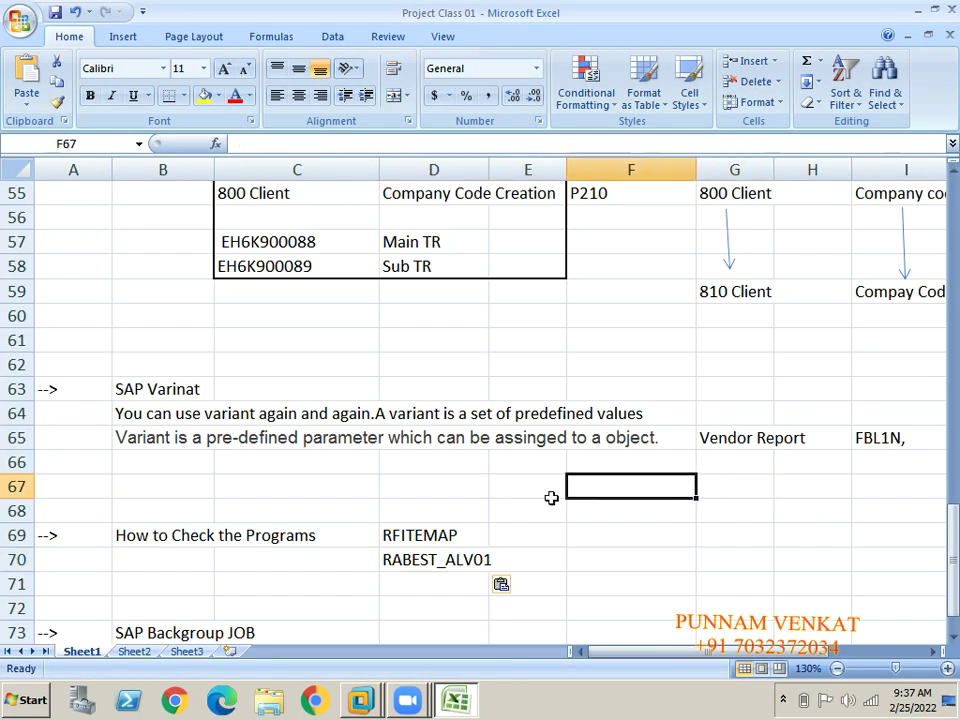
{"action": "key", "text": "Left"}
{"action": "key", "text": "Left"}
{"action": "key", "text": "Down"}
{"action": "key", "text": "Down"}
{"action": "key", "text": "Down"}
{"action": "key", "text": "ctrl+c"}
{"action": "key", "text": "Right"}
{"action": "key", "text": "Right"}
{"action": "key", "text": "Right"}
{"action": "key", "text": "Right"}
{"action": "key", "text": "Right"}
{"action": "key", "text": "Right"}
{"action": "key", "text": "Right"}
{"action": "key", "text": "Right"}
{"action": "key", "text": "Right"}
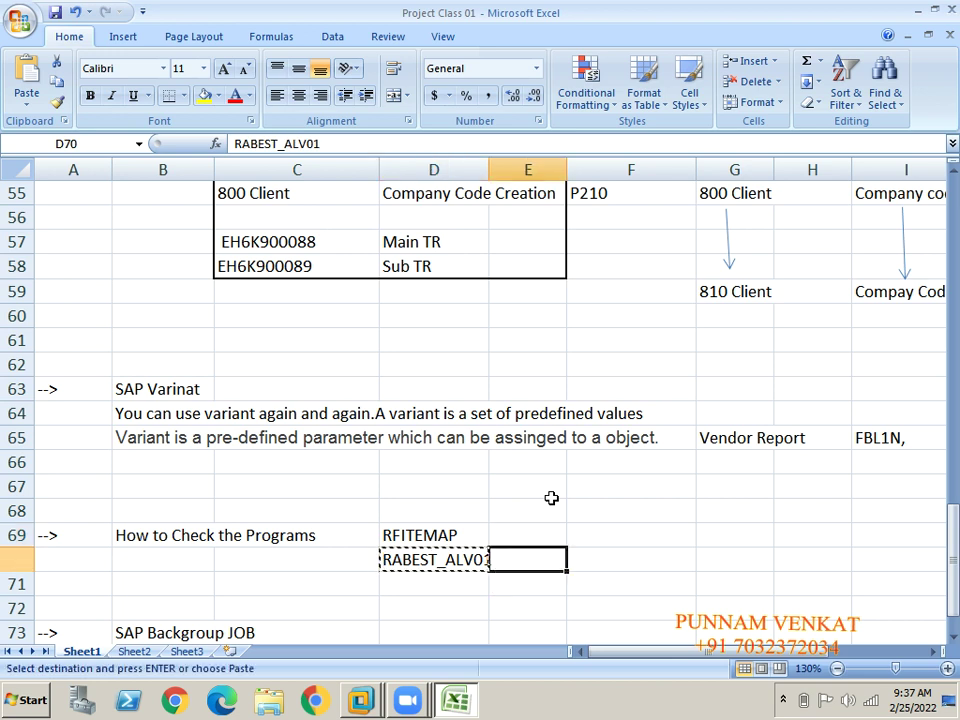
{"action": "key", "text": "Right"}
{"action": "key", "text": "Right"}
{"action": "key", "text": "Right"}
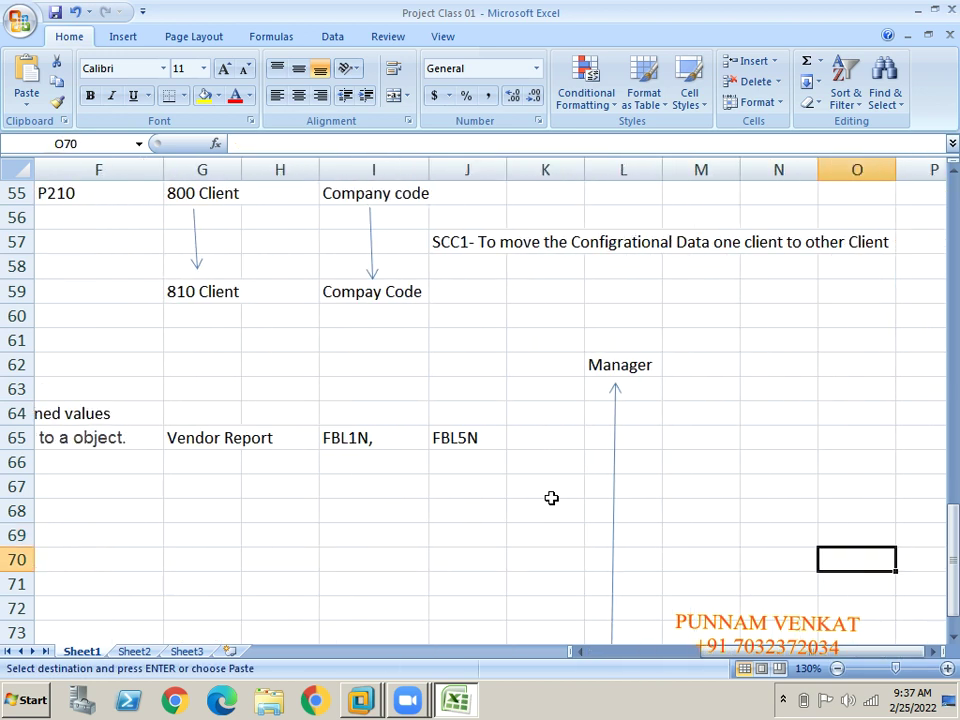
{"action": "key", "text": "Left"}
{"action": "key", "text": "Left"}
{"action": "key", "text": "Down"}
{"action": "key", "text": "Down"}
{"action": "key", "text": "Down"}
{"action": "key", "text": "Down"}
{"action": "key", "text": "Down"}
{"action": "key", "text": "Down"}
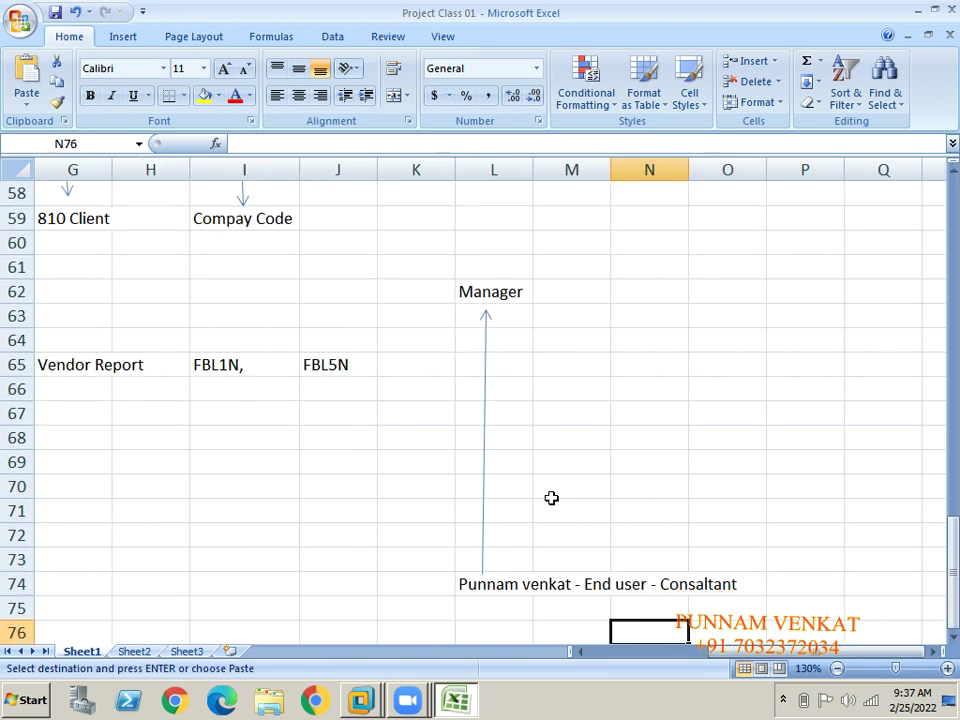
{"action": "left_click", "coordinate": [599, 467]}
{"action": "key", "text": "ctrl+v"}
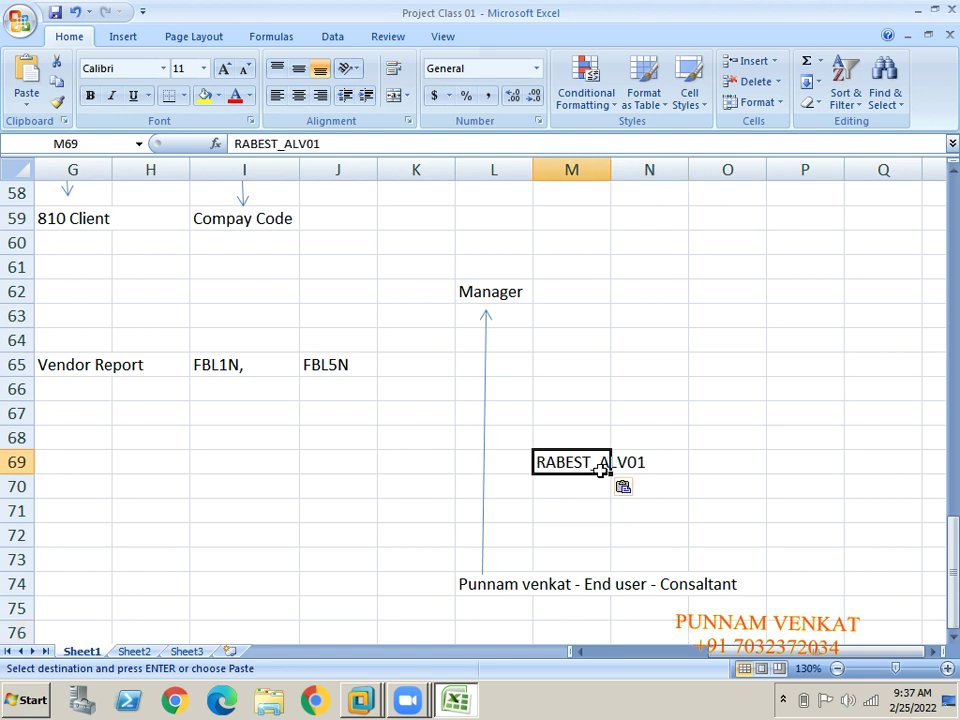
Enter the label 'Program' in cell O69.
{"action": "key", "text": "Up"}
{"action": "key", "text": "Right"}
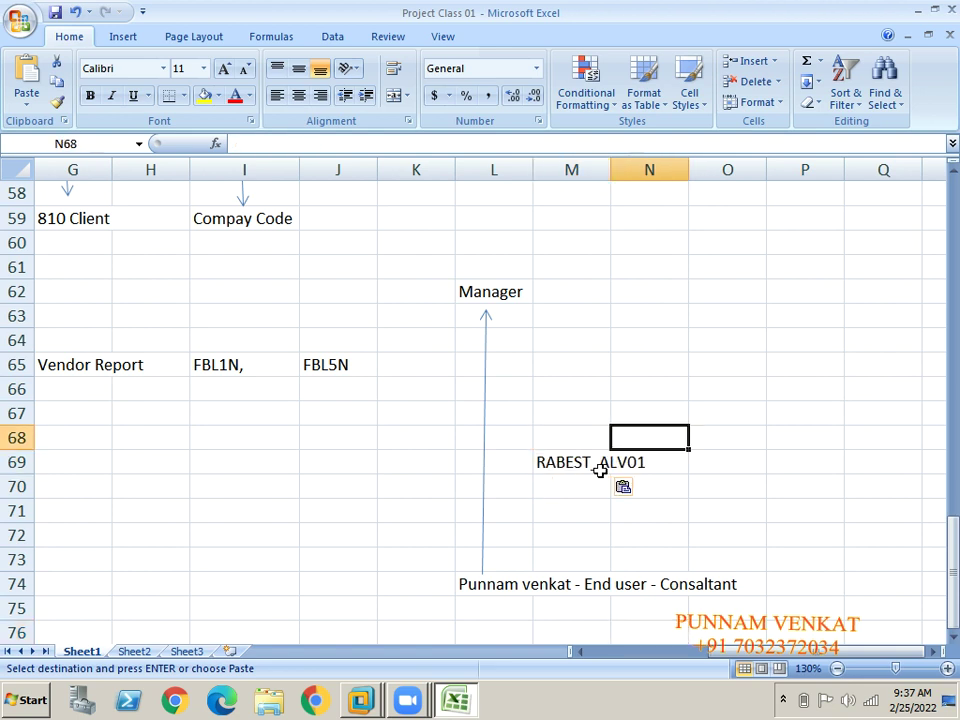
{"action": "key", "text": "Right"}
{"action": "key", "text": "Down"}
{"action": "type", "text": "Prgra"}
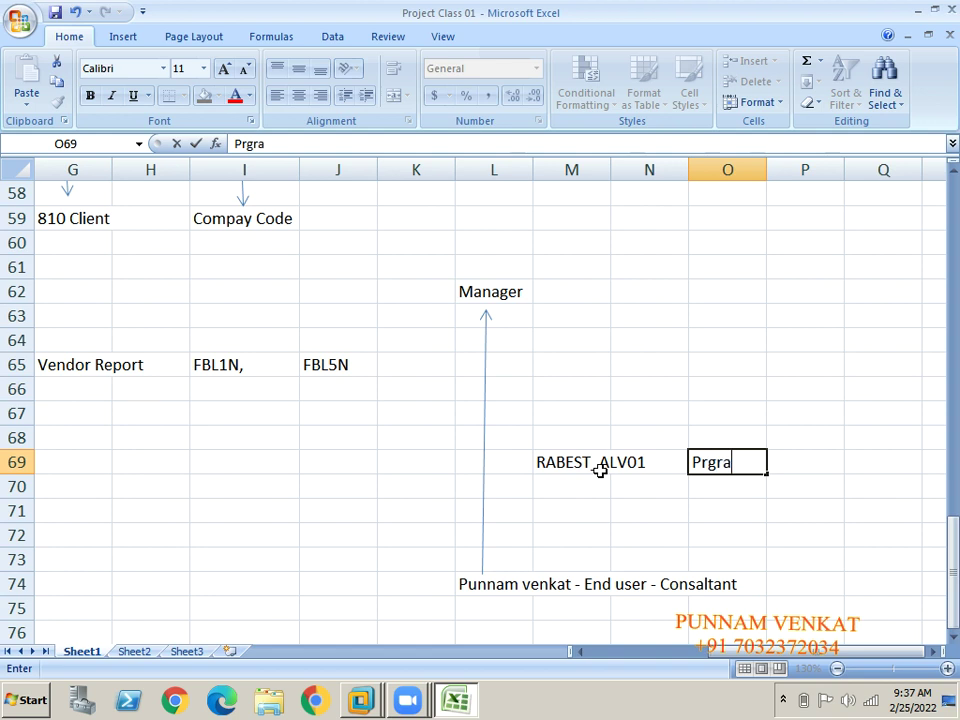
{"action": "key", "text": "BackSpace"}
{"action": "key", "text": "BackSpace"}
{"action": "key", "text": "BackSpace"}
{"action": "type", "text": "ogram"}
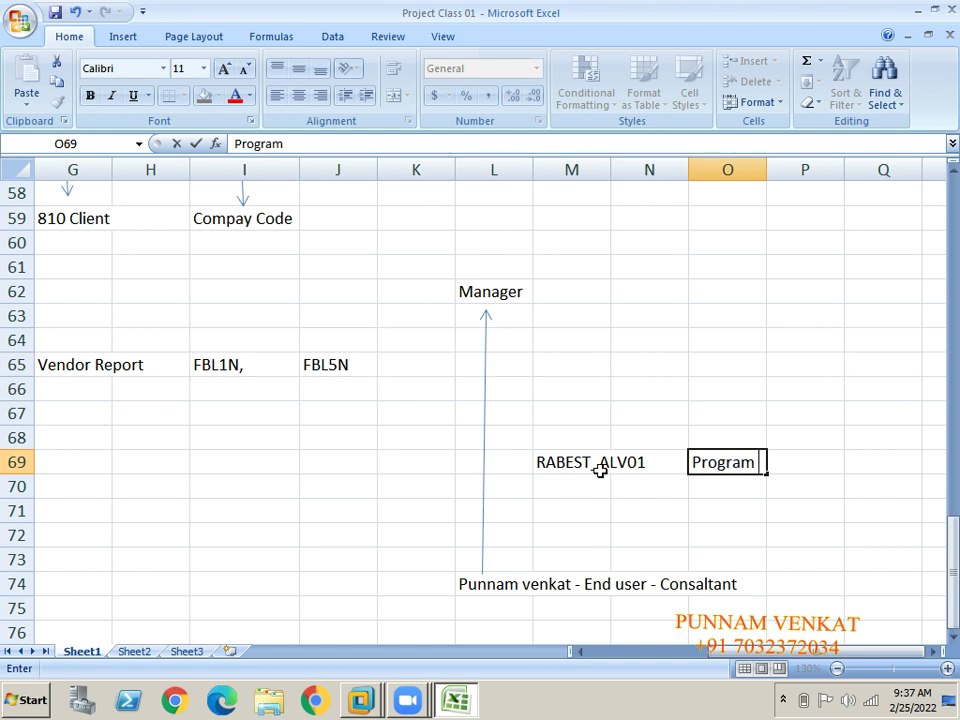
{"action": "key", "text": "Return"}
Enter the manager's name in cell M62 beside the Manager label.
{"action": "left_click", "coordinate": [491, 599]}
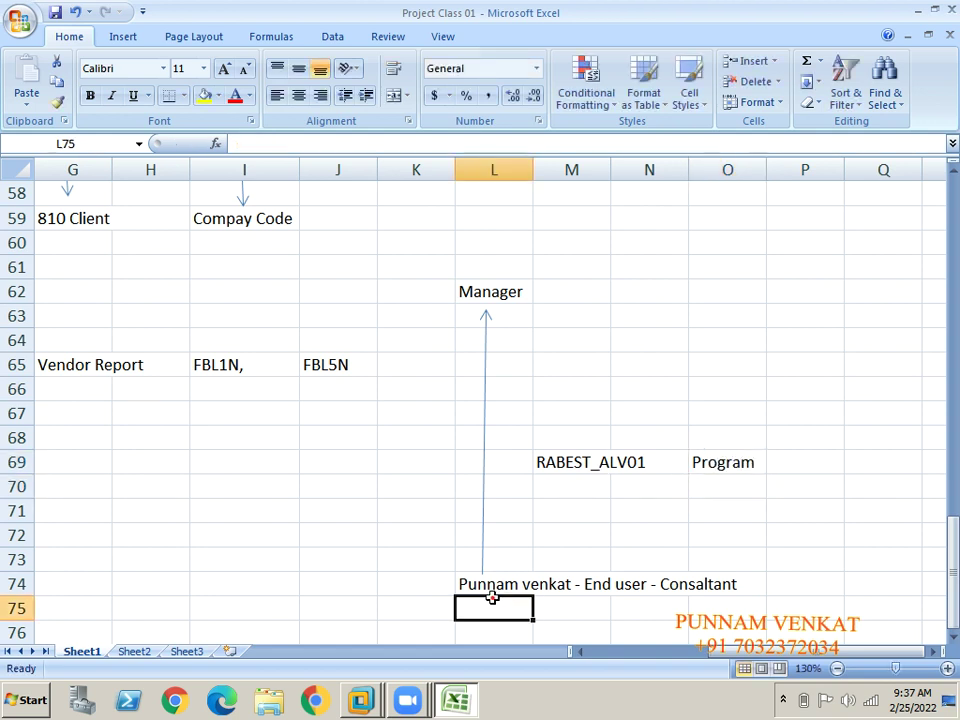
{"action": "left_click", "coordinate": [486, 587]}
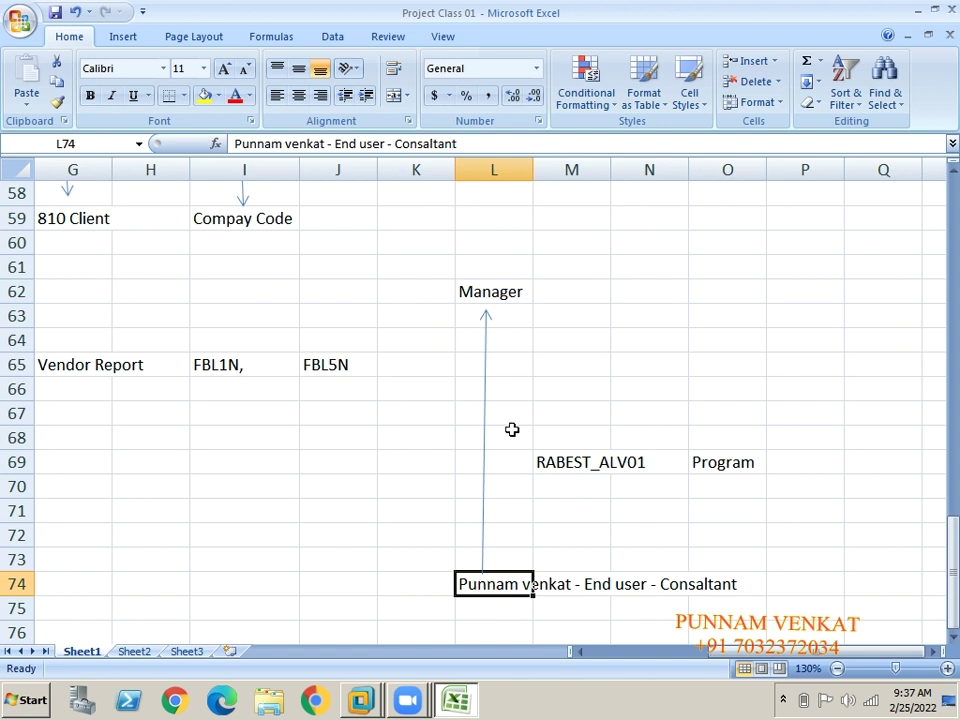
{"action": "left_click", "coordinate": [507, 301]}
{"action": "left_click", "coordinate": [587, 285]}
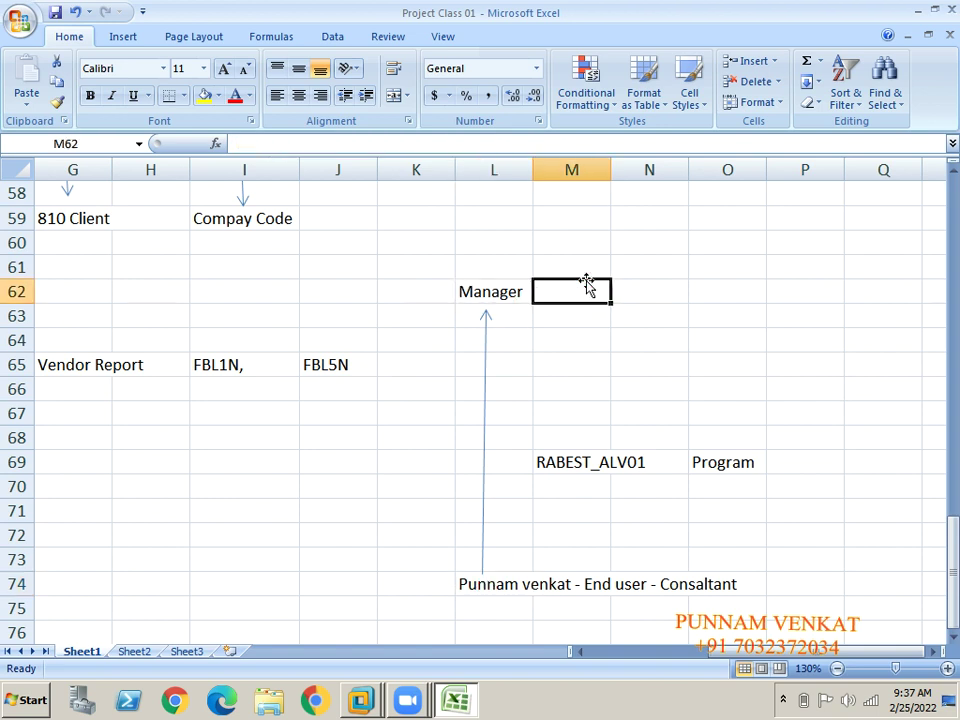
{"action": "type", "text": "Run"}
{"action": "key", "text": "BackSpace"}
{"action": "key", "text": "BackSpace"}
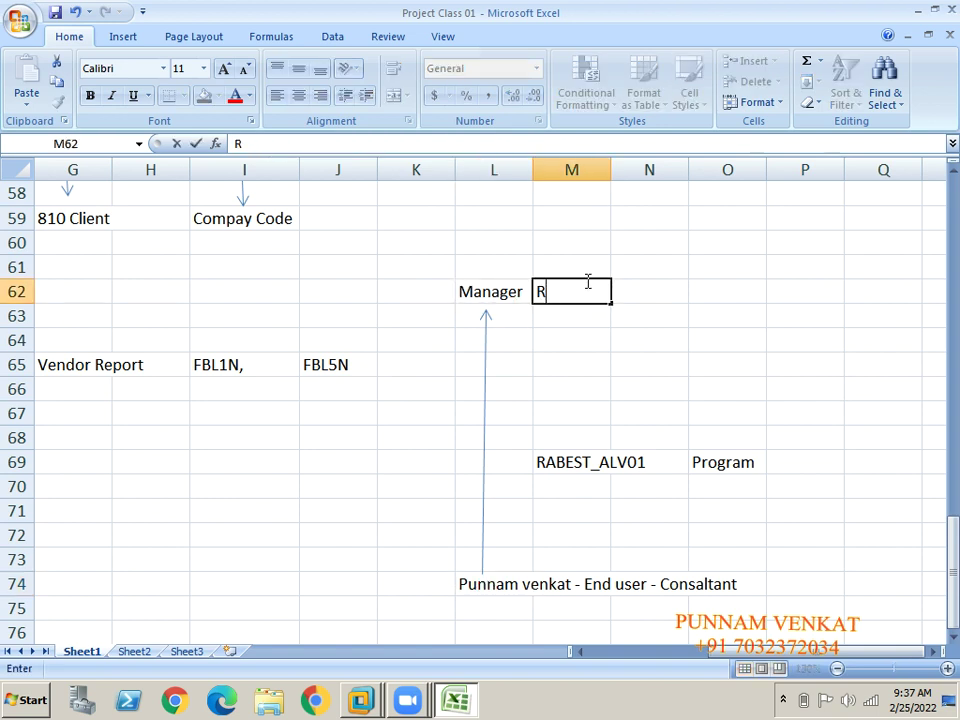
{"action": "type", "text": "udra"}
{"action": "key", "text": "Return"}
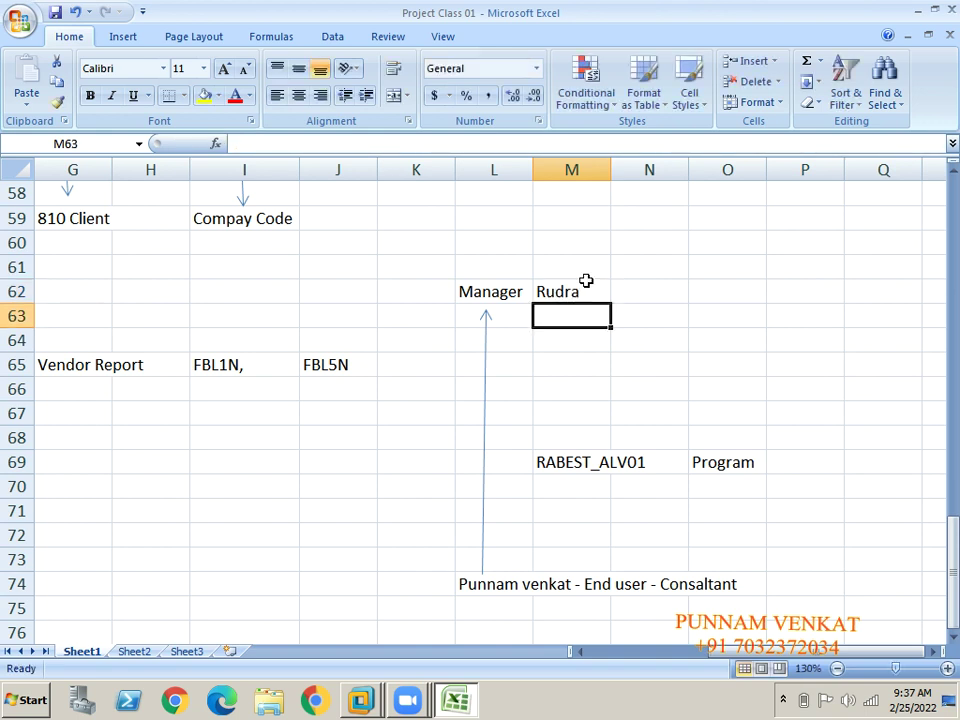
{"action": "left_click", "coordinate": [561, 292]}
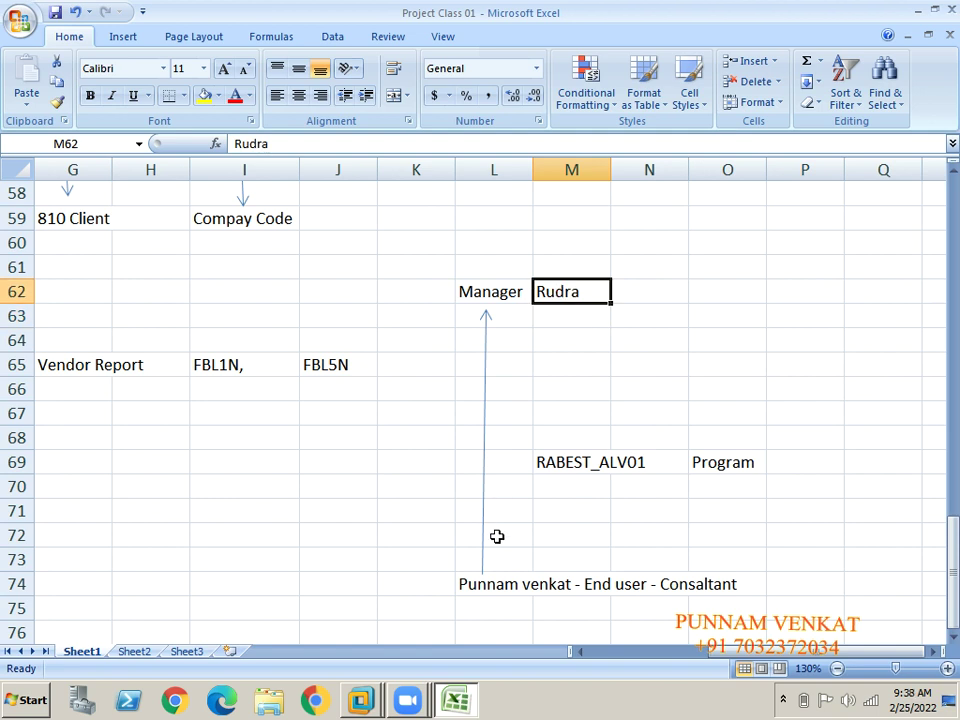
Copy RABEST_ALV01 from cell M69 and switch to the SAP GUI session.
{"action": "left_click", "coordinate": [571, 464]}
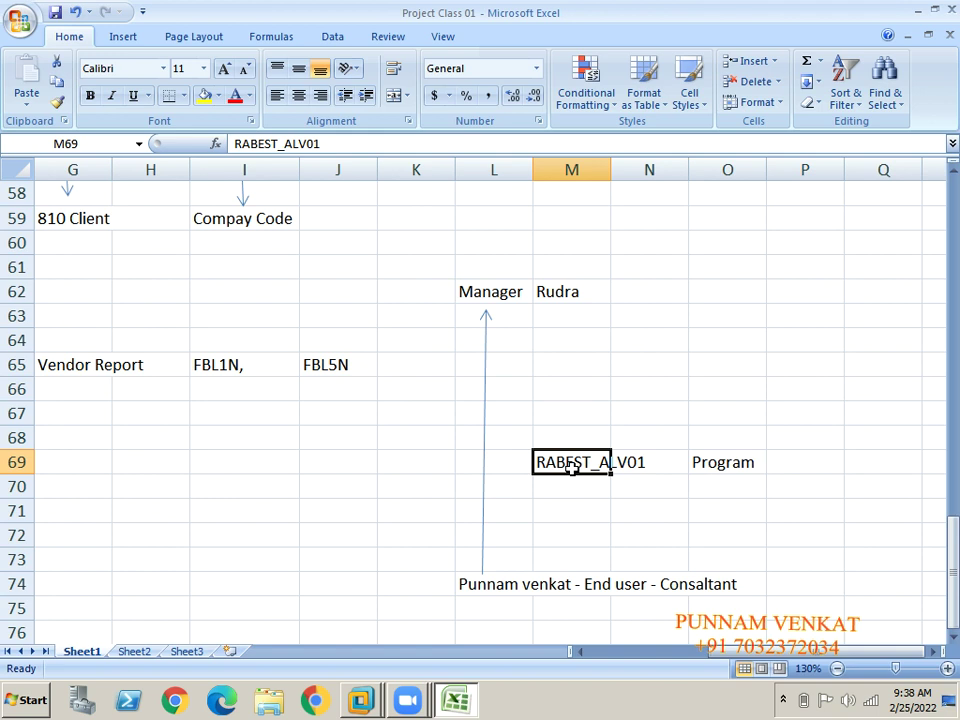
{"action": "left_click", "coordinate": [572, 481]}
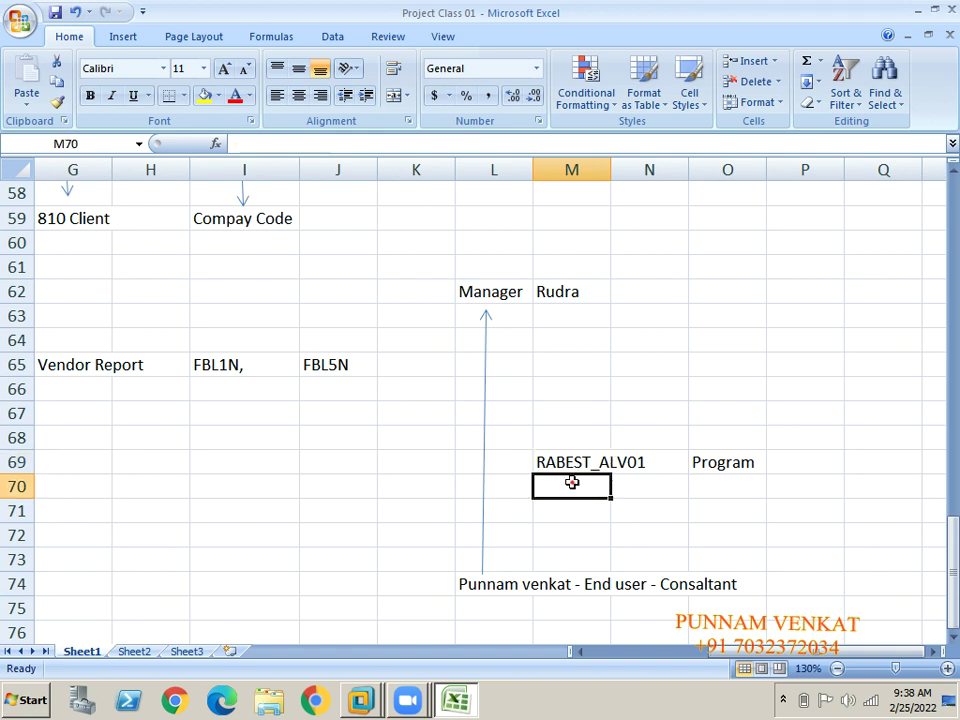
{"action": "left_click", "coordinate": [570, 446]}
{"action": "left_click", "coordinate": [551, 466]}
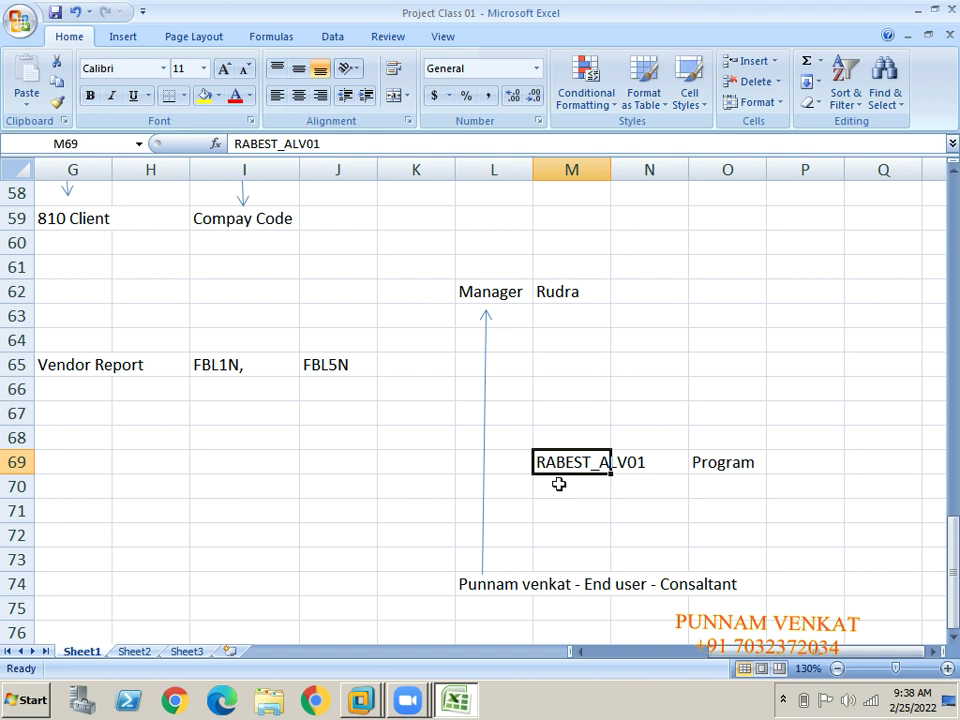
{"action": "left_click", "coordinate": [555, 484]}
{"action": "left_click", "coordinate": [556, 463]}
{"action": "left_click", "coordinate": [541, 504]}
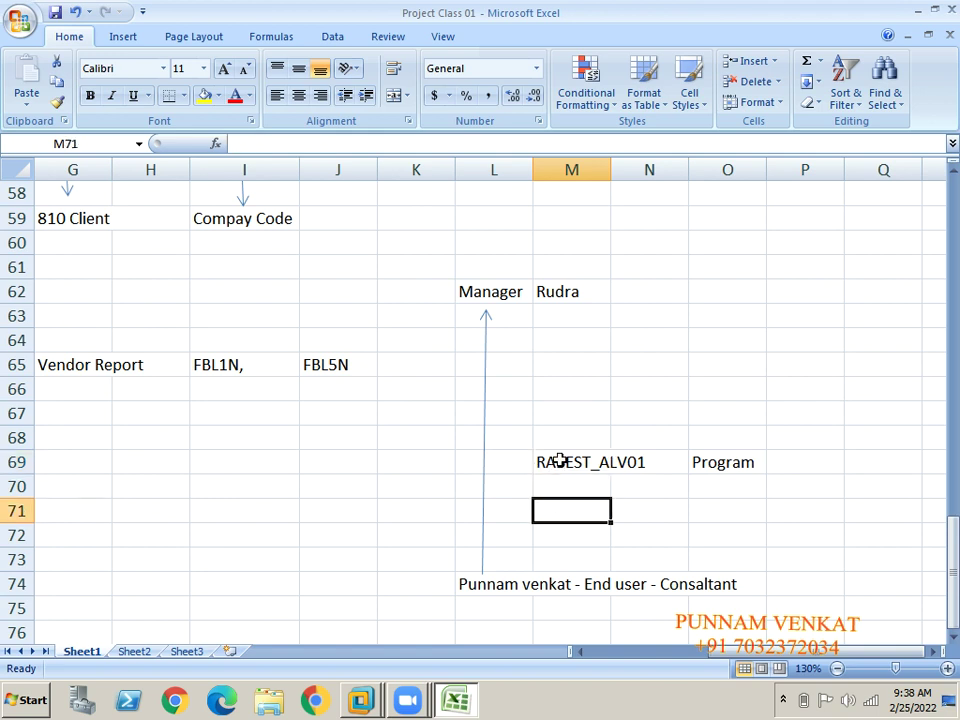
{"action": "left_click", "coordinate": [558, 461]}
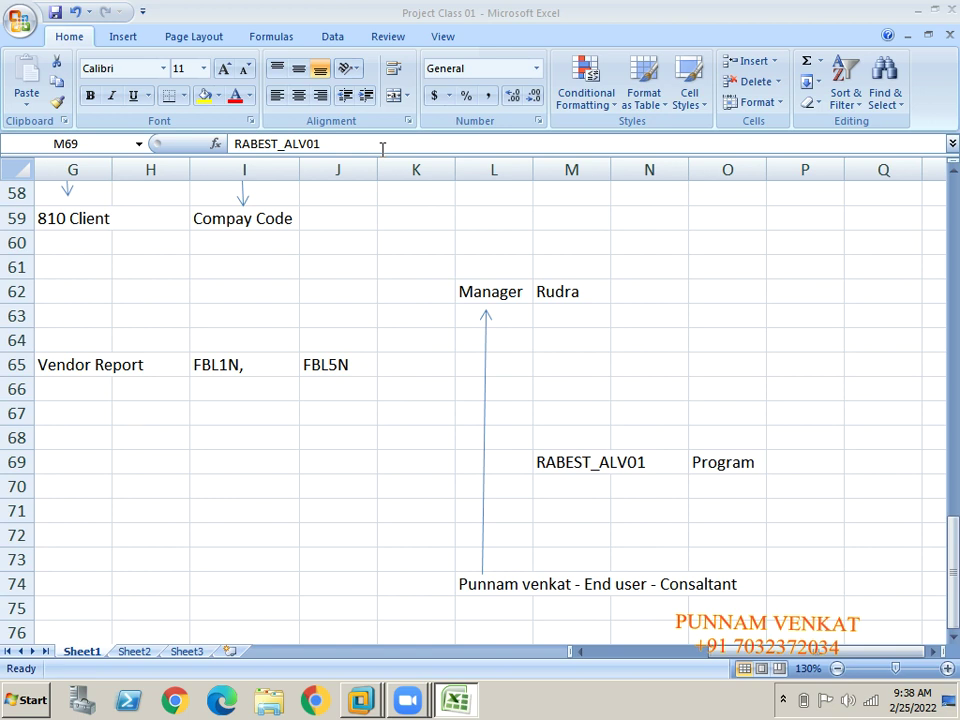
{"action": "left_click", "coordinate": [565, 461]}
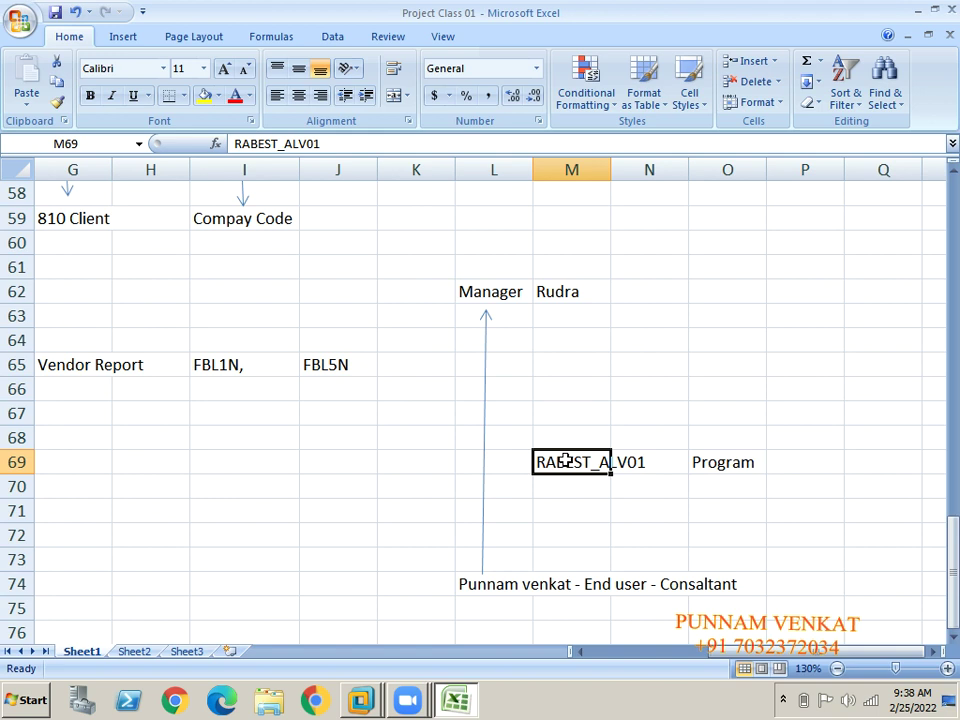
{"action": "key", "text": "ctrl+c"}
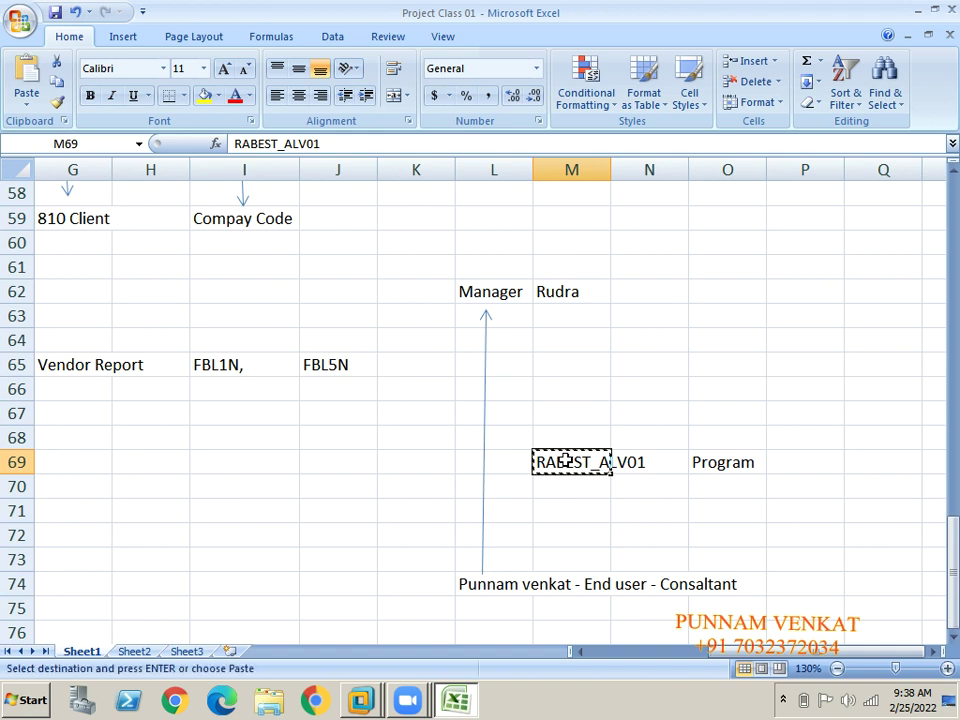
{"action": "key", "text": "alt+Tab"}
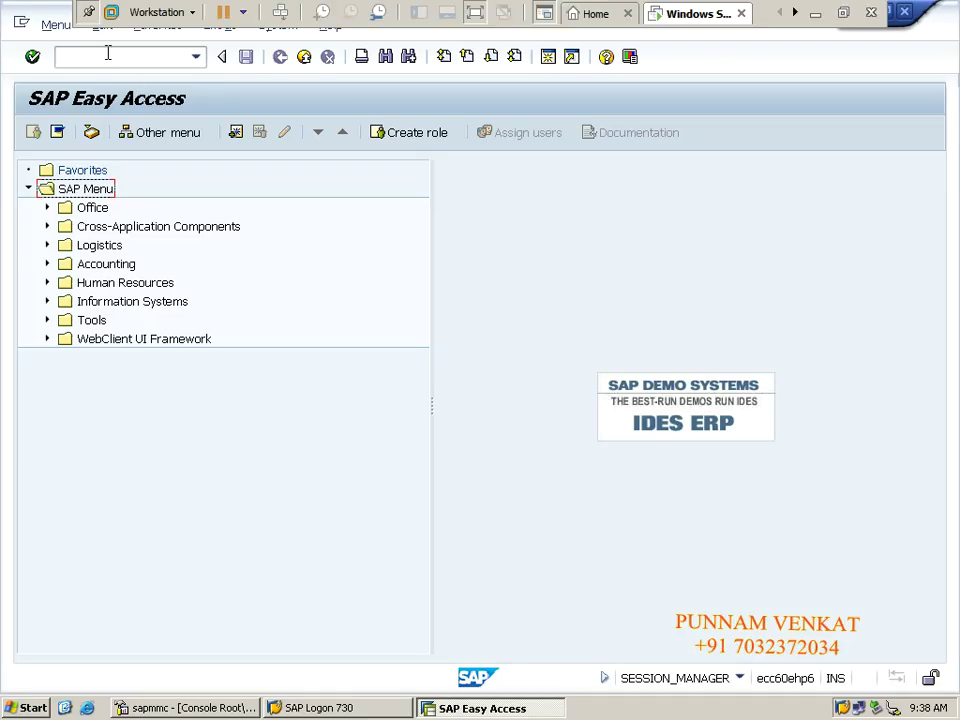
Open the ABAP Editor with SE38 and paste RABEST_ALV01 as the program name.
{"action": "left_click", "coordinate": [107, 54]}
{"action": "type", "text": "SE38"}
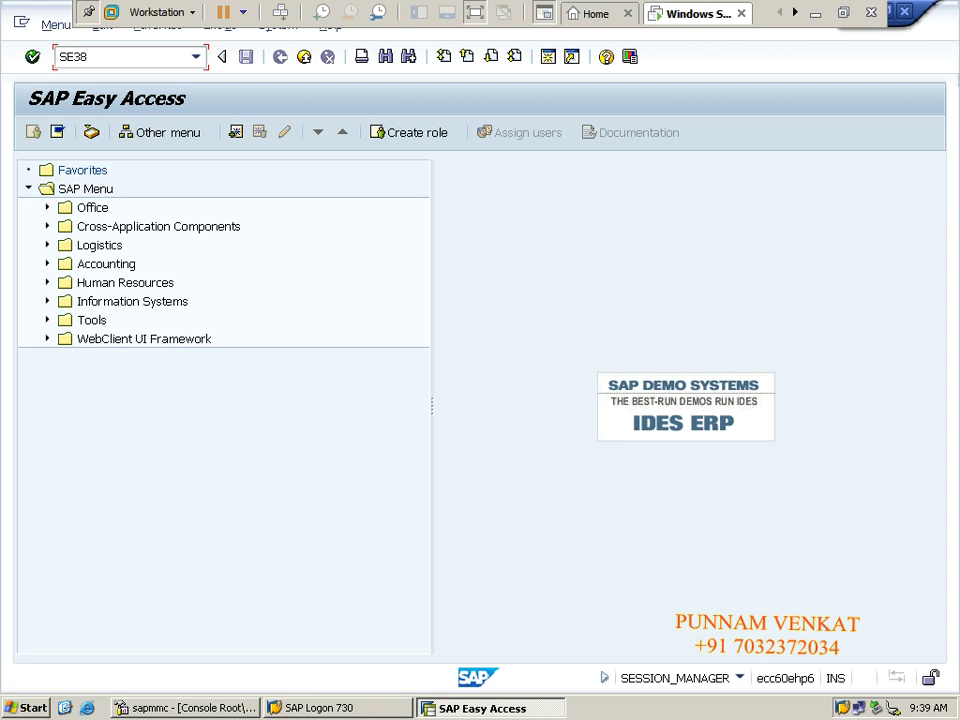
{"action": "key", "text": "Return"}
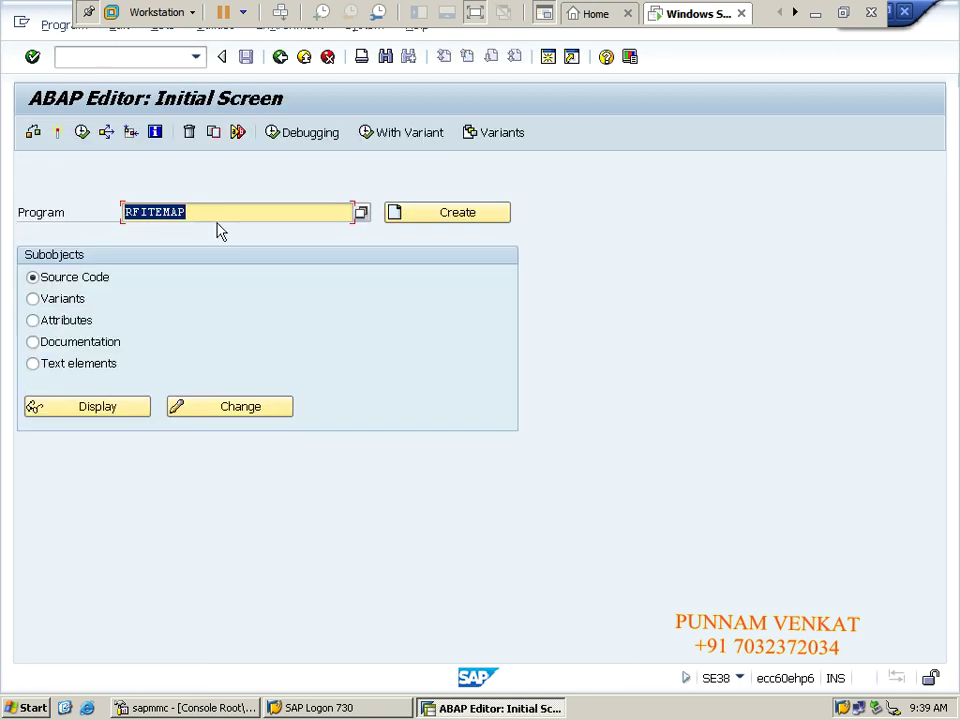
{"action": "key", "text": "ctrl+v"}
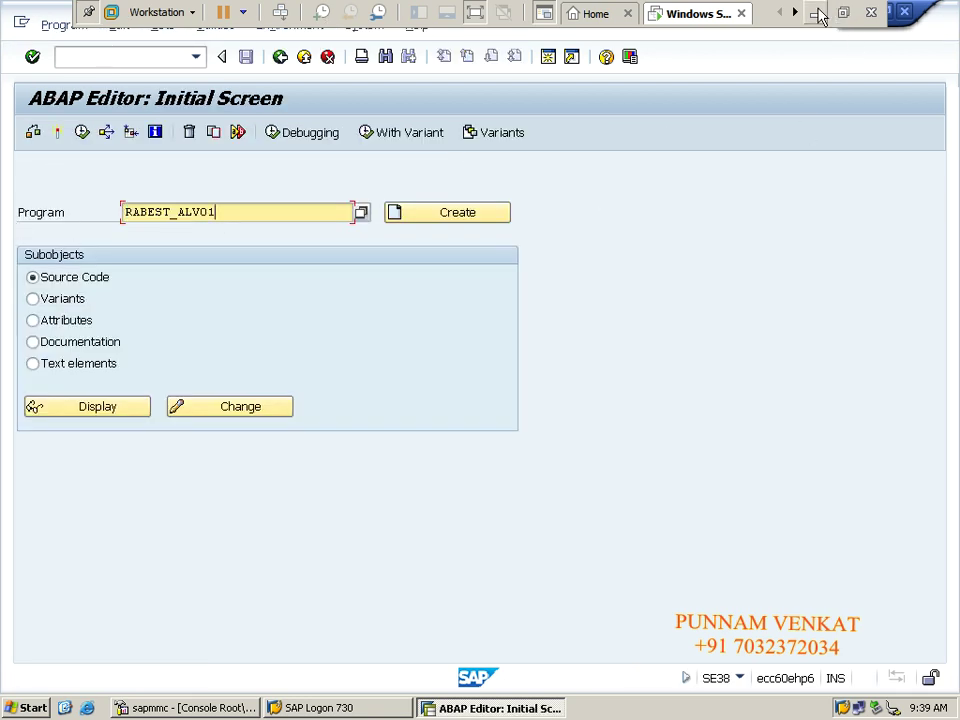
Execute RABEST_ALV01 to reach Asset Balances, then go back twice to SAP Easy Access.
{"action": "left_click", "coordinate": [816, 14]}
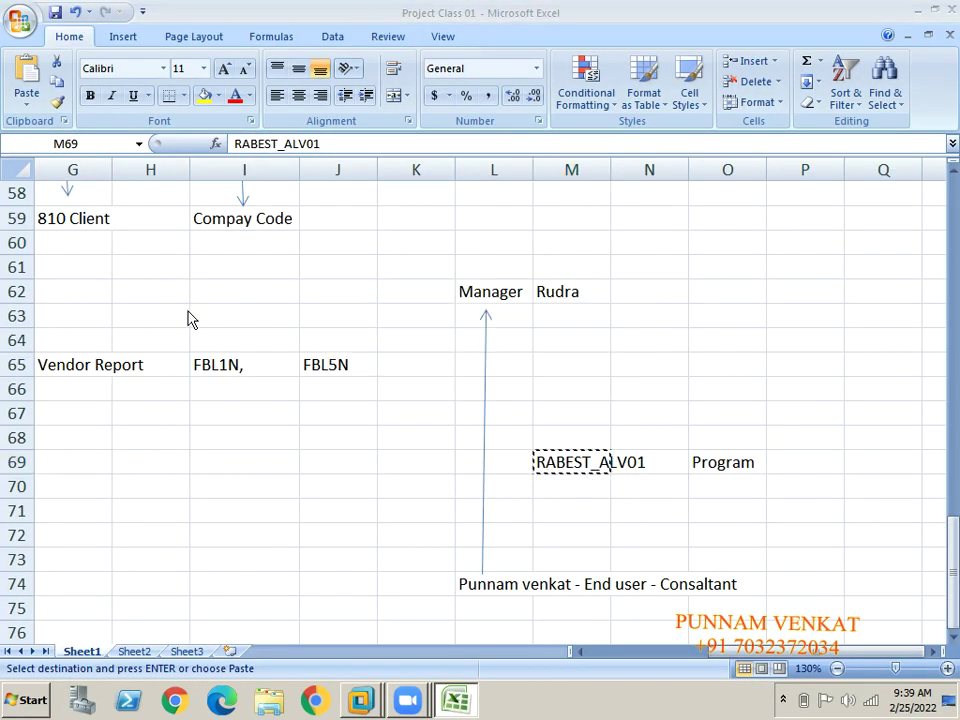
{"action": "key", "text": "alt+Tab"}
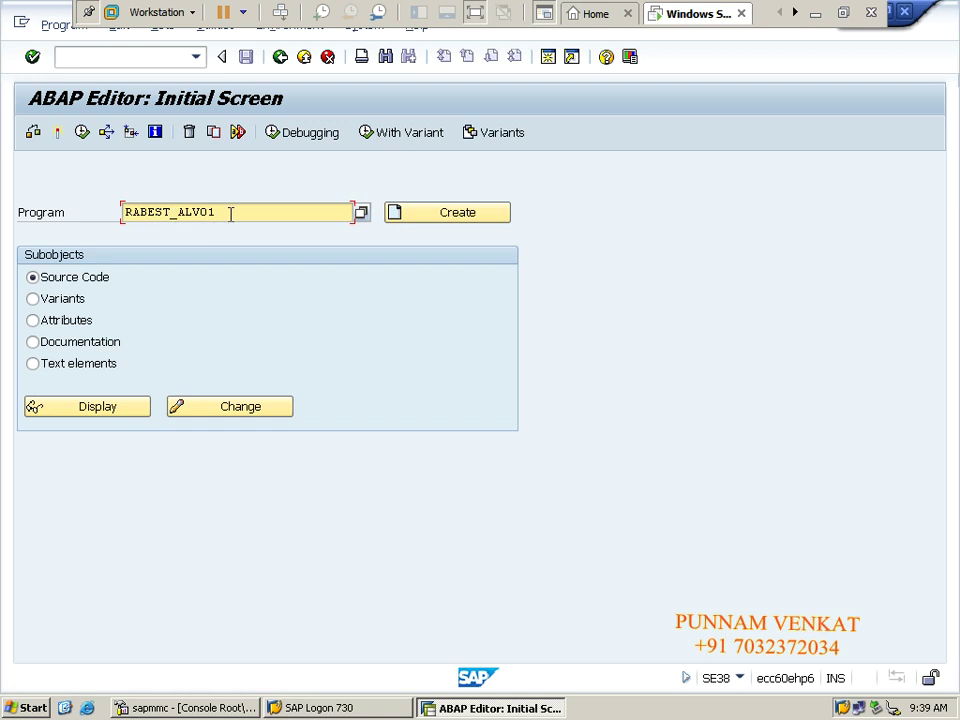
{"action": "left_click_drag", "start_coordinate": [231, 214], "coordinate": [115, 212]}
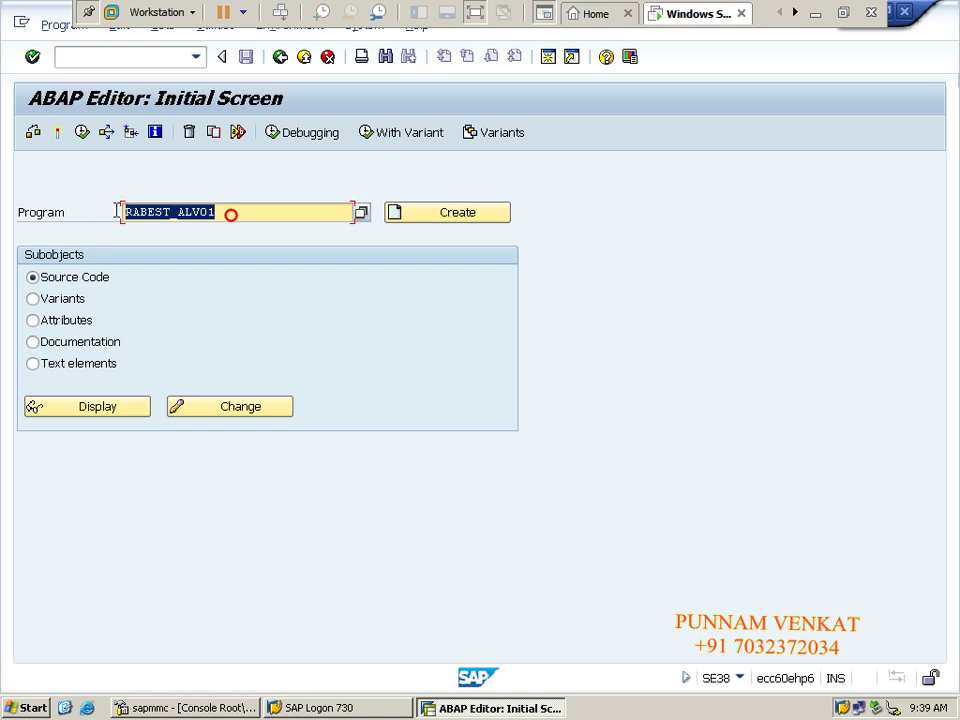
{"action": "left_click", "coordinate": [82, 138]}
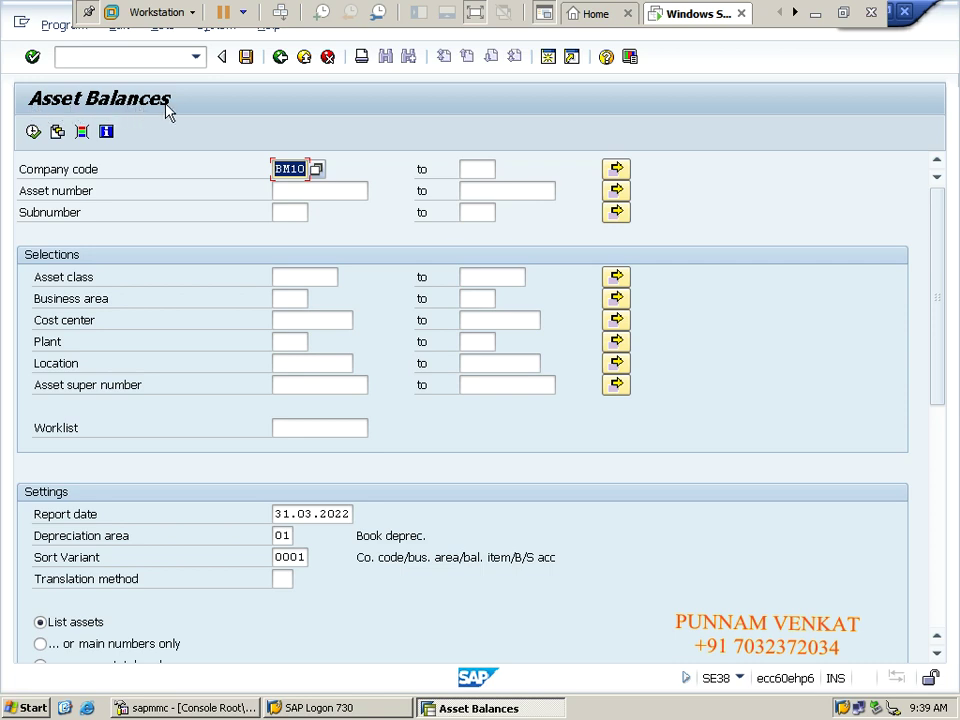
{"action": "left_click", "coordinate": [281, 57]}
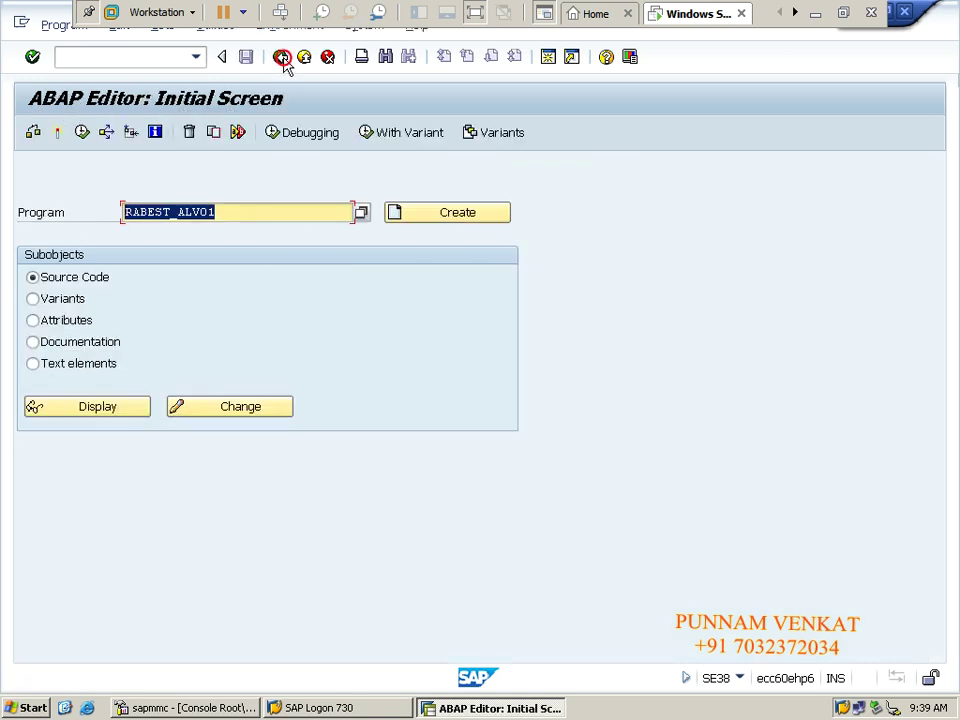
{"action": "left_click", "coordinate": [281, 57]}
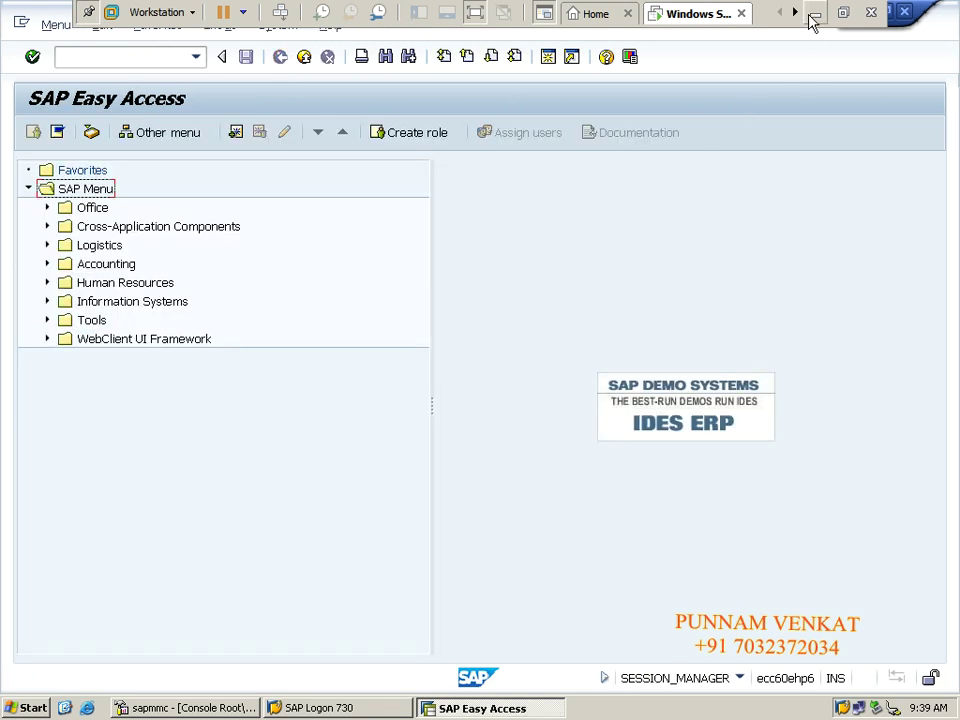
{"action": "left_click", "coordinate": [812, 16]}
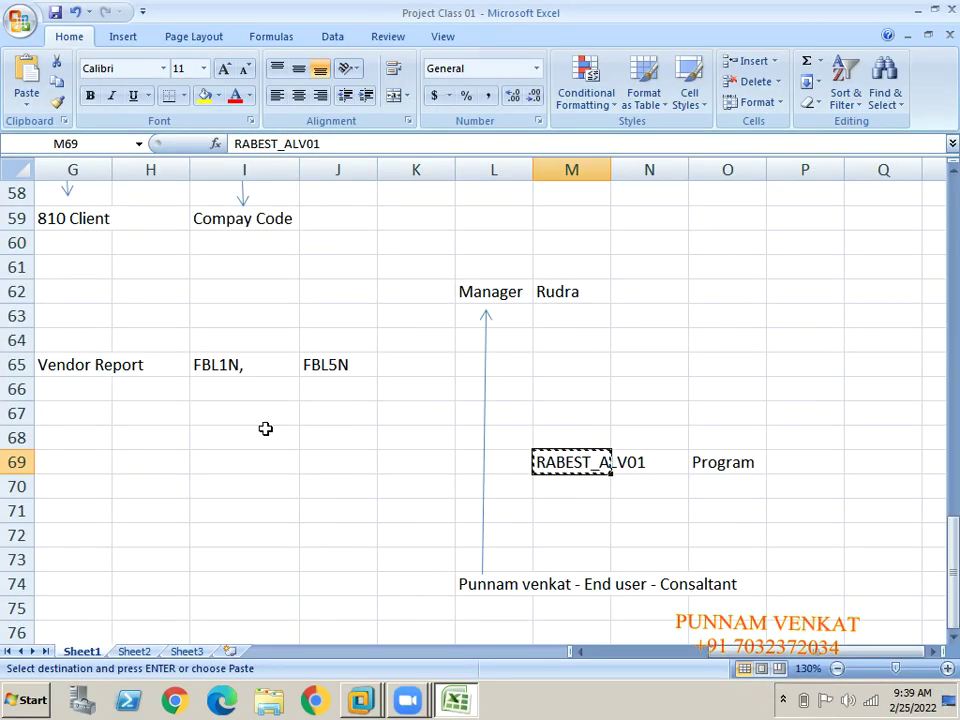
Paste RFITEMAP from D69 into cell M67 and widen column M to fit it.
{"action": "key", "text": "Left"}
{"action": "key", "text": "Left"}
{"action": "key", "text": "Left"}
{"action": "key", "text": "Left"}
{"action": "key", "text": "Left"}
{"action": "key", "text": "Left"}
{"action": "key", "text": "Left"}
{"action": "key", "text": "Left"}
{"action": "key", "text": "Left"}
{"action": "key", "text": "Left"}
{"action": "key", "text": "Left"}
{"action": "key", "text": "Right"}
{"action": "key", "text": "Right"}
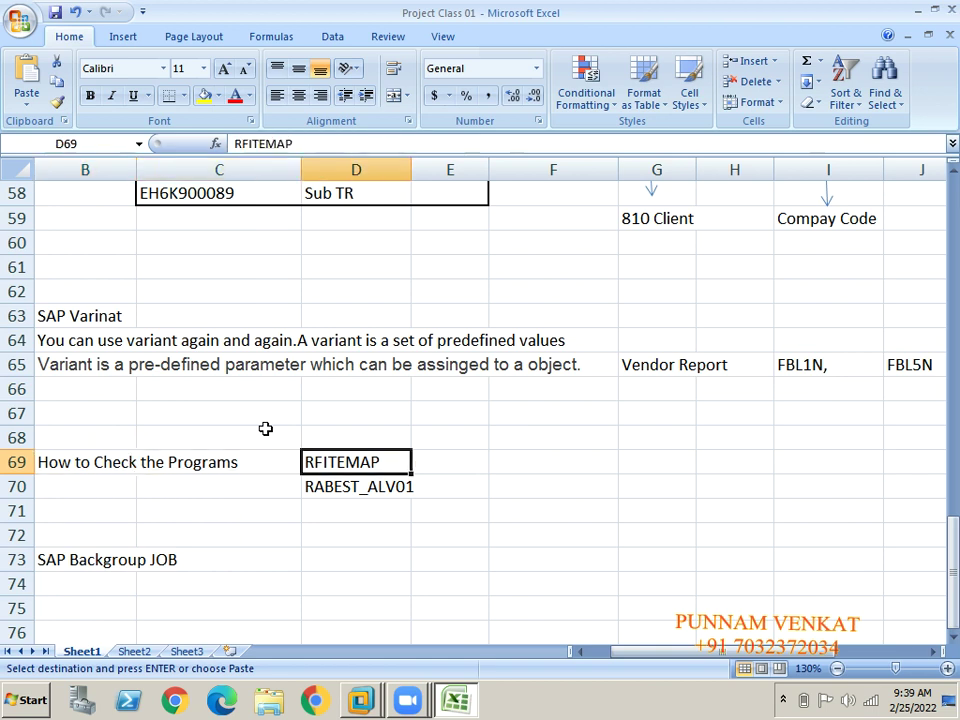
{"action": "key", "text": "Right"}
{"action": "key", "text": "Right"}
{"action": "key", "text": "Right"}
{"action": "key", "text": "Right"}
{"action": "key", "text": "Right"}
{"action": "key", "text": "Right"}
{"action": "key", "text": "Right"}
{"action": "key", "text": "Right"}
{"action": "key", "text": "Right"}
{"action": "key", "text": "Right"}
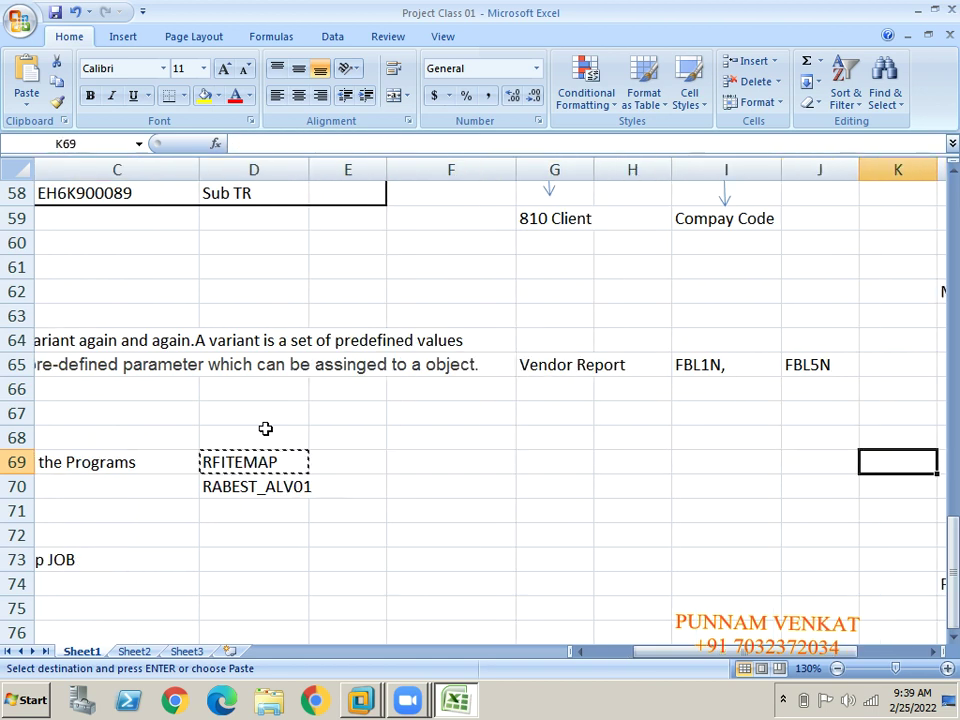
{"action": "key", "text": "Up"}
{"action": "key", "text": "Up"}
{"action": "key", "text": "Left"}
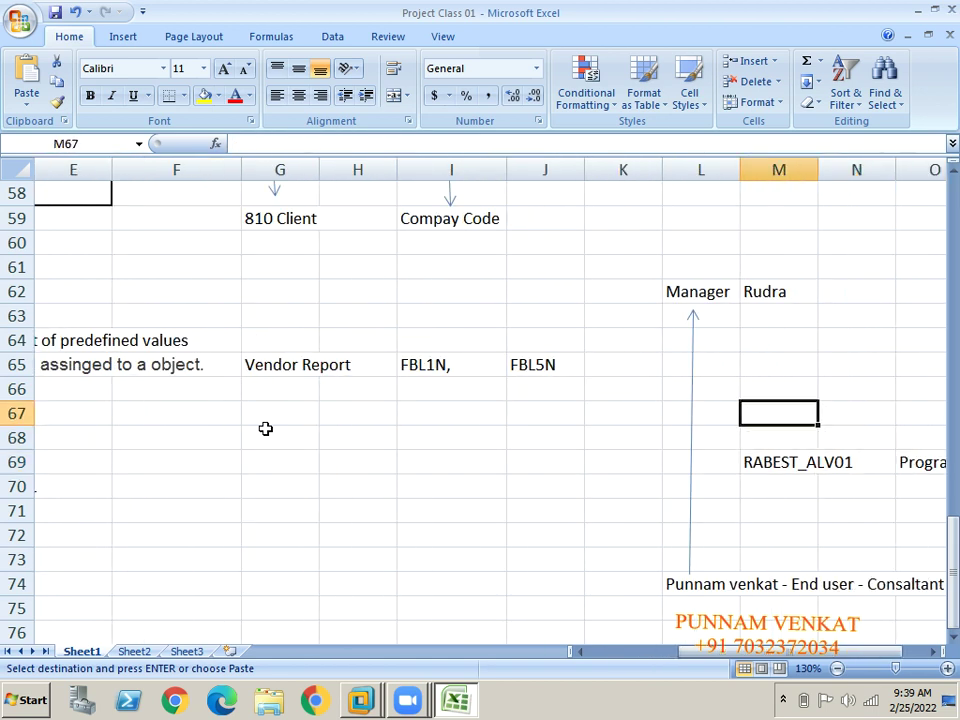
{"action": "key", "text": "ctrl+v"}
{"action": "key", "text": "Right"}
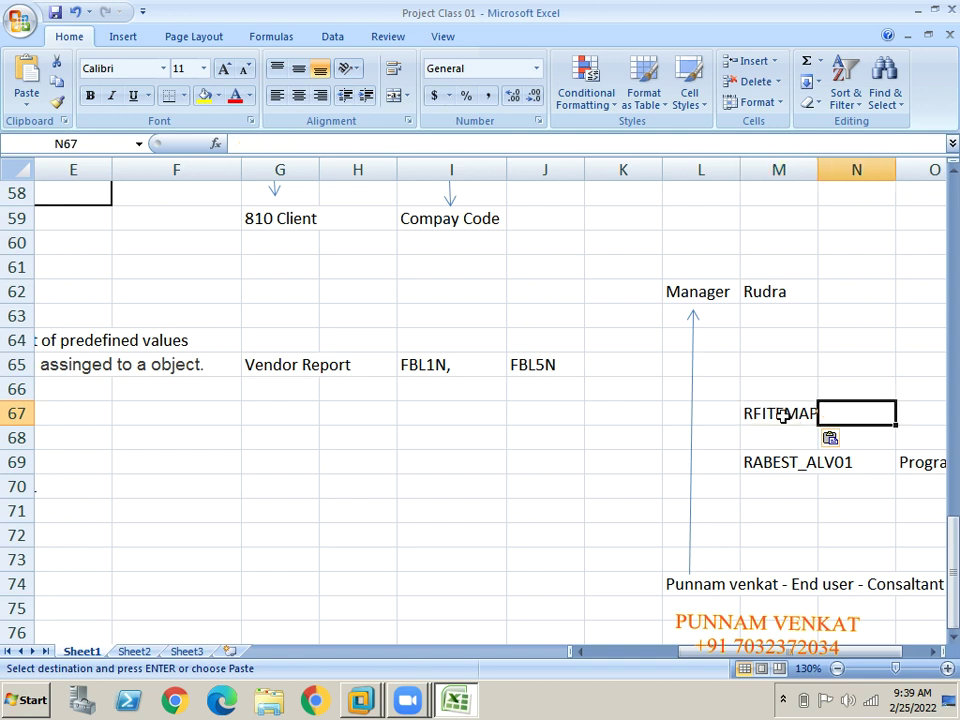
{"action": "left_click", "coordinate": [783, 417]}
{"action": "left_click_drag", "start_coordinate": [816, 178], "coordinate": [850, 179]}
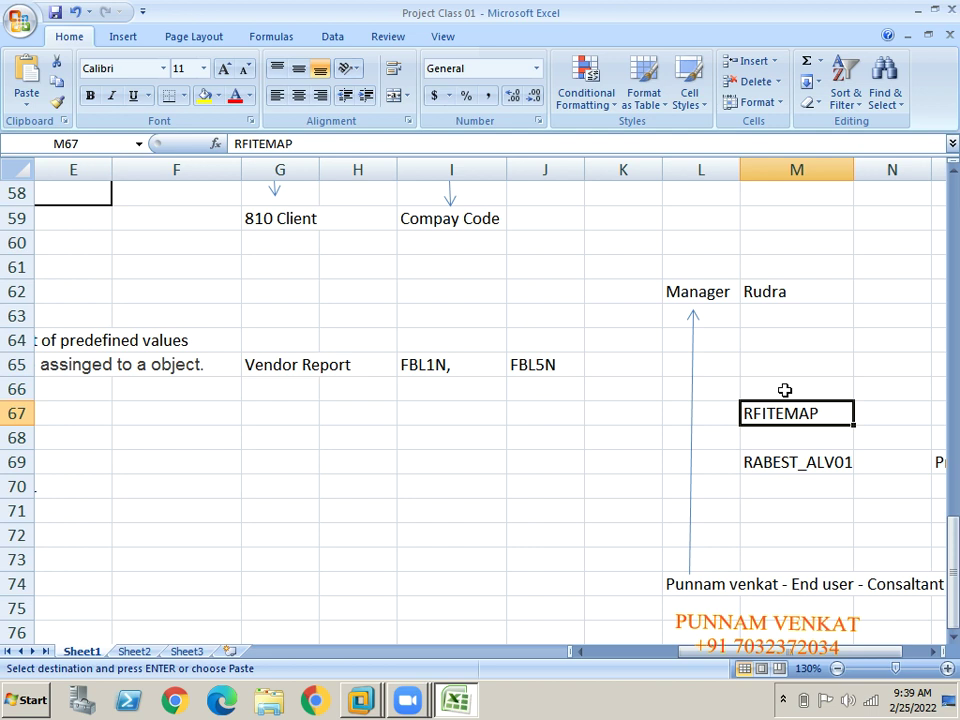
{"action": "key", "text": "alt+Tab"}
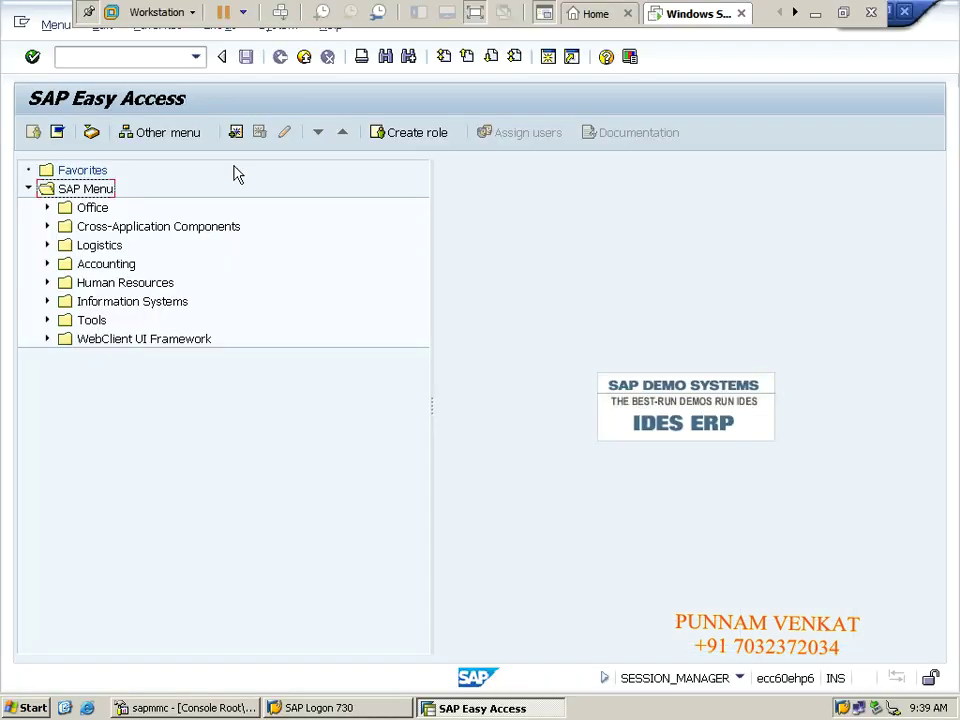
Open SE38 and paste RFITEMAP, copied from Excel cell M67, into the Program field.
{"action": "left_click", "coordinate": [112, 56]}
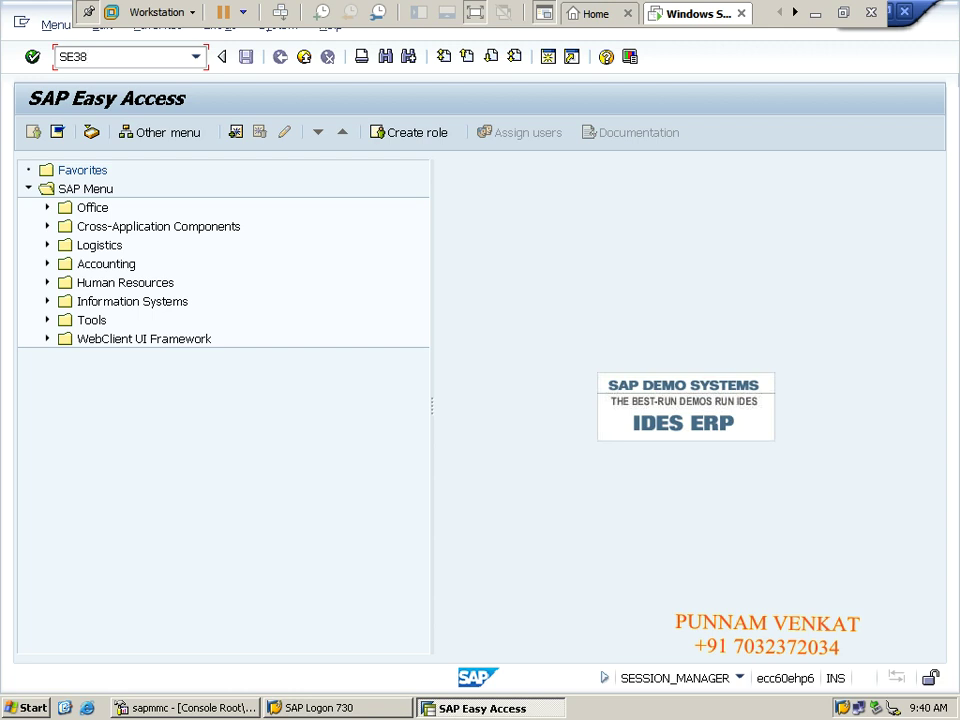
{"action": "key", "text": "Return"}
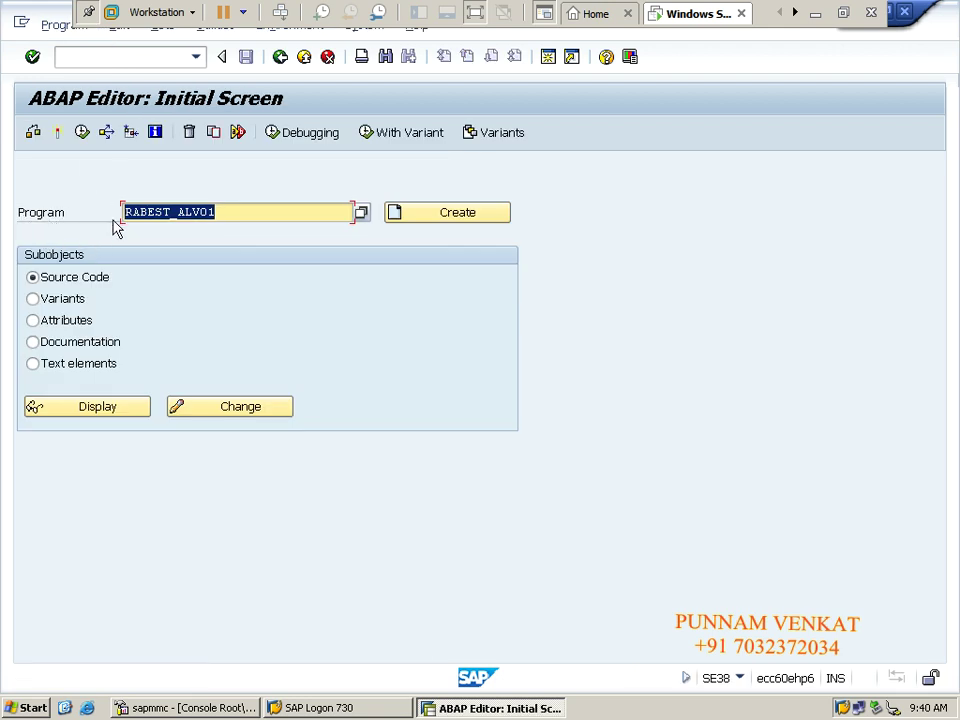
{"action": "left_click", "coordinate": [815, 13]}
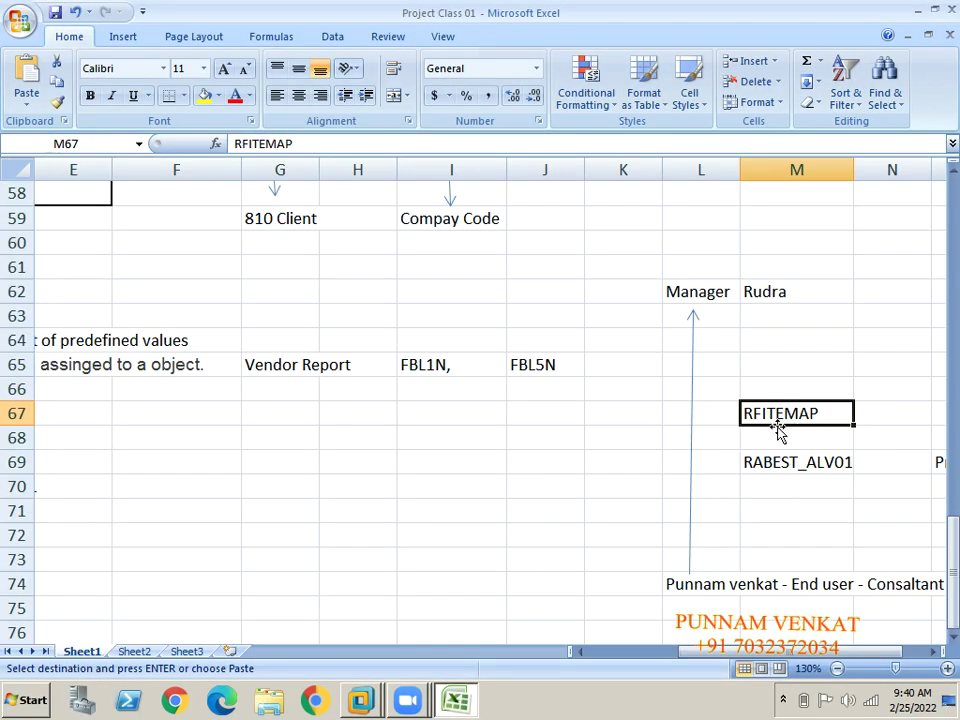
{"action": "key", "text": "alt+Tab"}
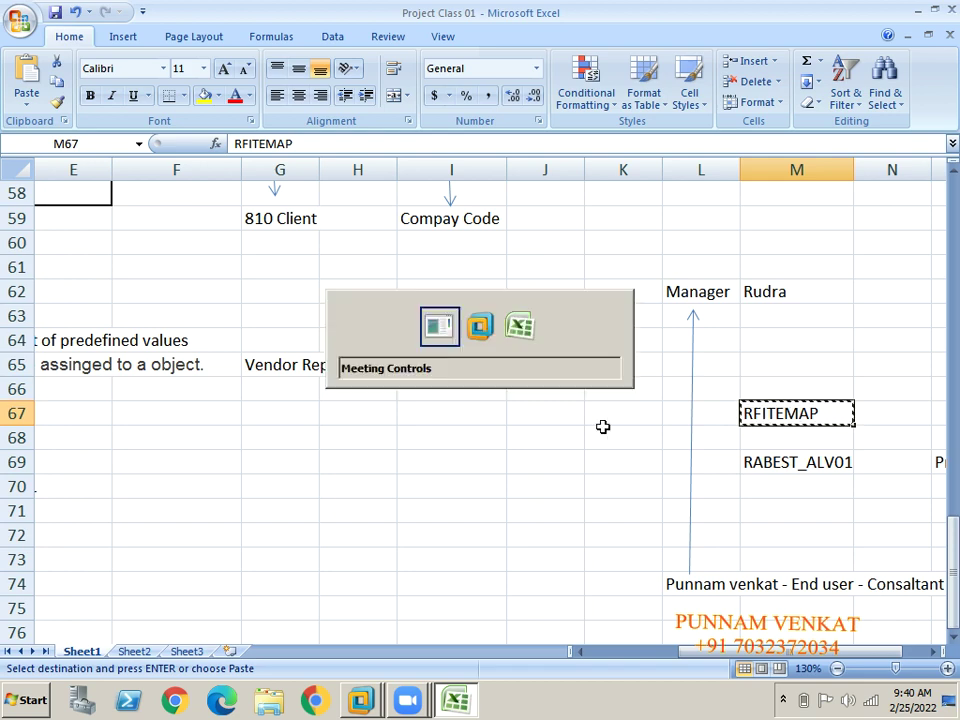
{"action": "key", "text": "alt+Tab"}
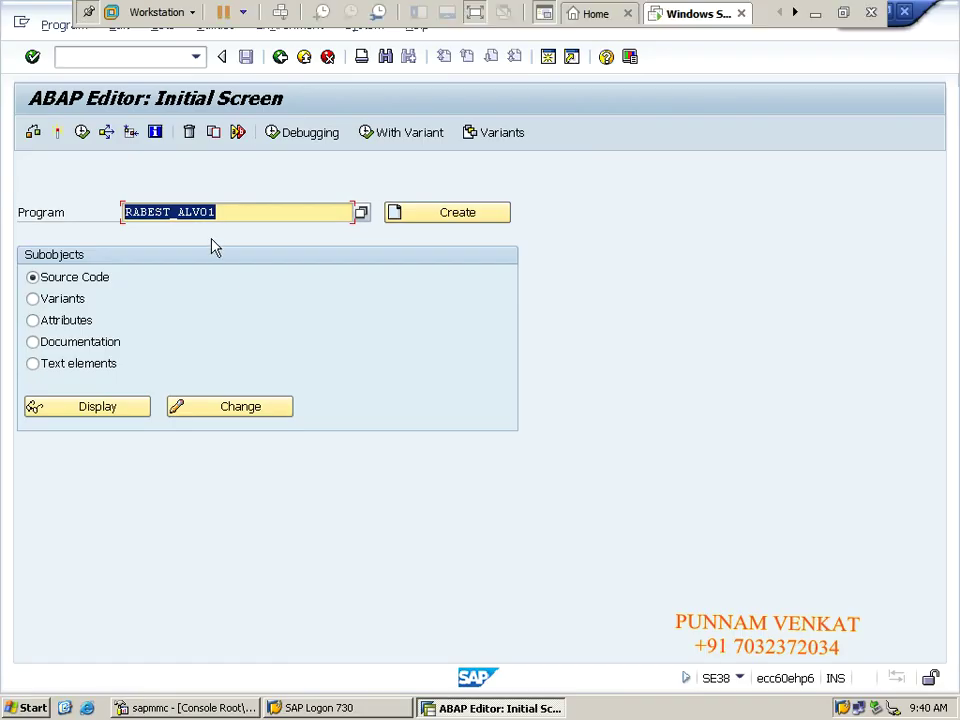
{"action": "type", "text": "RFITEMAP"}
Select the RFITEMAP program name and execute the program.
{"action": "left_click_drag", "start_coordinate": [201, 212], "coordinate": [122, 212]}
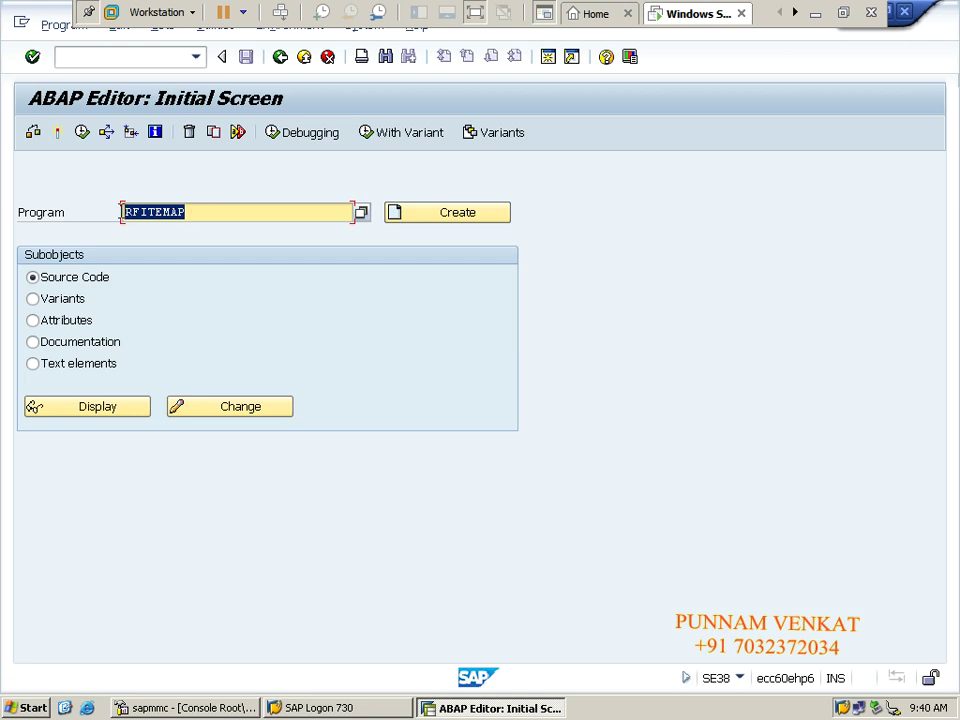
{"action": "left_click_drag", "start_coordinate": [196, 214], "coordinate": [116, 214]}
{"action": "left_click_drag", "start_coordinate": [193, 212], "coordinate": [122, 212]}
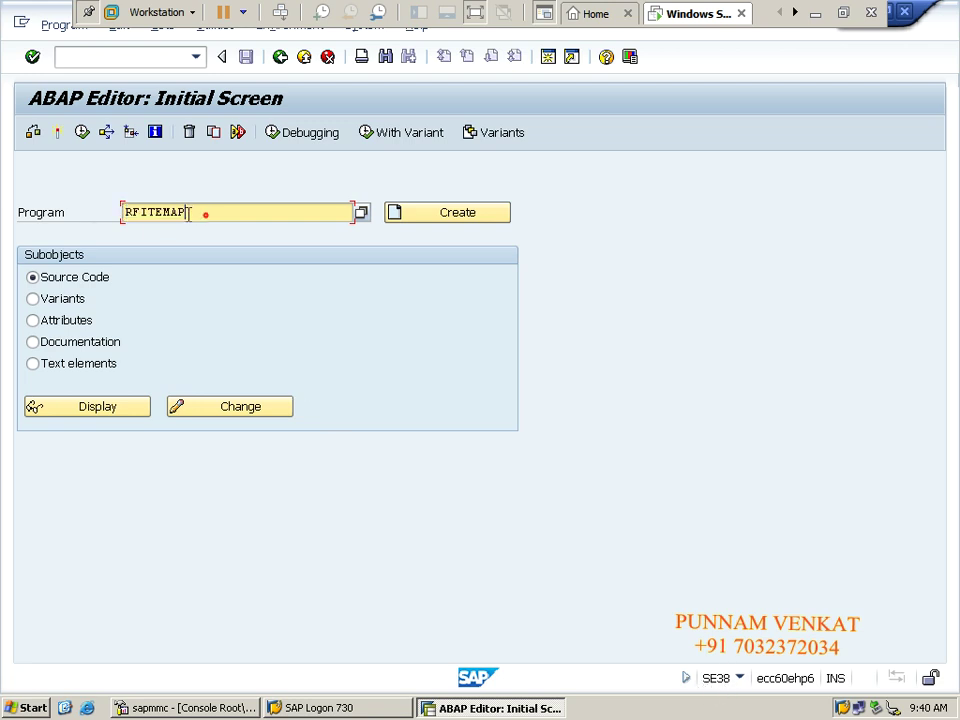
{"action": "left_click", "coordinate": [205, 215]}
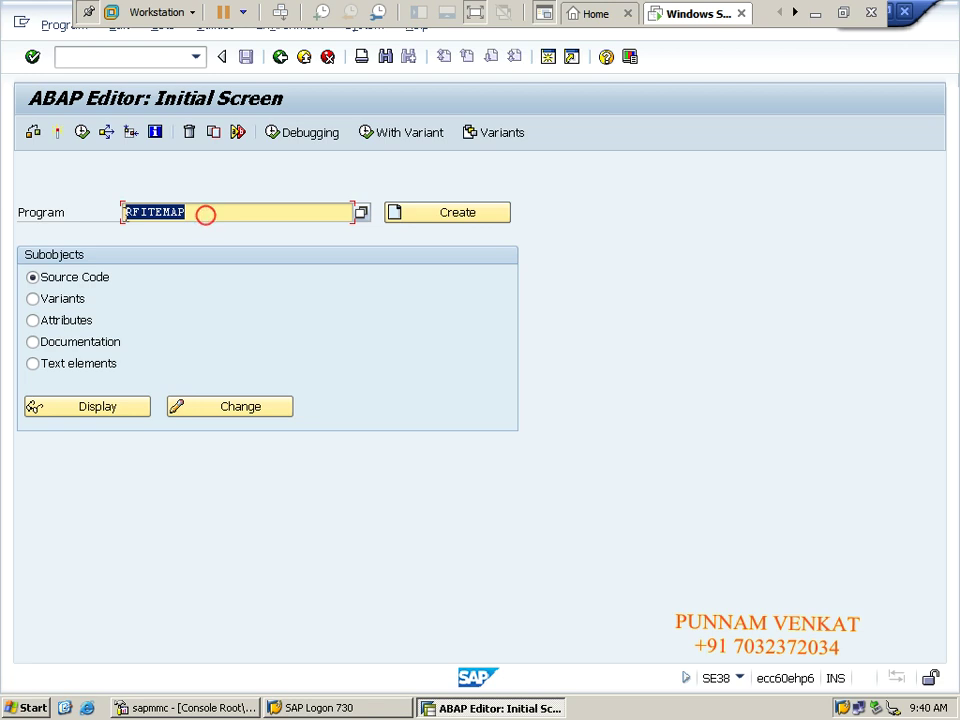
{"action": "left_click", "coordinate": [80, 135]}
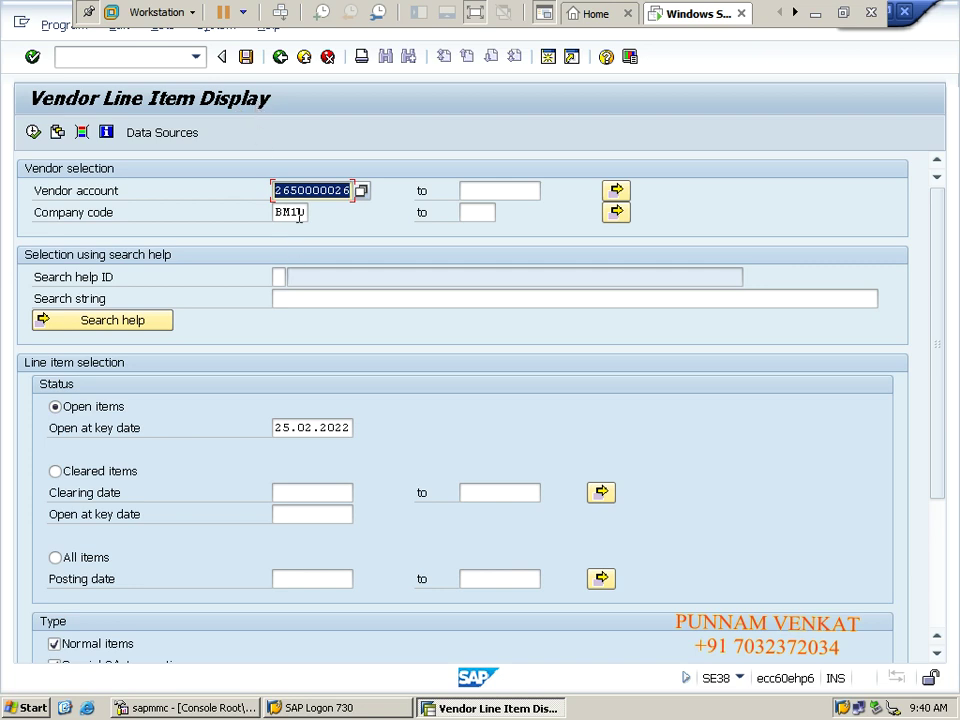
Run the report for all items, listing 6 items netting 0.00 INR, then exit with /N.
{"action": "left_click", "coordinate": [78, 556]}
{"action": "left_click", "coordinate": [33, 132]}
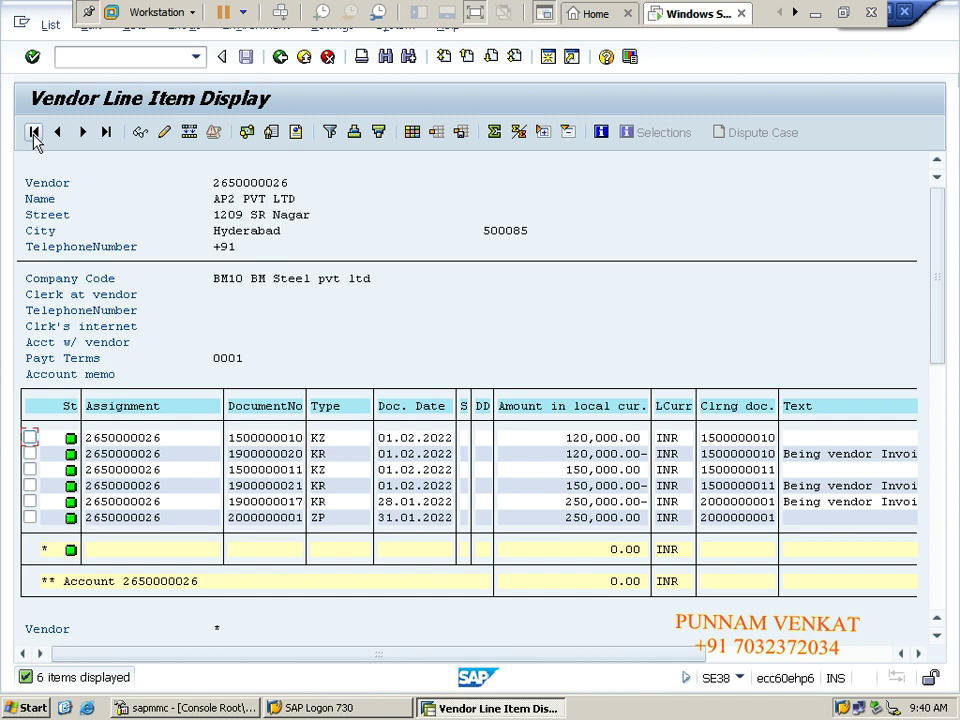
{"action": "left_click", "coordinate": [103, 57]}
{"action": "type", "text": "/N"}
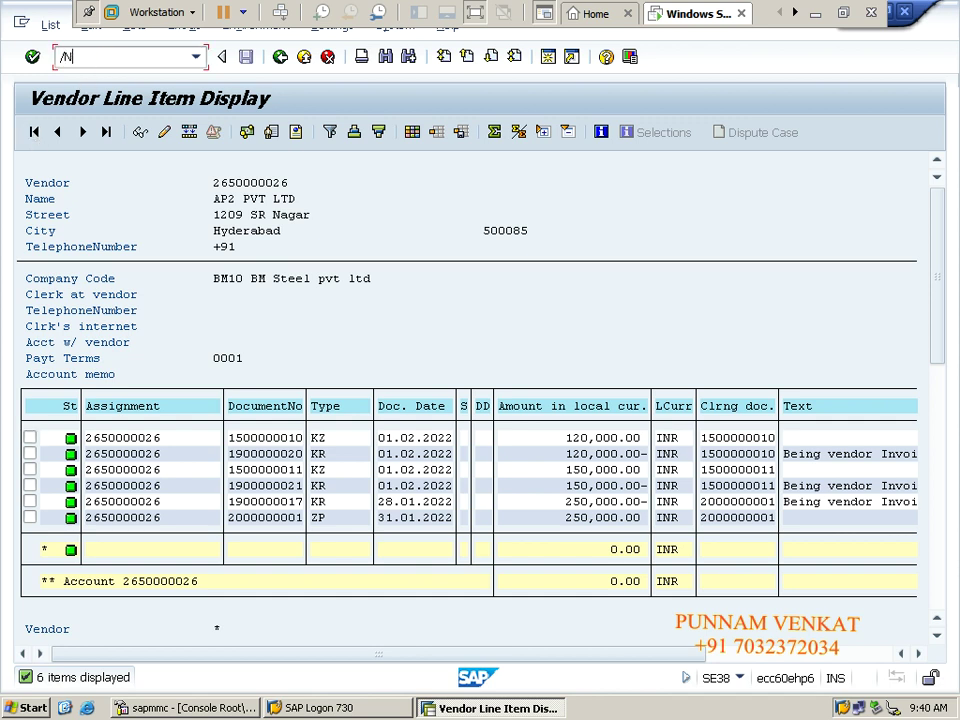
{"action": "key", "text": "Return"}
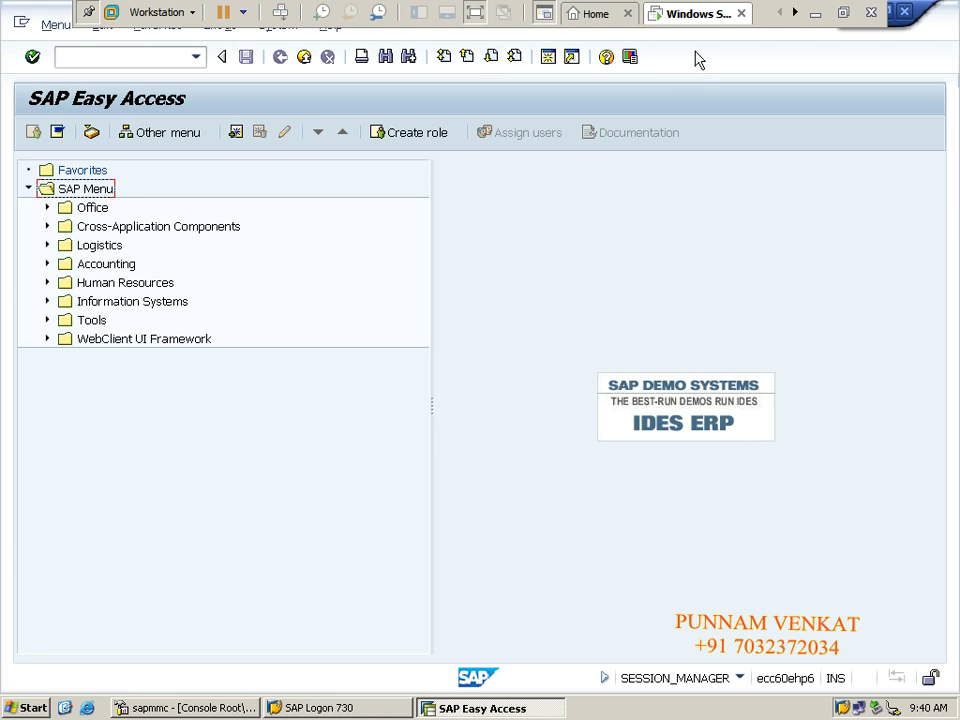
{"action": "left_click", "coordinate": [818, 14]}
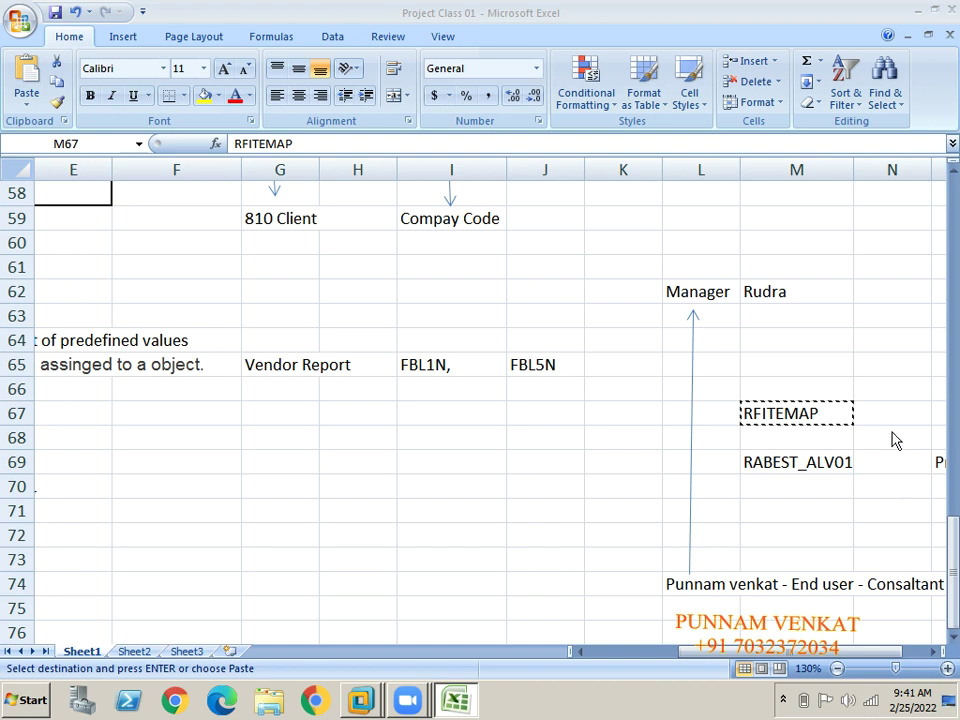
{"action": "left_click", "coordinate": [877, 364]}
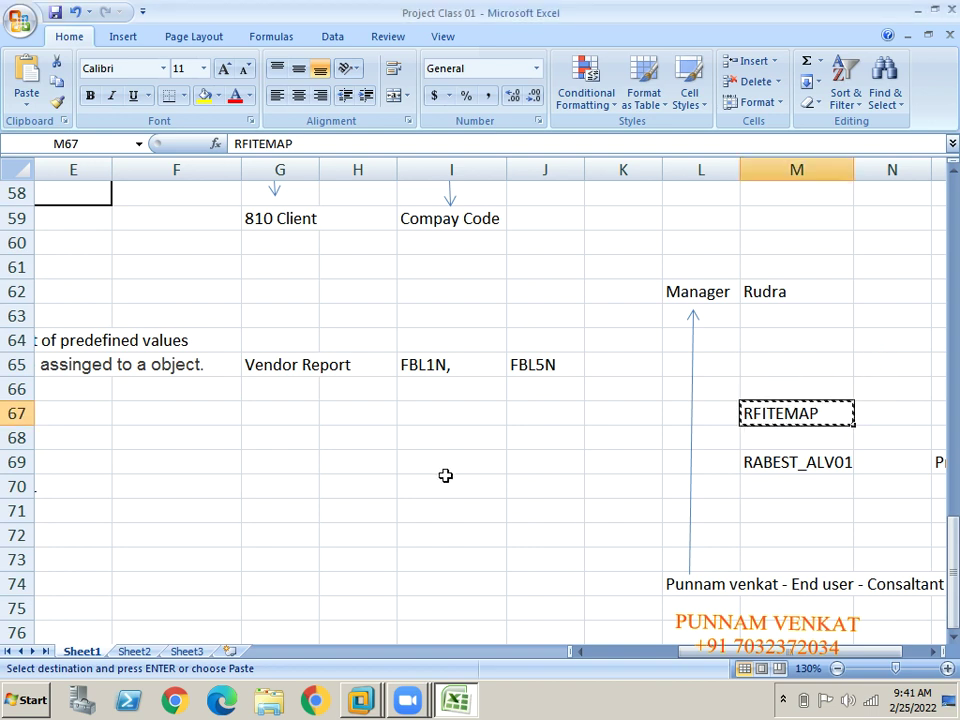
{"action": "key", "text": "alt+Tab"}
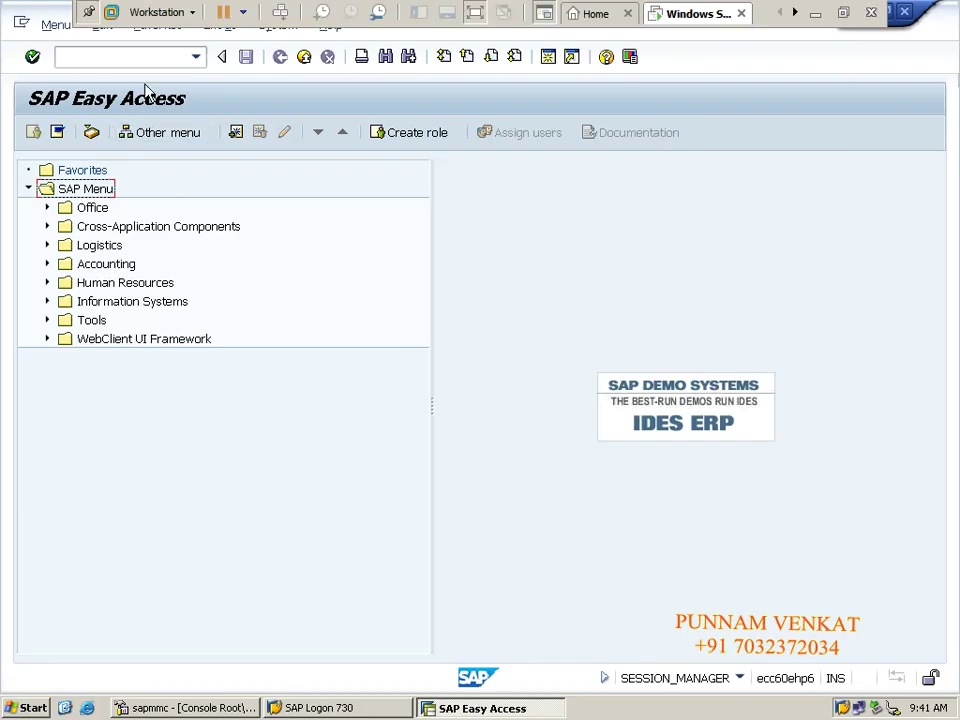
{"action": "left_click", "coordinate": [154, 57]}
Launch the Asset Balances selection screen and show the Plant field's help description.
{"action": "type", "text": "FBL"}
{"action": "key", "text": "Return"}
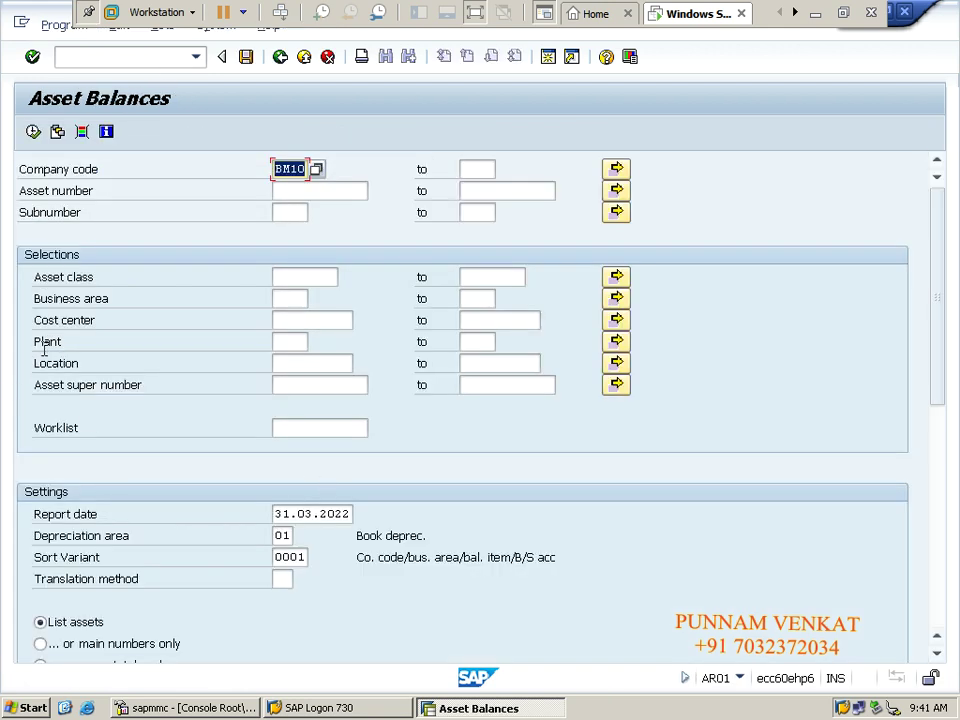
{"action": "left_click_drag", "start_coordinate": [36, 342], "coordinate": [62, 342]}
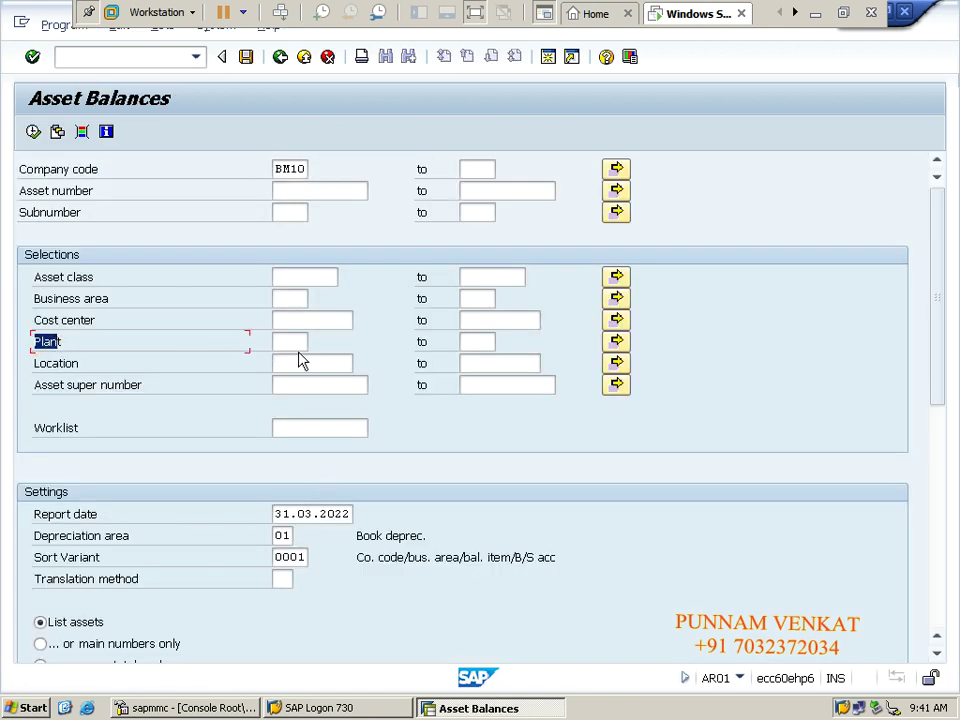
{"action": "left_click", "coordinate": [292, 343]}
{"action": "left_click", "coordinate": [289, 343]}
{"action": "key", "text": "F4"}
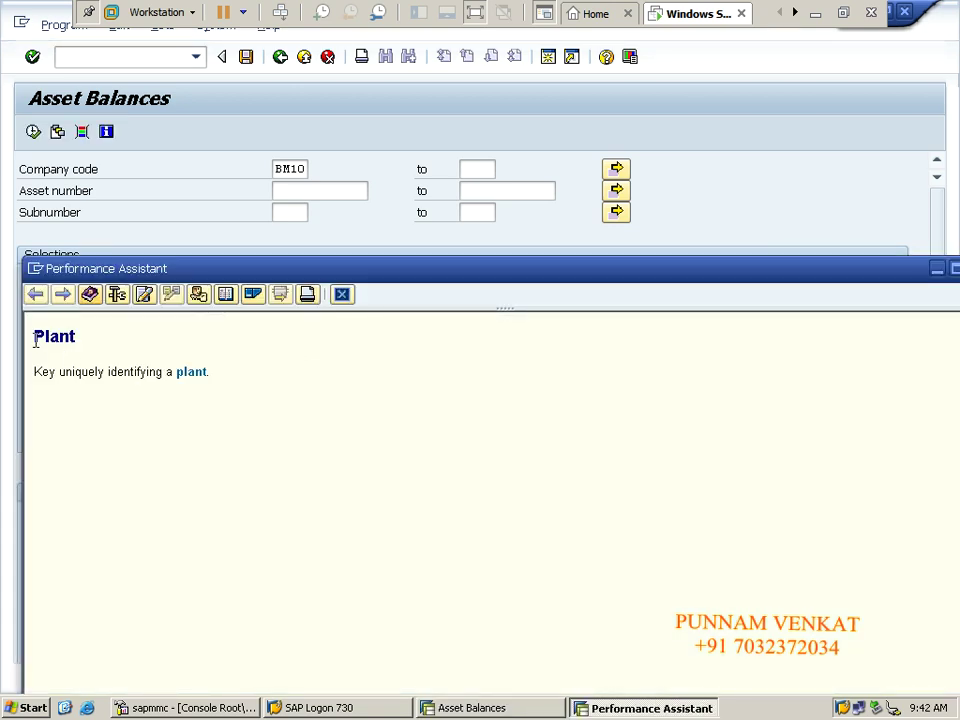
Show the Plant field's technical information and copy the GUI program name RSSYSTDB.
{"action": "left_click_drag", "start_coordinate": [36, 334], "coordinate": [233, 382]}
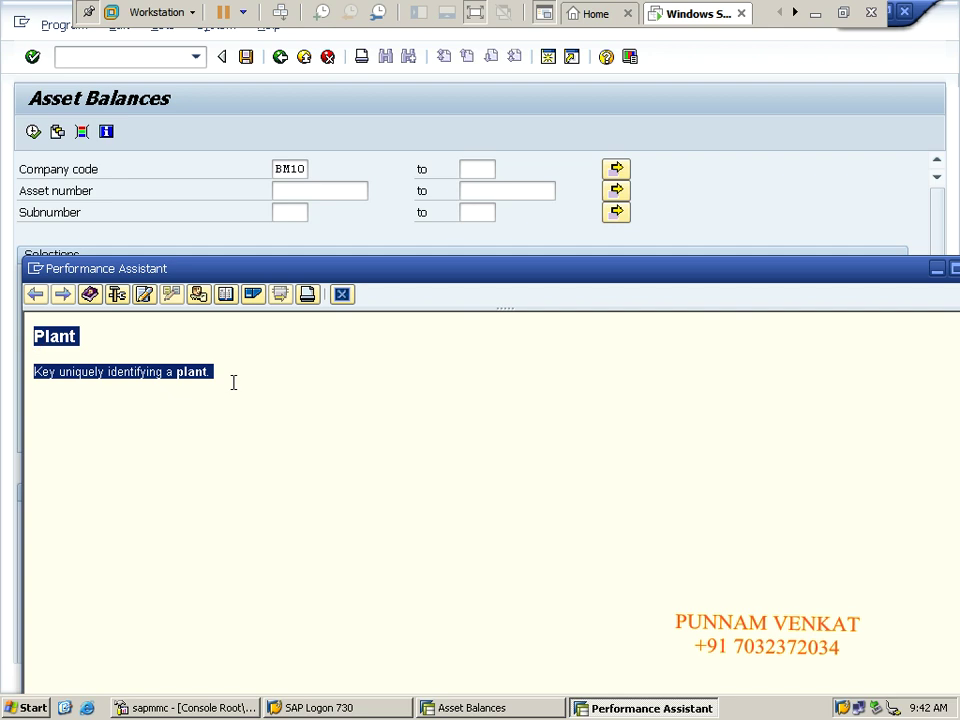
{"action": "left_click", "coordinate": [117, 295]}
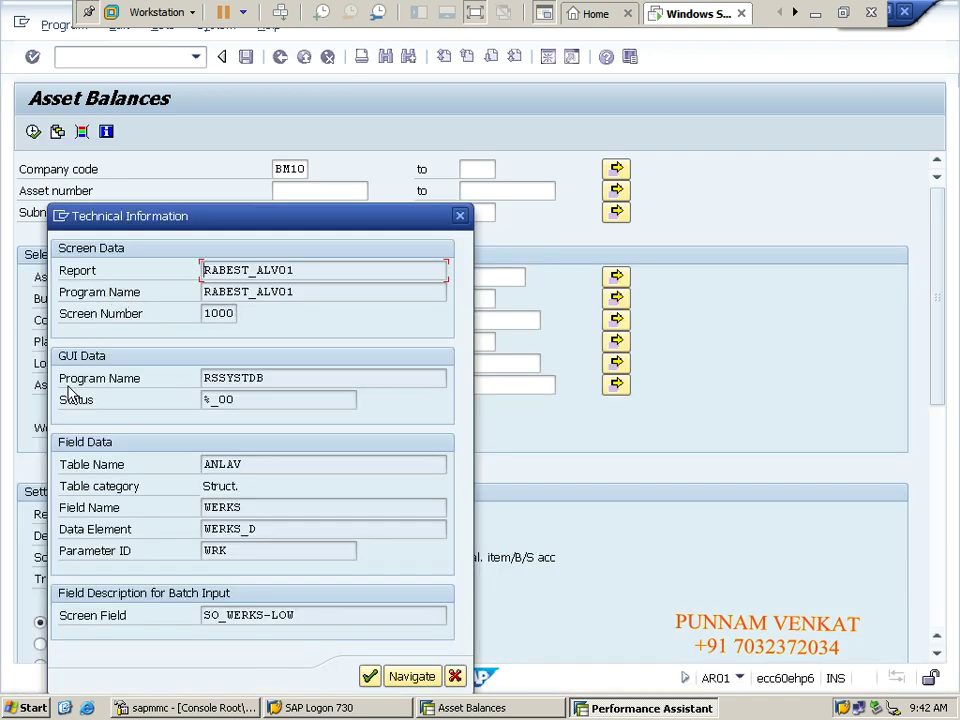
{"action": "left_click_drag", "start_coordinate": [276, 381], "coordinate": [197, 379]}
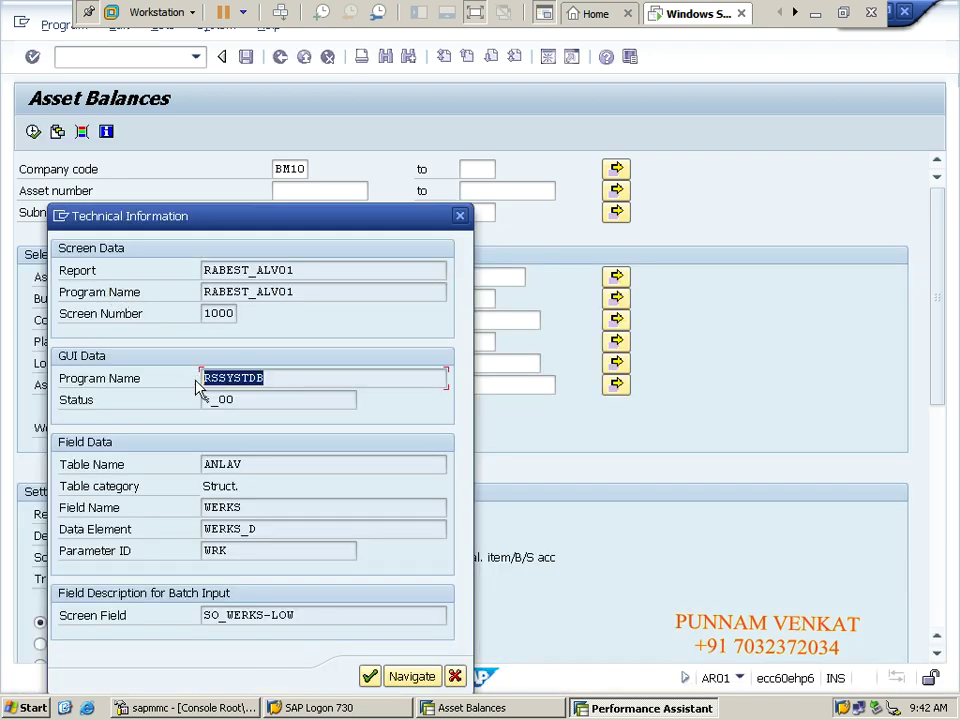
{"action": "left_click", "coordinate": [198, 382]}
{"action": "left_click_drag", "start_coordinate": [293, 378], "coordinate": [193, 386]}
{"action": "key", "text": "ctrl+c"}
{"action": "left_click", "coordinate": [197, 381]}
{"action": "left_click", "coordinate": [460, 215]}
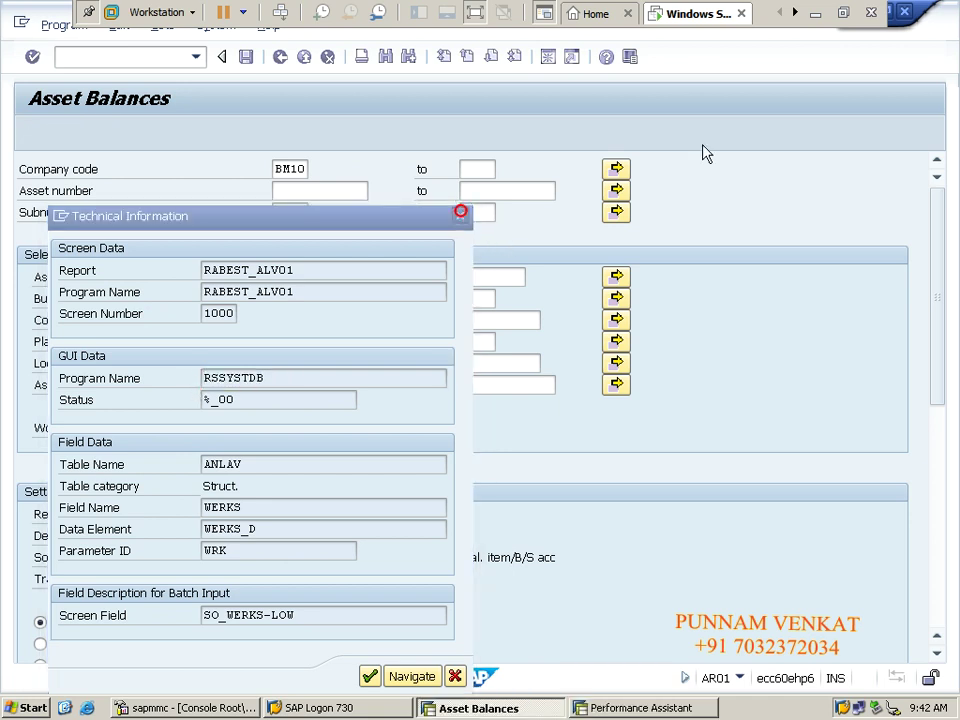
Paste RSSYSTDB into cell M65 of the Excel notes.
{"action": "left_click", "coordinate": [818, 14]}
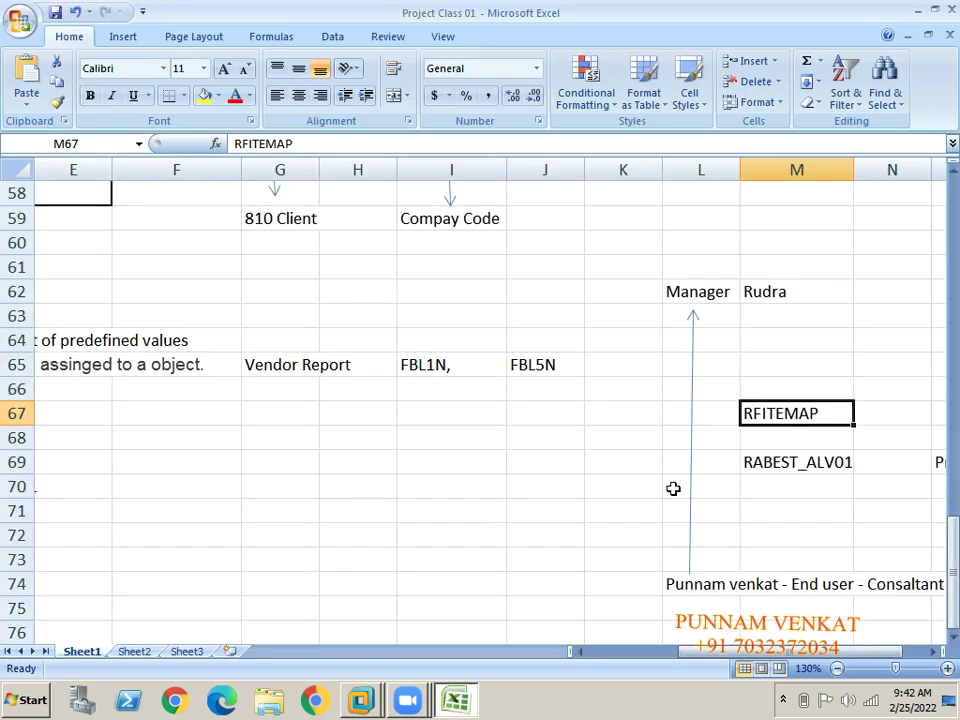
{"action": "left_click", "coordinate": [768, 362]}
{"action": "key", "text": "ctrl+v"}
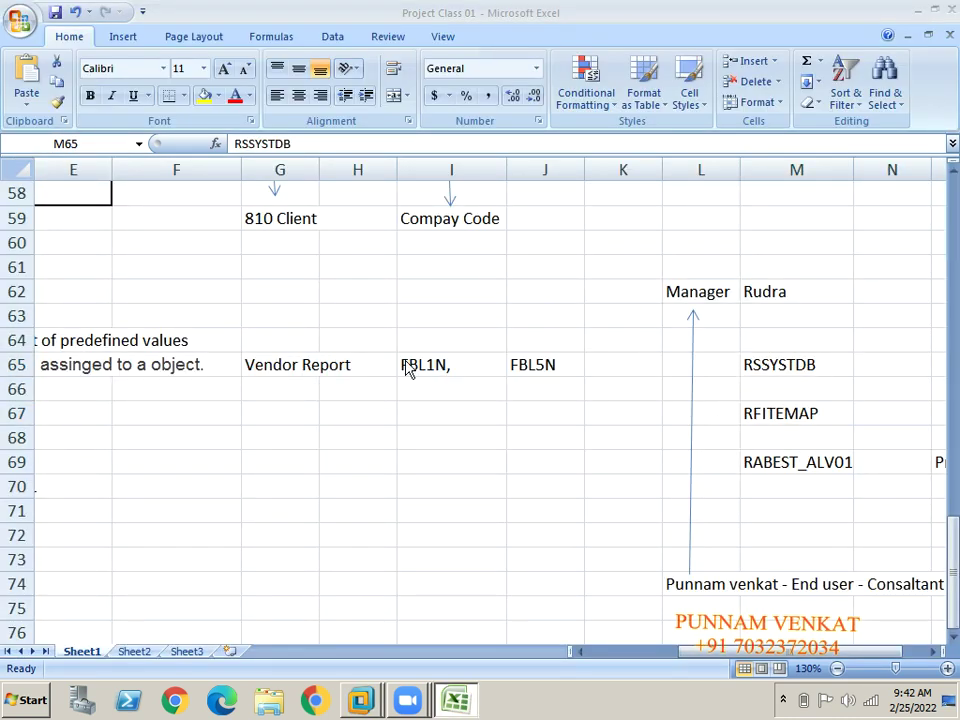
{"action": "key", "text": "alt+Tab"}
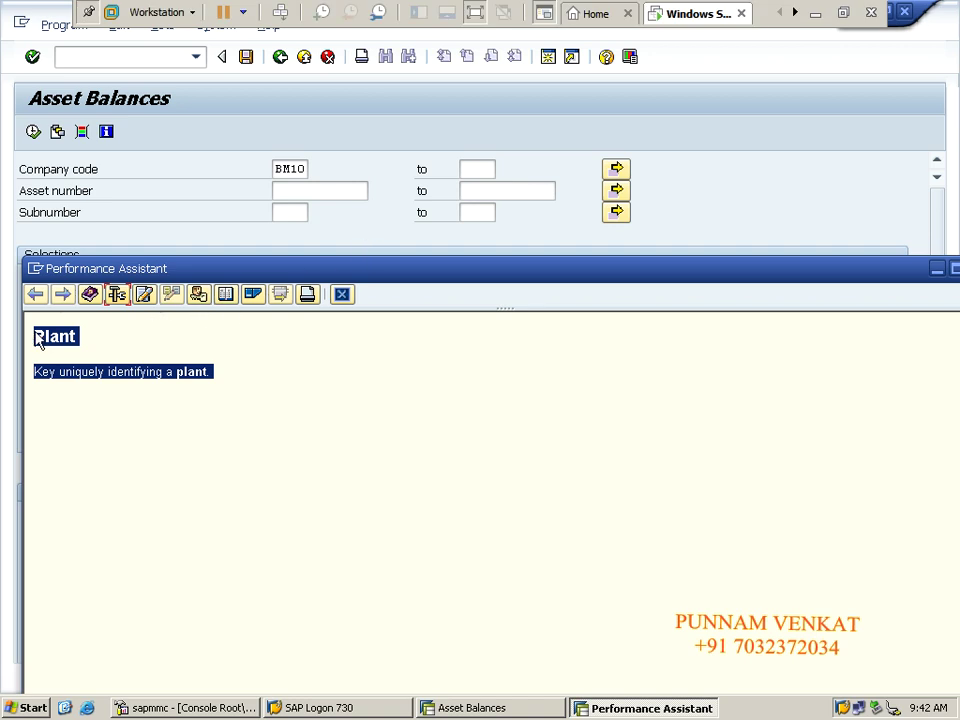
Close the Plant field help and open the ABAP Editor via /n and SE38.
{"action": "left_click", "coordinate": [36, 333]}
{"action": "left_click_drag", "start_coordinate": [36, 335], "coordinate": [266, 371]}
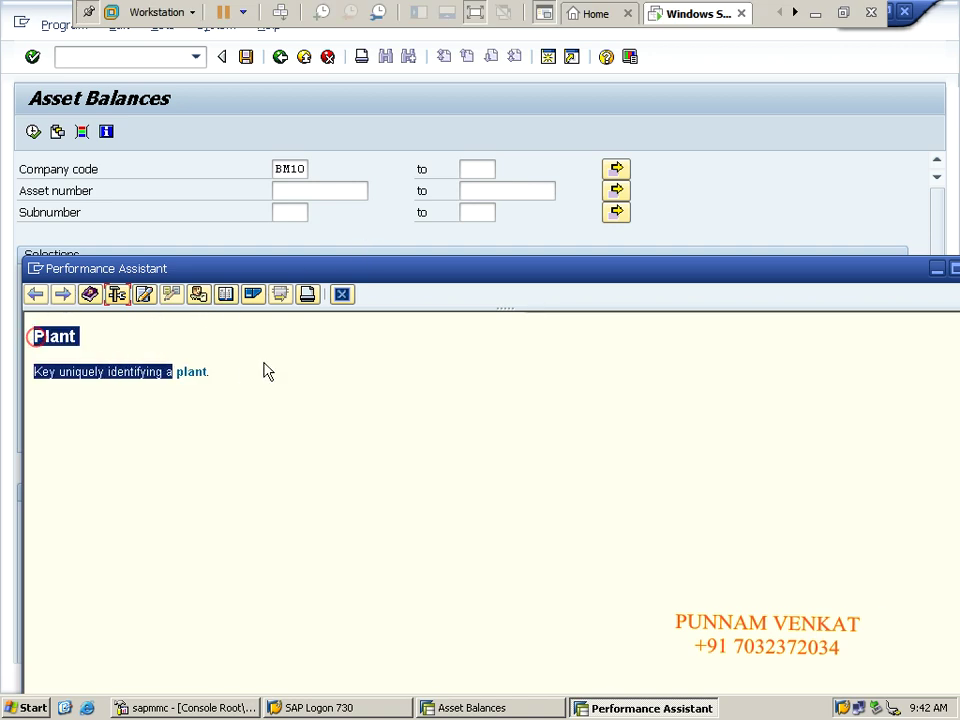
{"action": "left_click_drag", "start_coordinate": [450, 271], "coordinate": [267, 277]}
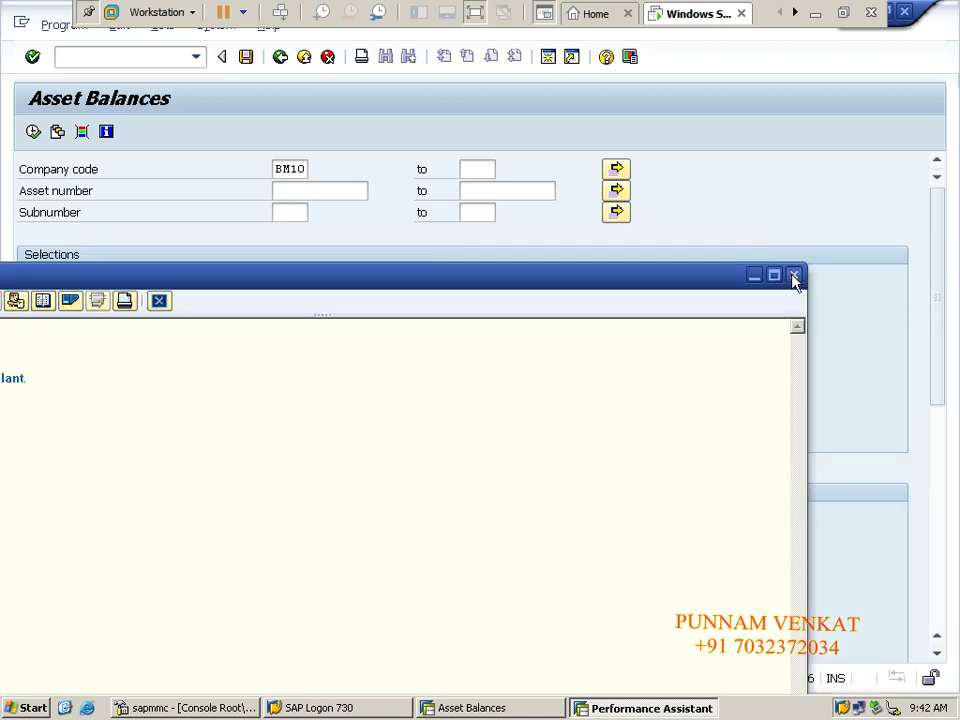
{"action": "left_click", "coordinate": [793, 274]}
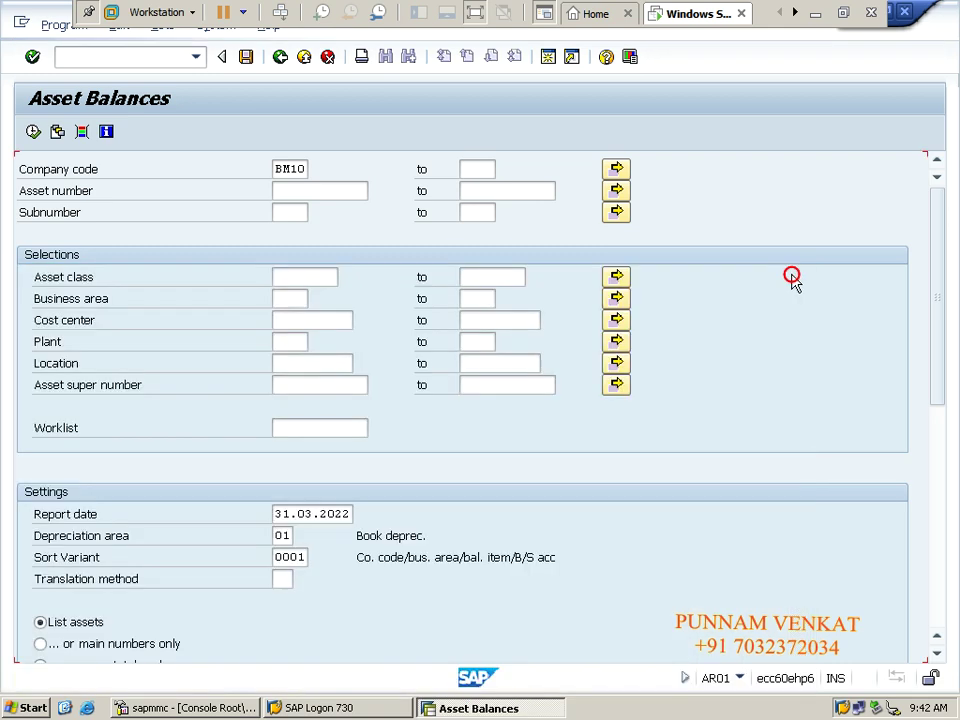
{"action": "left_click", "coordinate": [141, 59]}
{"action": "type", "text": "/n"}
{"action": "key", "text": "Return"}
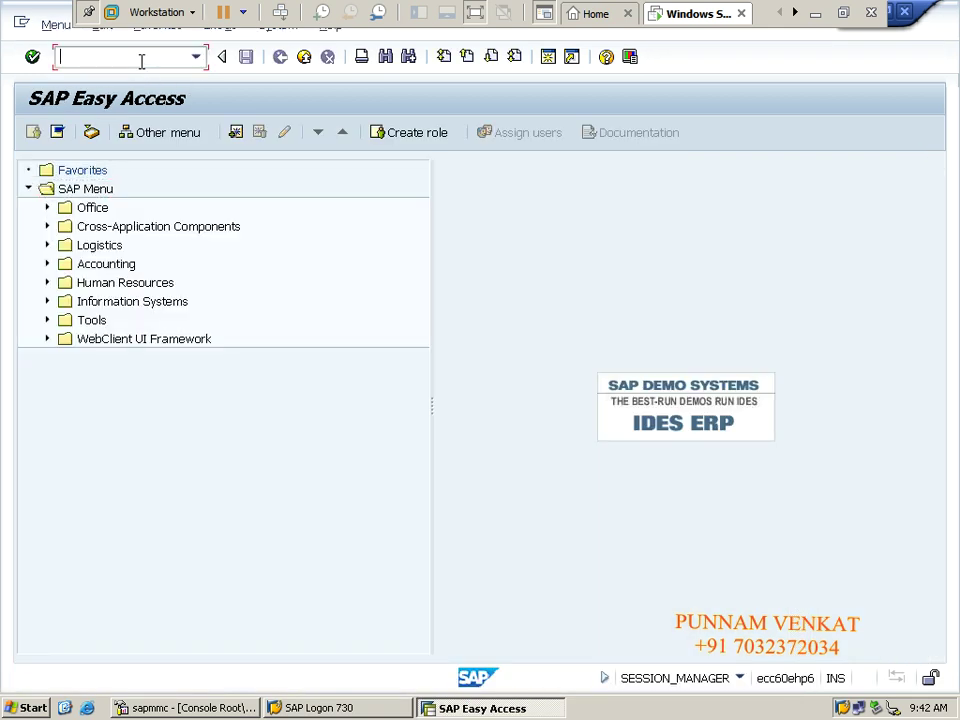
{"action": "type", "text": "SE38"}
{"action": "key", "text": "Return"}
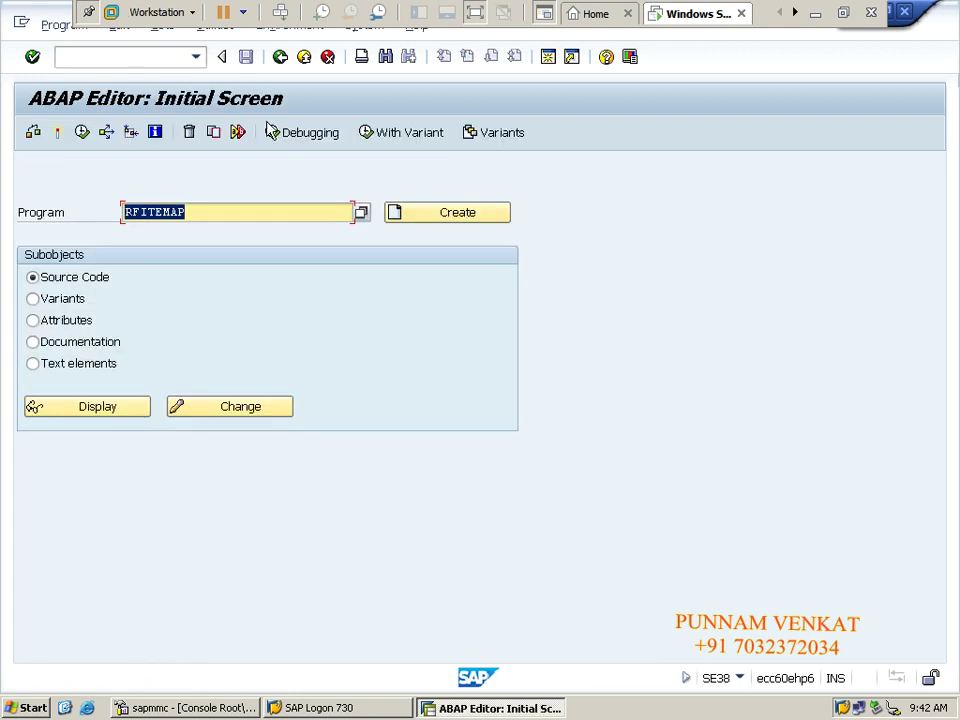
Copy RSSYSTDB from Excel cell M65 into the Program field and execute it.
{"action": "left_click", "coordinate": [816, 14]}
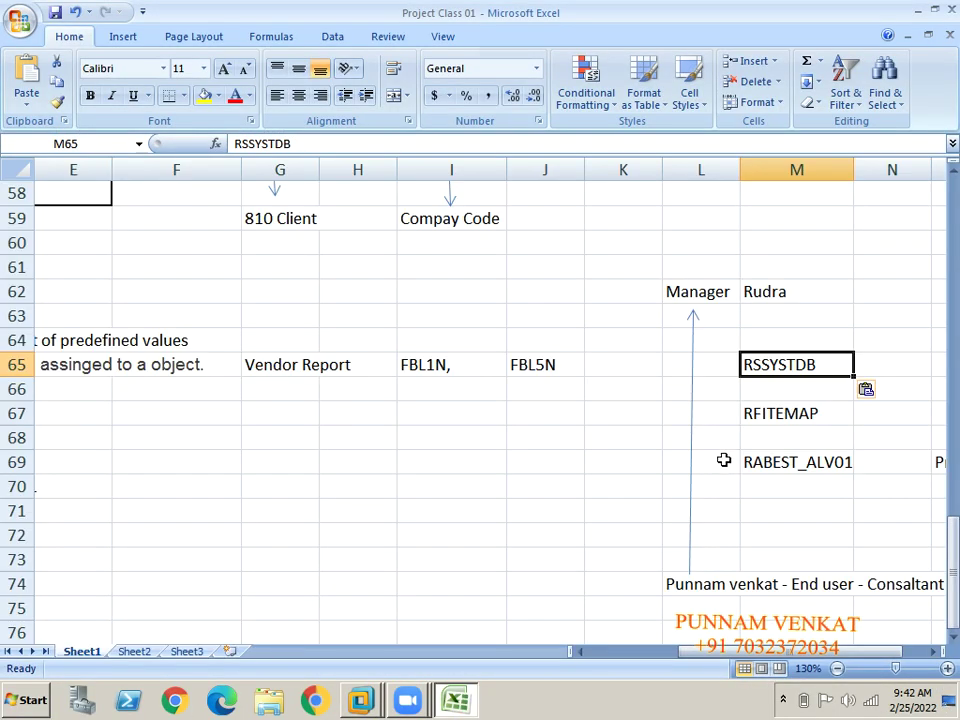
{"action": "key", "text": "ctrl+c"}
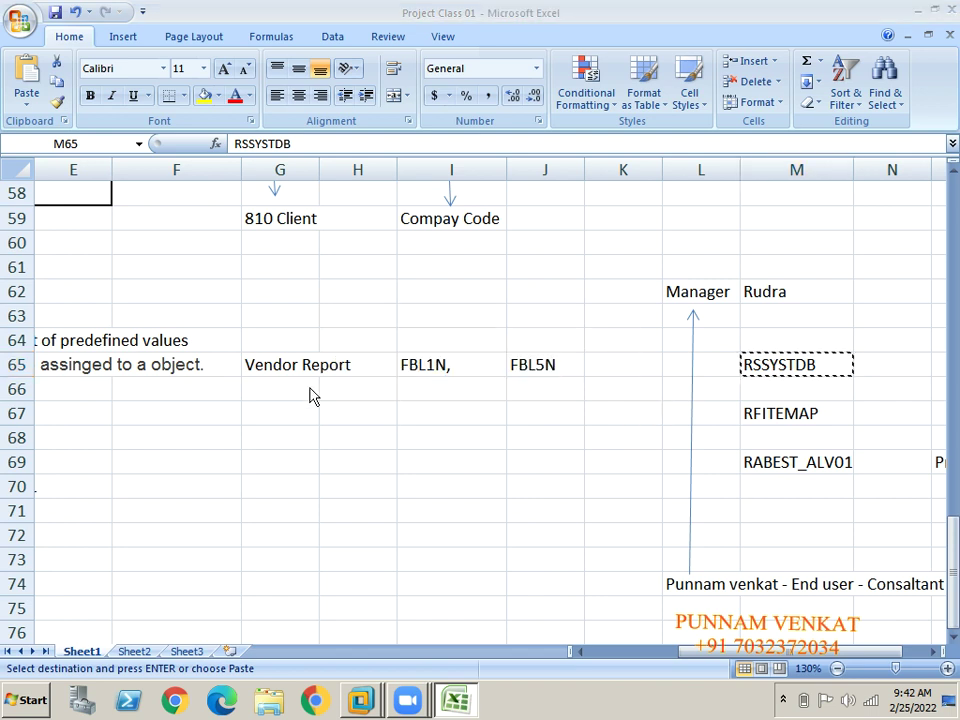
{"action": "key", "text": "alt+Tab"}
{"action": "key", "text": "ctrl+v"}
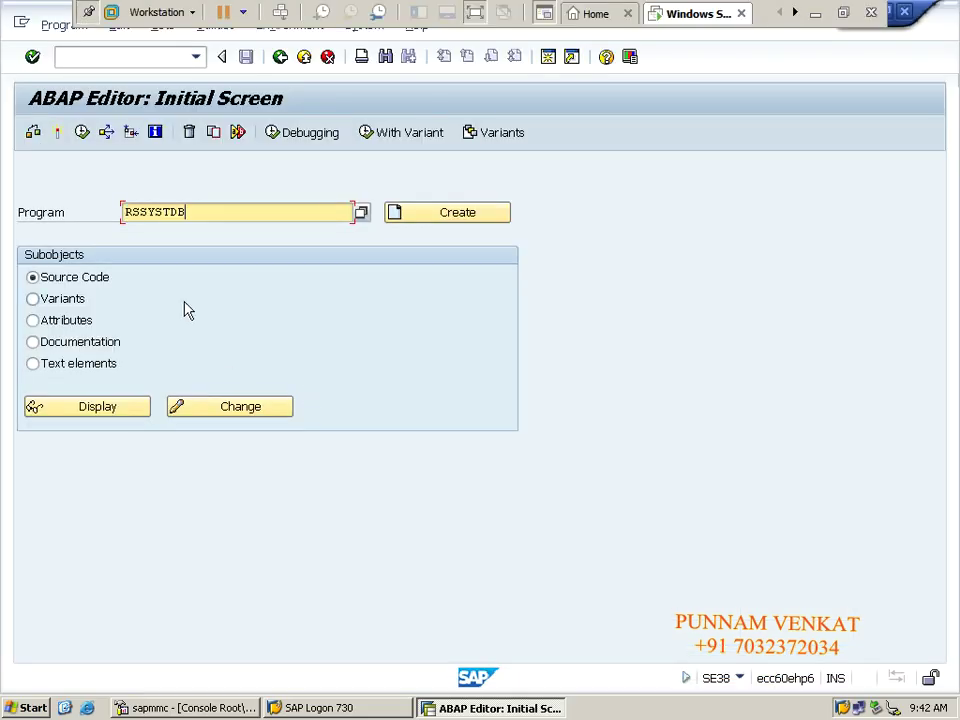
{"action": "left_click", "coordinate": [82, 134]}
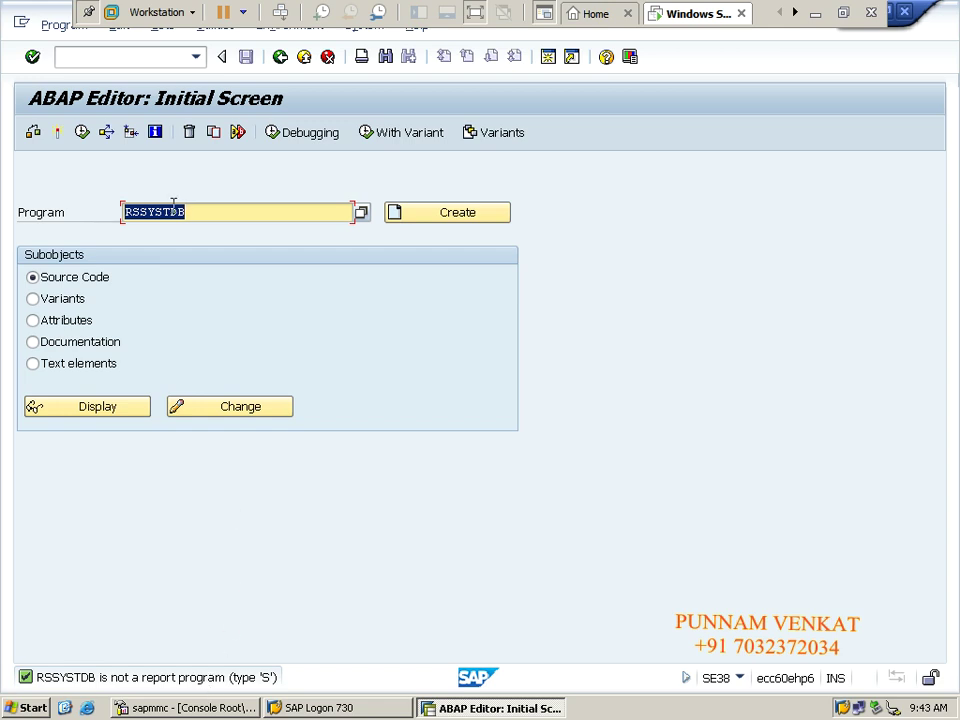
Return the SAP session to the main menu with /n.
{"action": "left_click", "coordinate": [118, 56]}
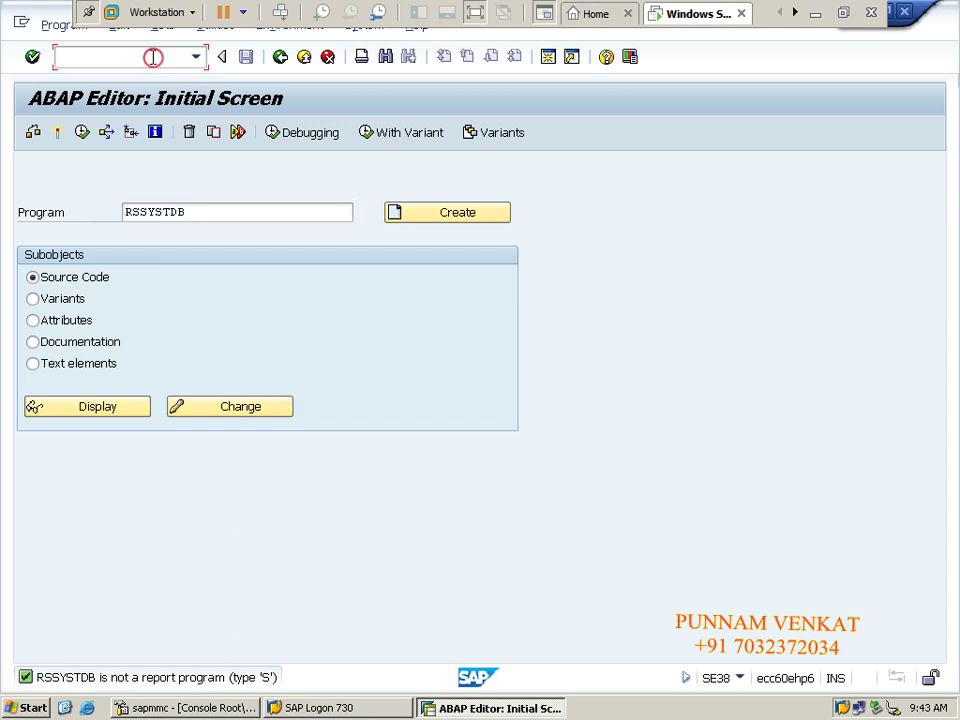
{"action": "type", "text": "/n"}
{"action": "key", "text": "Return"}
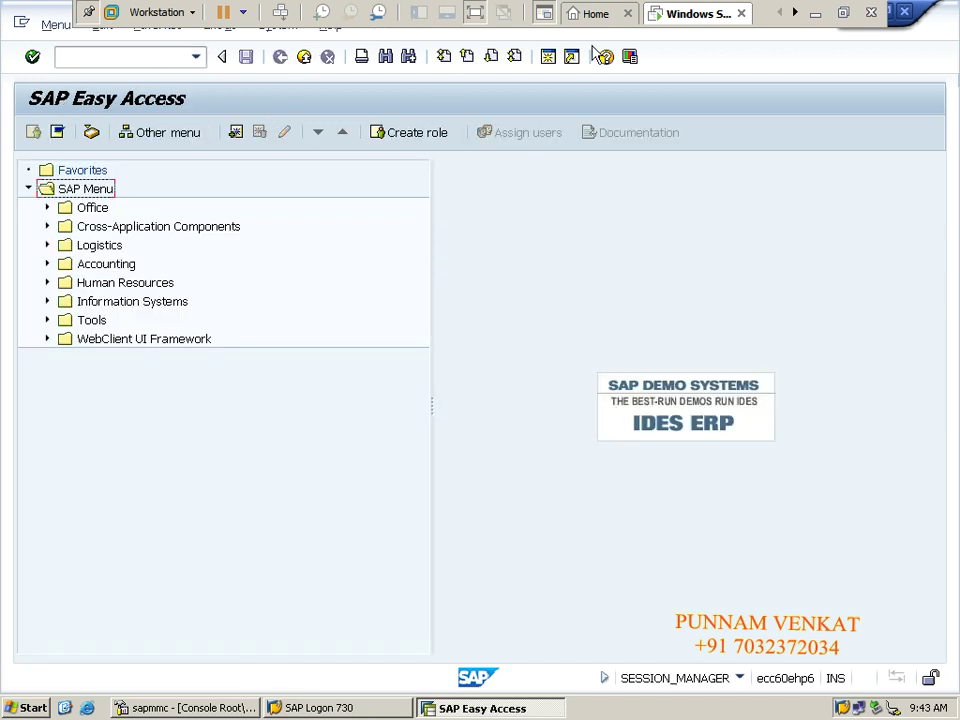
In the Excel notes, delete RSSYSTDB from cell M65.
{"action": "left_click", "coordinate": [818, 14]}
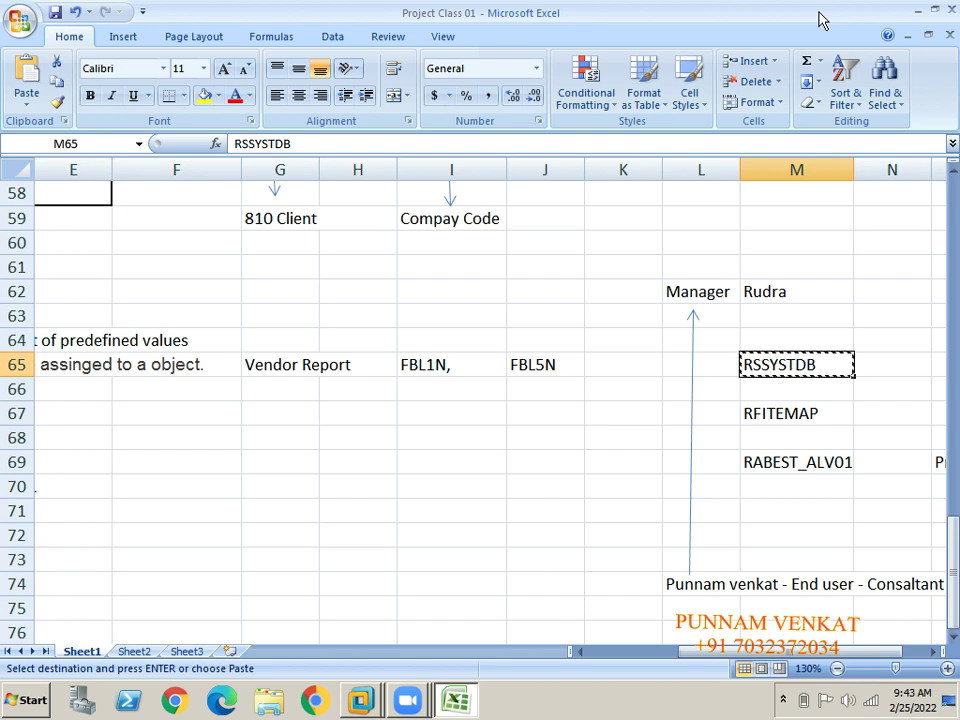
{"action": "left_click", "coordinate": [639, 422]}
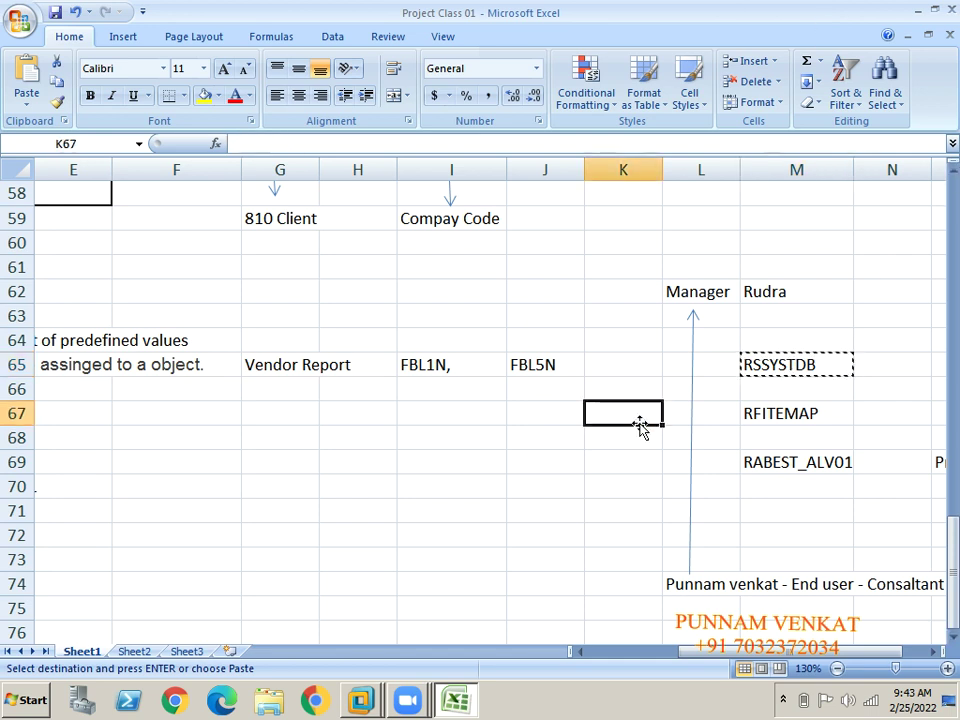
{"action": "left_click", "coordinate": [783, 368]}
{"action": "key", "text": "Delete"}
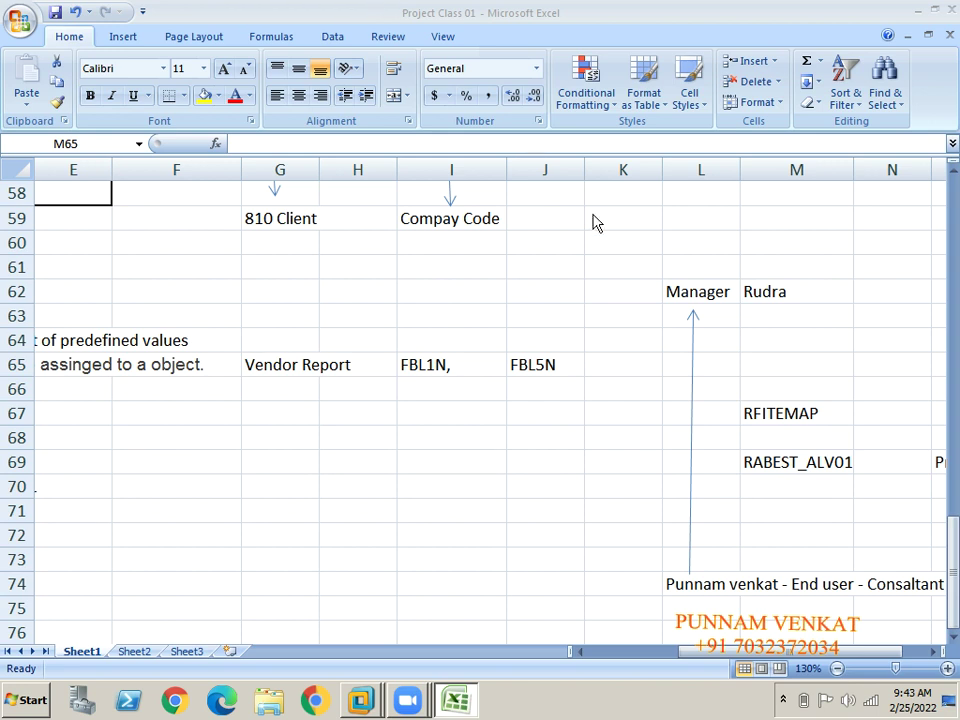
Move through the notes to the SAP Backgroup JOB heading in cell B73.
{"action": "left_click", "coordinate": [908, 360]}
{"action": "left_click", "coordinate": [416, 434]}
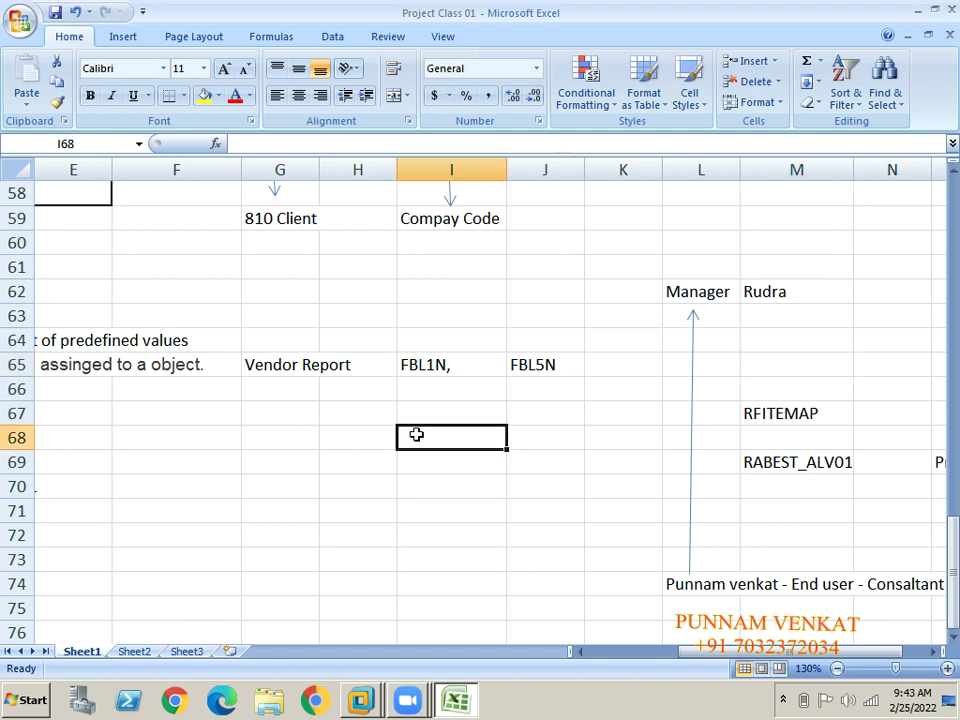
{"action": "key", "text": "Left"}
{"action": "key", "text": "Left"}
{"action": "key", "text": "Left"}
{"action": "key", "text": "Left"}
{"action": "key", "text": "Left"}
{"action": "key", "text": "Left"}
{"action": "key", "text": "Left"}
{"action": "key", "text": "Left"}
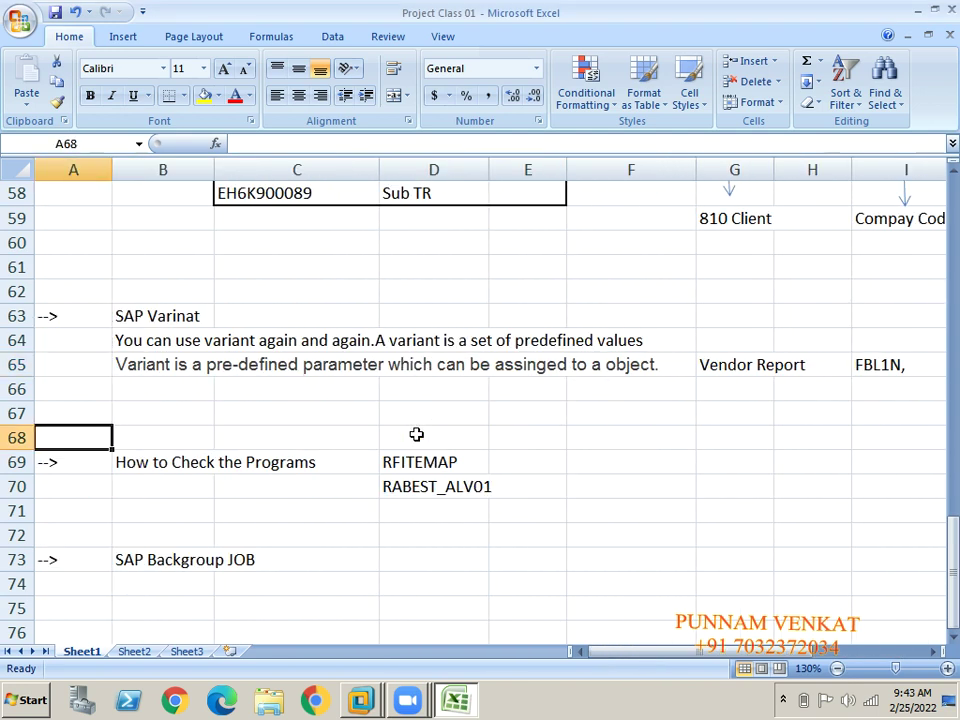
{"action": "key", "text": "Down"}
{"action": "key", "text": "Down"}
{"action": "key", "text": "Down"}
{"action": "key", "text": "Down"}
{"action": "key", "text": "Down"}
{"action": "key", "text": "Down"}
{"action": "key", "text": "Down"}
{"action": "key", "text": "Down"}
{"action": "key", "text": "Down"}
{"action": "key", "text": "Down"}
{"action": "key", "text": "Down"}
{"action": "key", "text": "Down"}
{"action": "key", "text": "Down"}
{"action": "key", "text": "Down"}
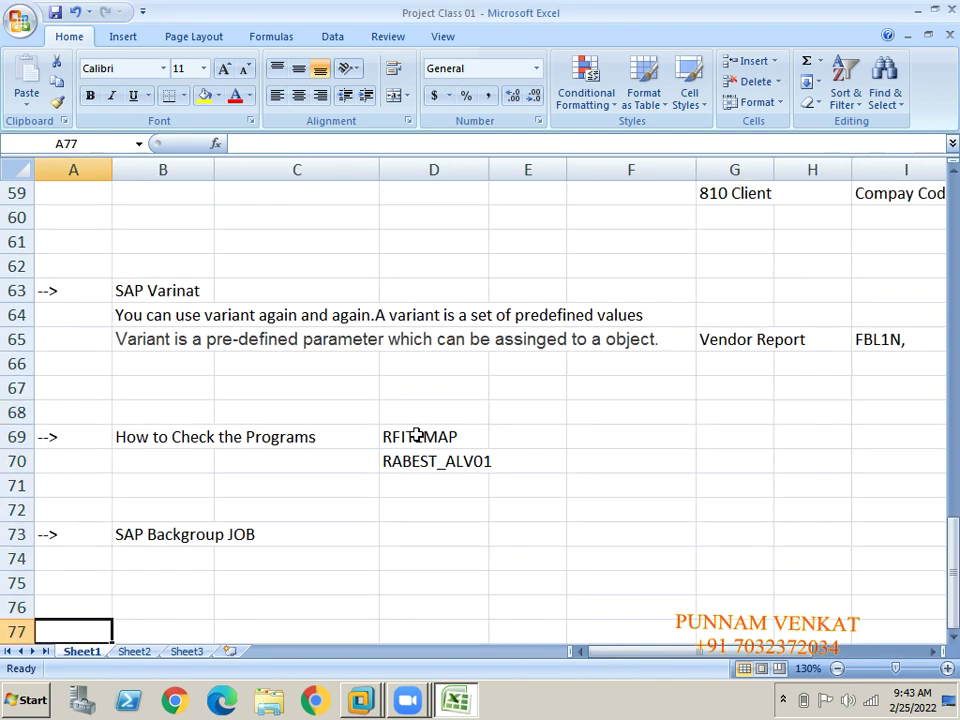
{"action": "left_click", "coordinate": [170, 412]}
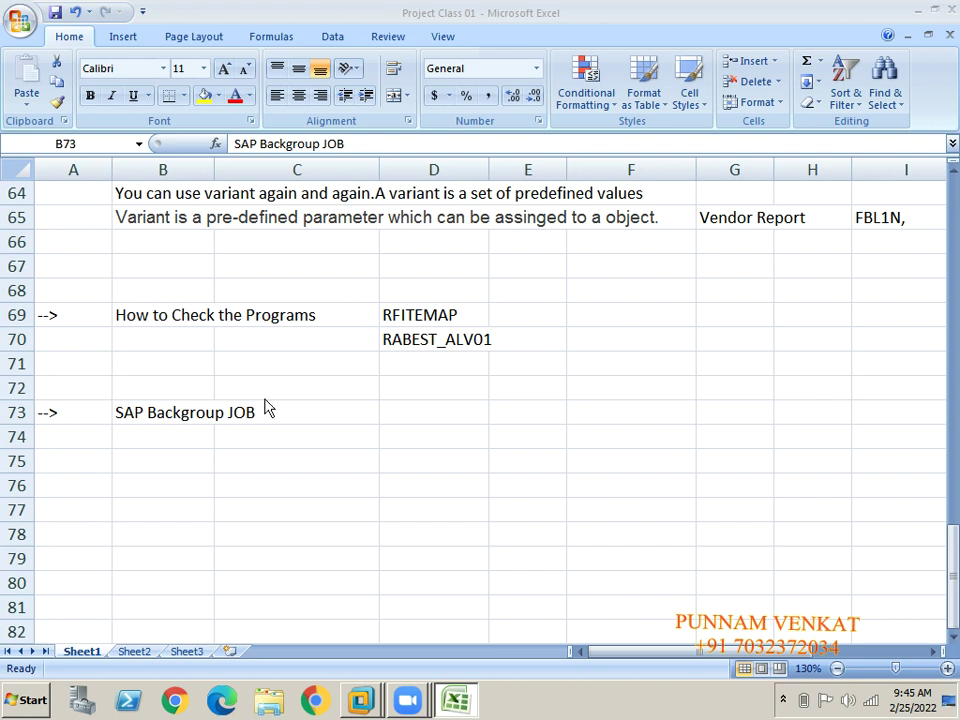
From the SAP Backgroup JOB heading, move to cell G69 and type a person's name.
{"action": "left_click", "coordinate": [180, 452]}
{"action": "left_click", "coordinate": [183, 416]}
{"action": "left_click", "coordinate": [484, 400]}
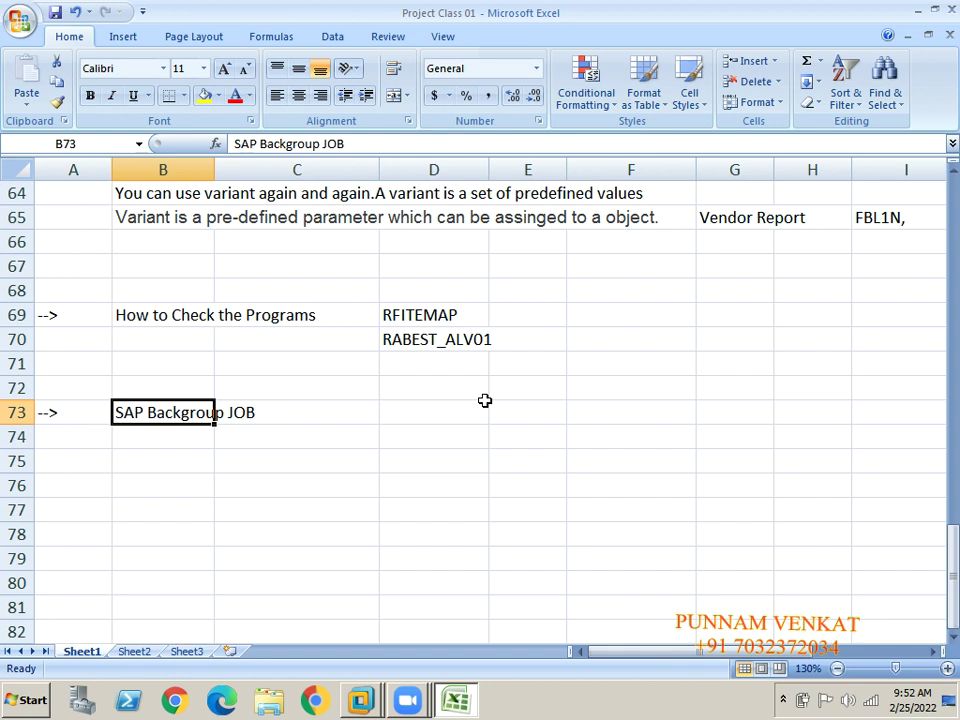
{"action": "key", "text": "Right"}
{"action": "key", "text": "Right"}
{"action": "key", "text": "Right"}
{"action": "key", "text": "Right"}
{"action": "key", "text": "Right"}
{"action": "key", "text": "Right"}
{"action": "key", "text": "Right"}
{"action": "key", "text": "Right"}
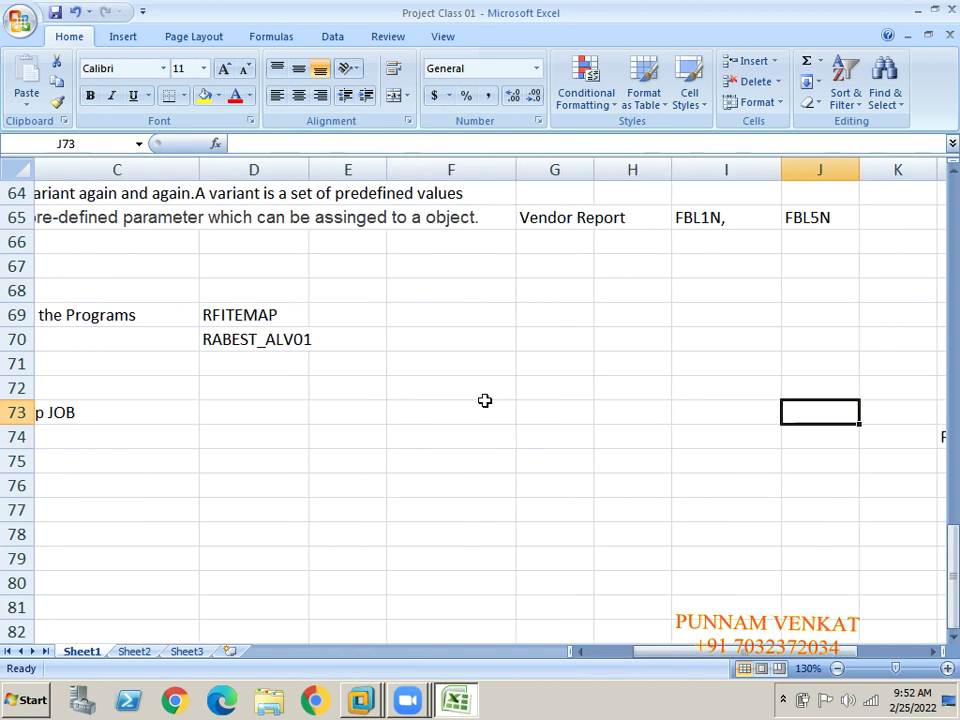
{"action": "key", "text": "Left"}
{"action": "key", "text": "Left"}
{"action": "key", "text": "Left"}
{"action": "key", "text": "Left"}
{"action": "key", "text": "Left"}
{"action": "key", "text": "Left"}
{"action": "key", "text": "Left"}
{"action": "key", "text": "Left"}
{"action": "key", "text": "Left"}
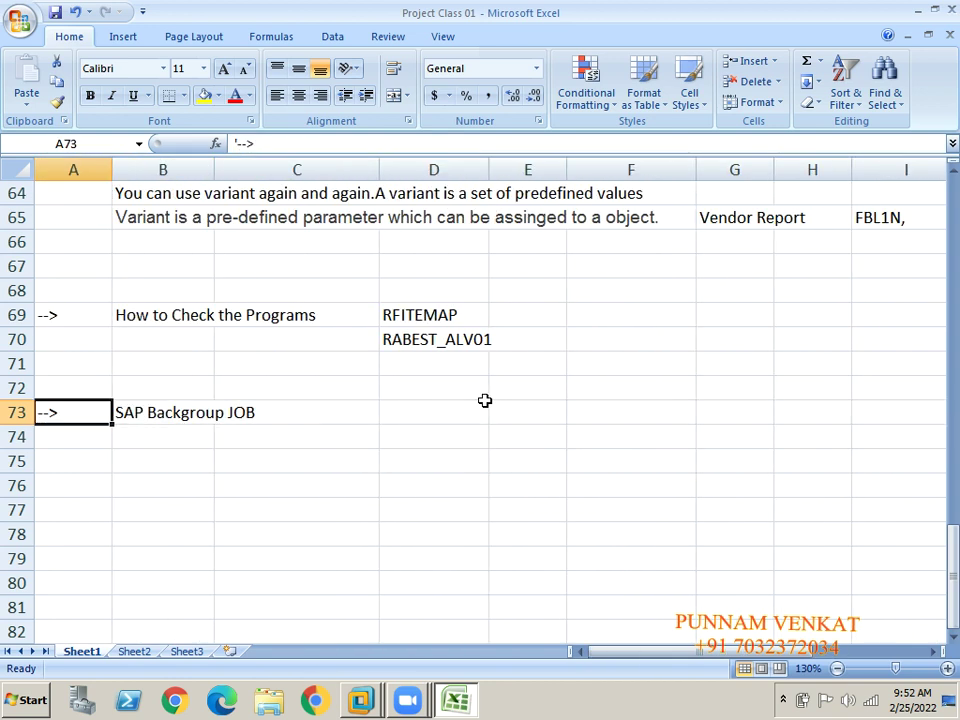
{"action": "key", "text": "Right"}
{"action": "key", "text": "Right"}
{"action": "key", "text": "Right"}
{"action": "key", "text": "Right"}
{"action": "key", "text": "Right"}
{"action": "key", "text": "Up"}
{"action": "key", "text": "Up"}
{"action": "key", "text": "Up"}
{"action": "key", "text": "Up"}
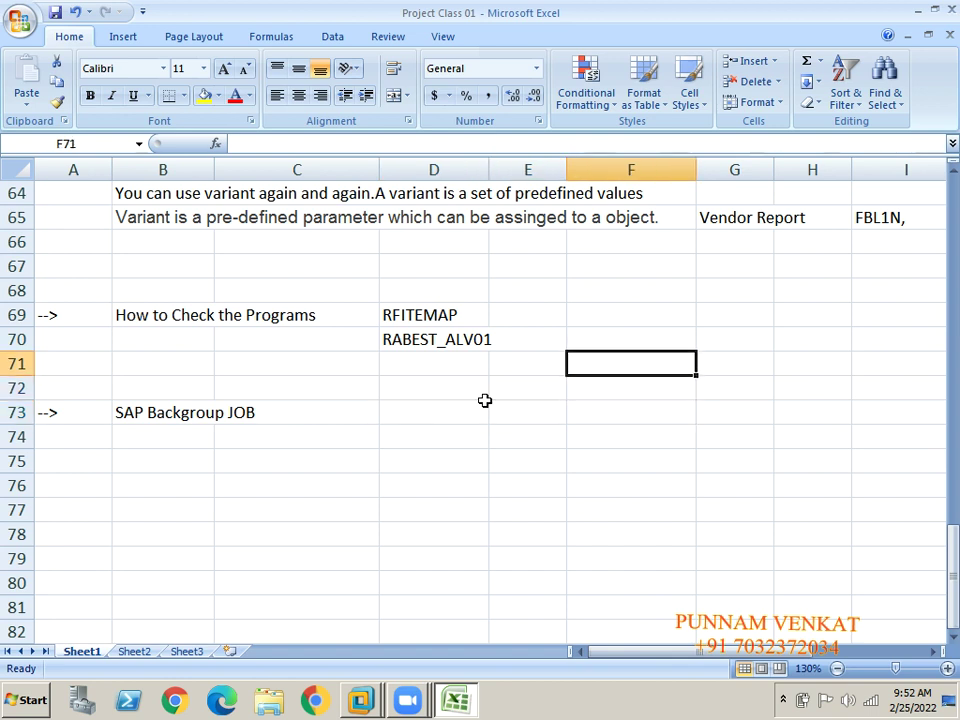
{"action": "key", "text": "Right"}
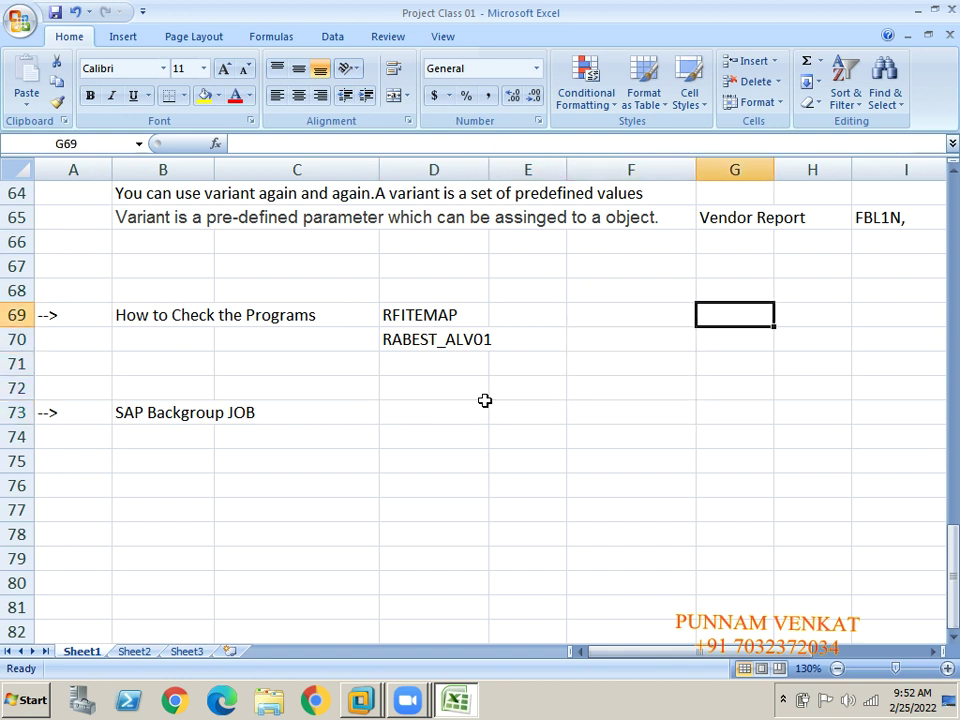
{"action": "type", "text": "Rudra"}
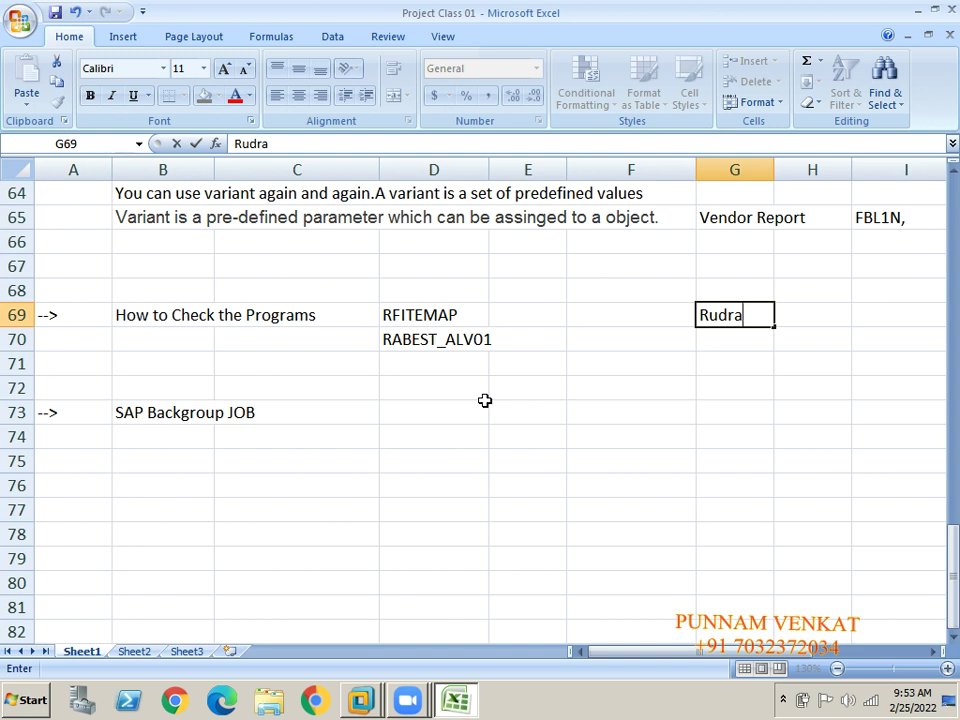
Erase the name in G69 and enter a different person's name there.
{"action": "key", "text": "BackSpace"}
{"action": "key", "text": "BackSpace"}
{"action": "key", "text": "BackSpace"}
{"action": "key", "text": "BackSpace"}
{"action": "key", "text": "BackSpace"}
{"action": "key", "text": "BackSpace"}
{"action": "key", "text": "Return"}
{"action": "key", "text": "Up"}
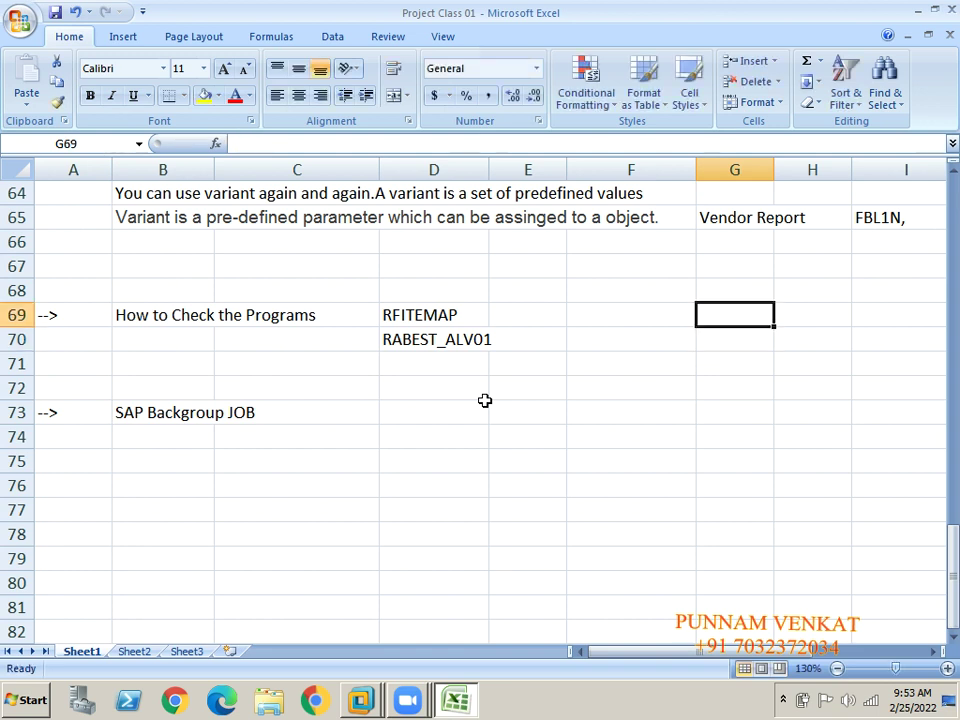
{"action": "left_click", "coordinate": [421, 36]}
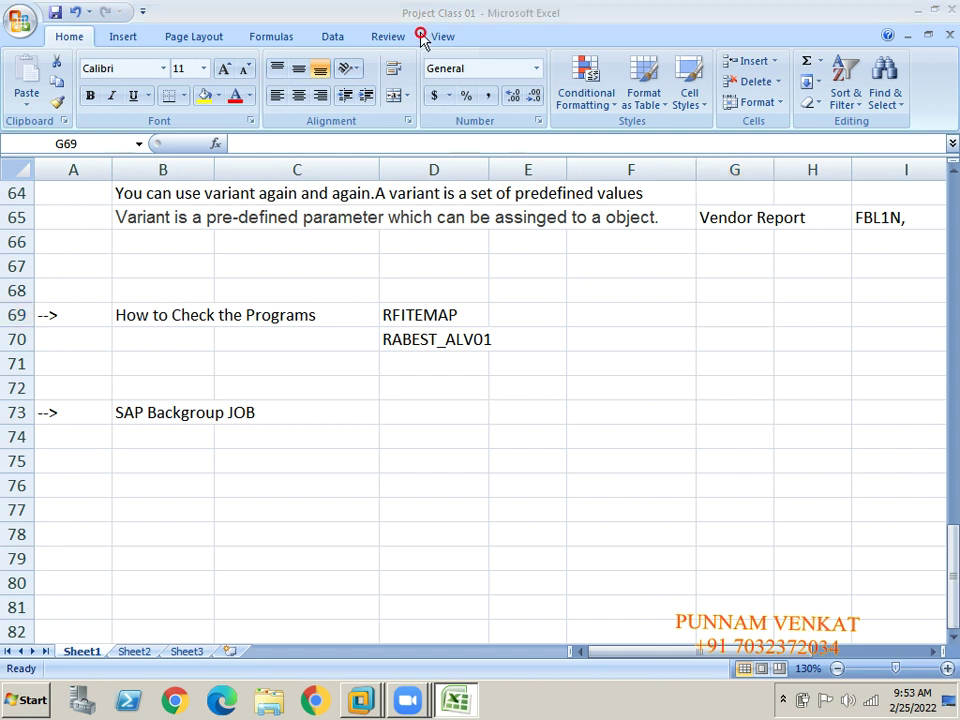
{"action": "left_click", "coordinate": [909, 360]}
{"action": "left_click", "coordinate": [702, 315]}
{"action": "type", "text": "J"}
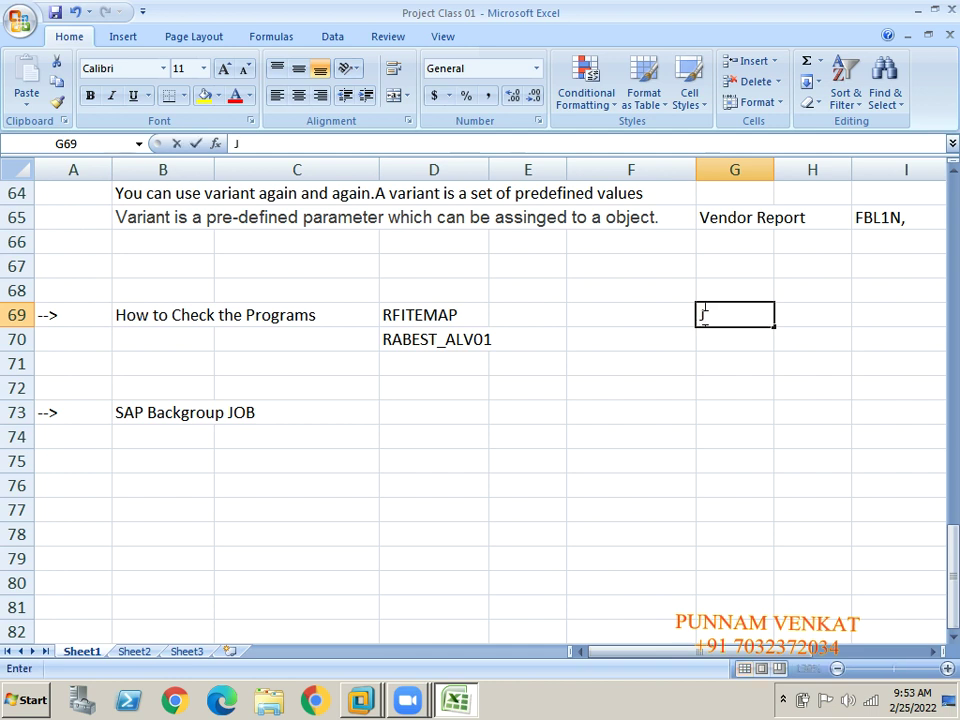
{"action": "type", "text": "amuna"}
{"action": "key", "text": "Return"}
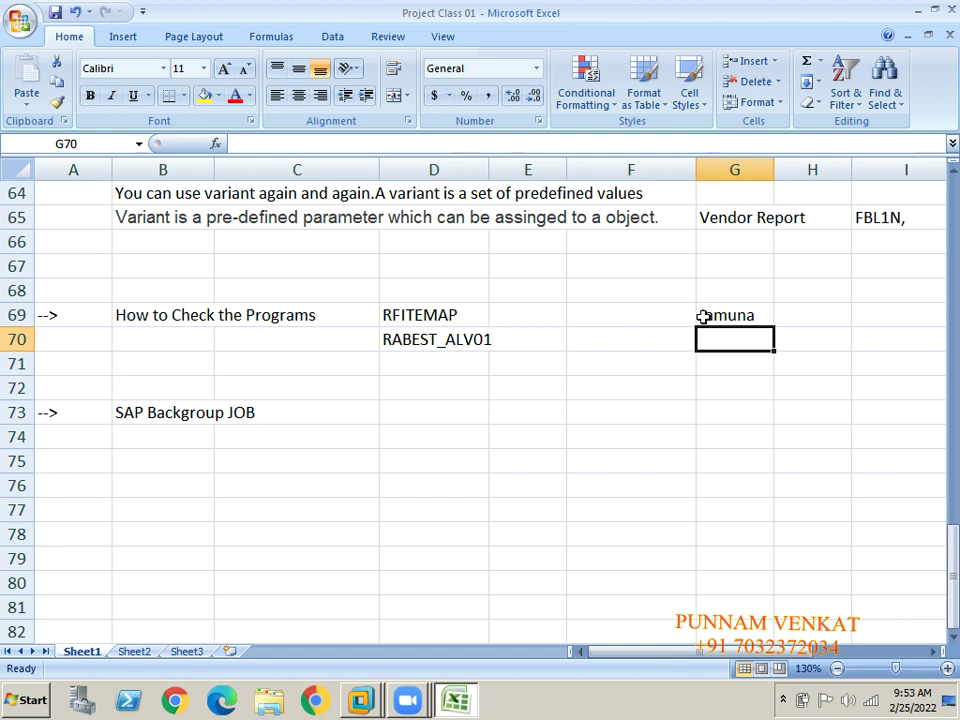
Enter another person's full name in cell G77.
{"action": "left_click", "coordinate": [703, 316]}
{"action": "key", "text": "Right"}
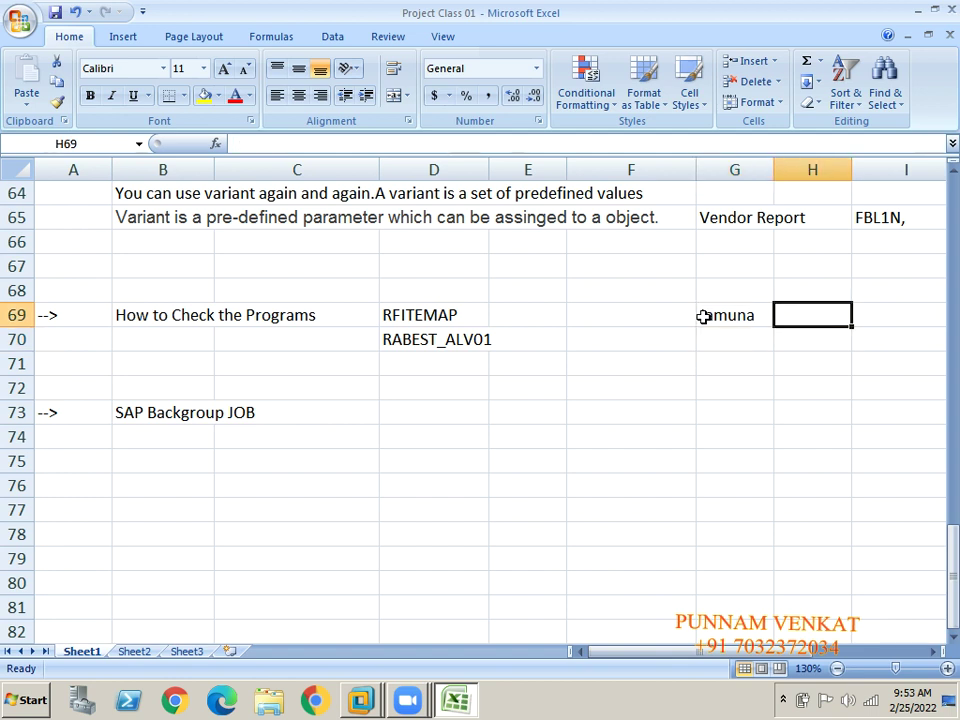
{"action": "key", "text": "Down"}
{"action": "key", "text": "Down"}
{"action": "key", "text": "Down"}
{"action": "key", "text": "Down"}
{"action": "key", "text": "Down"}
{"action": "key", "text": "Down"}
{"action": "key", "text": "Down"}
{"action": "key", "text": "Down"}
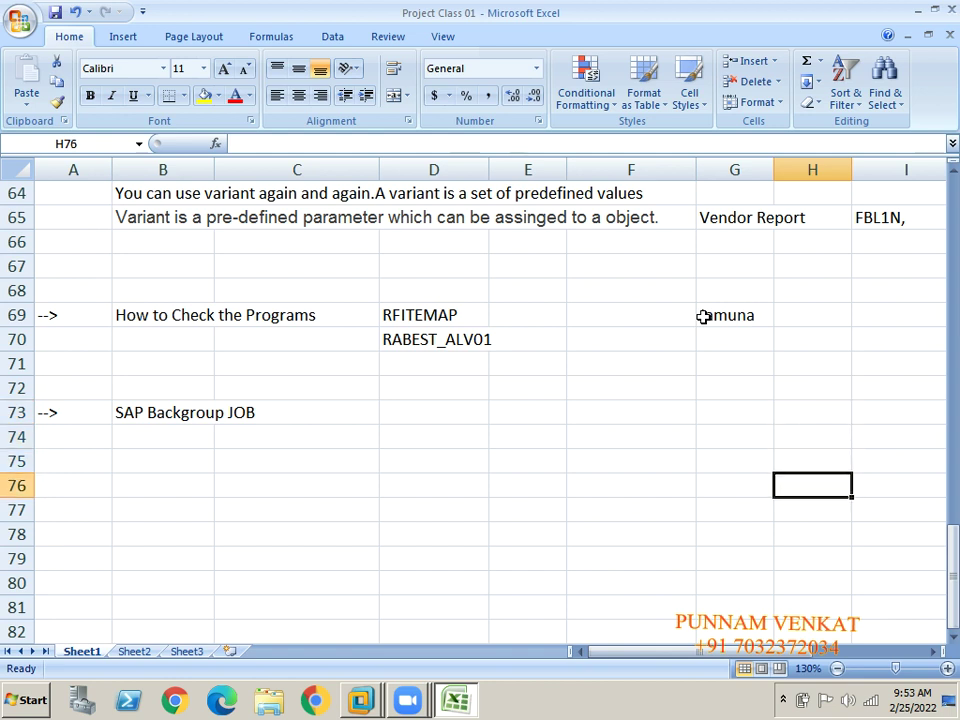
{"action": "key", "text": "Left"}
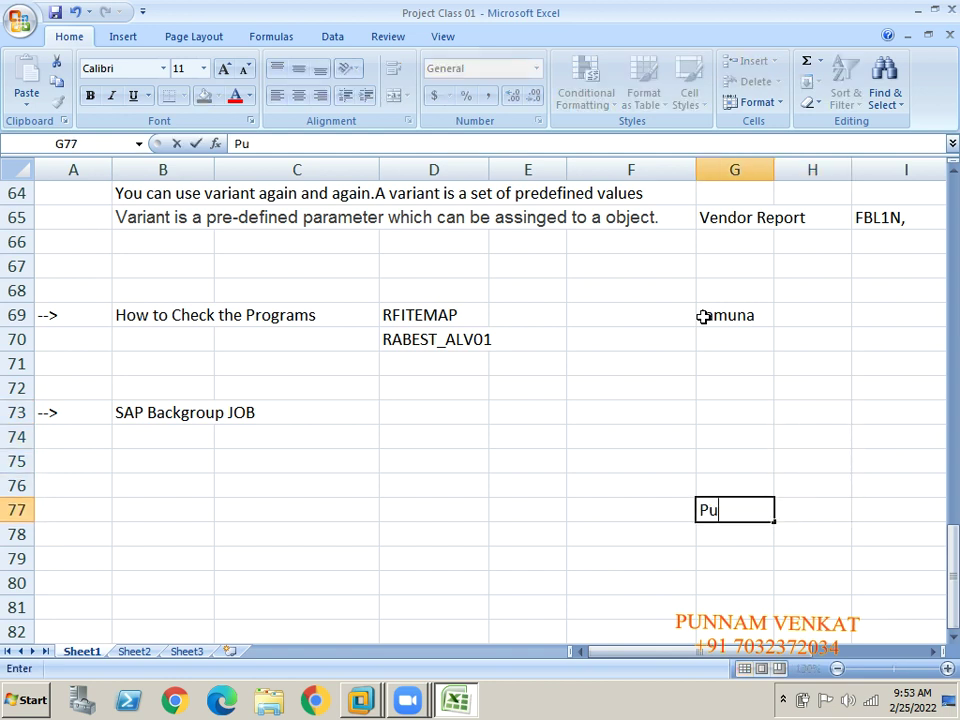
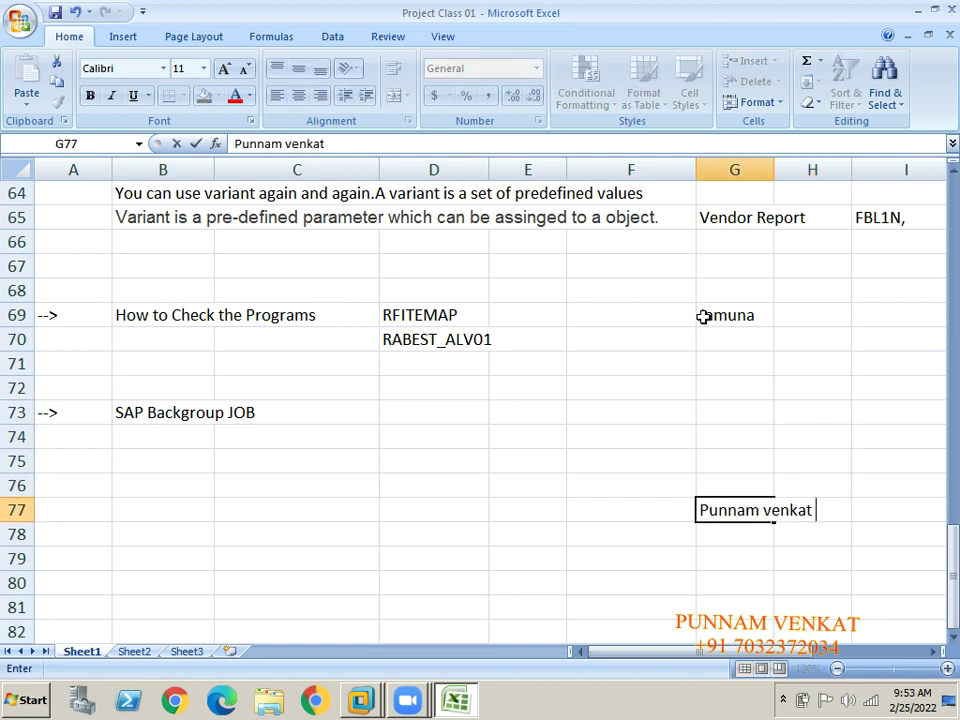
{"action": "key", "text": "Return"}
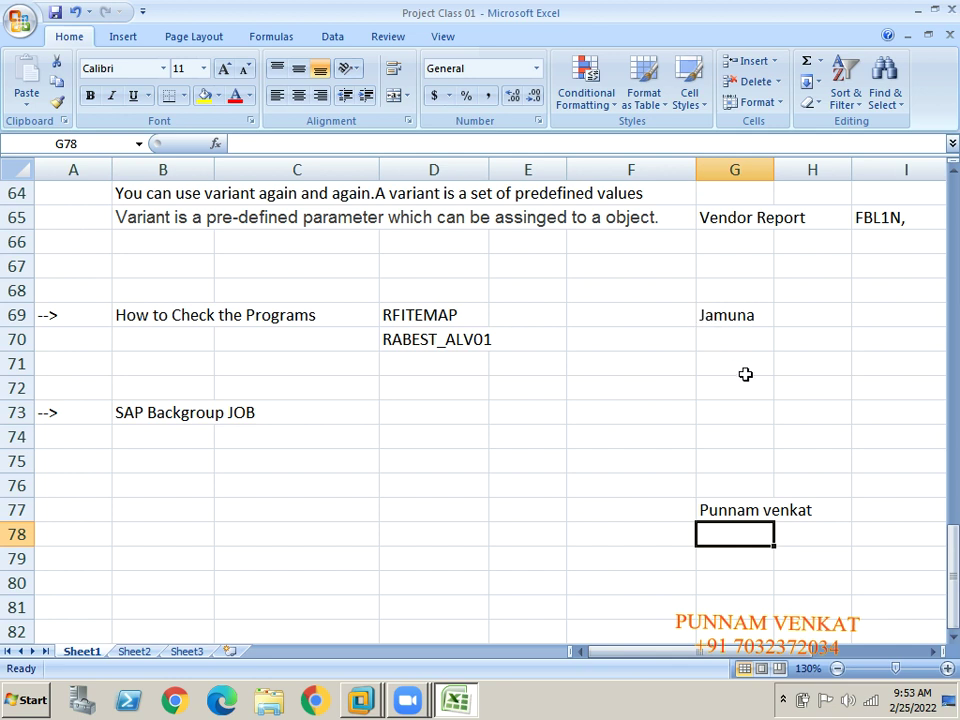
Draw a straight arrow shape from the name in G69 down to row 75.
{"action": "left_click", "coordinate": [690, 314]}
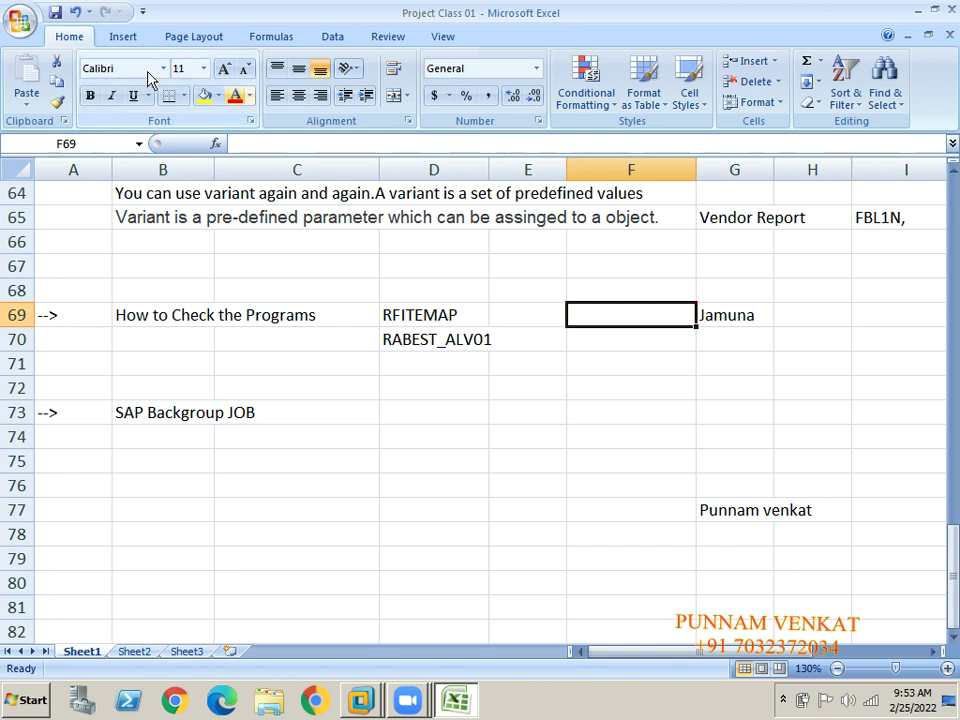
{"action": "left_click", "coordinate": [122, 37]}
{"action": "left_click", "coordinate": [208, 80]}
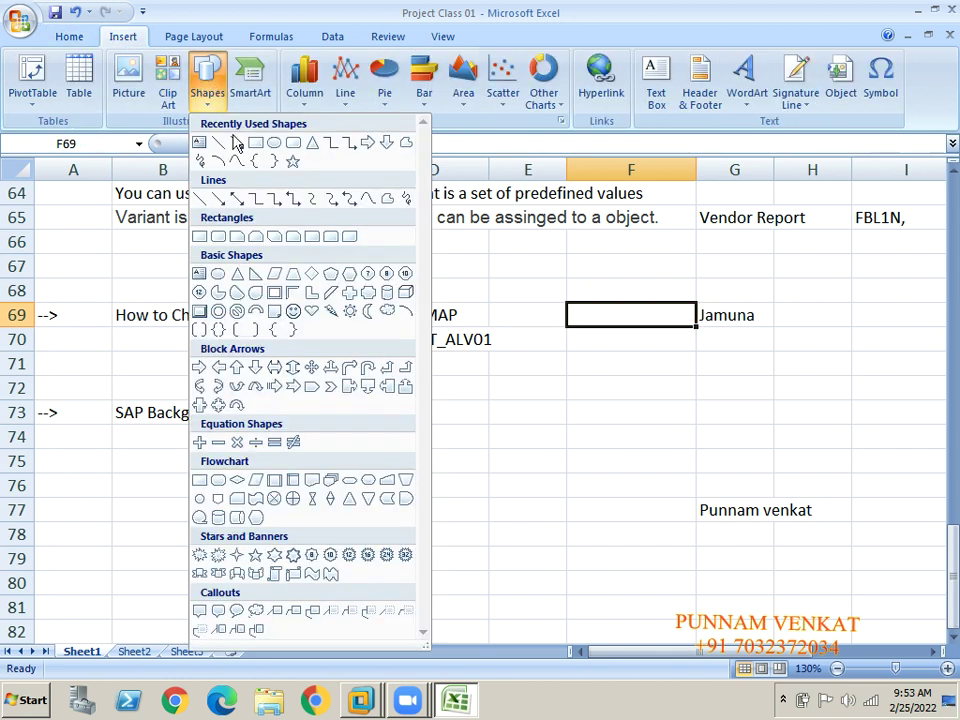
{"action": "left_click", "coordinate": [205, 140]}
{"action": "left_click_drag", "start_coordinate": [716, 320], "coordinate": [731, 467]}
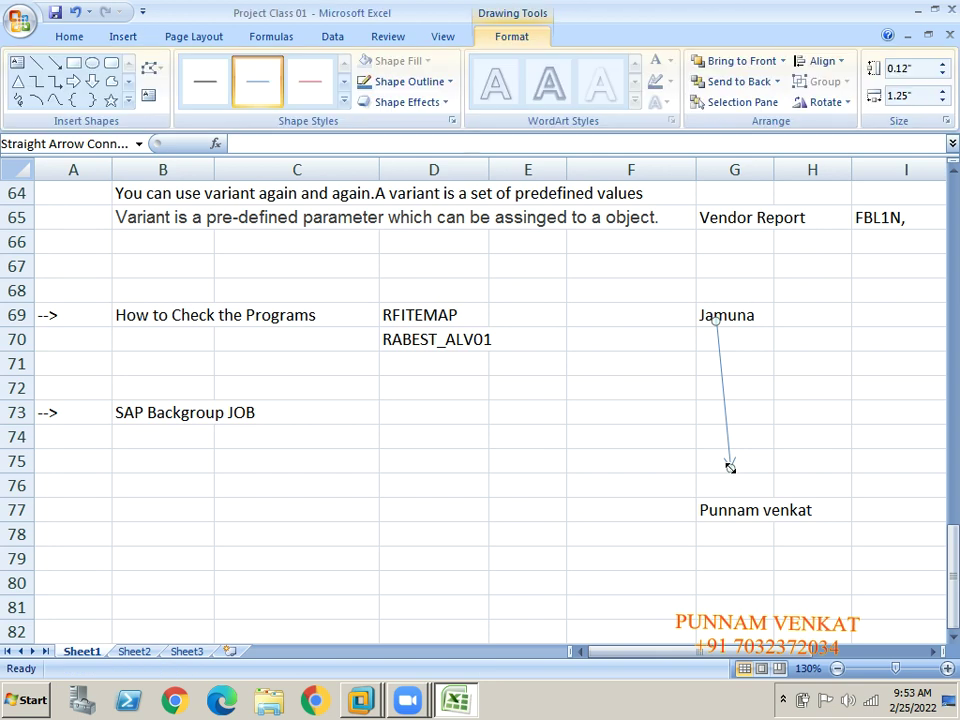
Label cell H73 'Vendor Report' and switch back to SAP Easy Access.
{"action": "left_click", "coordinate": [786, 410]}
{"action": "type", "text": "Vendor "}
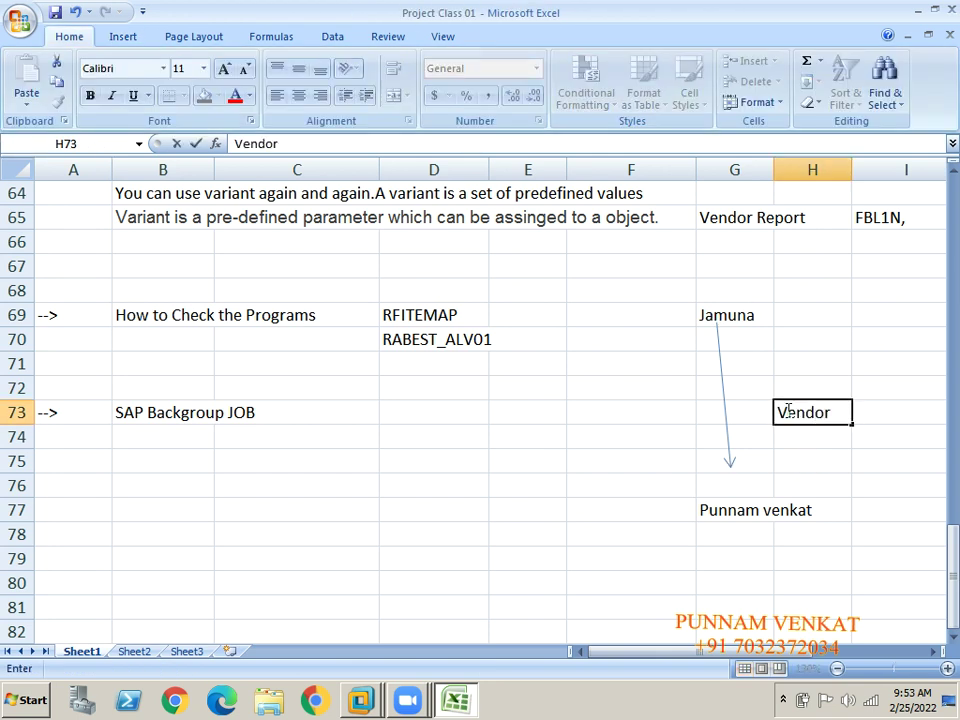
{"action": "type", "text": "Report"}
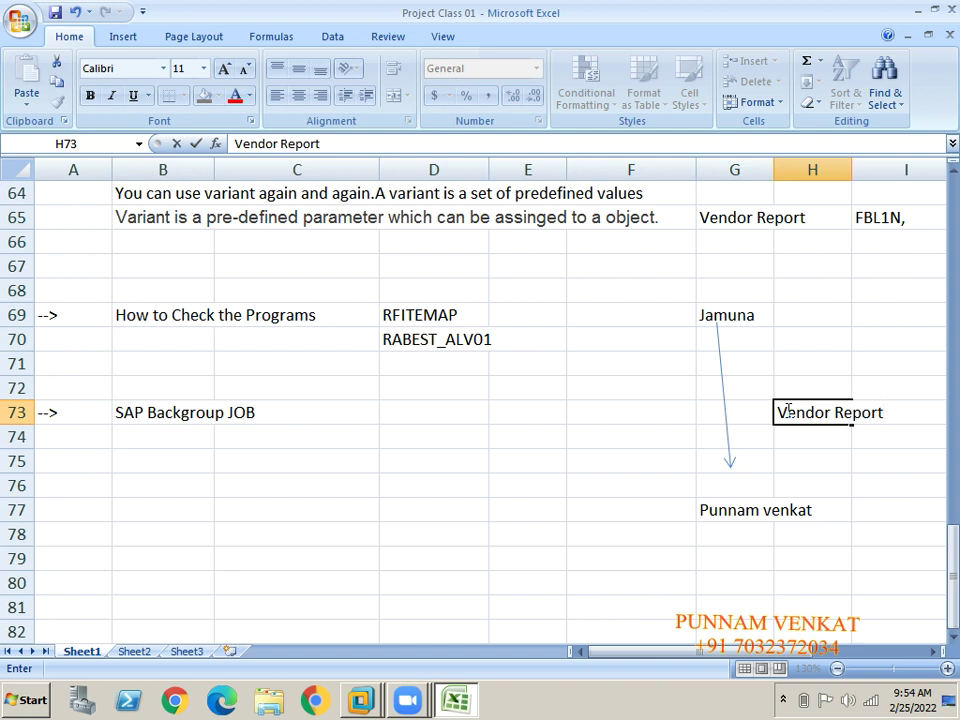
{"action": "key", "text": "Return"}
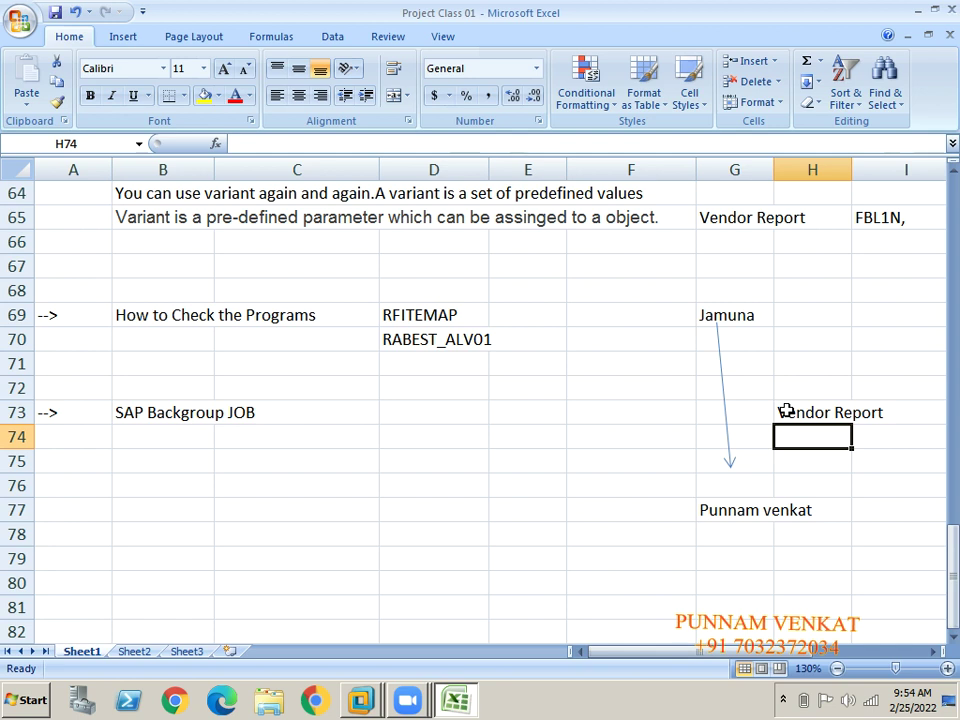
{"action": "left_click", "coordinate": [738, 318]}
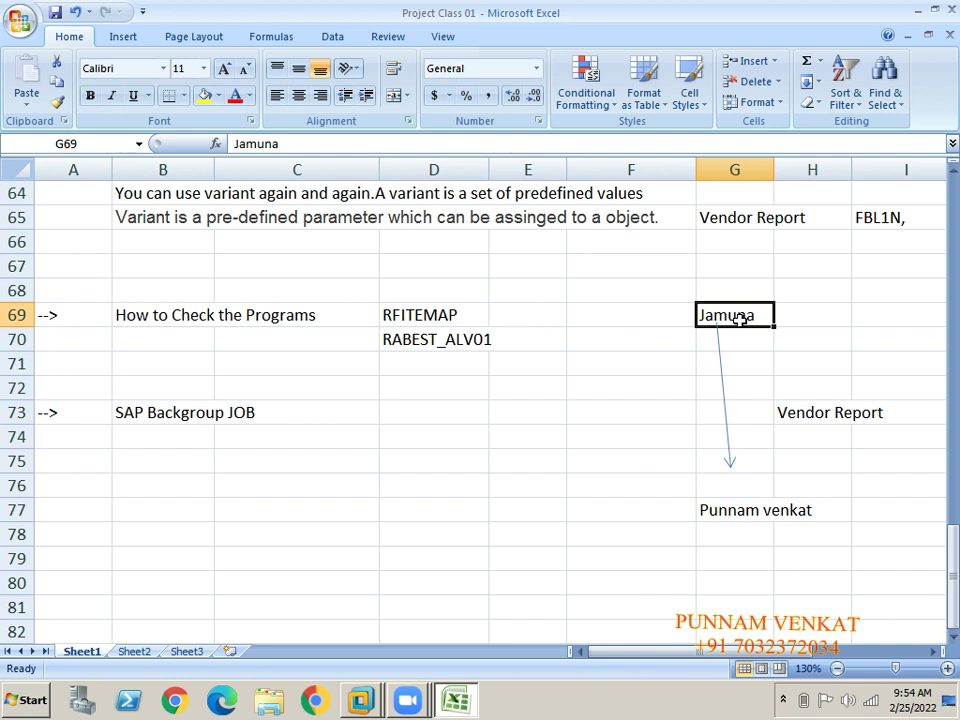
{"action": "left_click", "coordinate": [797, 402]}
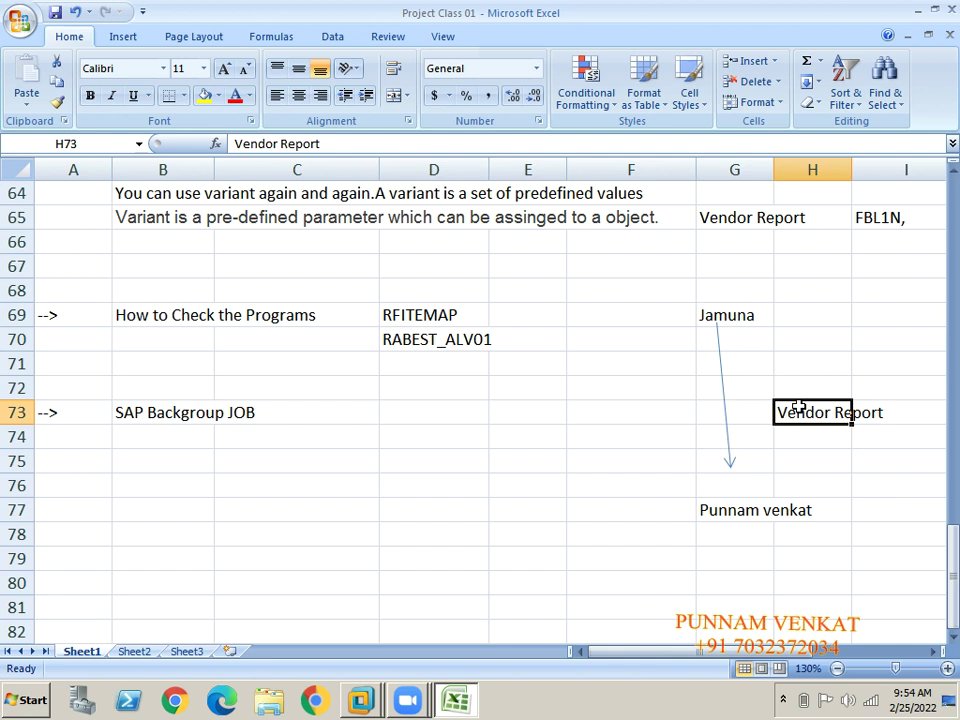
{"action": "key", "text": "alt+Tab"}
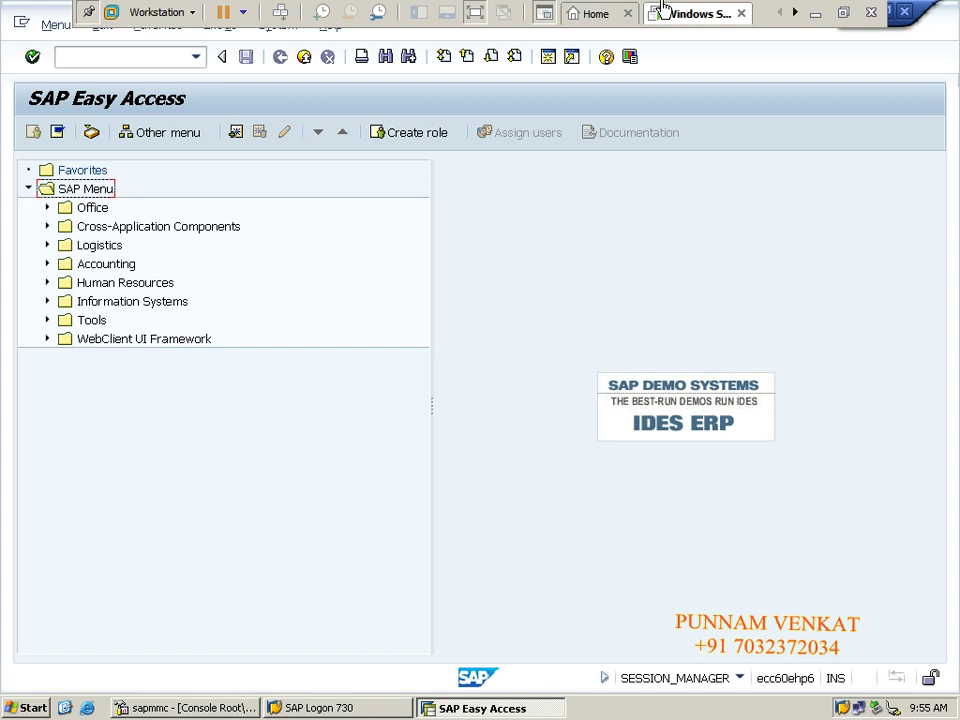
Run FBL1N for the chosen vendor in company code BM10, get 'No items selected', then go to Excel.
{"action": "left_click", "coordinate": [85, 60]}
{"action": "type", "text": "FBL1N"}
{"action": "key", "text": "Return"}
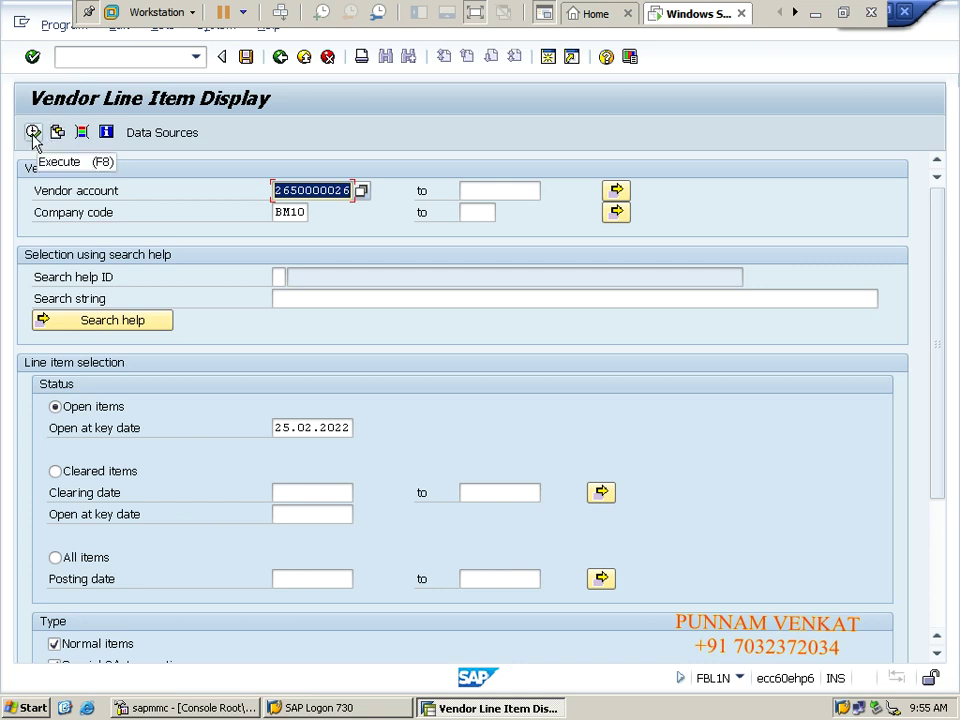
{"action": "left_click", "coordinate": [33, 134]}
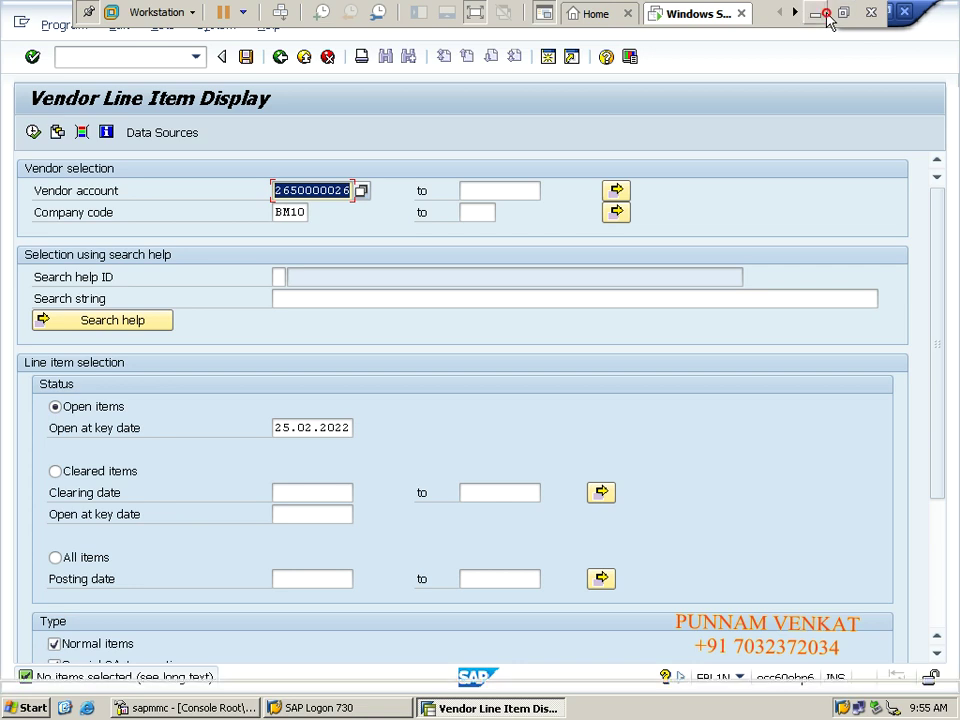
{"action": "left_click", "coordinate": [820, 13]}
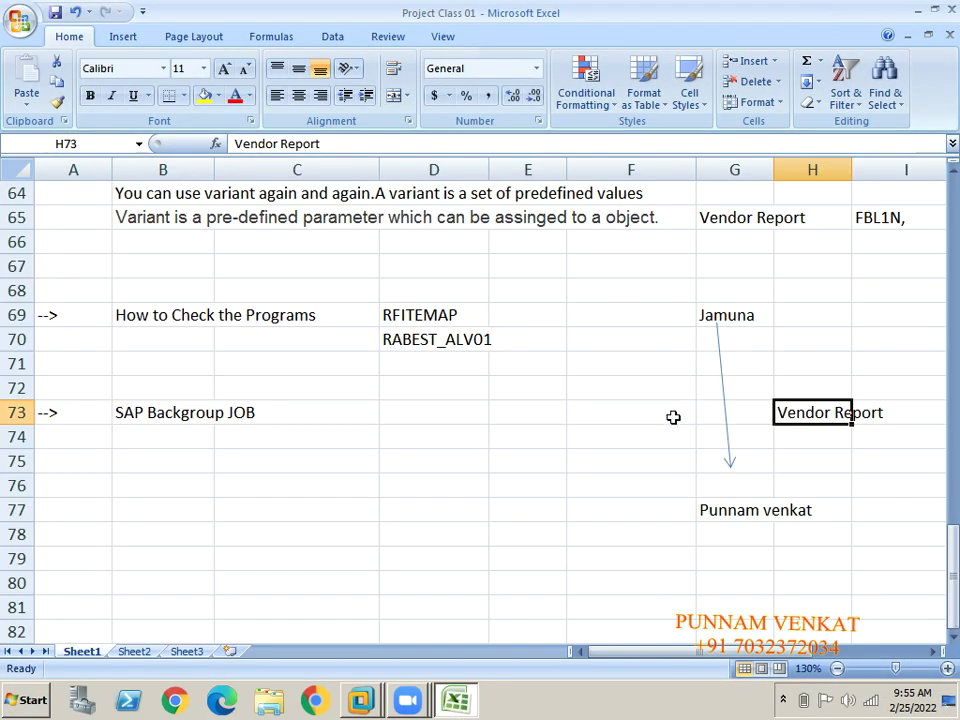
Enter the time 12 AM in cell F73 and switch back to SAP GUI.
{"action": "left_click", "coordinate": [621, 417]}
{"action": "type", "text": "12"}
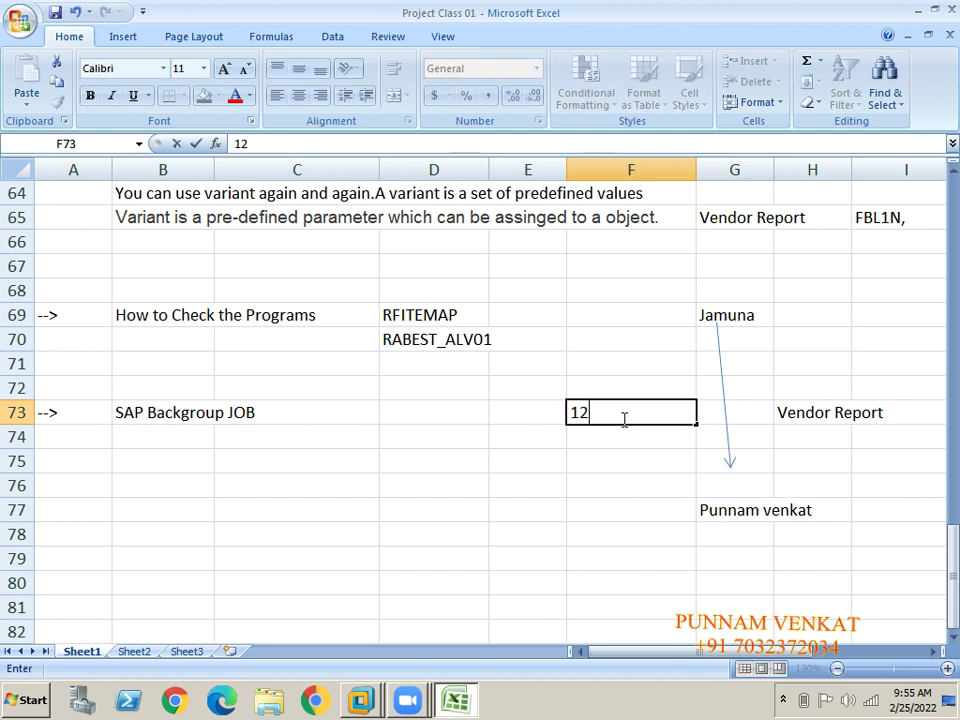
{"action": "type", "text": " p"}
{"action": "key", "text": "BackSpace"}
{"action": "type", "text": "A"}
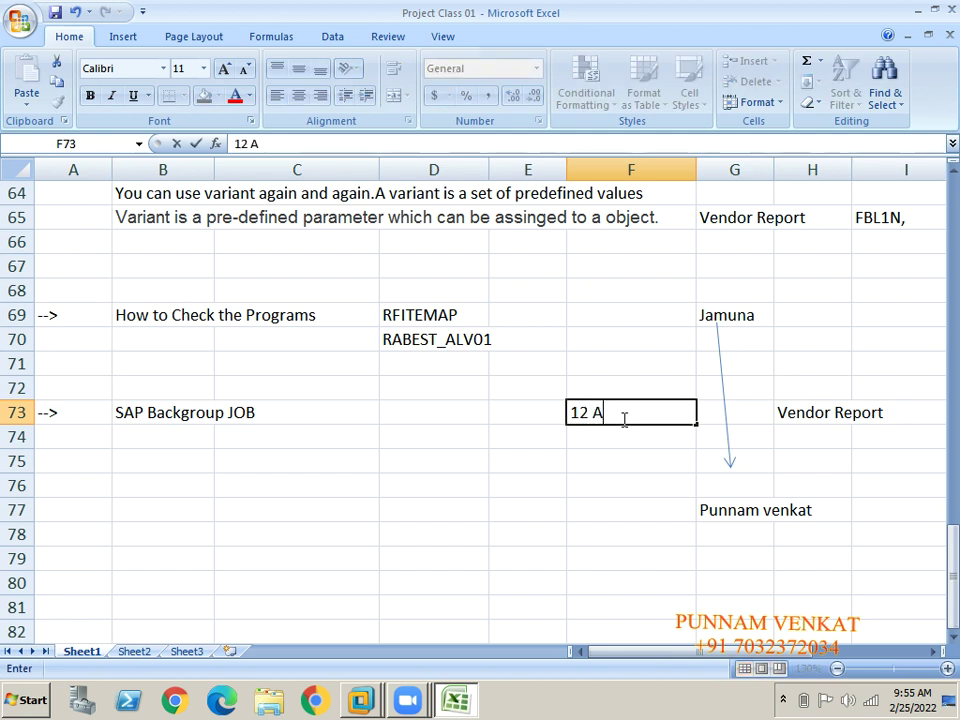
{"action": "type", "text": "M"}
{"action": "key", "text": "Return"}
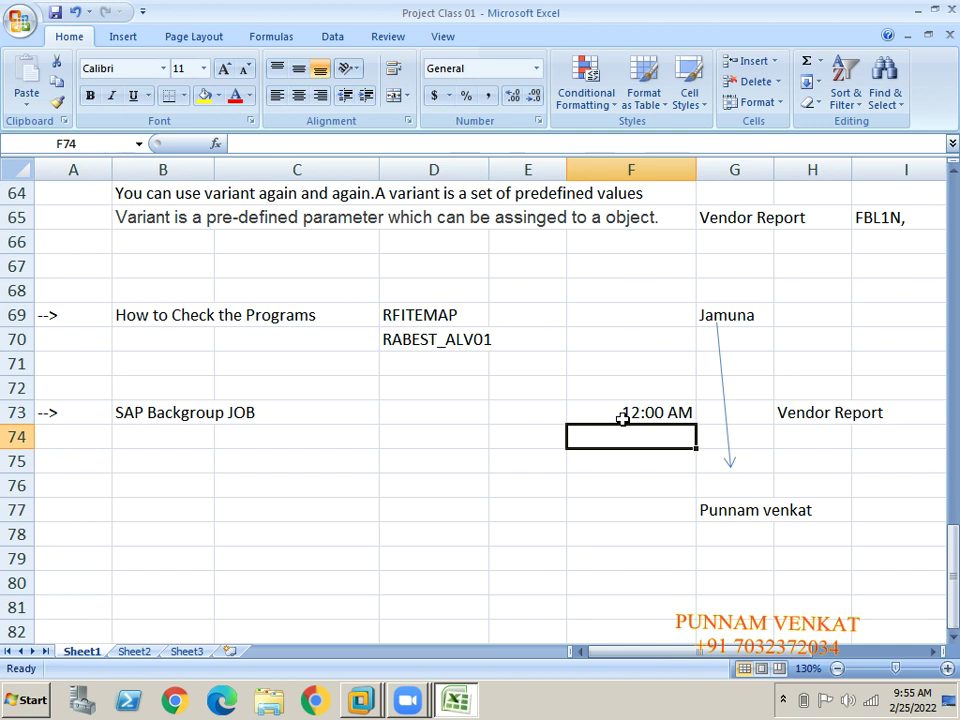
{"action": "left_click", "coordinate": [622, 418]}
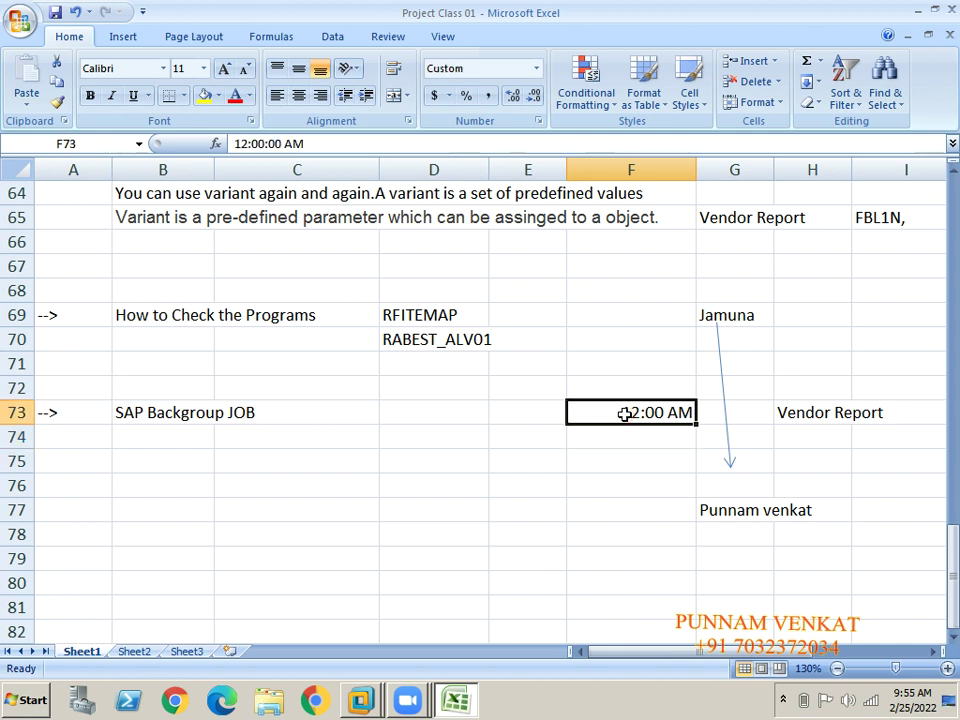
{"action": "key", "text": "alt+Tab"}
{"action": "key", "text": "alt+Tab"}
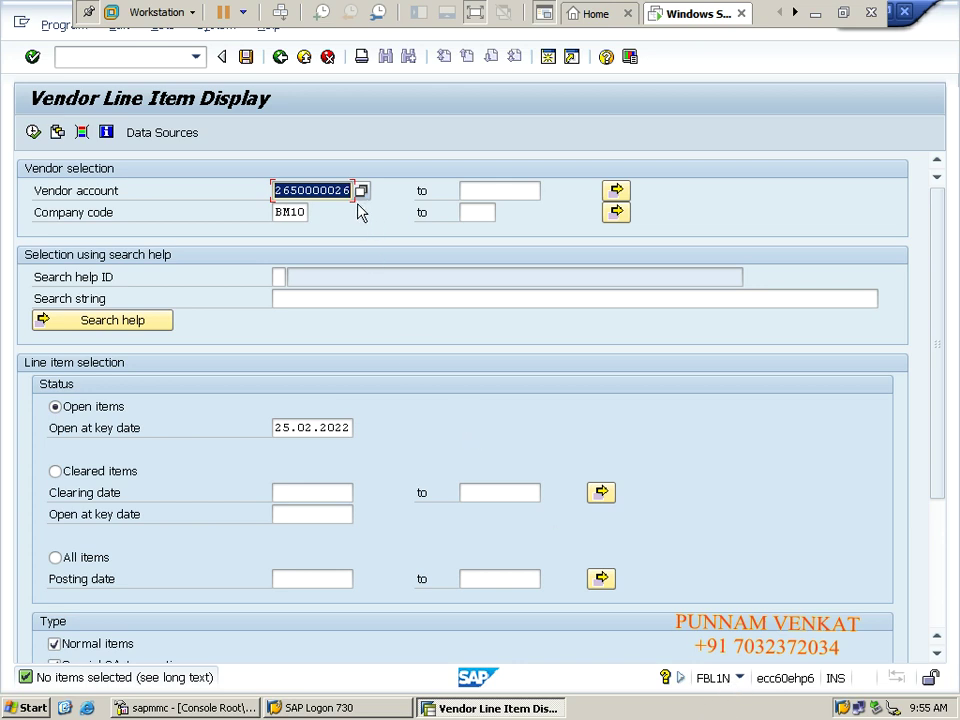
Execute FBL1N with vendor account * and All items for company code BM10, listing 51 items.
{"action": "key", "text": "Delete"}
{"action": "type", "text": "*"}
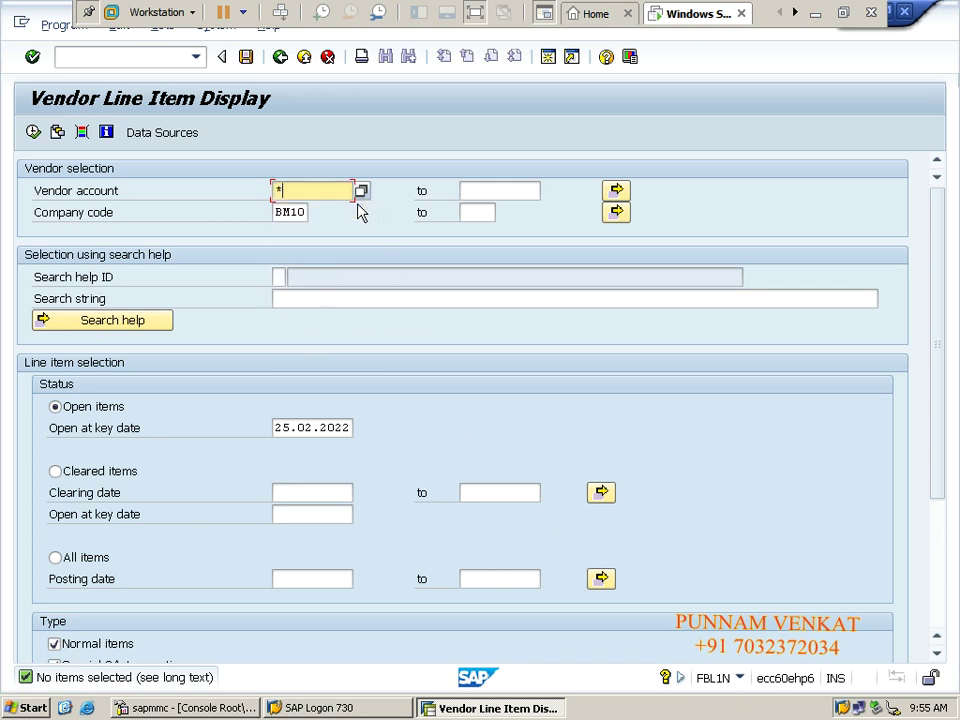
{"action": "key", "text": "Tab"}
{"action": "key", "text": "Tab"}
{"action": "key", "text": "Tab"}
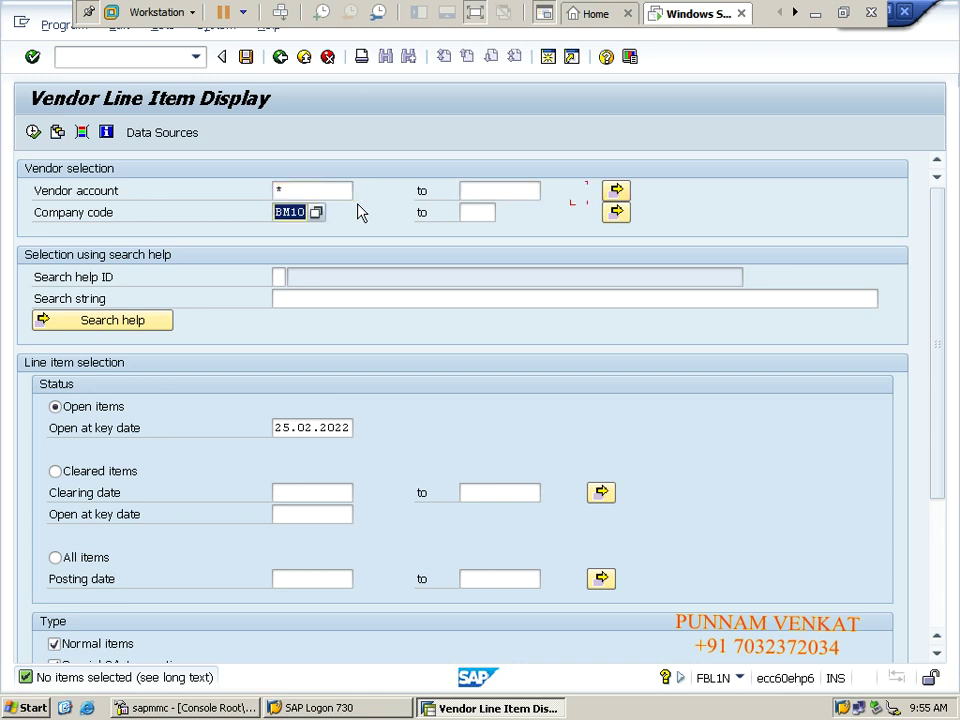
{"action": "left_click", "coordinate": [55, 558]}
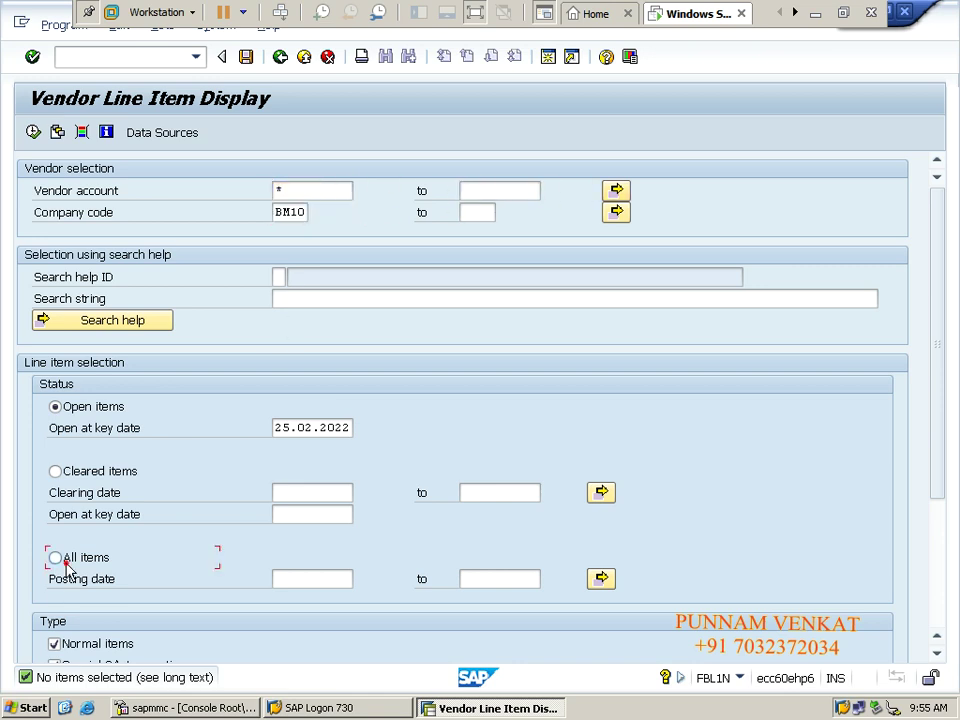
{"action": "left_click", "coordinate": [33, 132]}
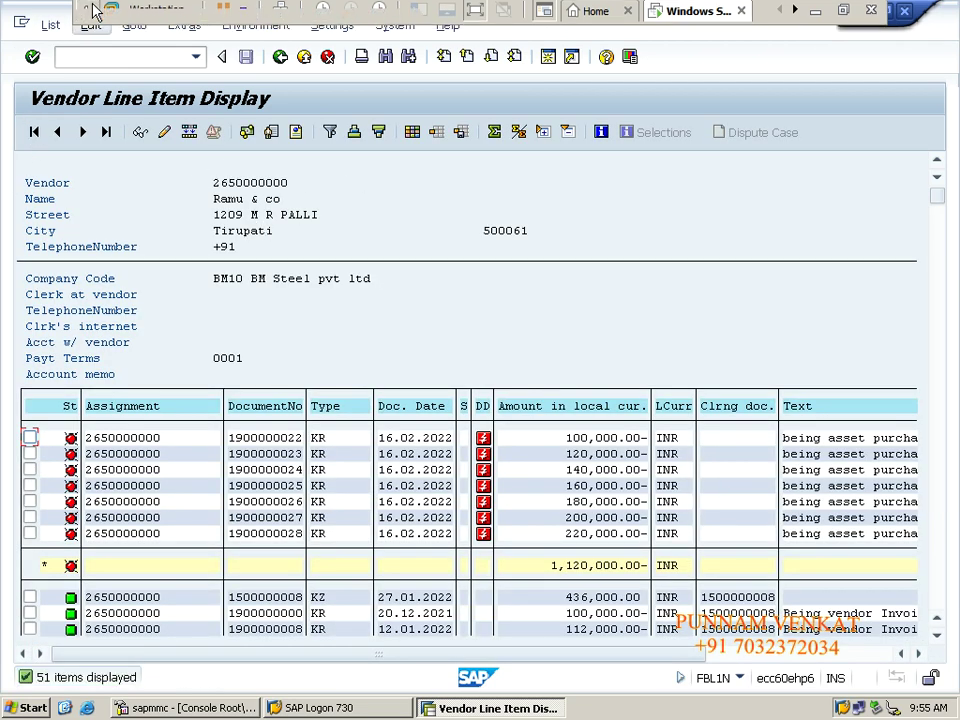
Export the vendor line item list via List > Export > Spreadsheet as Excel (in MHTML Format).
{"action": "left_click", "coordinate": [48, 27]}
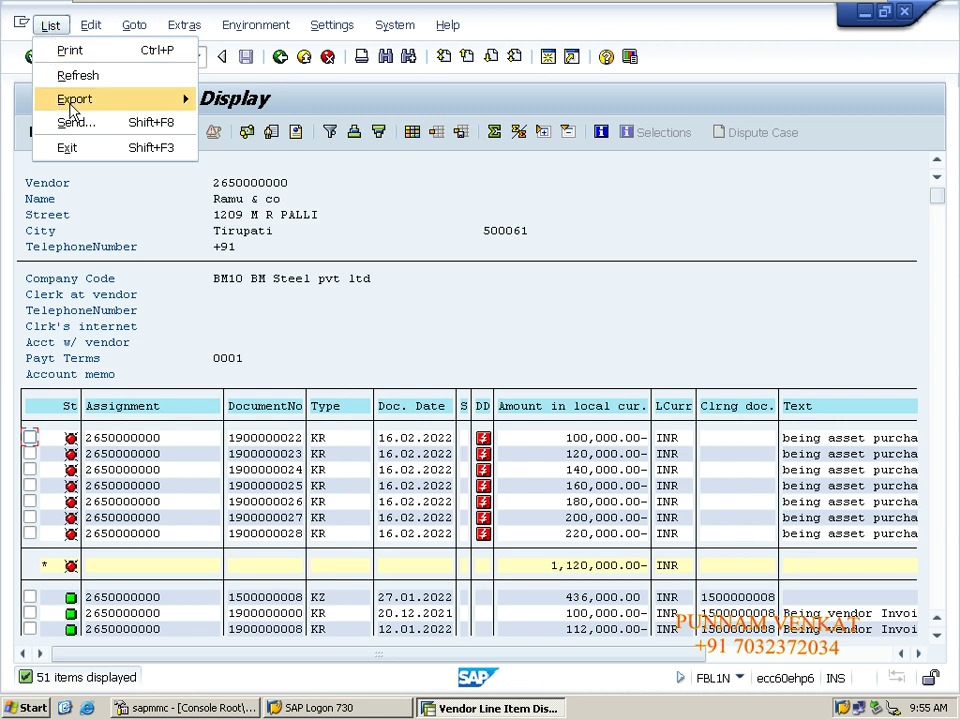
{"action": "mouse_move", "coordinate": [116, 100]}
{"action": "left_click", "coordinate": [262, 122]}
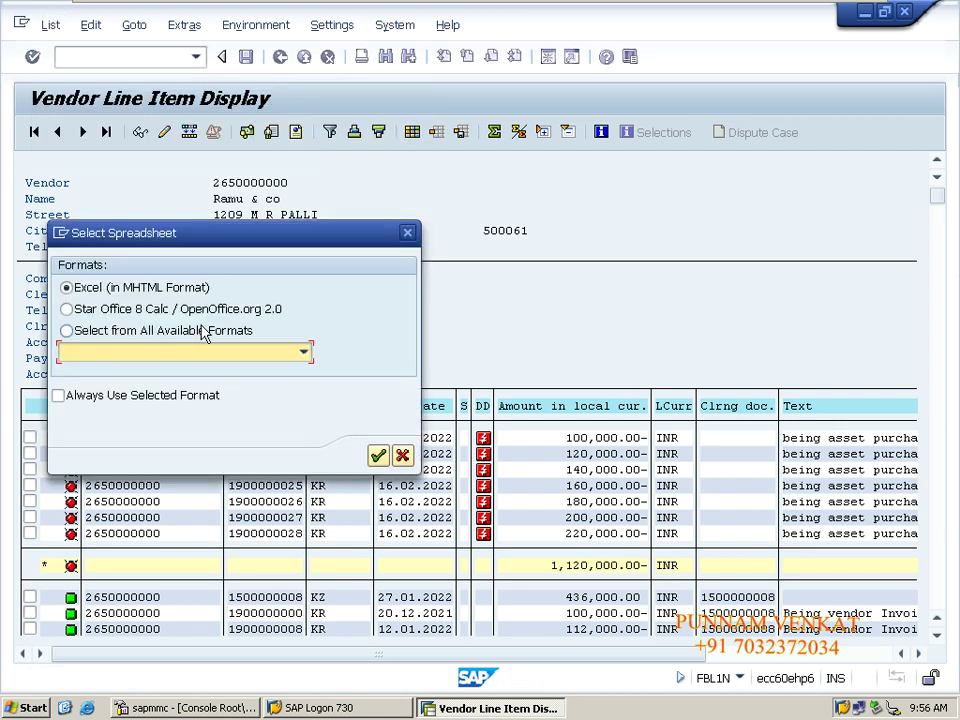
{"action": "left_click", "coordinate": [378, 456]}
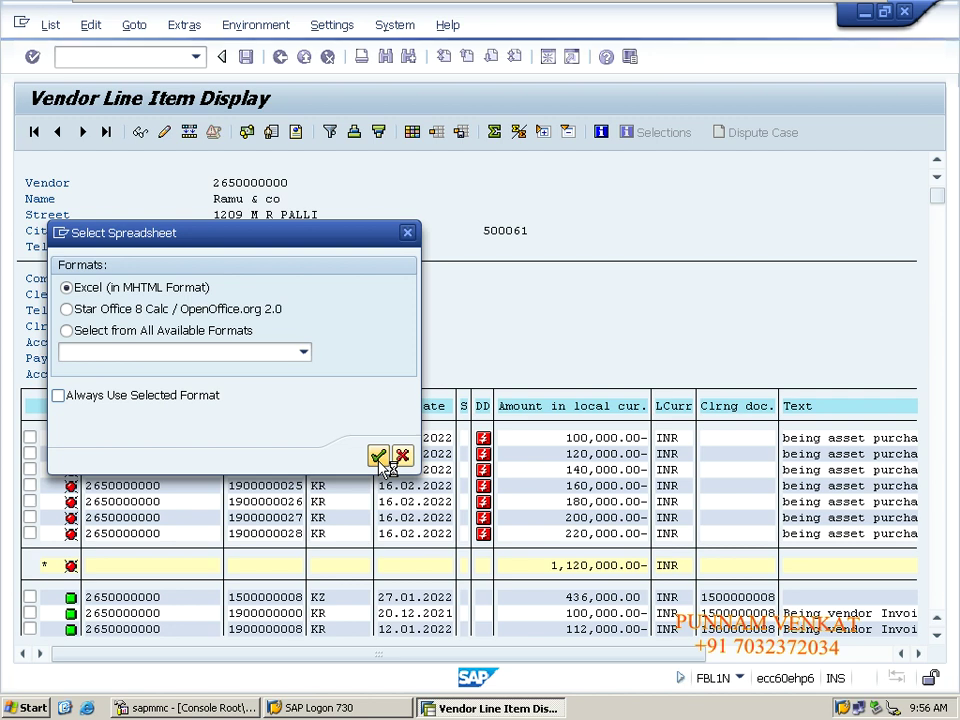
{"action": "left_click", "coordinate": [379, 457]}
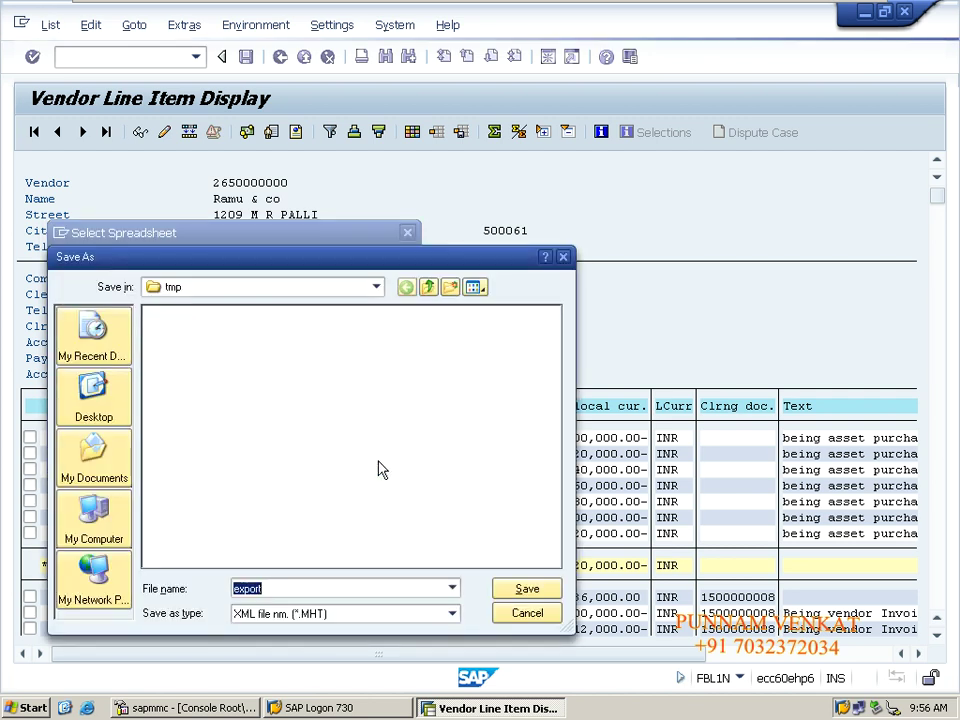
Save the export to the Desktop as VENKDR.MHT and allow both security prompts to open it.
{"action": "left_click", "coordinate": [90, 392]}
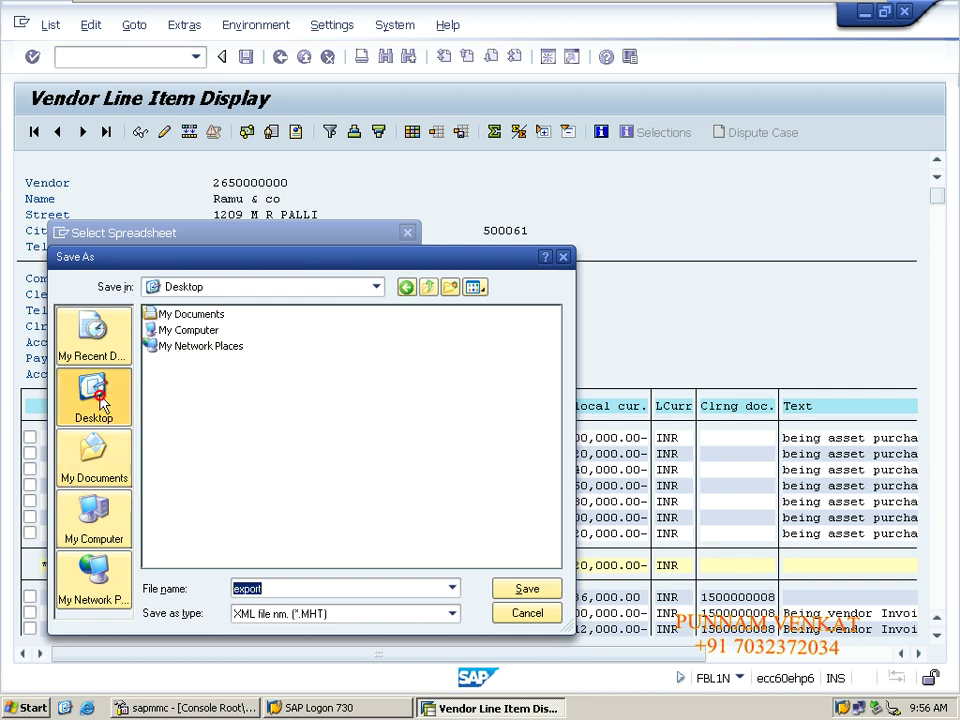
{"action": "left_click", "coordinate": [265, 591]}
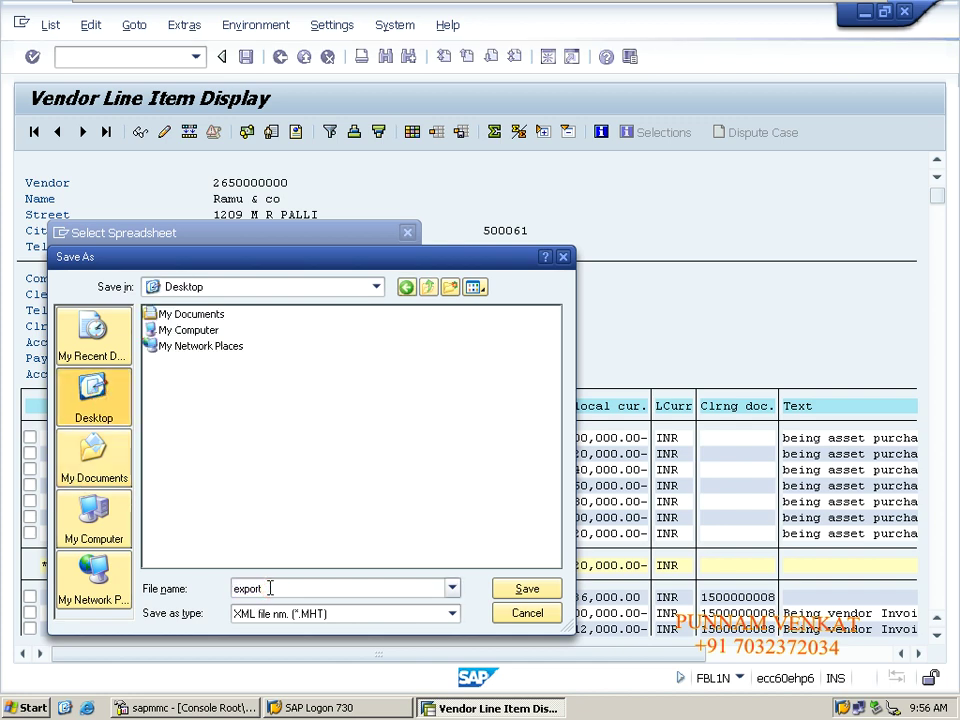
{"action": "key", "text": "BackSpace"}
{"action": "key", "text": "BackSpace"}
{"action": "key", "text": "BackSpace"}
{"action": "key", "text": "BackSpace"}
{"action": "key", "text": "BackSpace"}
{"action": "key", "text": "BackSpace"}
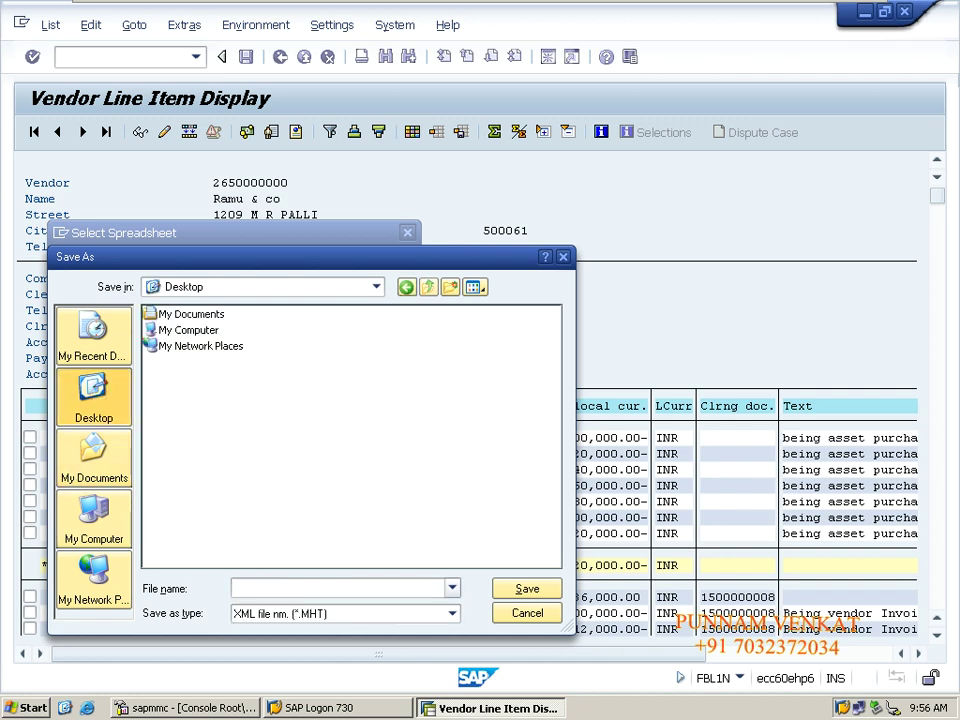
{"action": "type", "text": "VENKDR"}
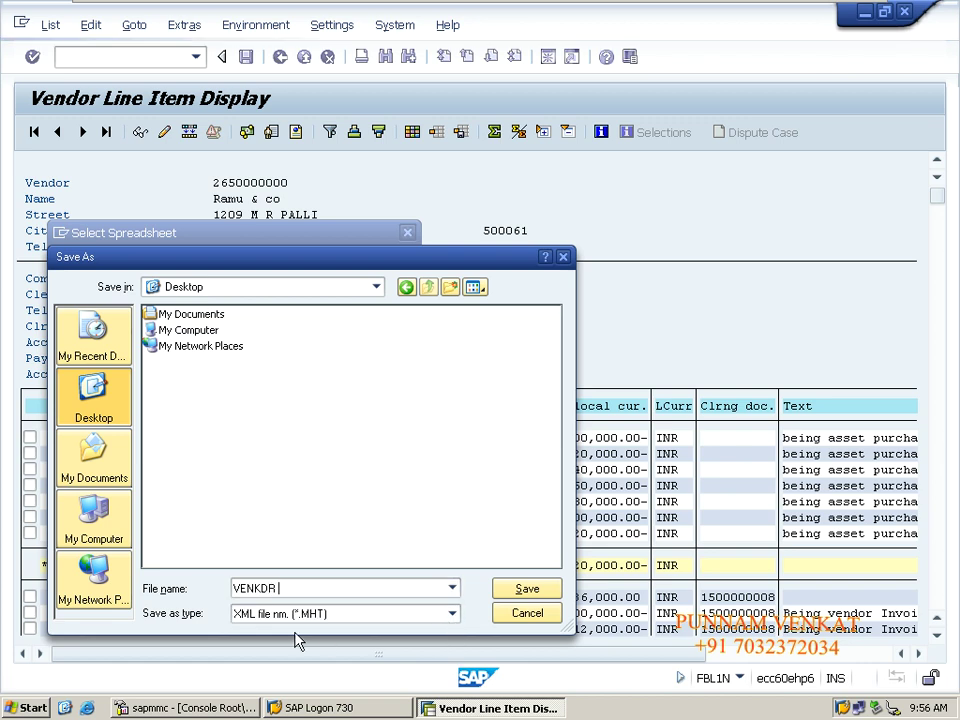
{"action": "left_click", "coordinate": [376, 615]}
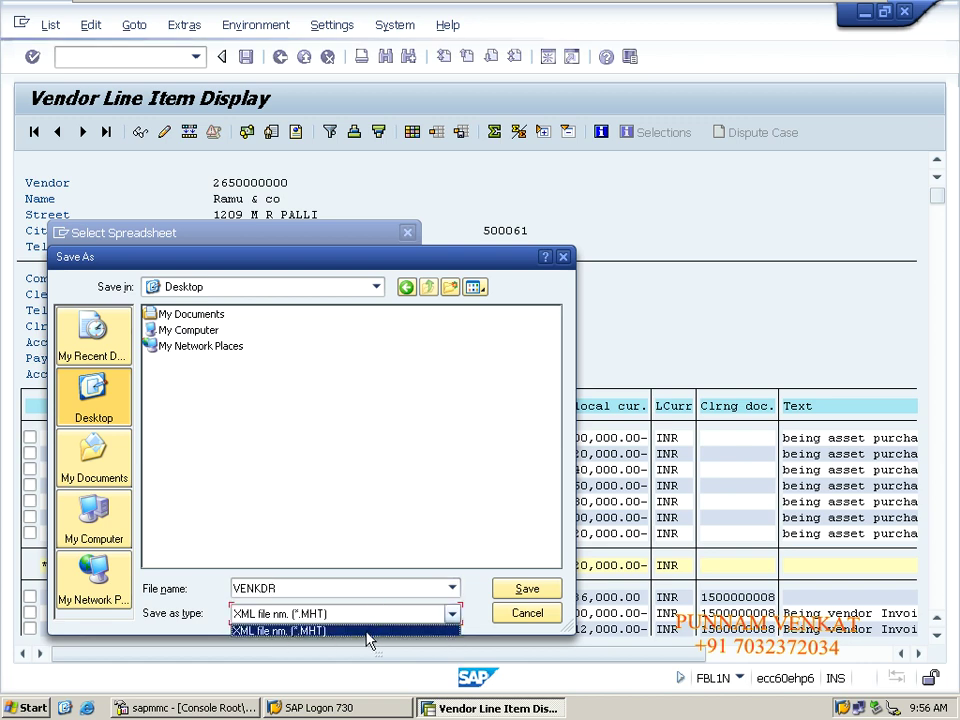
{"action": "left_click", "coordinate": [365, 631]}
{"action": "left_click", "coordinate": [506, 586]}
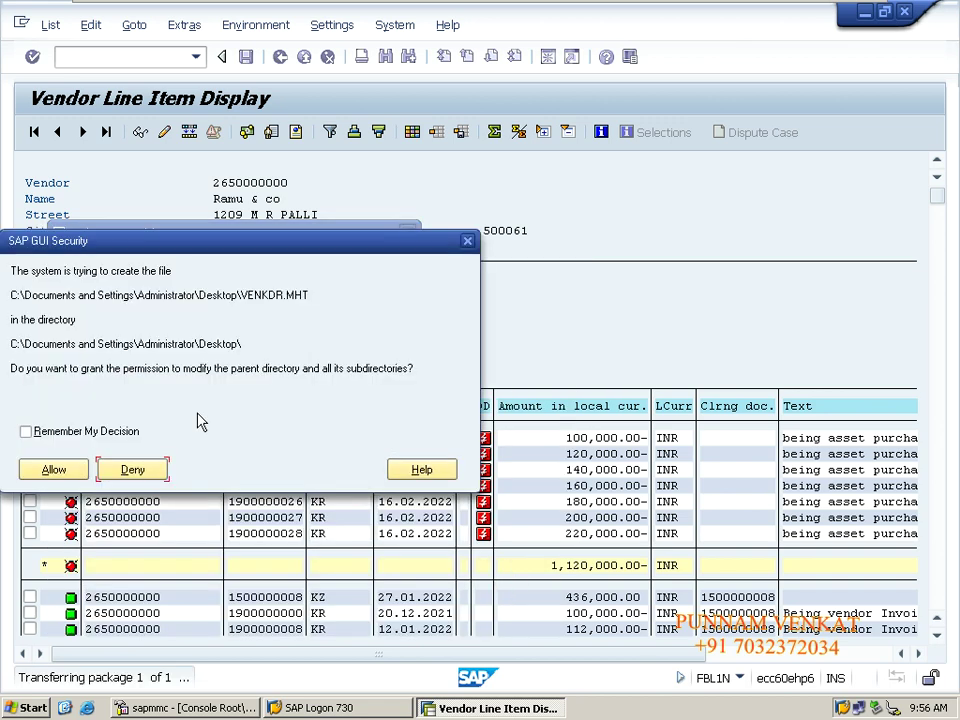
{"action": "left_click", "coordinate": [64, 469]}
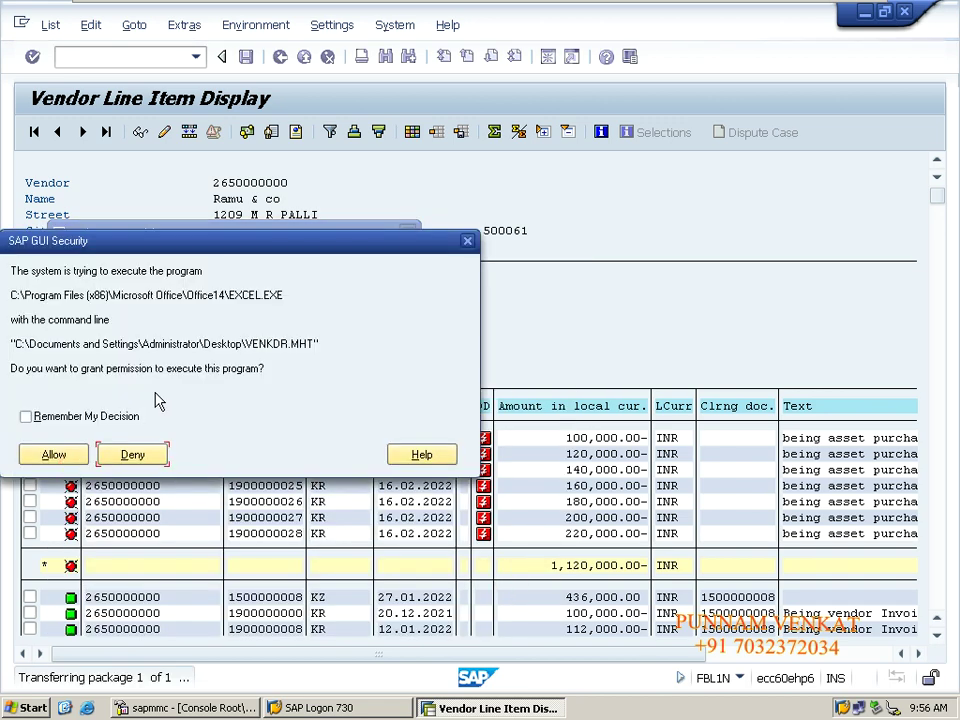
{"action": "left_click", "coordinate": [45, 457]}
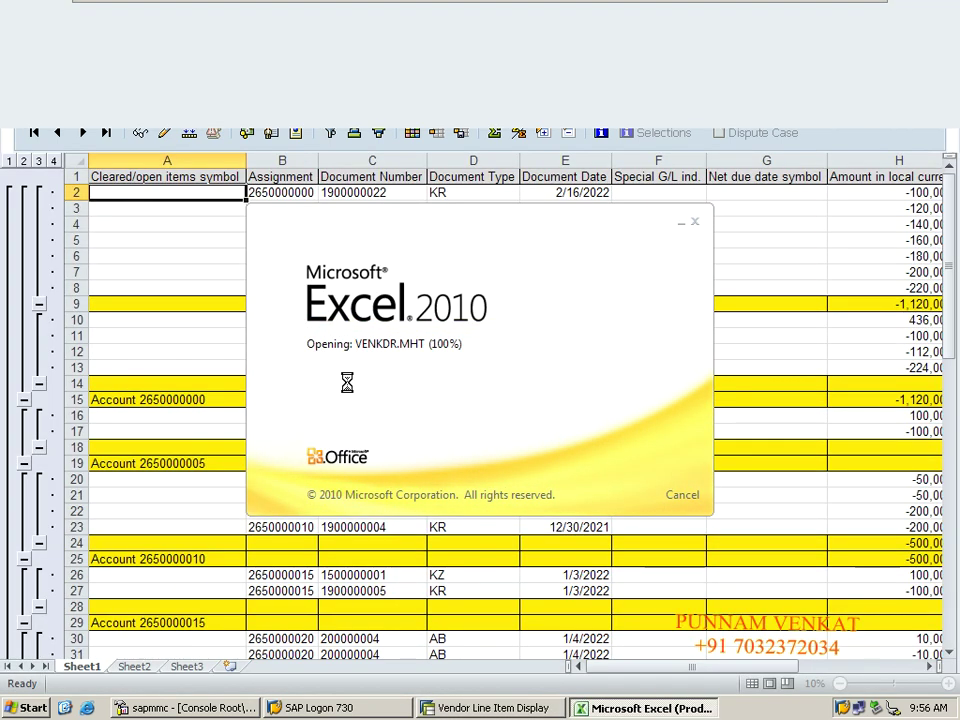
Scroll through the exported VENKDR line items, dismiss the Office activation notice, and close Excel.
{"action": "left_click", "coordinate": [277, 296]}
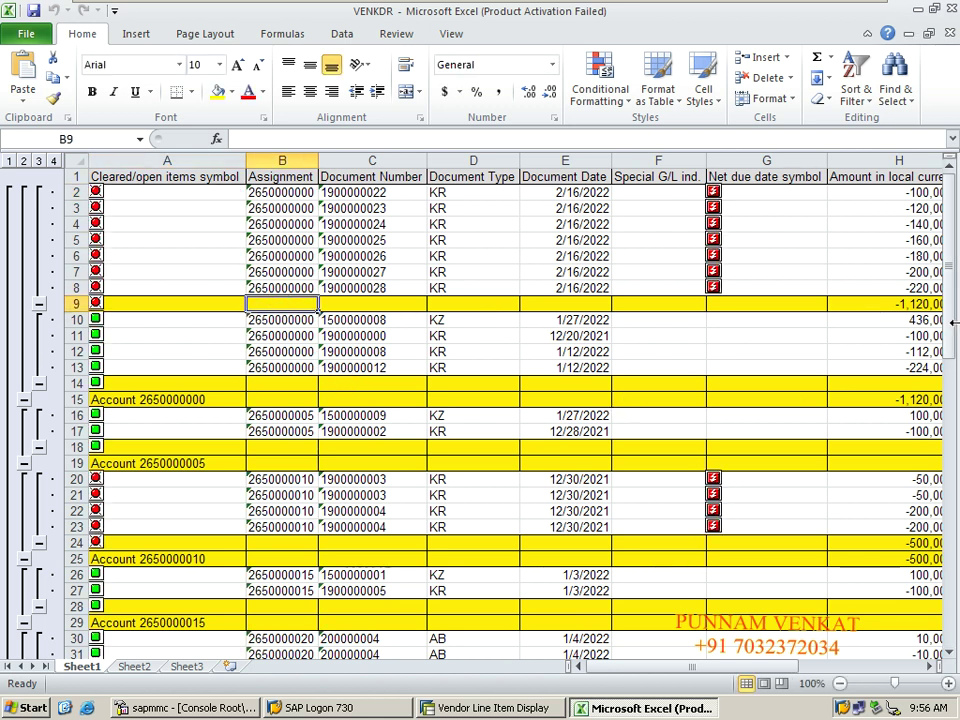
{"action": "left_click_drag", "start_coordinate": [953, 350], "coordinate": [951, 190]}
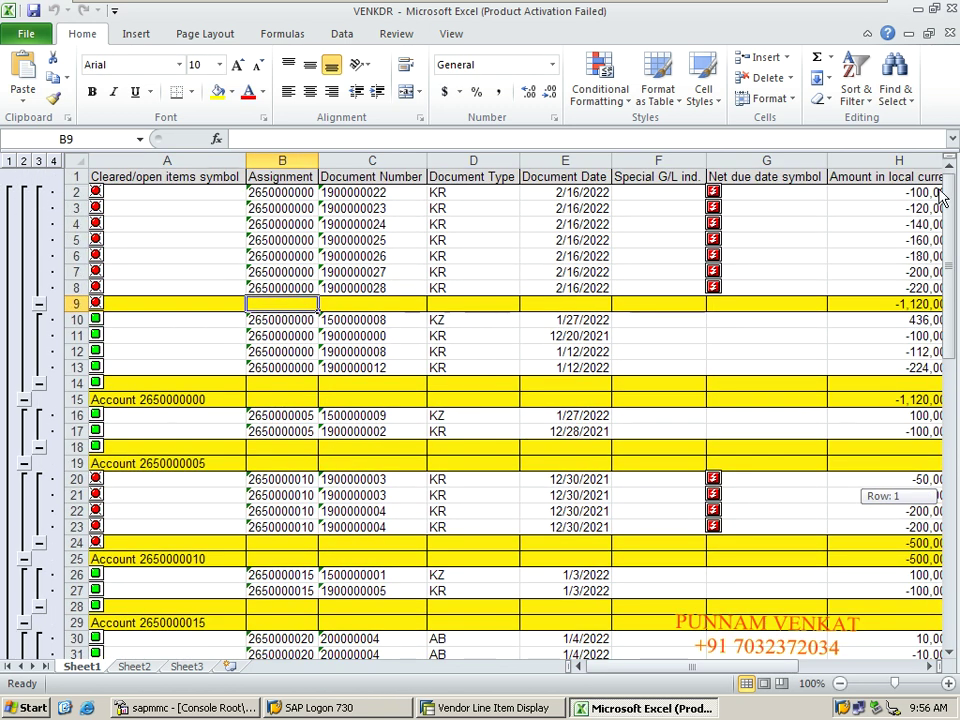
{"action": "left_click", "coordinate": [156, 214]}
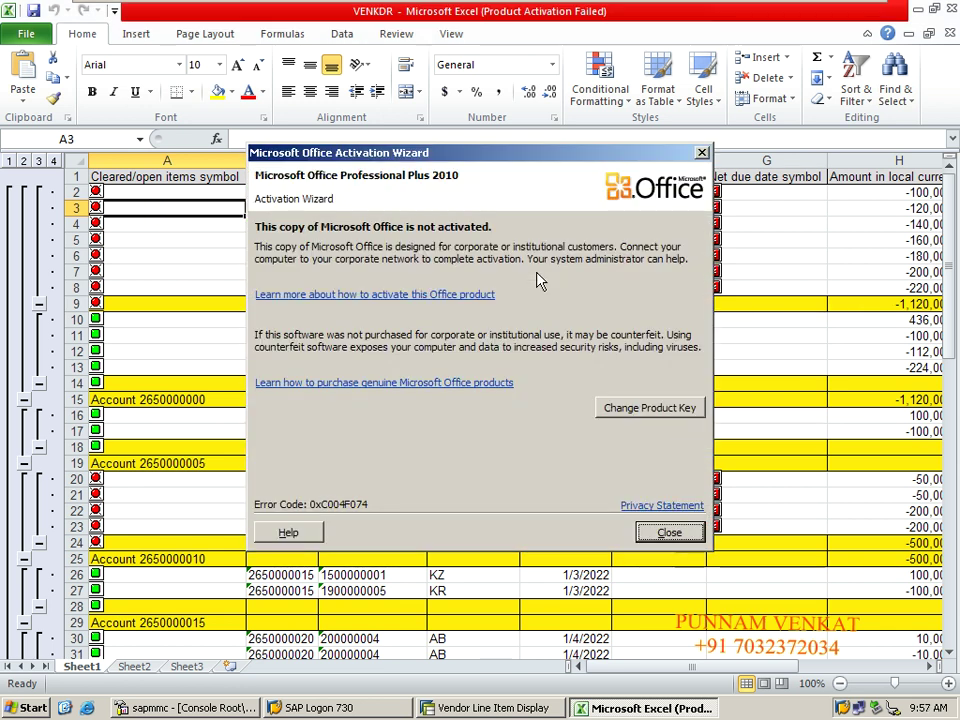
{"action": "left_click", "coordinate": [703, 153]}
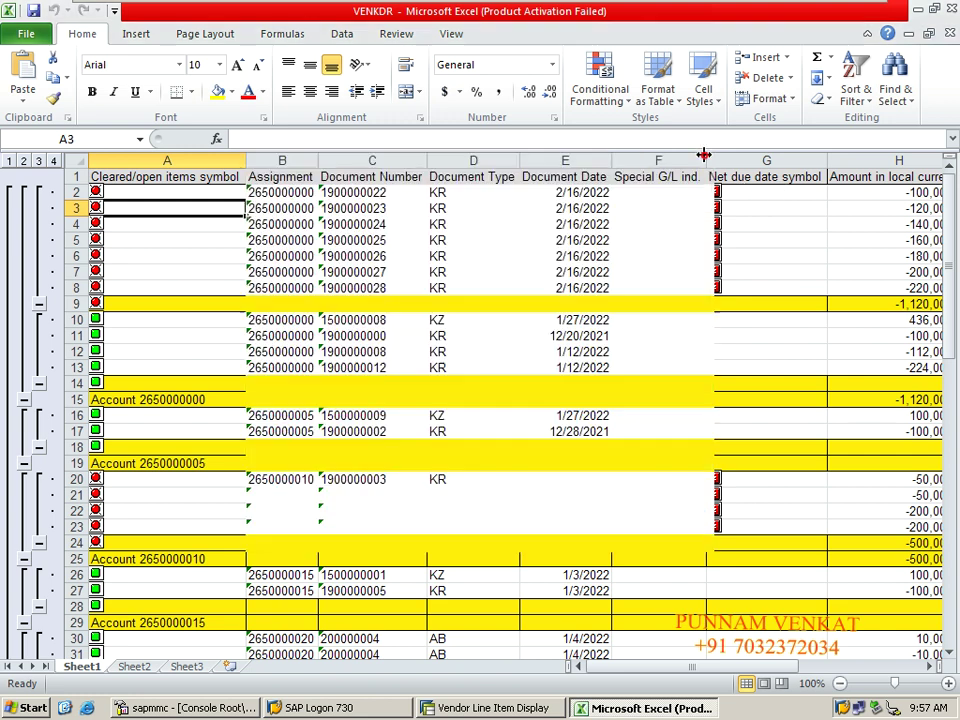
{"action": "key", "text": "alt+F4"}
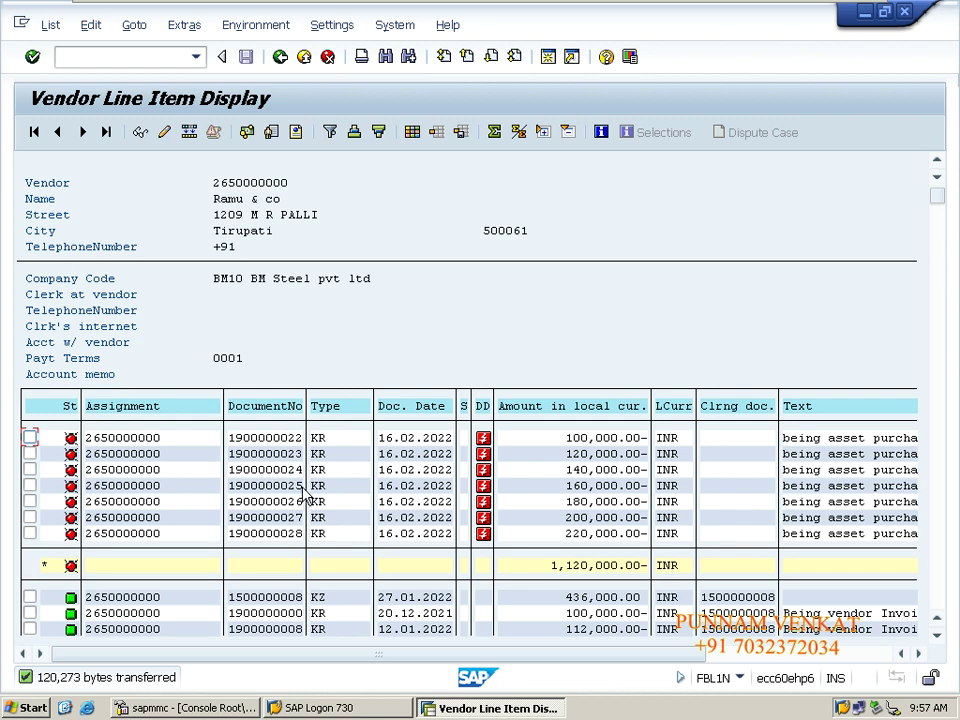
Return SAP to the Easy Access menu with /n and minimize the remote session to reveal Excel.
{"action": "left_click", "coordinate": [103, 56]}
{"action": "type", "text": "/n"}
{"action": "key", "text": "Return"}
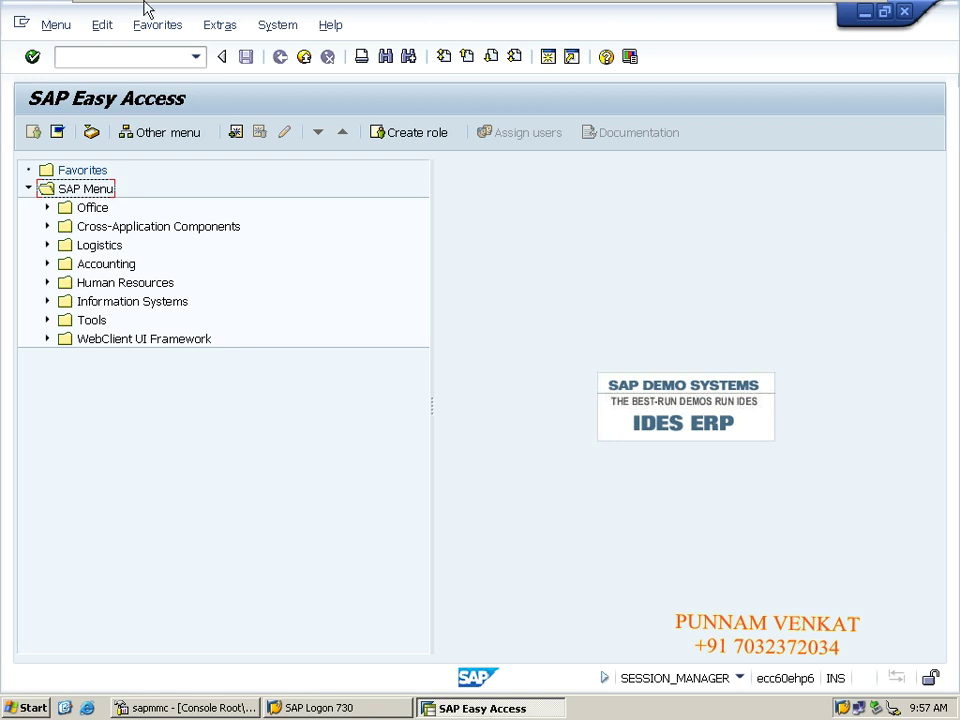
{"action": "mouse_move", "coordinate": [140, 5]}
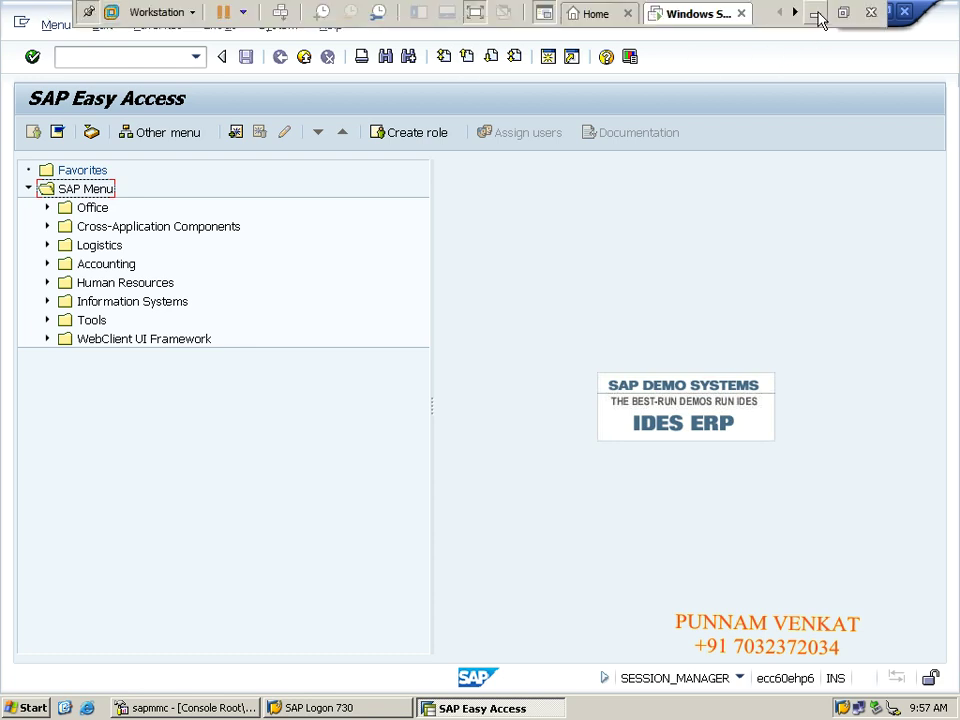
{"action": "left_click", "coordinate": [815, 13]}
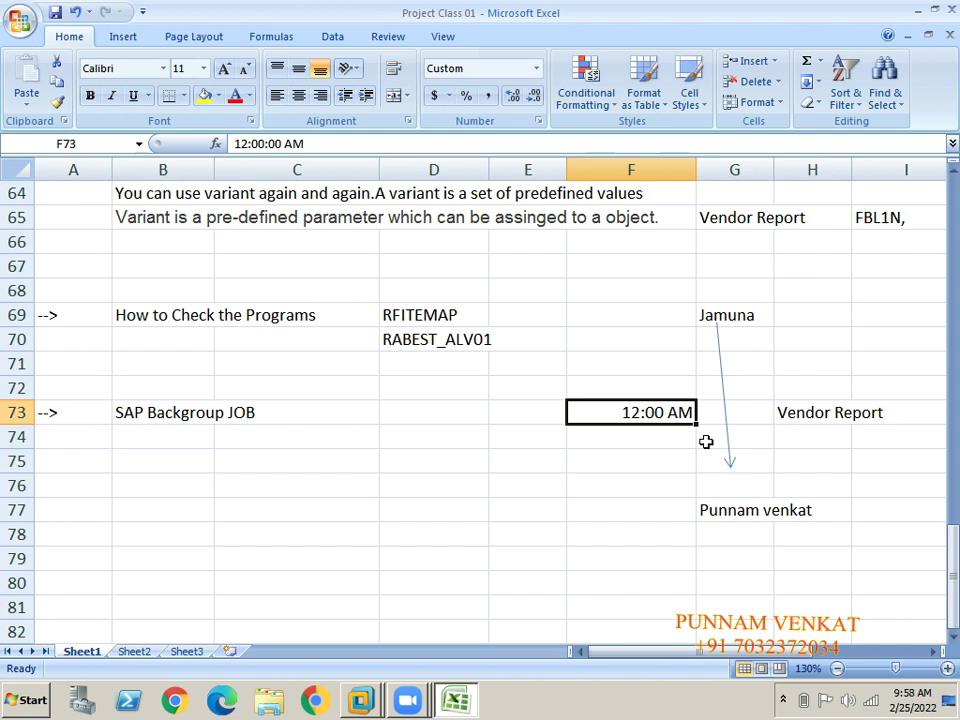
{"action": "left_click", "coordinate": [666, 470]}
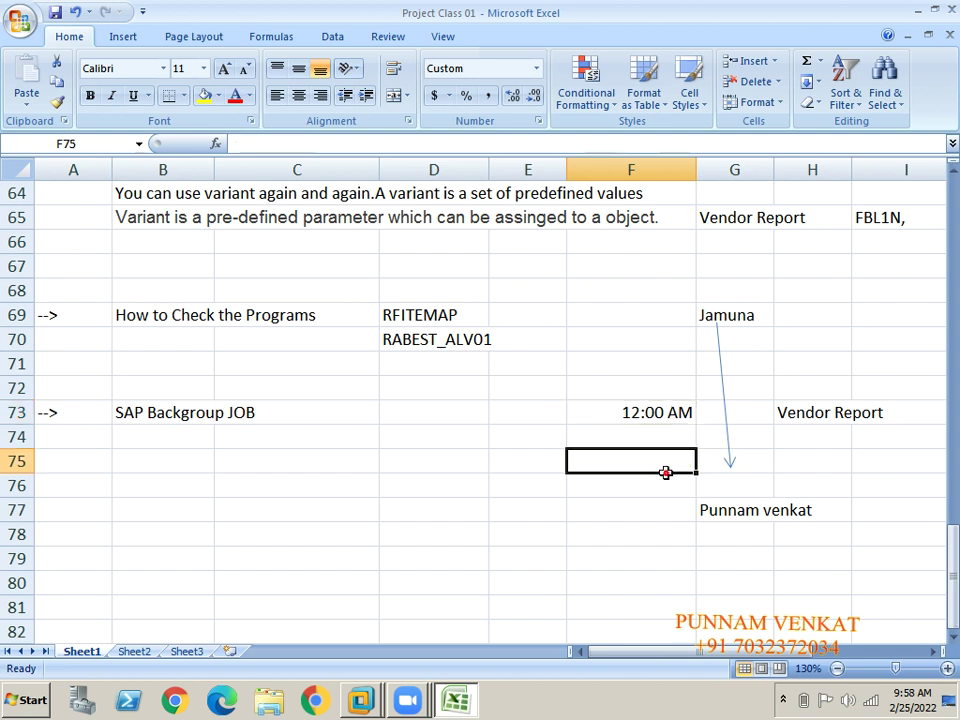
{"action": "left_click", "coordinate": [735, 311]}
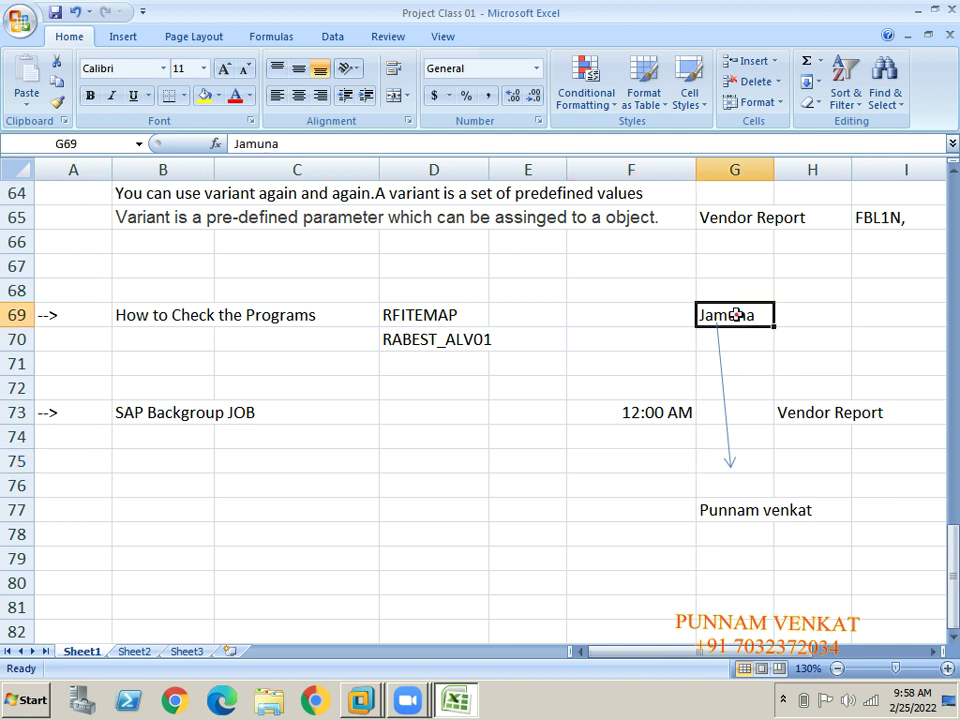
{"action": "left_click", "coordinate": [823, 418]}
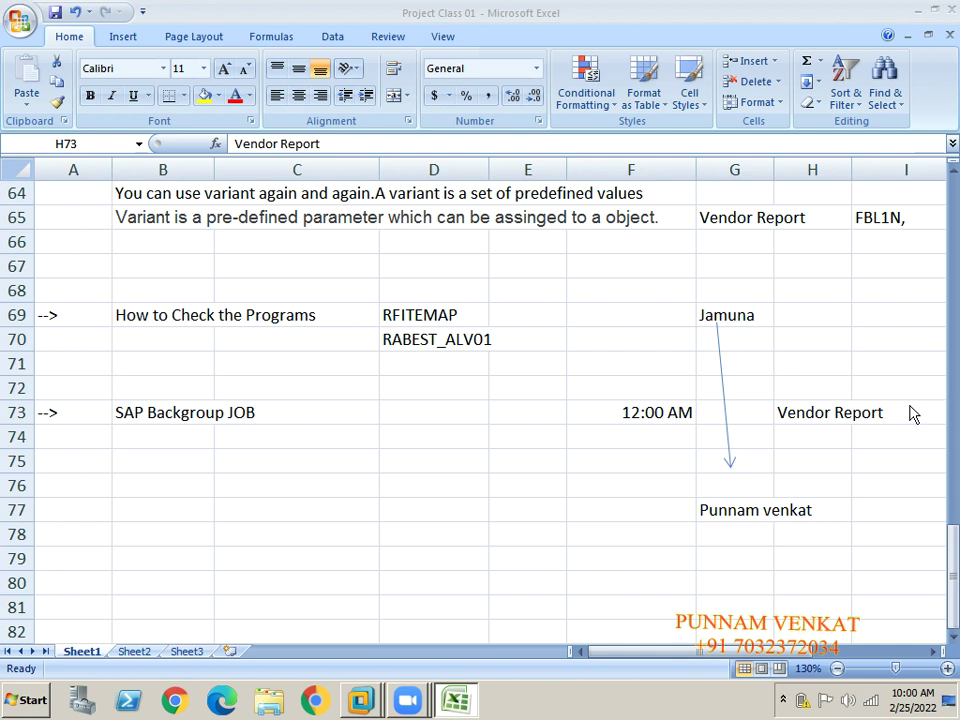
Enter the T.CODE label and FBL1N in H74:I74 beneath Vendor Report.
{"action": "right_click", "coordinate": [911, 357]}
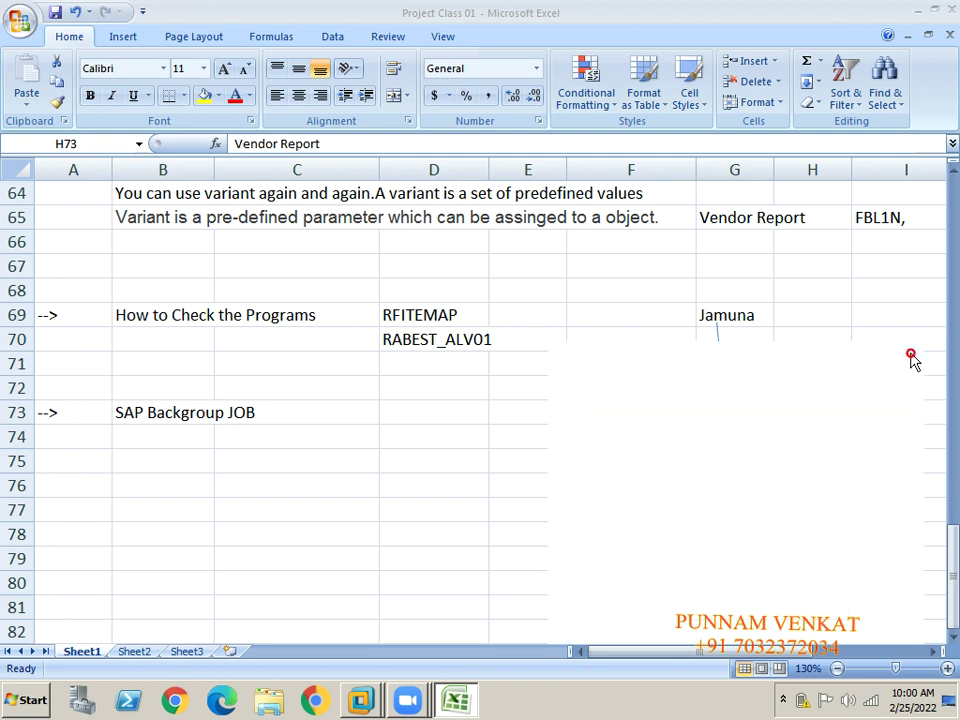
{"action": "left_click", "coordinate": [542, 443]}
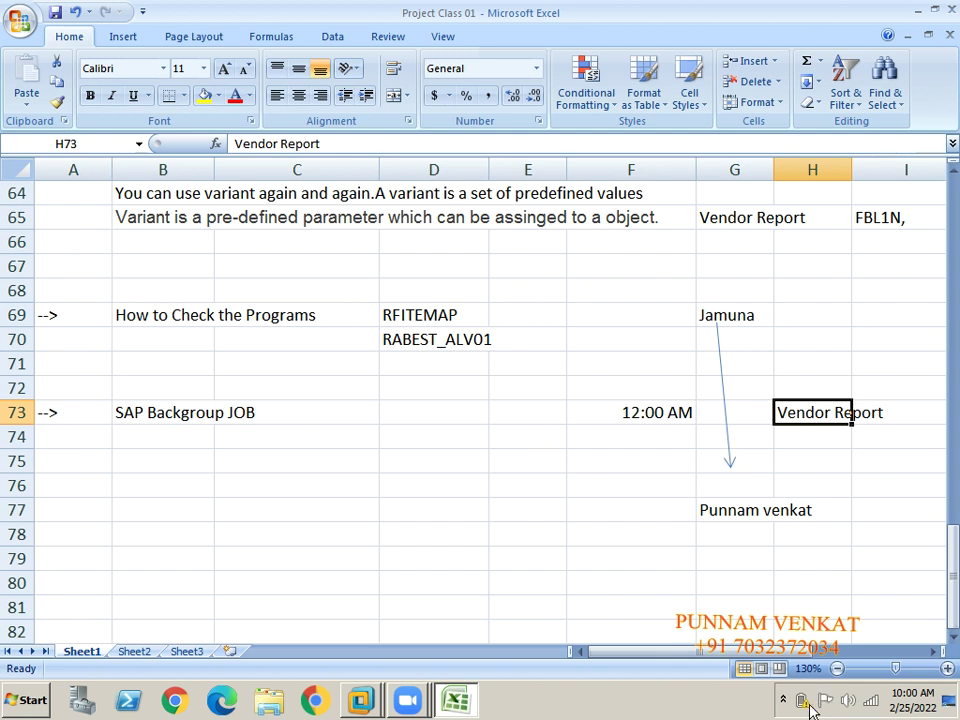
{"action": "left_click", "coordinate": [442, 459]}
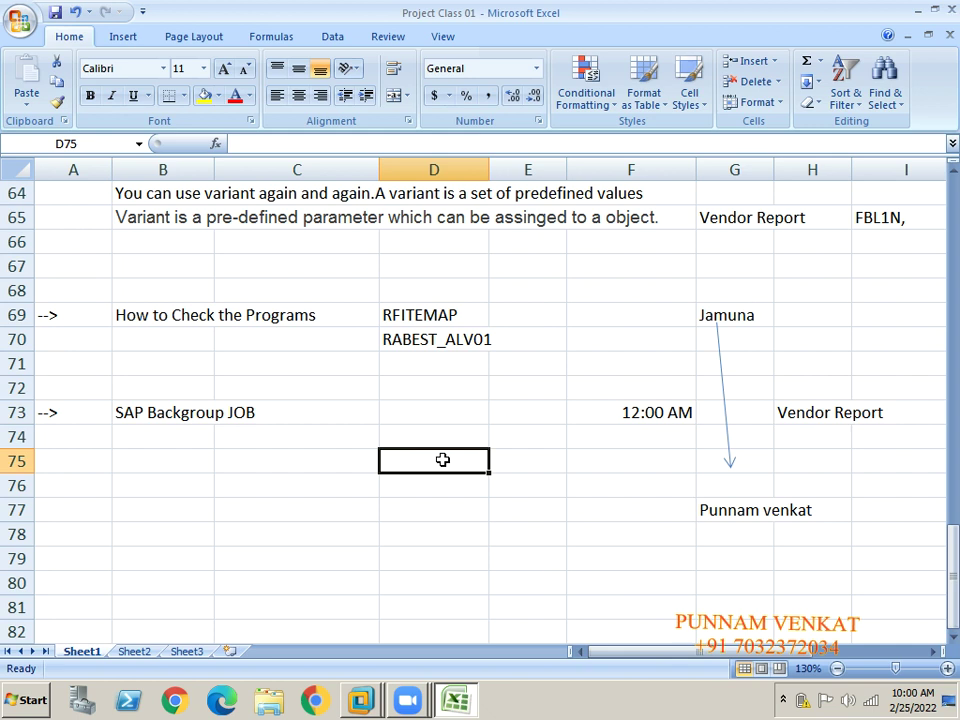
{"action": "left_click_drag", "start_coordinate": [623, 420], "coordinate": [624, 421]}
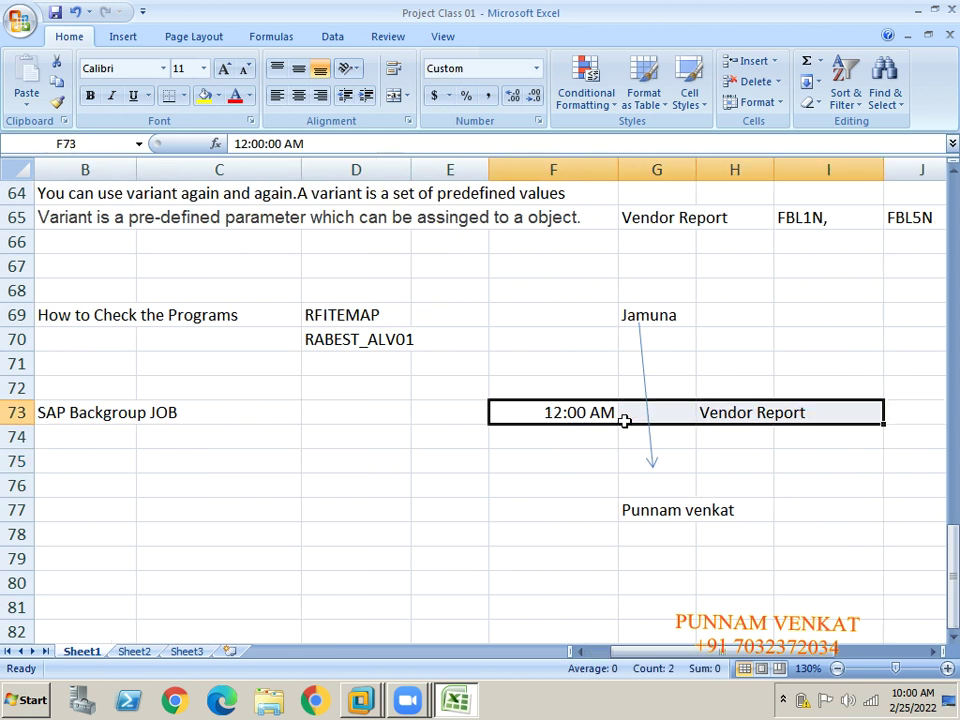
{"action": "key", "text": "Left"}
{"action": "key", "text": "Left"}
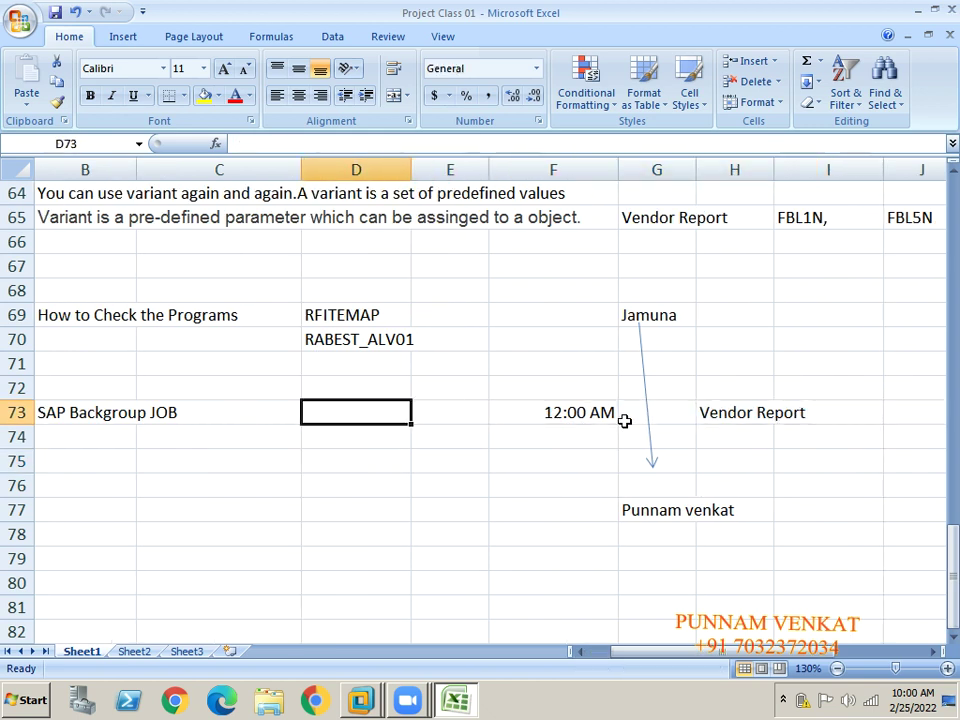
{"action": "key", "text": "Right"}
{"action": "key", "text": "Right"}
{"action": "key", "text": "Right"}
{"action": "key", "text": "Right"}
{"action": "key", "text": "Down"}
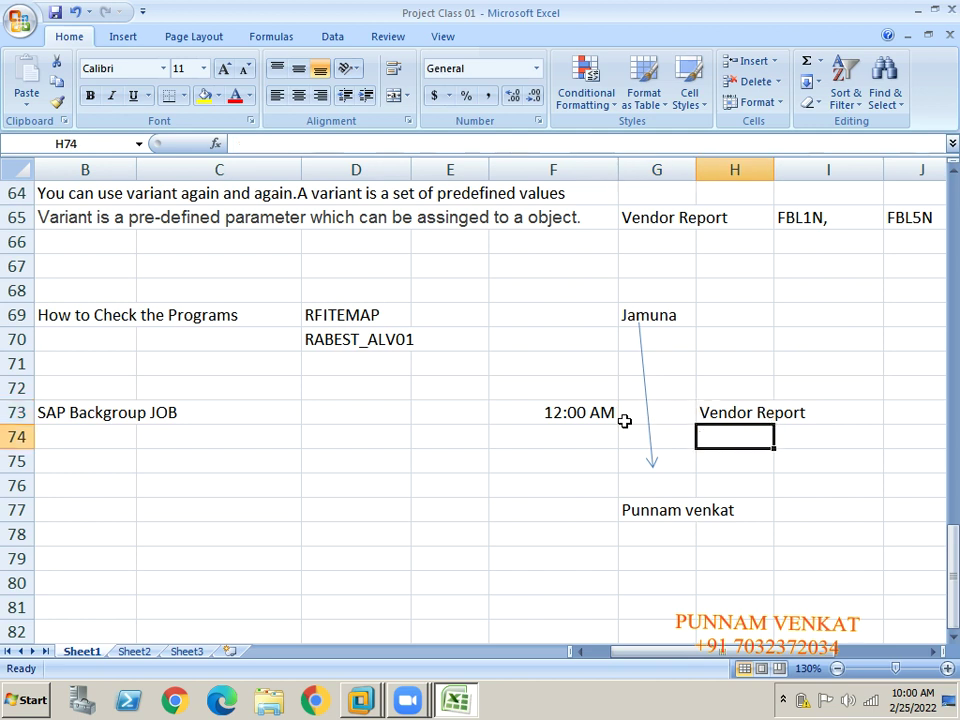
{"action": "type", "text": "T"}
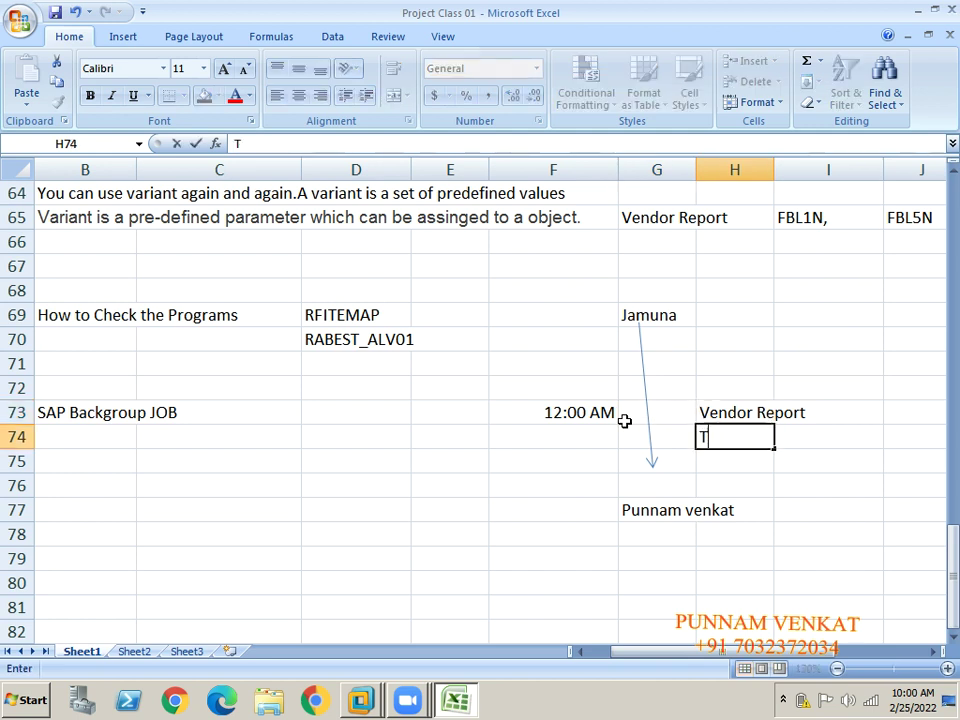
{"action": "type", "text": ".CODE"}
{"action": "key", "text": "Right"}
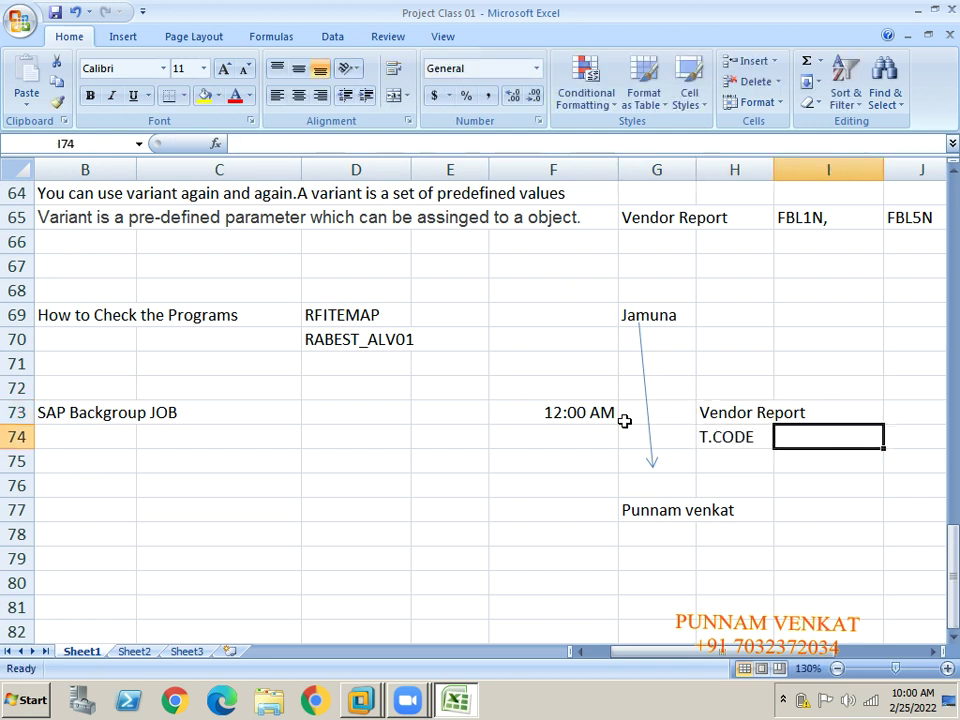
{"action": "type", "text": "FVL"}
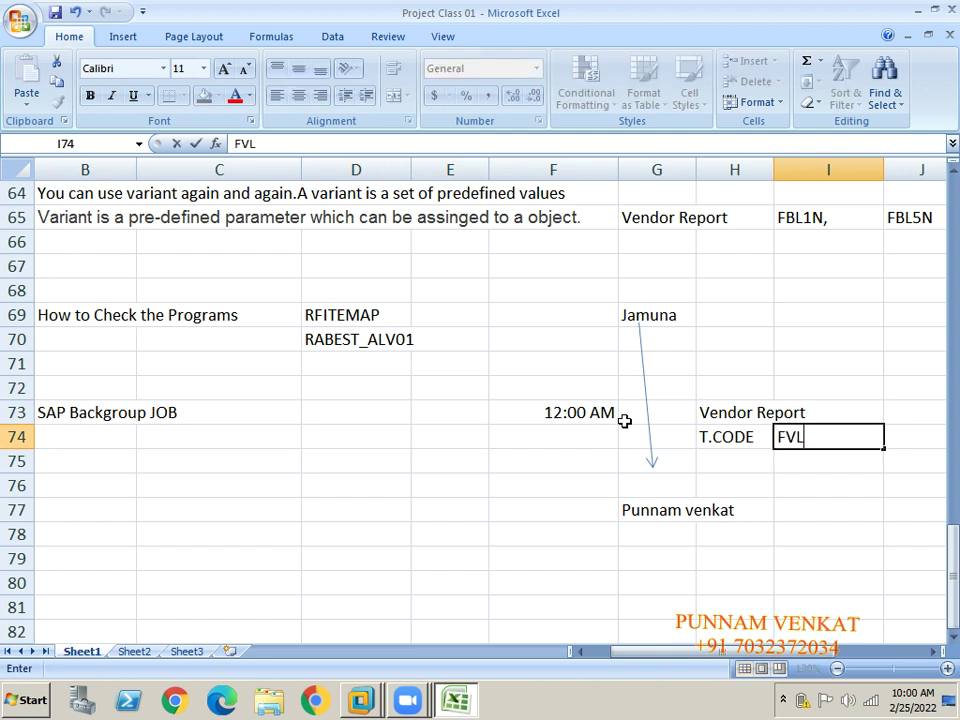
{"action": "key", "text": "BackSpace"}
{"action": "key", "text": "BackSpace"}
{"action": "type", "text": "BL1N"}
{"action": "key", "text": "Return"}
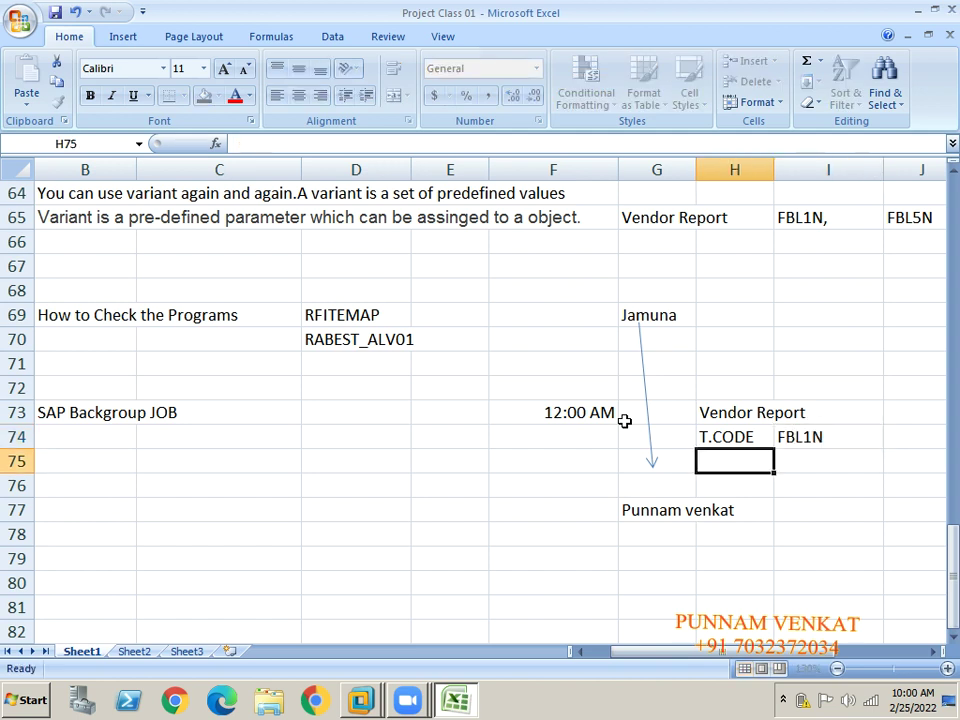
Add the Progam label in H75 and paste RFITEMAP, copied from D69, into I75.
{"action": "type", "text": "rP"}
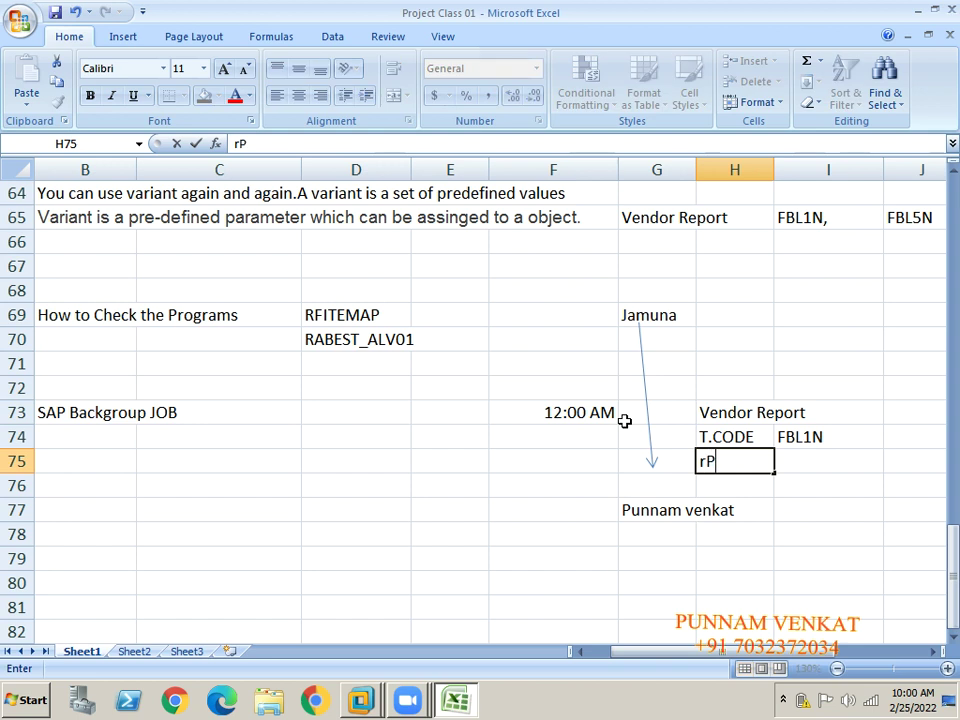
{"action": "key", "text": "BackSpace"}
{"action": "key", "text": "BackSpace"}
{"action": "type", "text": "P"}
{"action": "key", "text": "BackSpace"}
{"action": "type", "text": "PROG"}
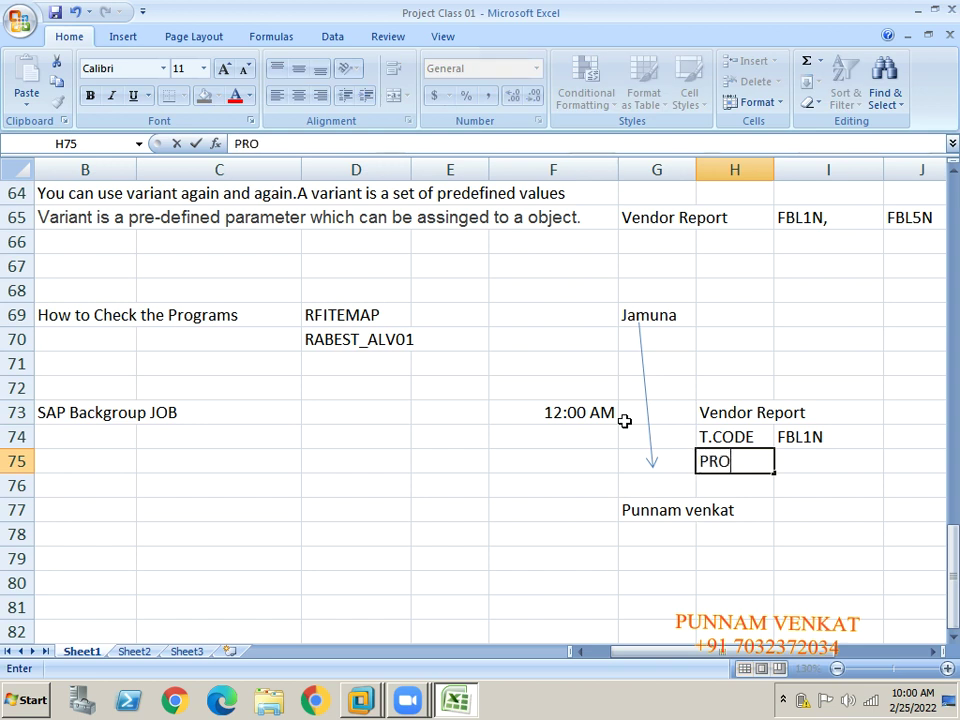
{"action": "key", "text": "BackSpace"}
{"action": "key", "text": "BackSpace"}
{"action": "key", "text": "BackSpace"}
{"action": "type", "text": "rogam"}
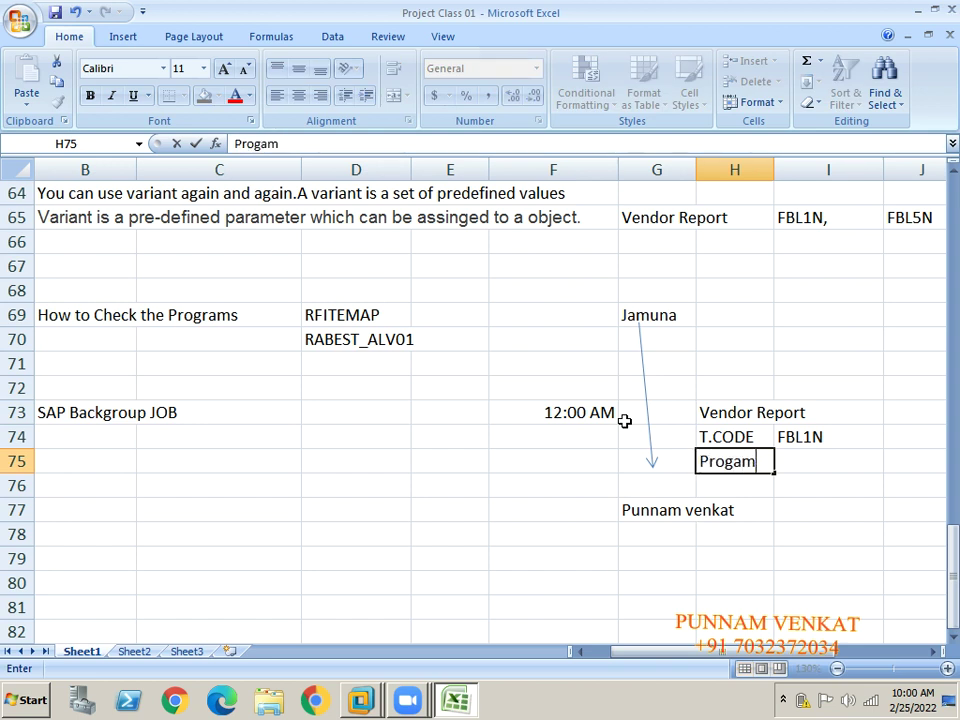
{"action": "key", "text": "Return"}
{"action": "key", "text": "Up"}
{"action": "key", "text": "Right"}
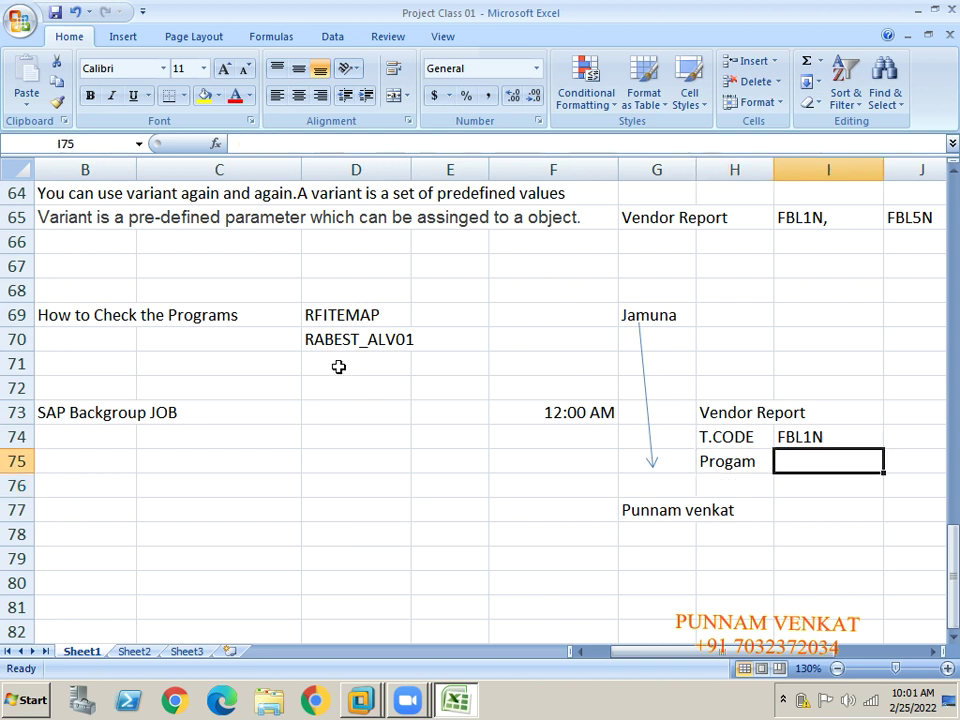
{"action": "left_click", "coordinate": [333, 315]}
{"action": "key", "text": "ctrl+c"}
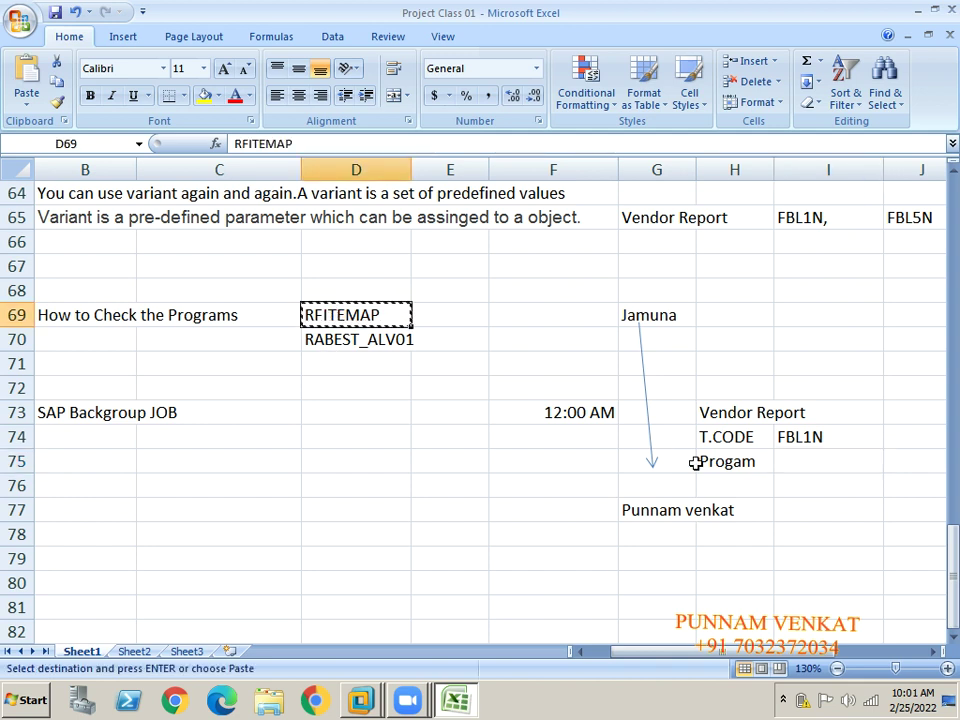
{"action": "left_click", "coordinate": [813, 462]}
{"action": "key", "text": "ctrl+v"}
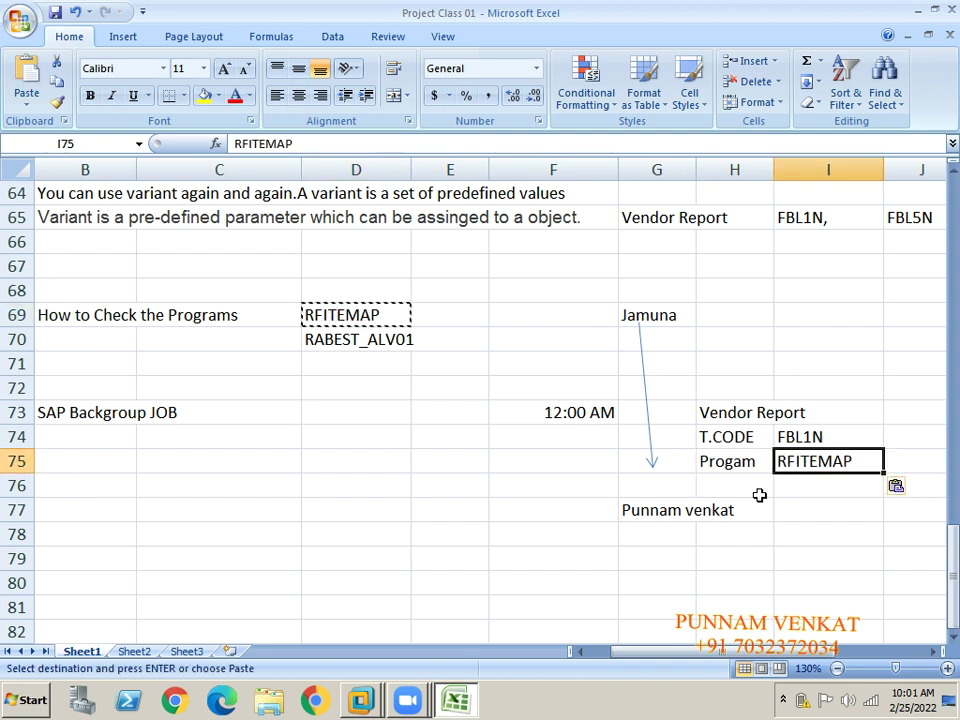
Enter the Varinat label and ven_Reports in H76:I76, then switch back to SAP.
{"action": "left_click", "coordinate": [726, 490]}
{"action": "type", "text": "Va"}
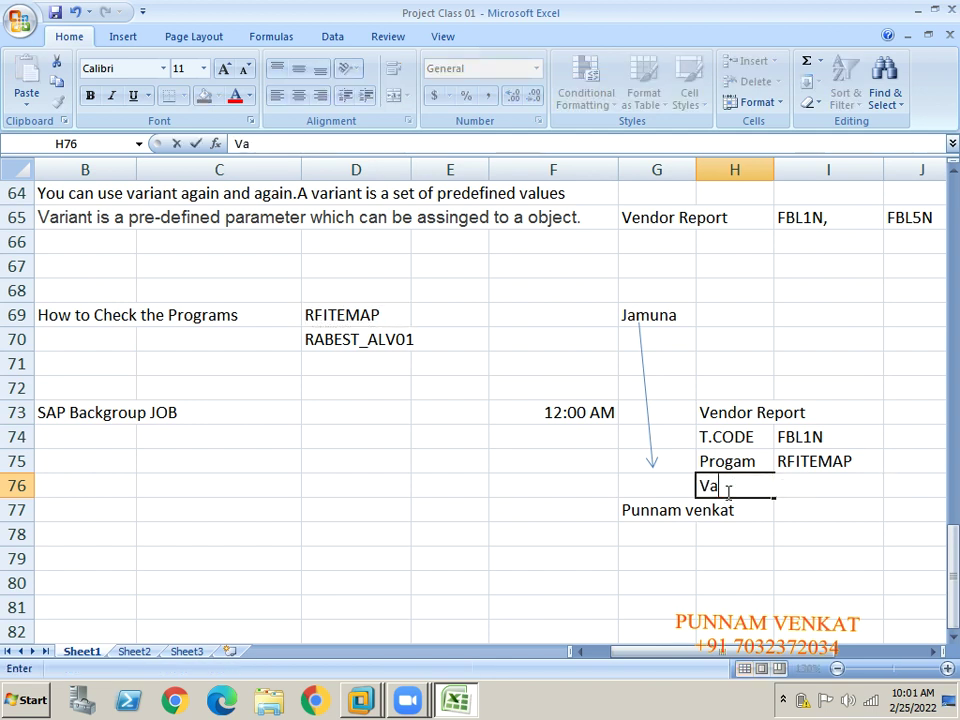
{"action": "key", "text": "BackSpace"}
{"action": "type", "text": "arinat"}
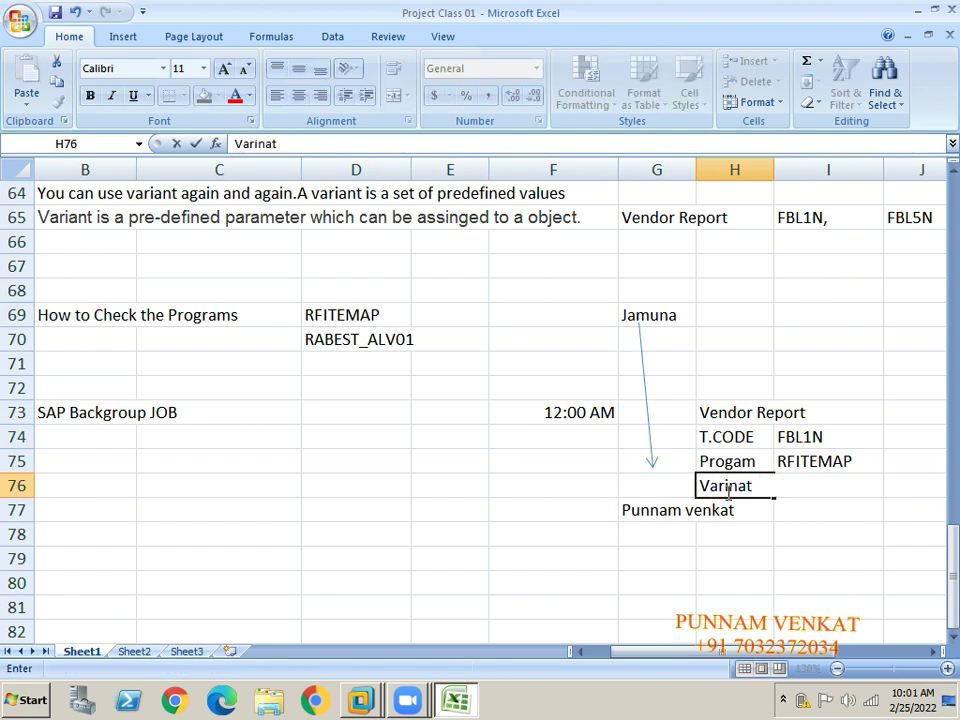
{"action": "key", "text": "Tab"}
{"action": "type", "text": "v"}
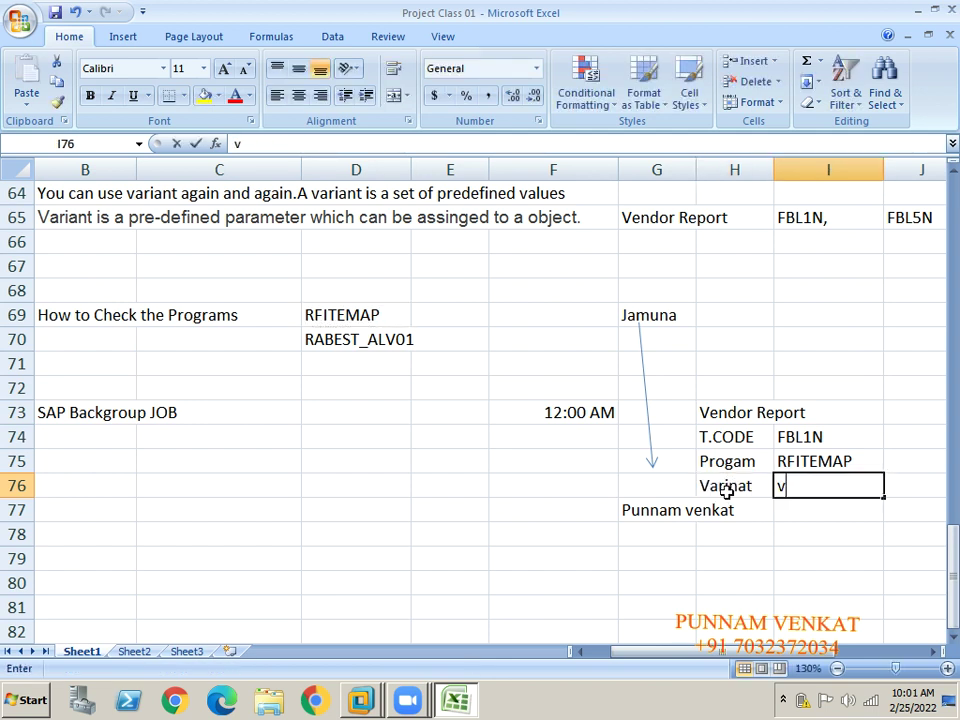
{"action": "type", "text": "en_Rep"}
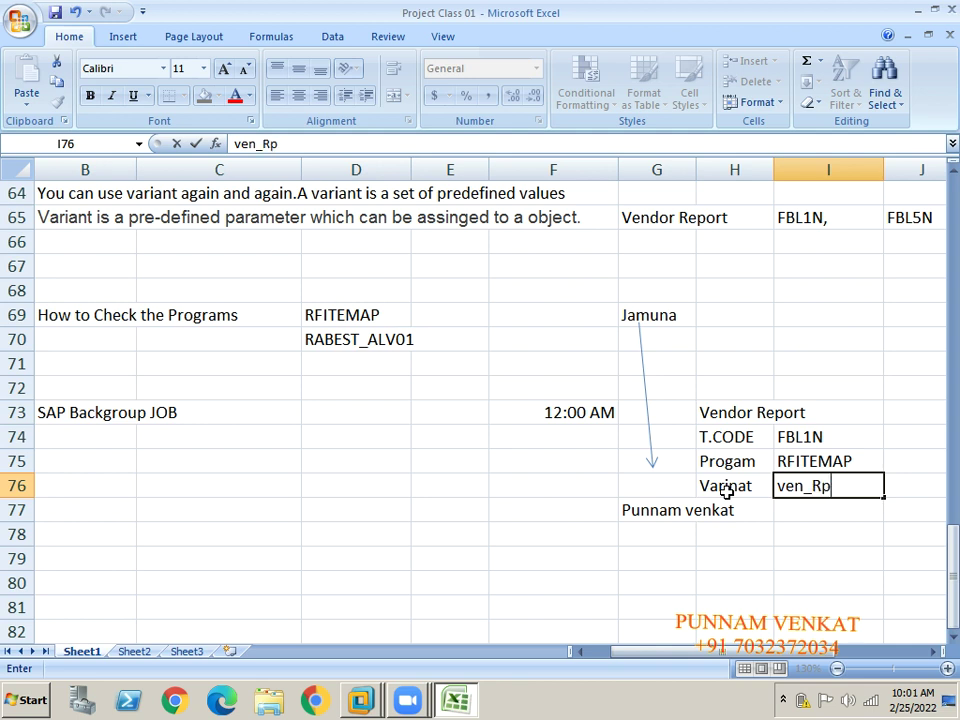
{"action": "key", "text": "BackSpace"}
{"action": "type", "text": "eports"}
{"action": "key", "text": "Return"}
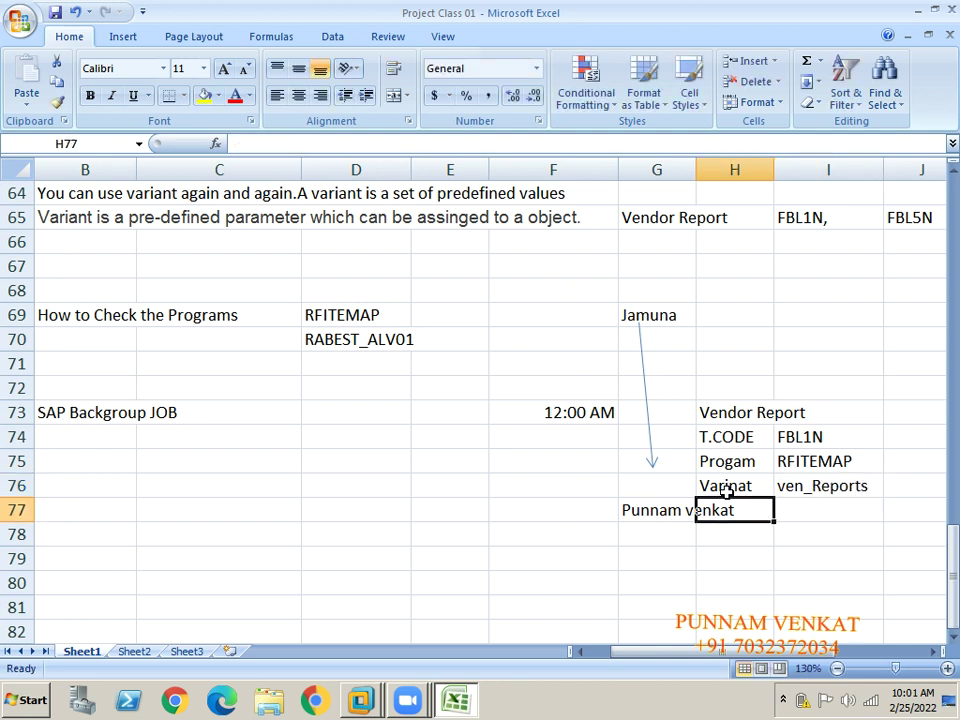
{"action": "key", "text": "alt+Tab"}
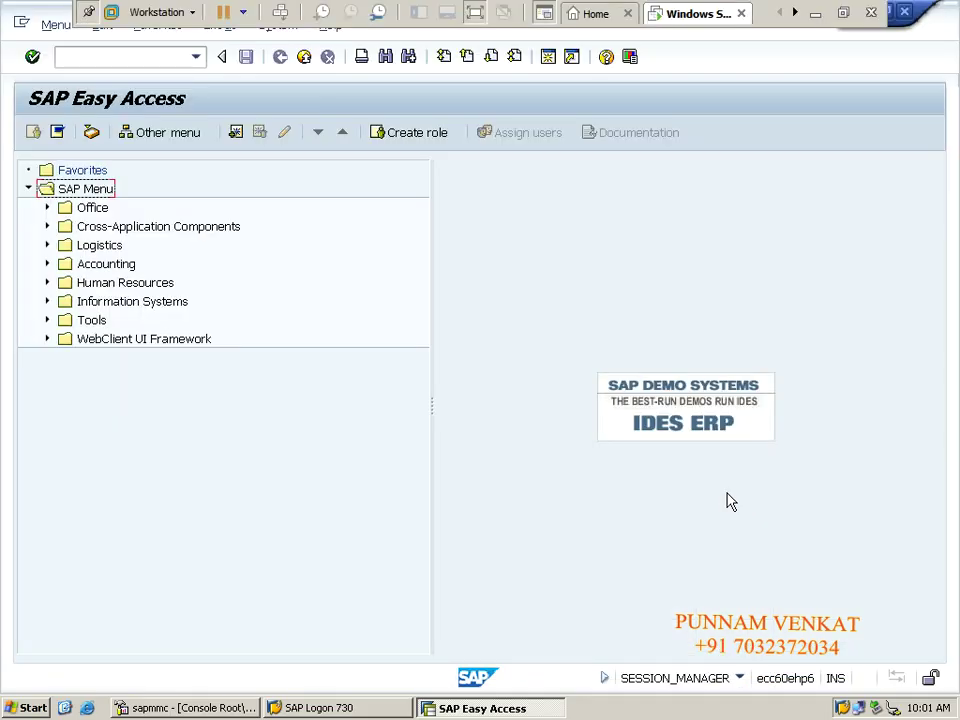
Run transaction FBL1N, dismissing the low battery warning along the way.
{"action": "left_click", "coordinate": [110, 55]}
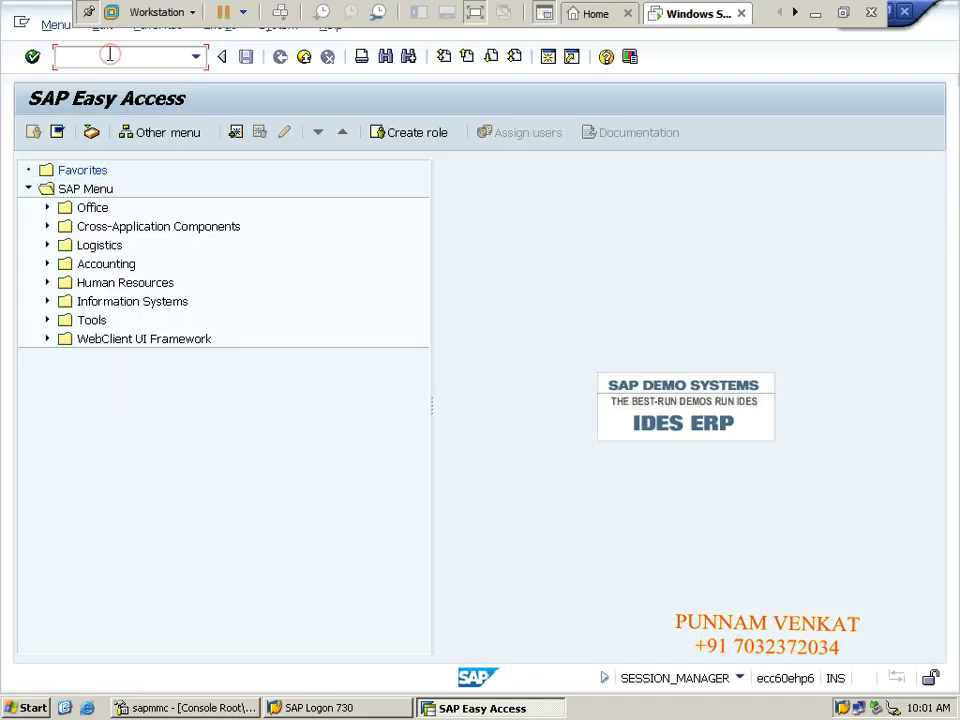
{"action": "type", "text": "FBL1N"}
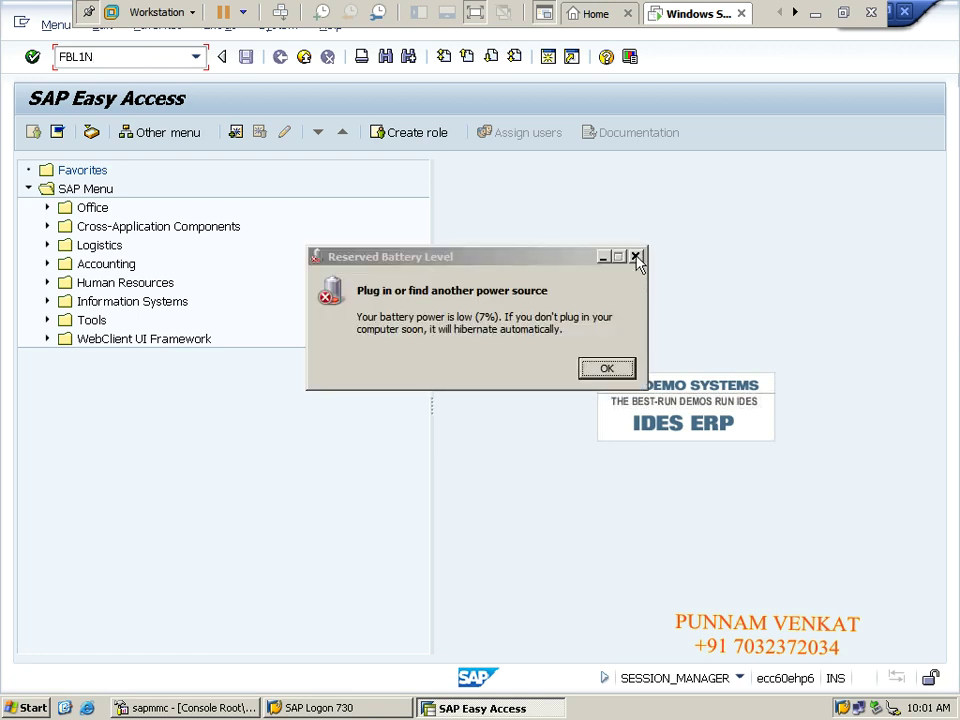
{"action": "left_click", "coordinate": [636, 258]}
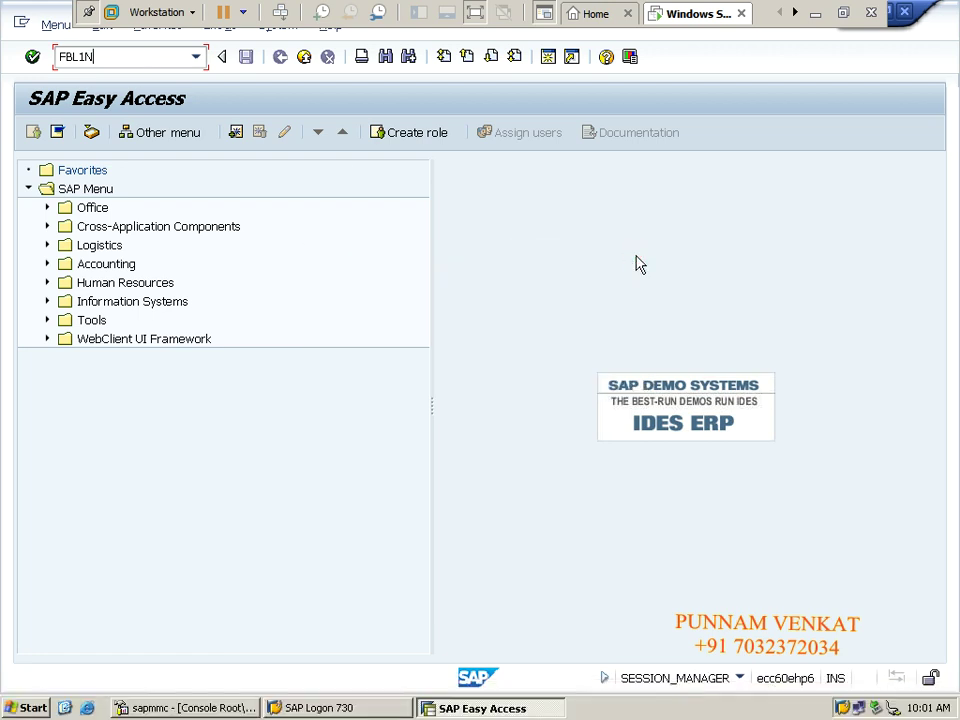
{"action": "key", "text": "Return"}
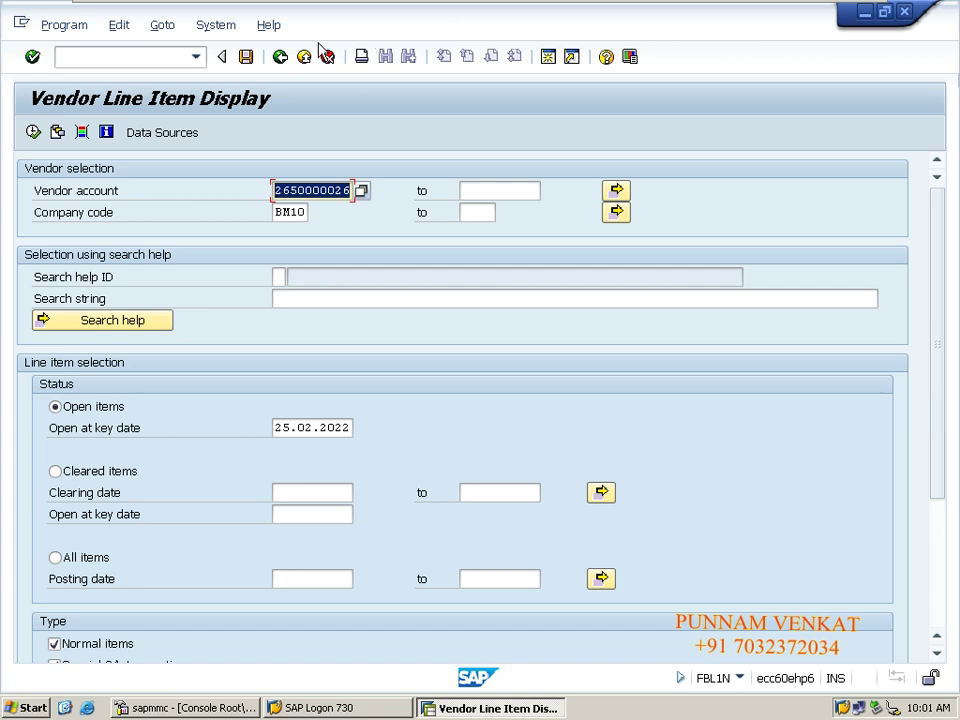
Check System > Status to confirm the program is RFITEMAP, then close the dialog.
{"action": "left_click", "coordinate": [216, 26]}
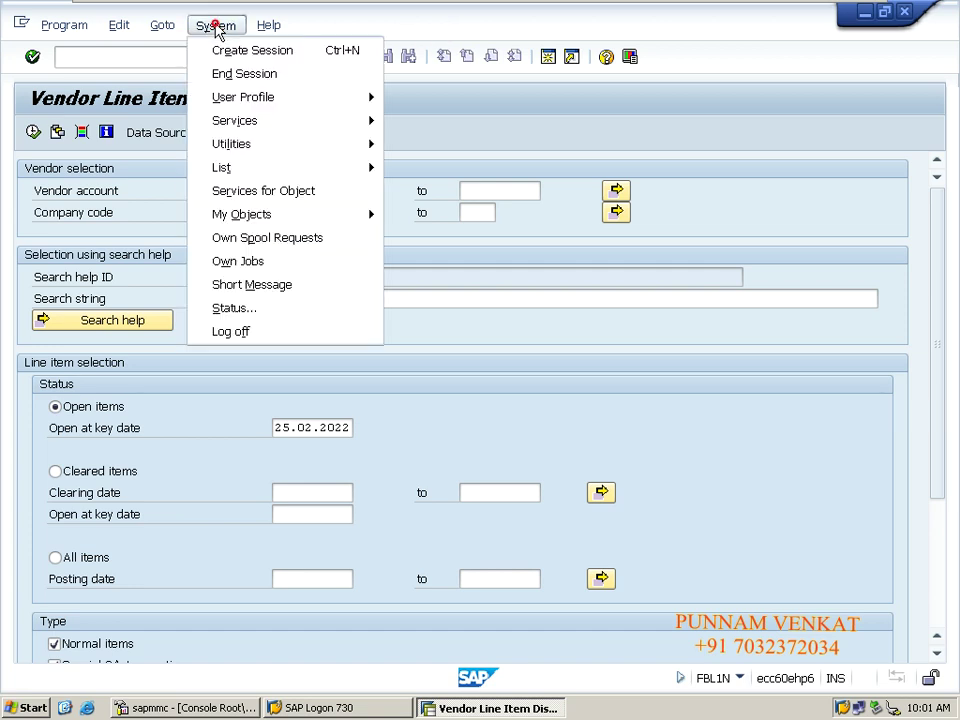
{"action": "left_click", "coordinate": [268, 307]}
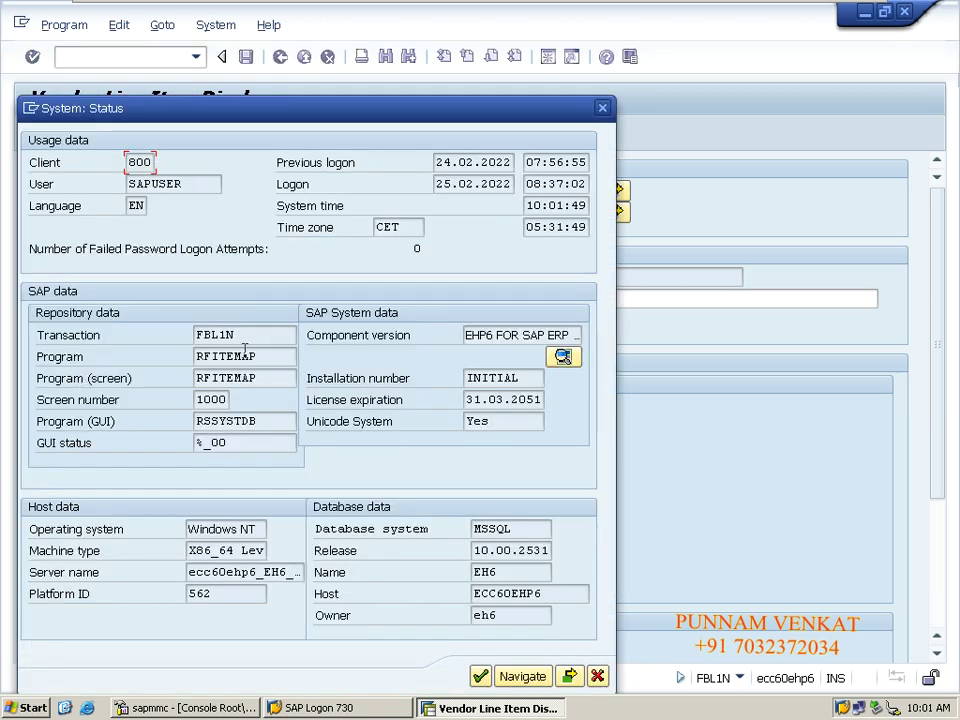
{"action": "left_click_drag", "start_coordinate": [265, 356], "coordinate": [193, 358]}
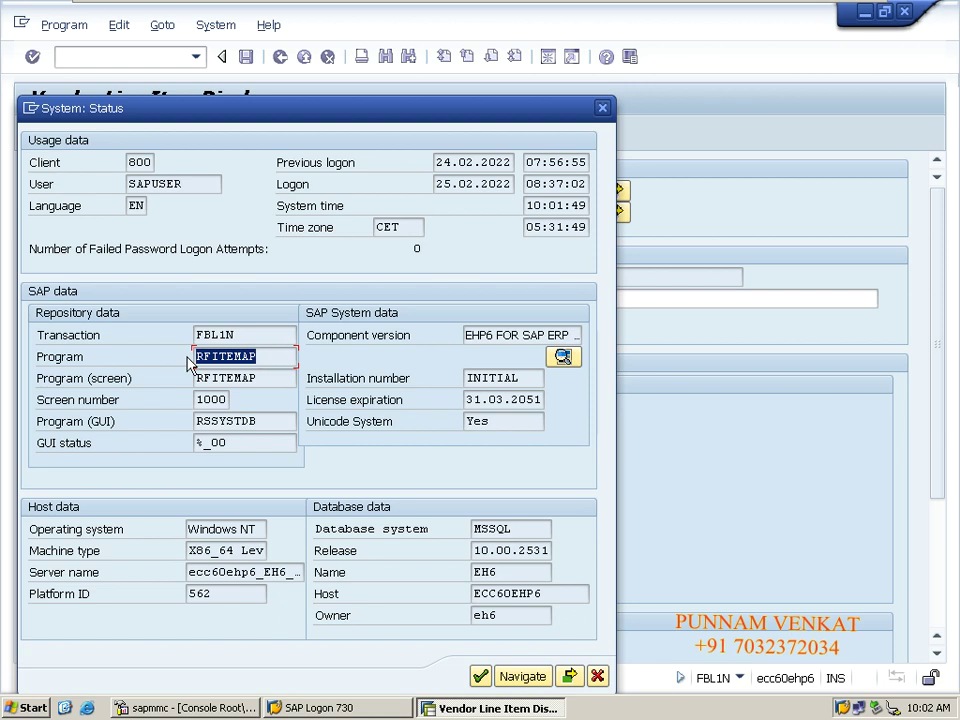
{"action": "left_click", "coordinate": [604, 117]}
{"action": "left_click", "coordinate": [603, 116]}
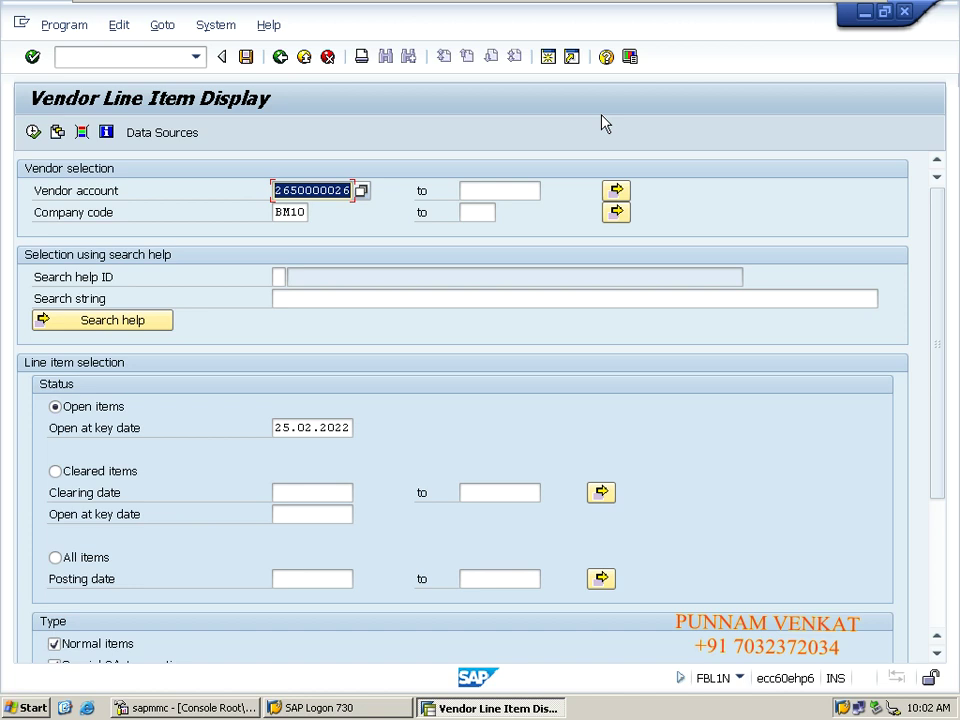
Find VEN_REPORT in the RFITEMAP variant list, then cancel without applying it.
{"action": "left_click", "coordinate": [58, 135]}
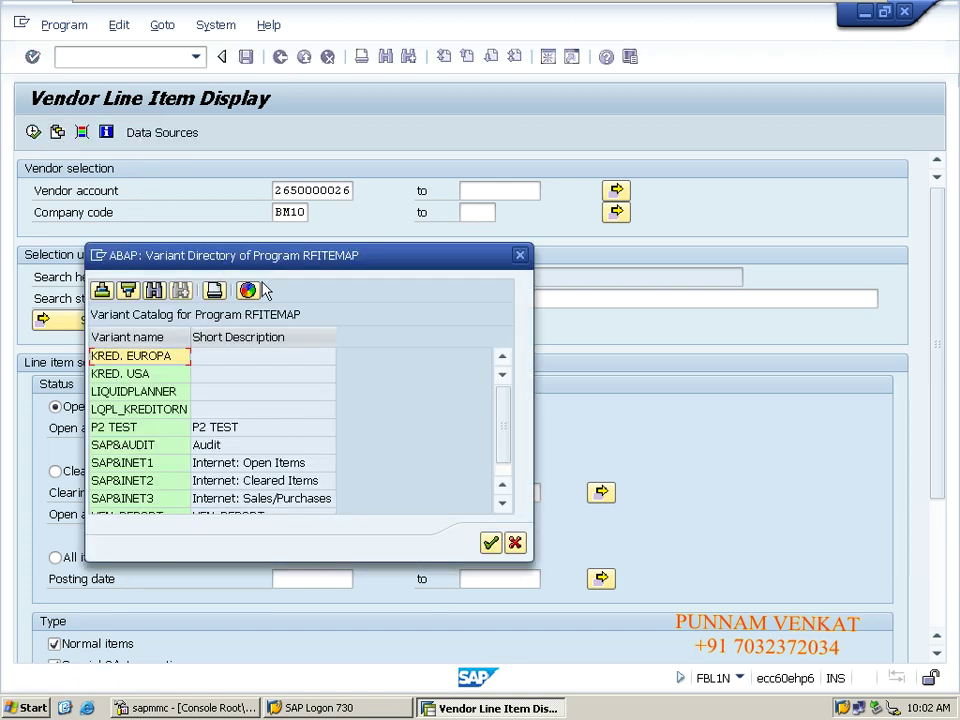
{"action": "left_click", "coordinate": [505, 425]}
{"action": "scroll", "coordinate": [508, 458], "scroll_direction": "down", "scroll_amount": 1}
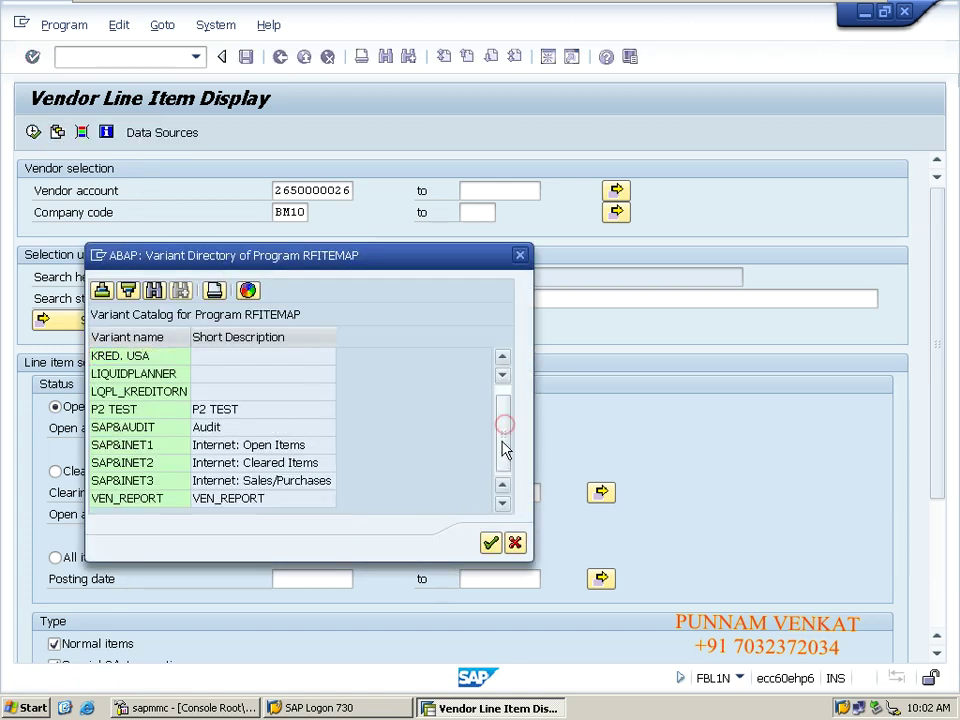
{"action": "left_click", "coordinate": [120, 499]}
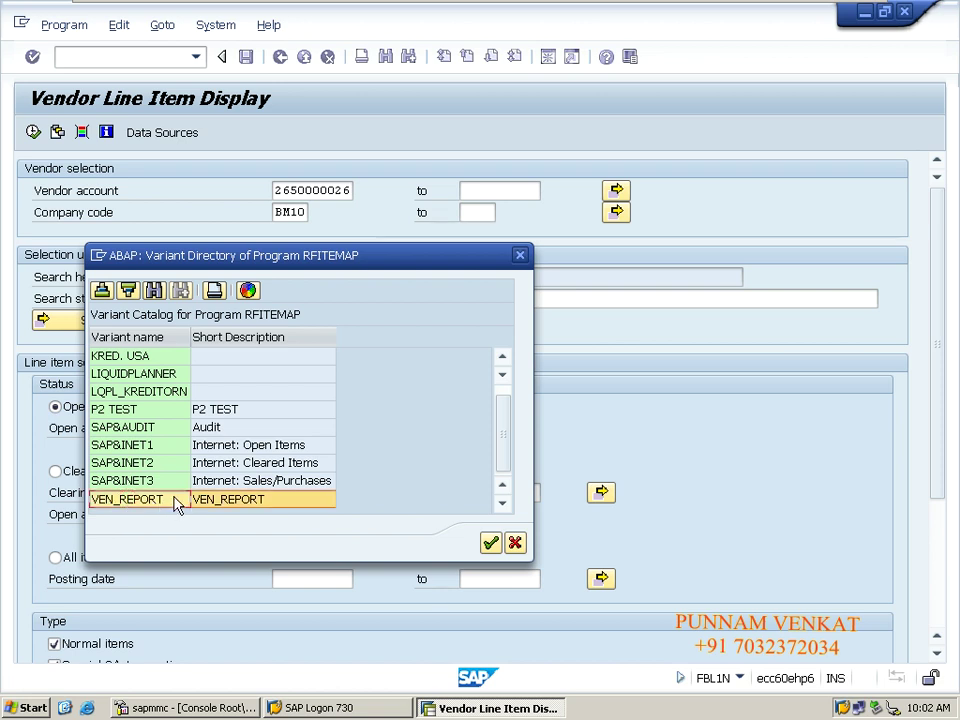
{"action": "left_click", "coordinate": [514, 542]}
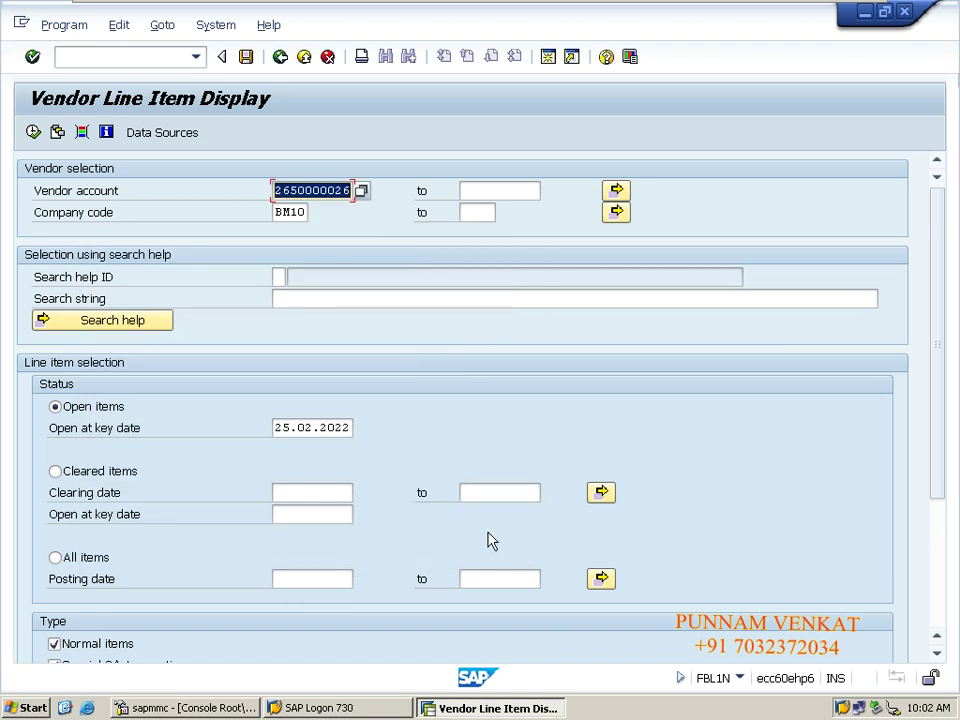
Return to SAP Easy Access with /n and minimize the remote session.
{"action": "left_click", "coordinate": [86, 53]}
{"action": "type", "text": "/n"}
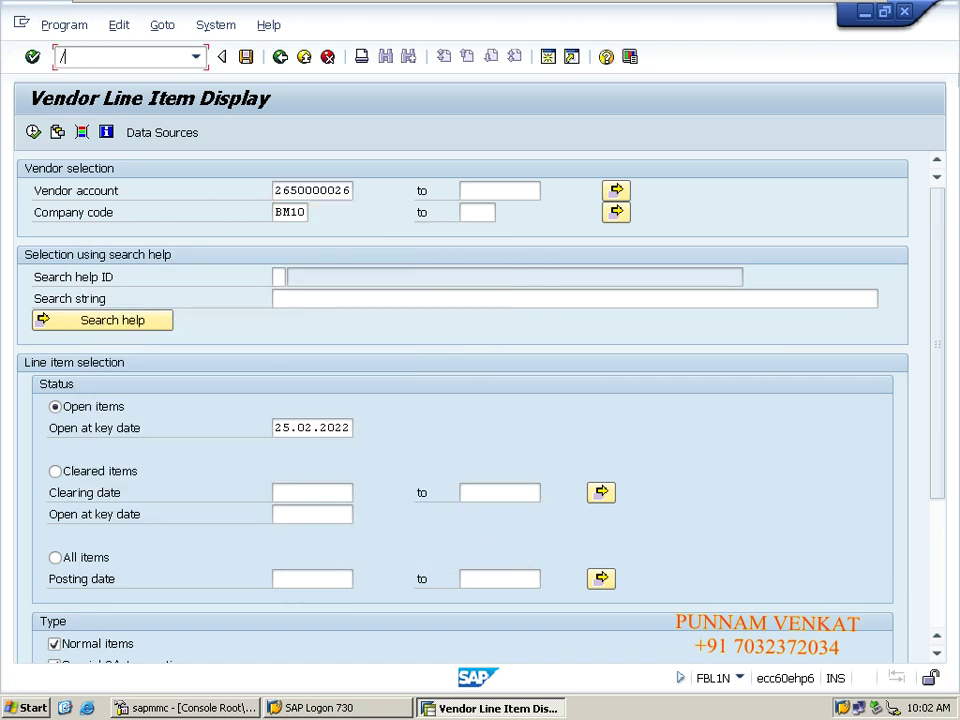
{"action": "key", "text": "Return"}
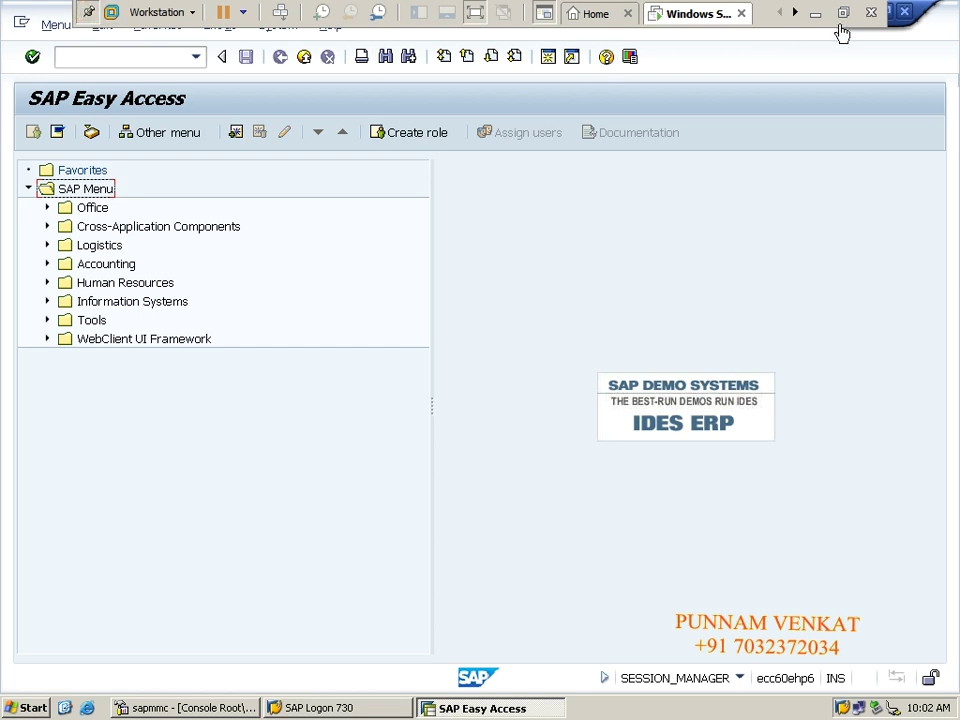
{"action": "left_click", "coordinate": [820, 15]}
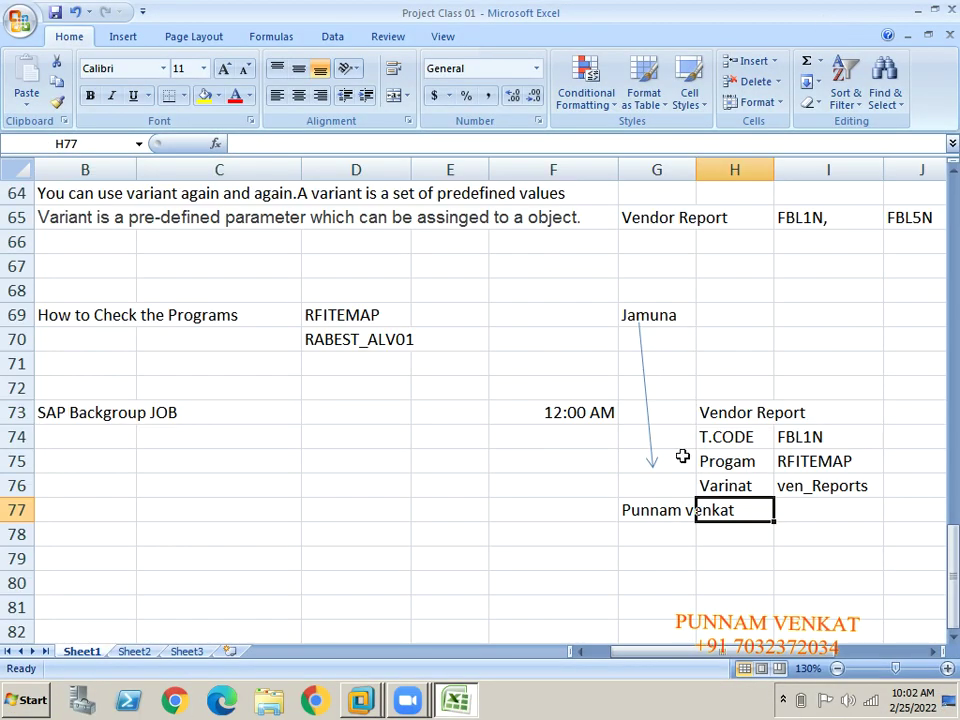
Click through the Vendor Report note cells in rows 73–78, then show the Windows desktop.
{"action": "left_click", "coordinate": [388, 514]}
{"action": "key", "text": "Left"}
{"action": "key", "text": "Left"}
{"action": "key", "text": "Left"}
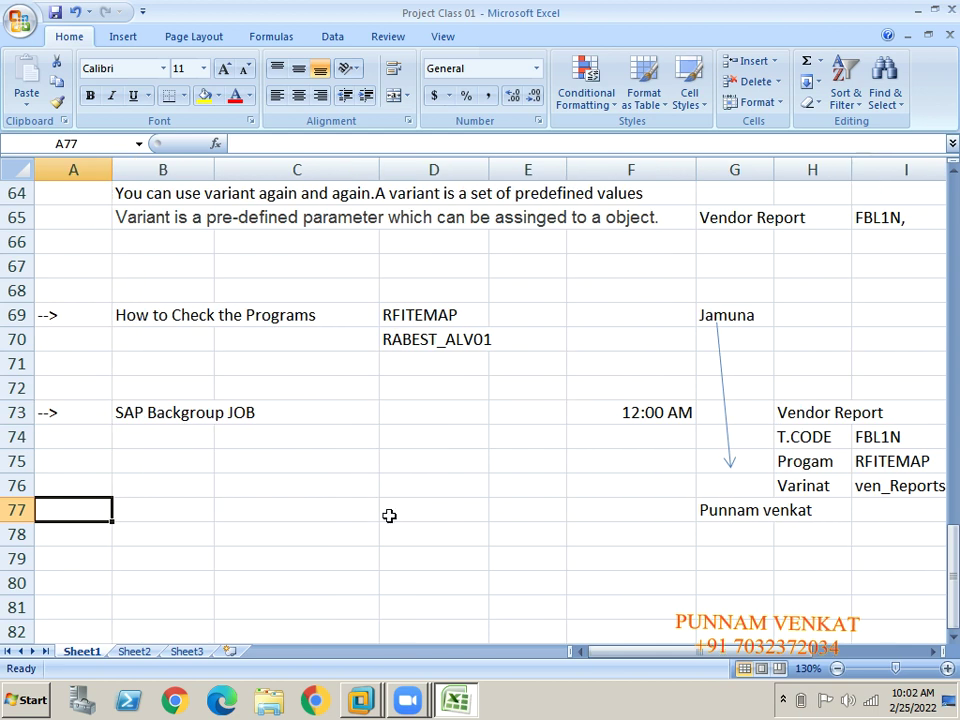
{"action": "left_click", "coordinate": [150, 418]}
{"action": "left_click", "coordinate": [439, 523]}
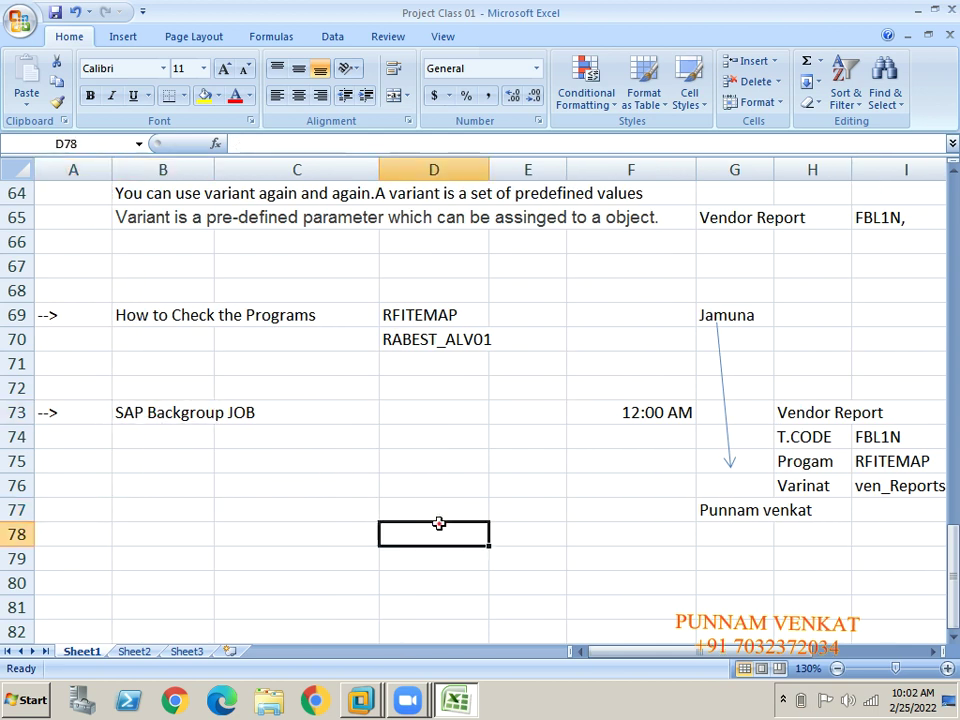
{"action": "left_click", "coordinate": [733, 508]}
{"action": "left_click", "coordinate": [801, 461]}
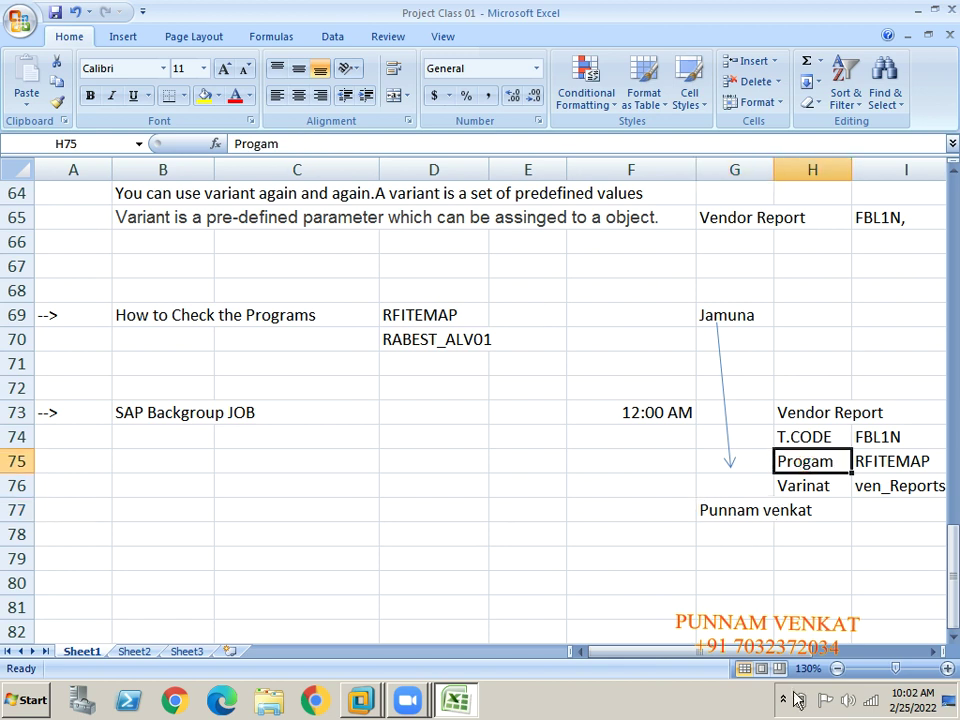
{"action": "left_click", "coordinate": [594, 525]}
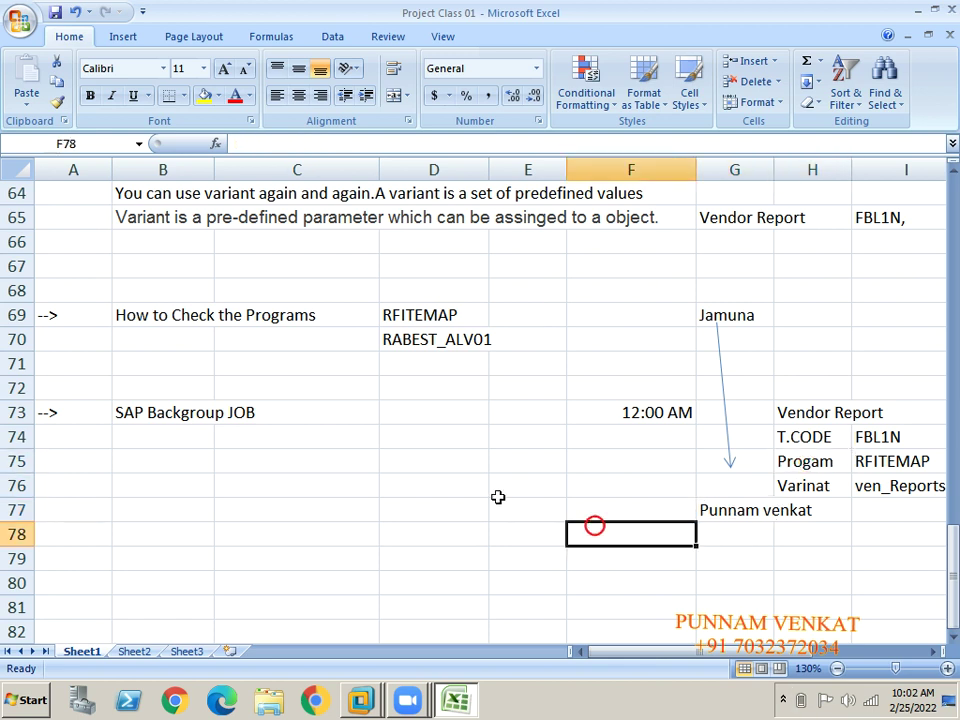
{"action": "key", "text": "super+d"}
{"action": "left_click", "coordinate": [112, 446]}
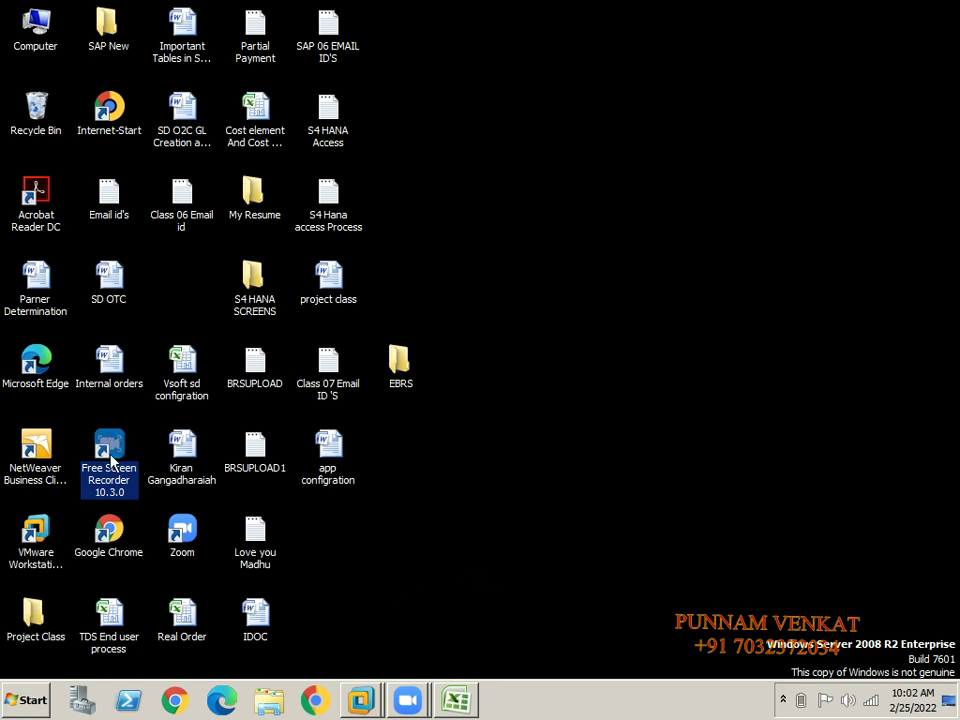
Launch Free Screen Recorder from its shortcut, refresh the desktop, and open the running recorder from the tray.
{"action": "double_click", "coordinate": [112, 458]}
{"action": "left_click", "coordinate": [540, 457]}
{"action": "right_click", "coordinate": [516, 270]}
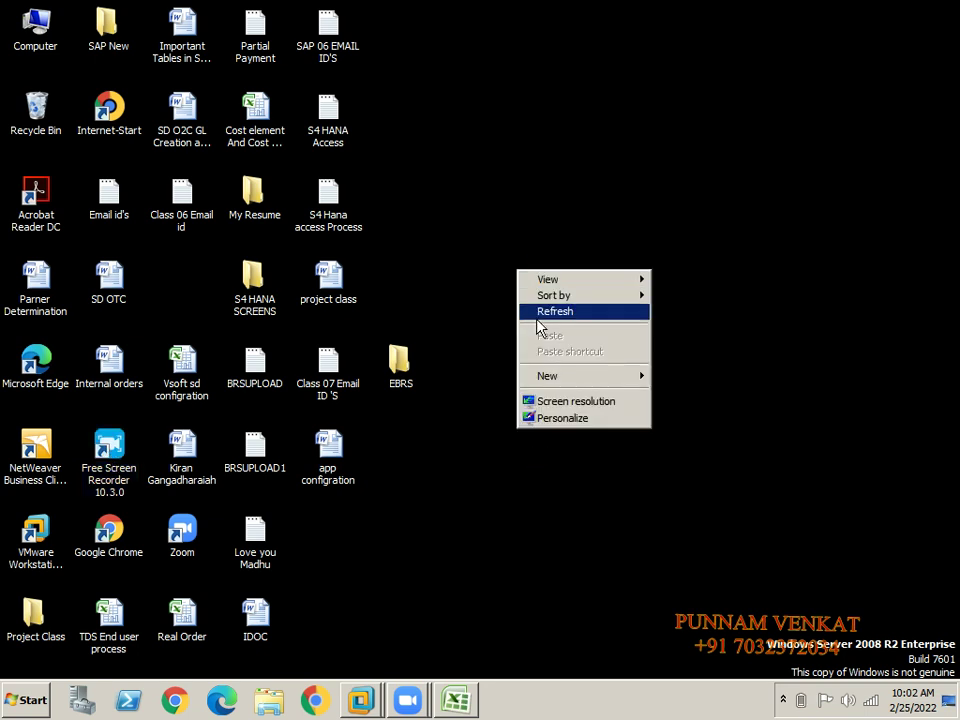
{"action": "left_click", "coordinate": [540, 314]}
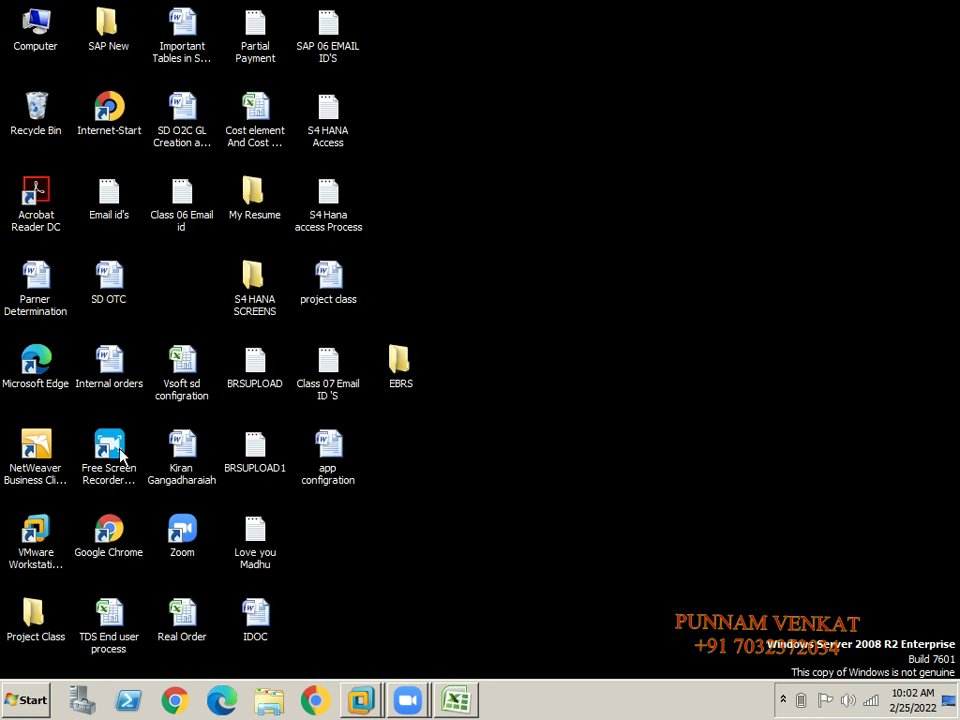
{"action": "left_click", "coordinate": [110, 448]}
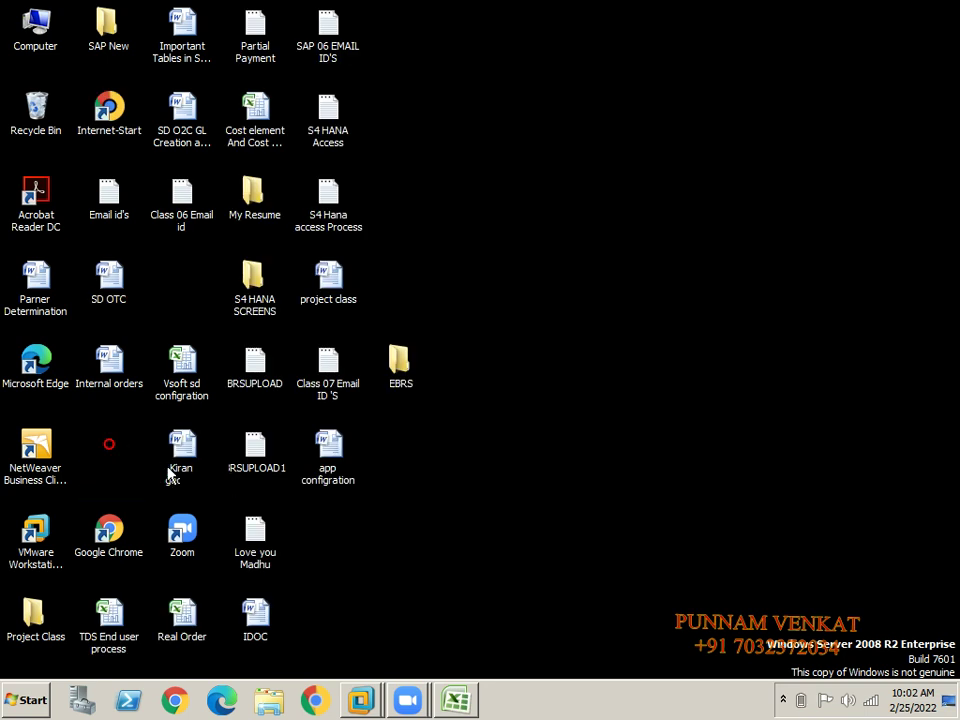
{"action": "left_click", "coordinate": [783, 699]}
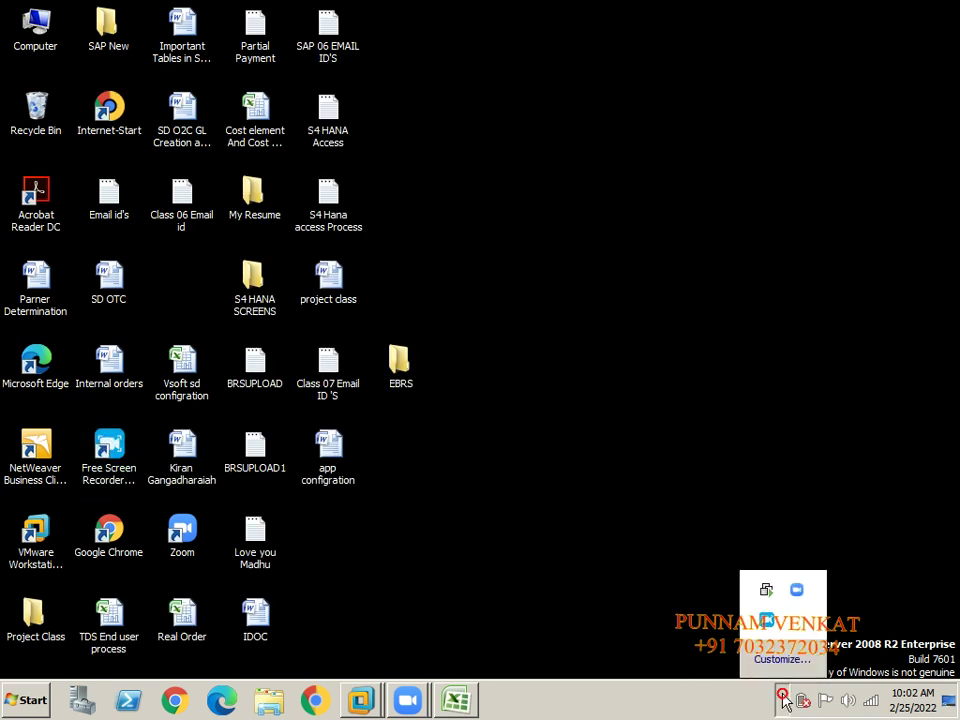
{"action": "left_click", "coordinate": [766, 620]}
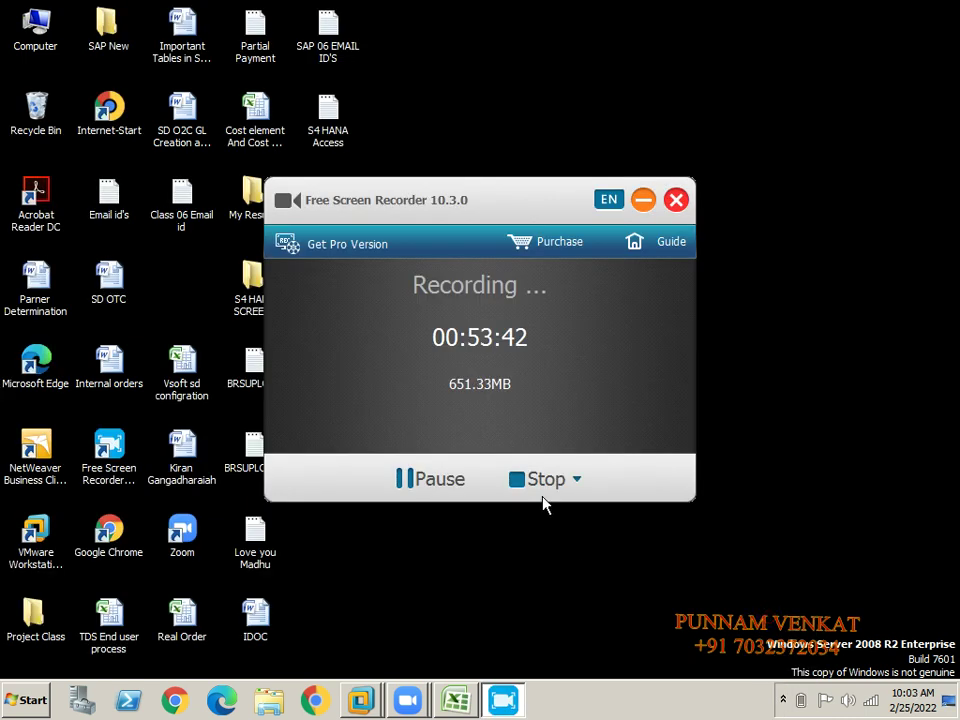